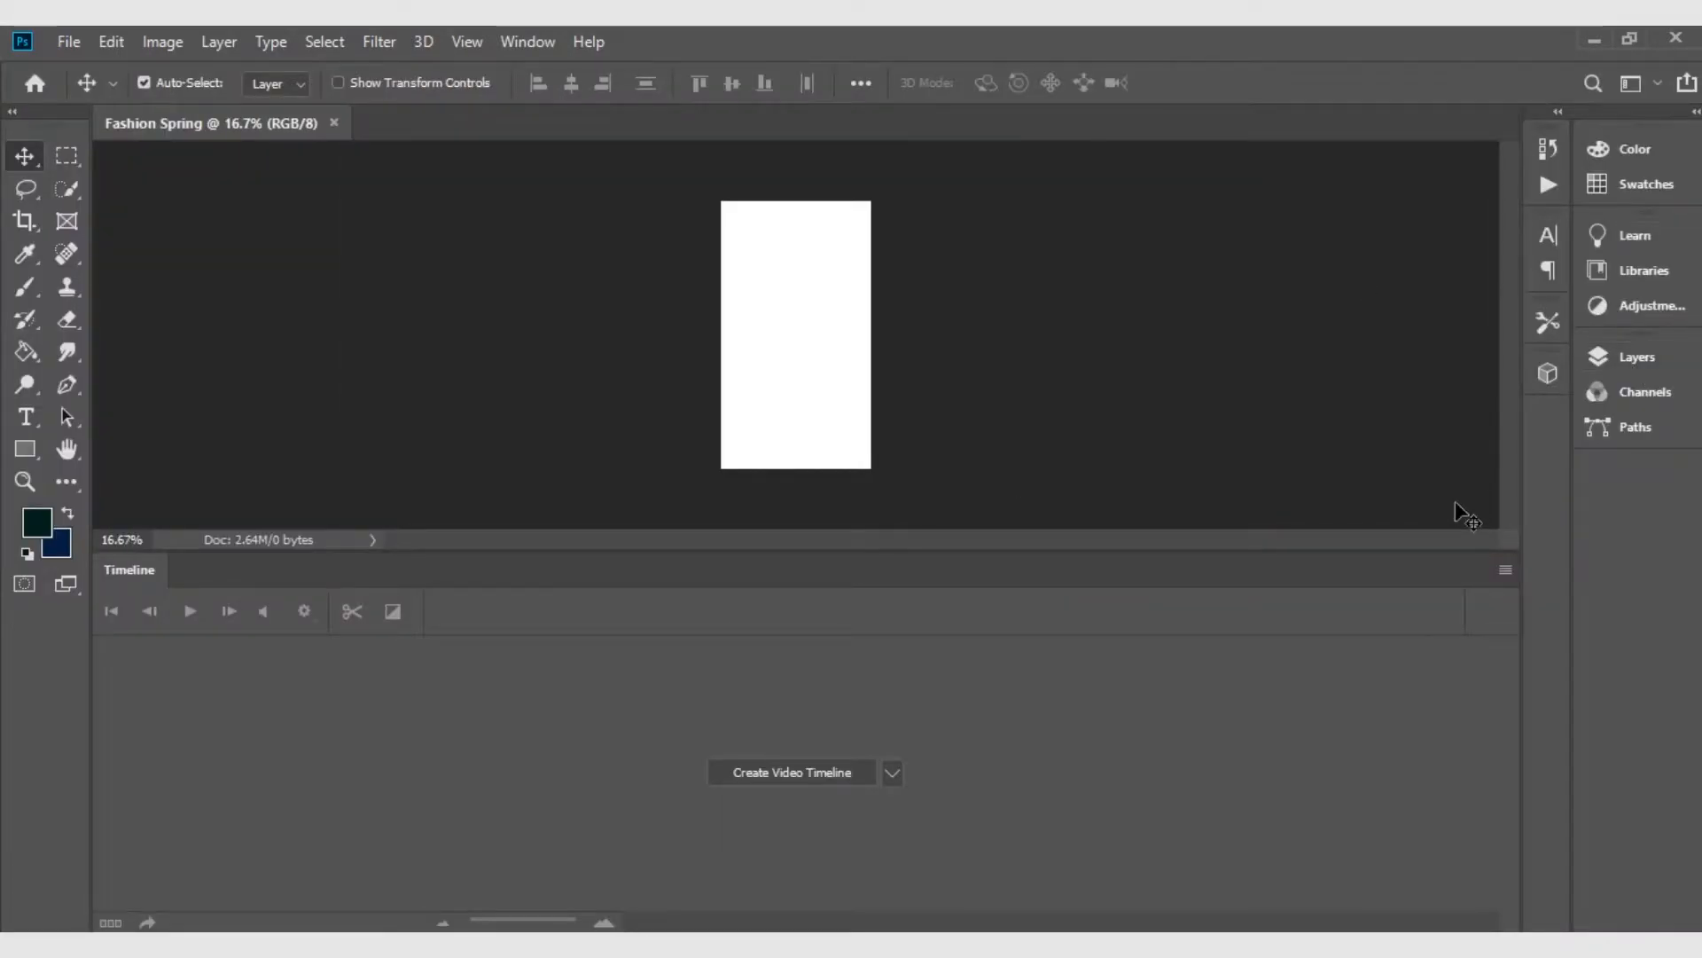
Close the Timeline panel and display the Layers panel
{"action": "left_click", "coordinate": [1505, 569]}
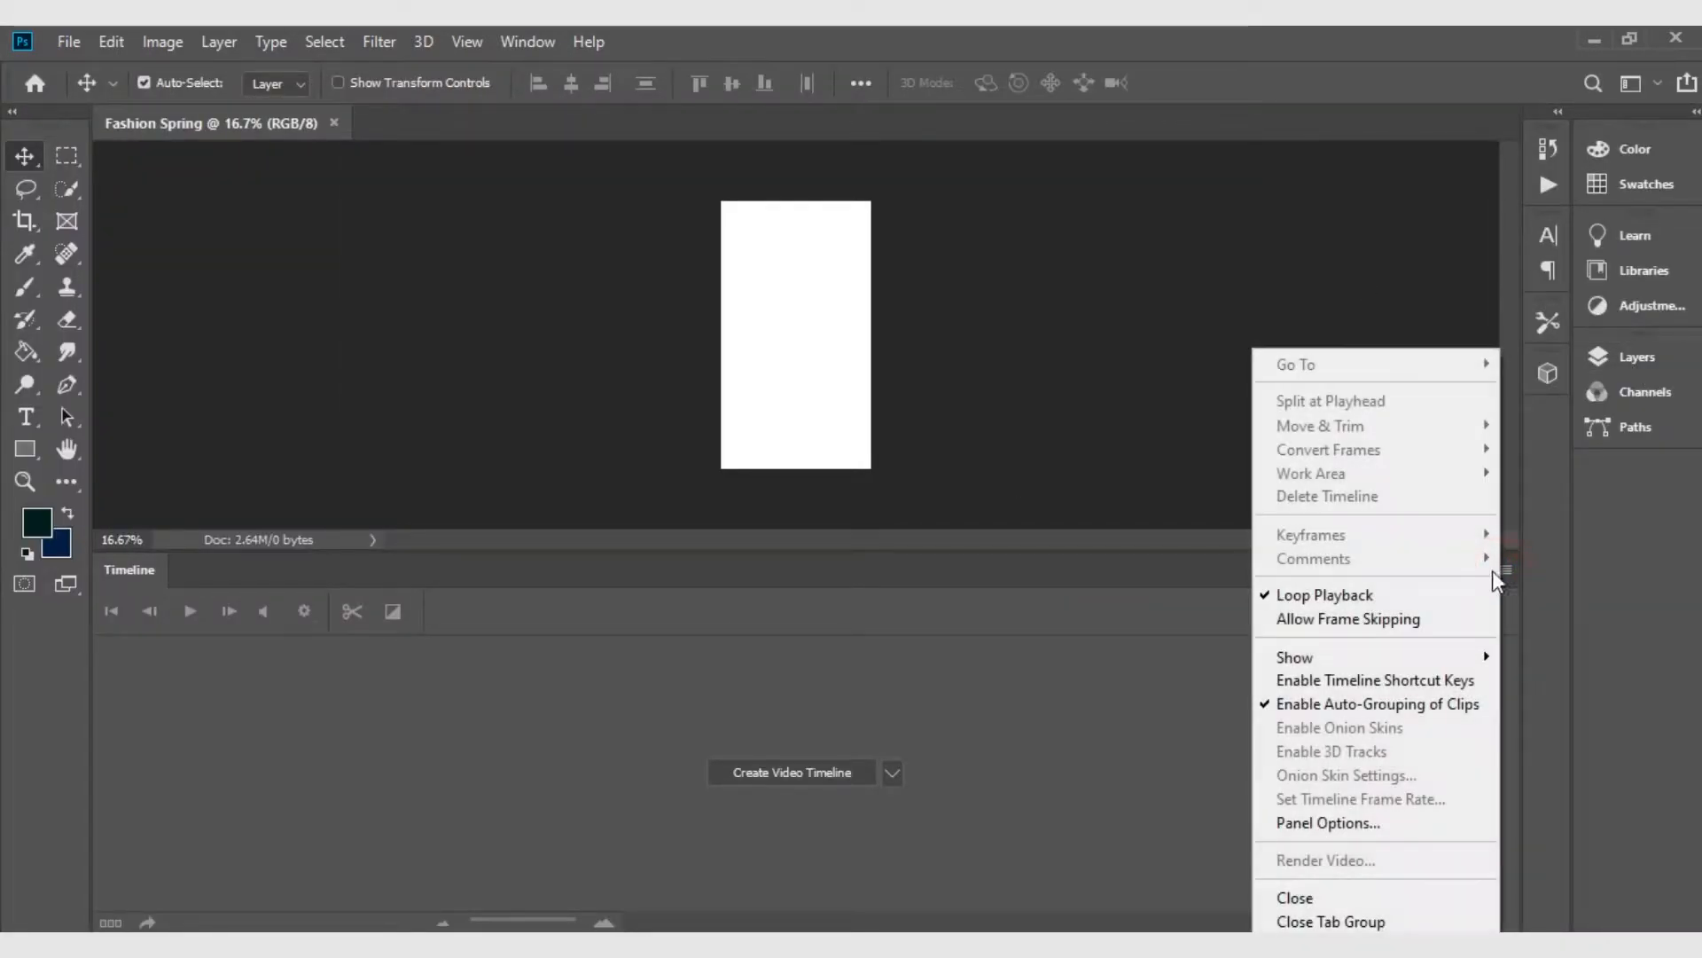
{"action": "left_click", "coordinate": [1295, 898]}
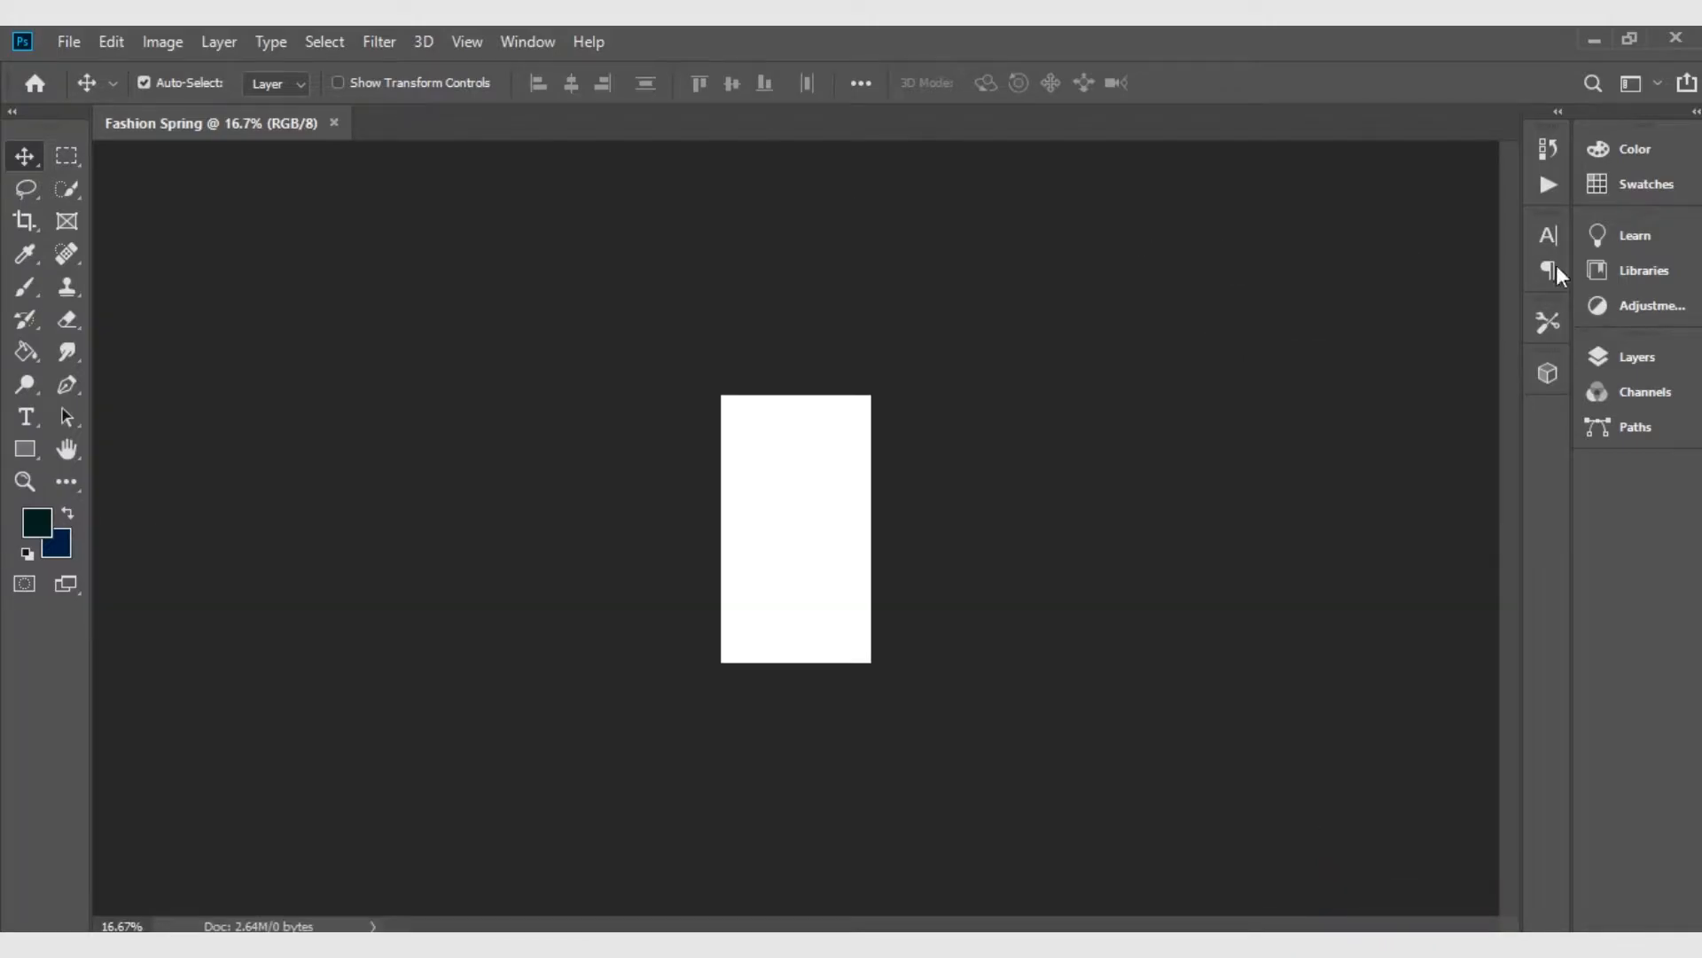
{"action": "left_click", "coordinate": [1610, 365]}
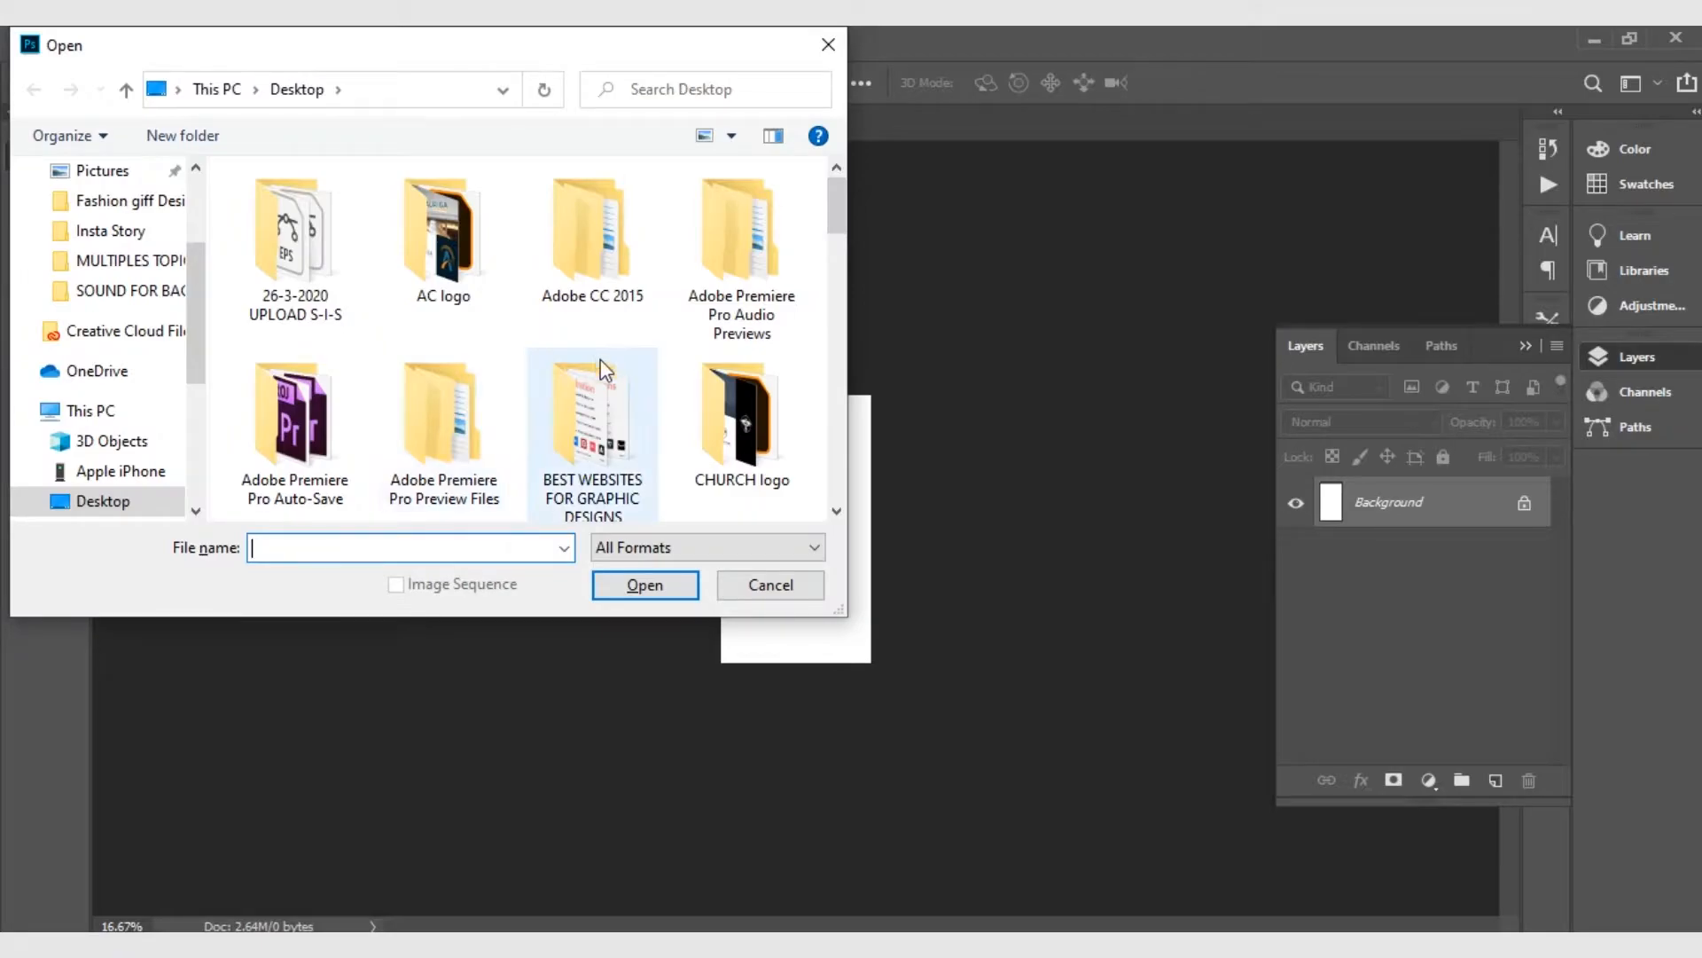
Open all four images from the Fashion Giff Photos folder on the Desktop
{"action": "scroll", "coordinate": [391, 333], "scroll_direction": "down", "scroll_amount": 3}
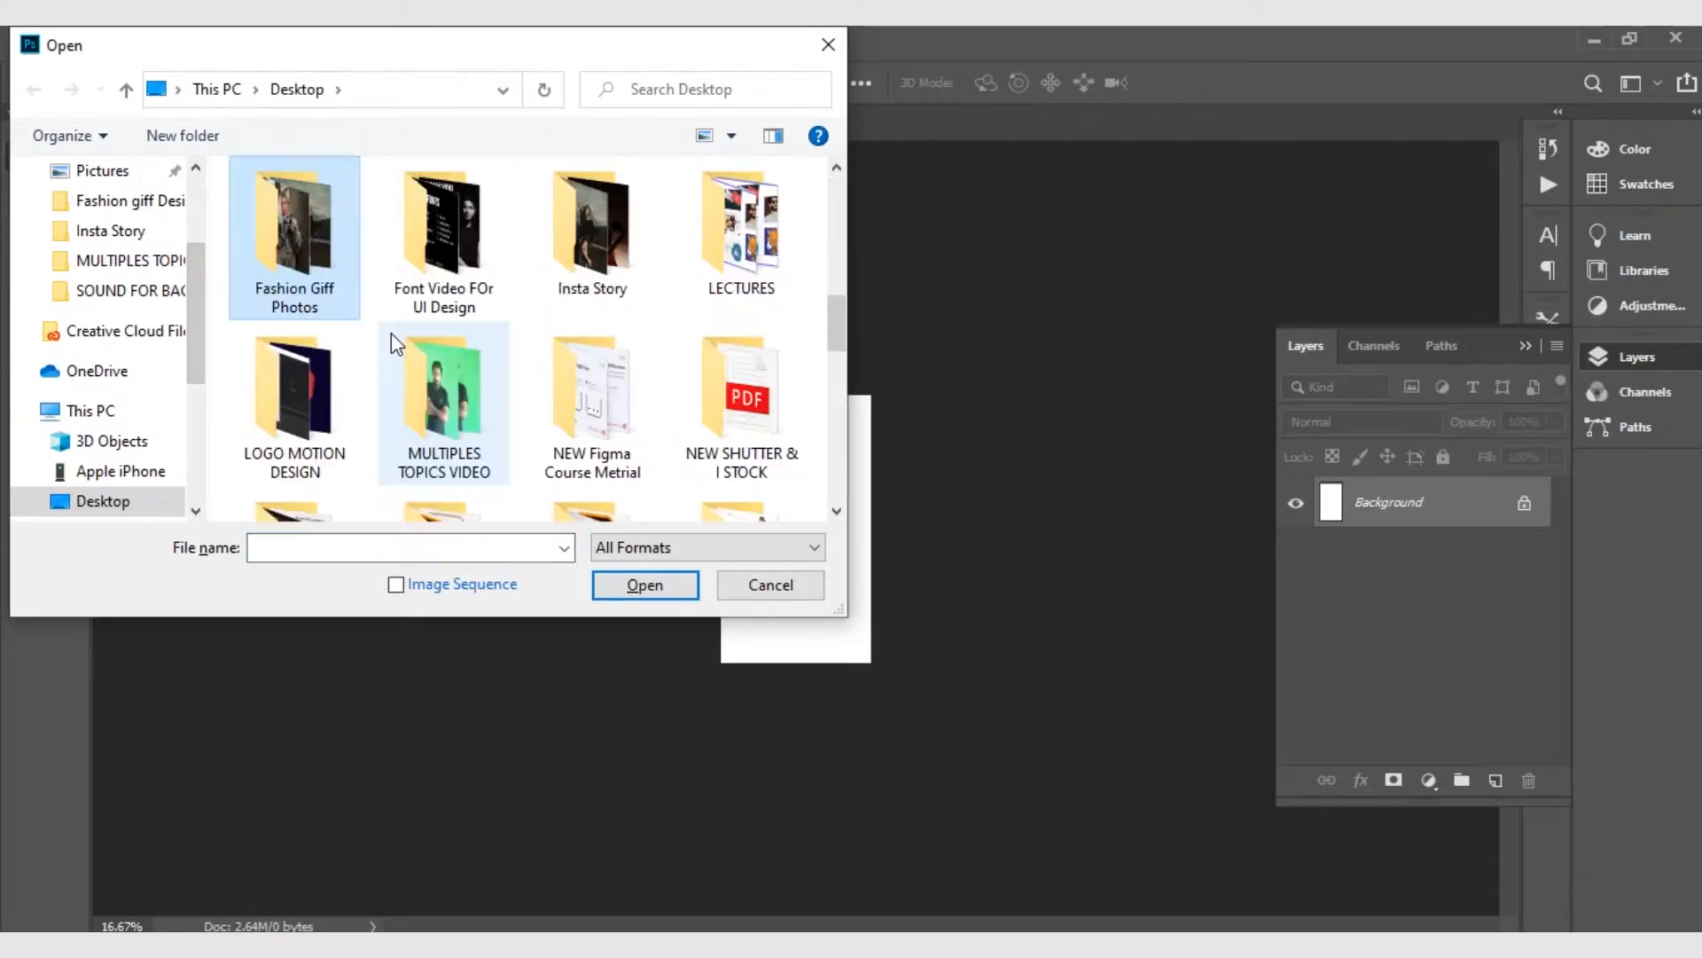
{"action": "double_click", "coordinate": [273, 245]}
{"action": "left_click", "coordinate": [273, 245]}
{"action": "left_click", "coordinate": [730, 251], "text": "shift"}
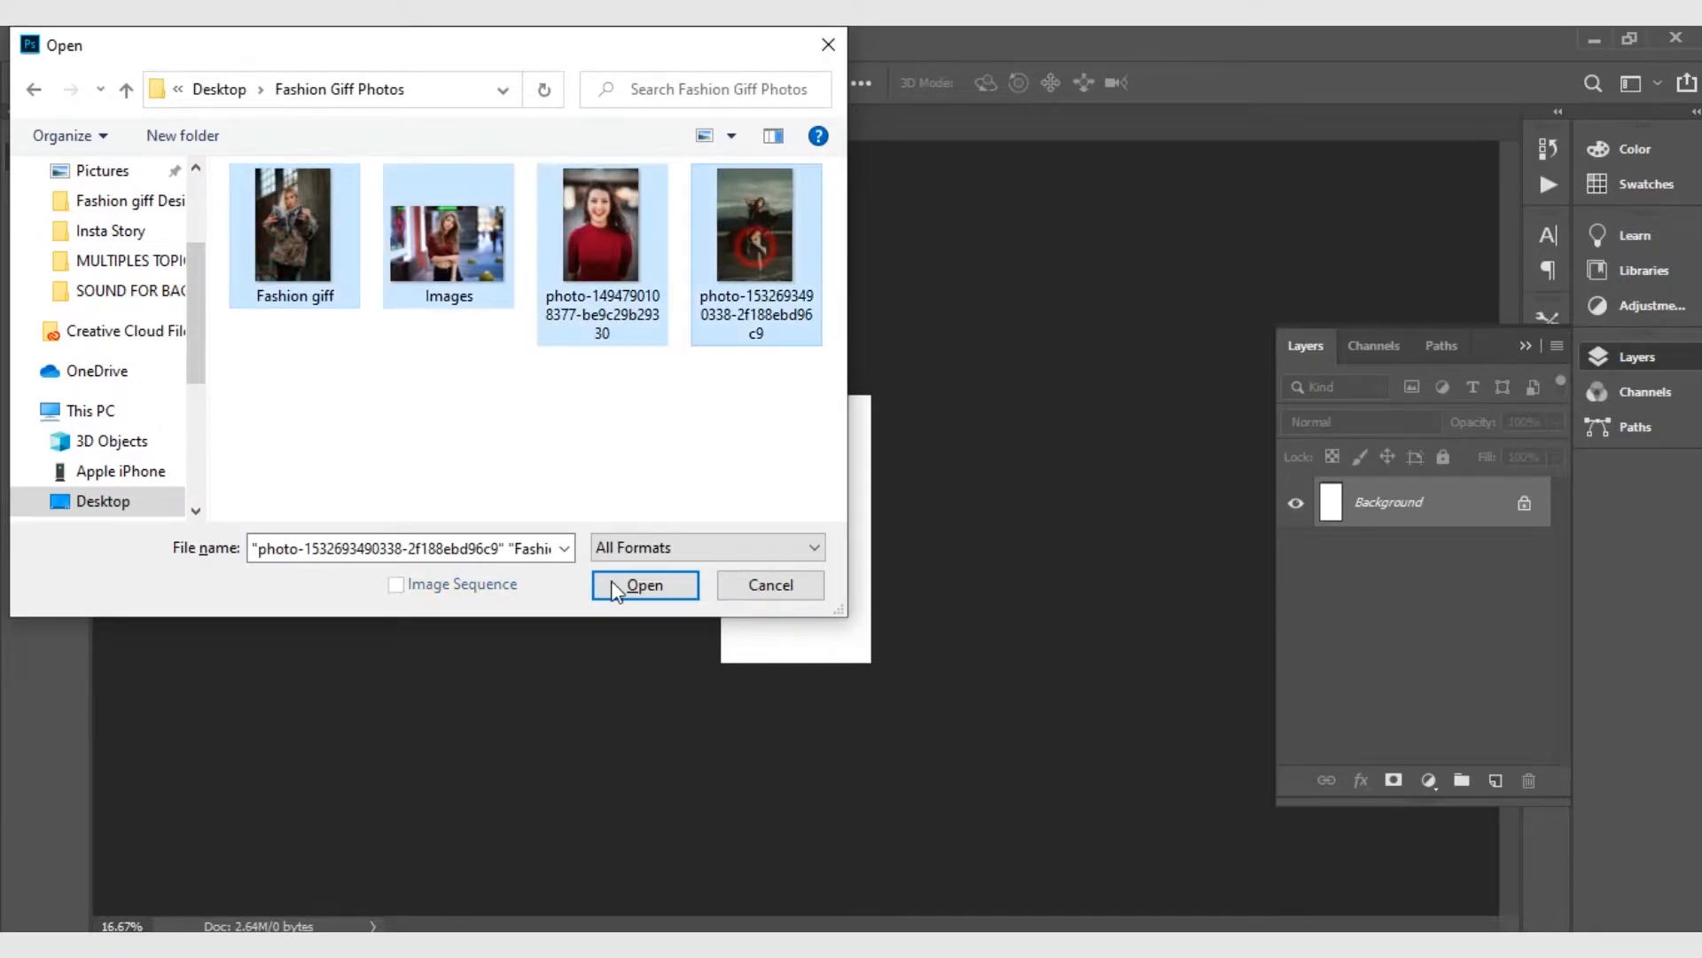
{"action": "left_click", "coordinate": [647, 587]}
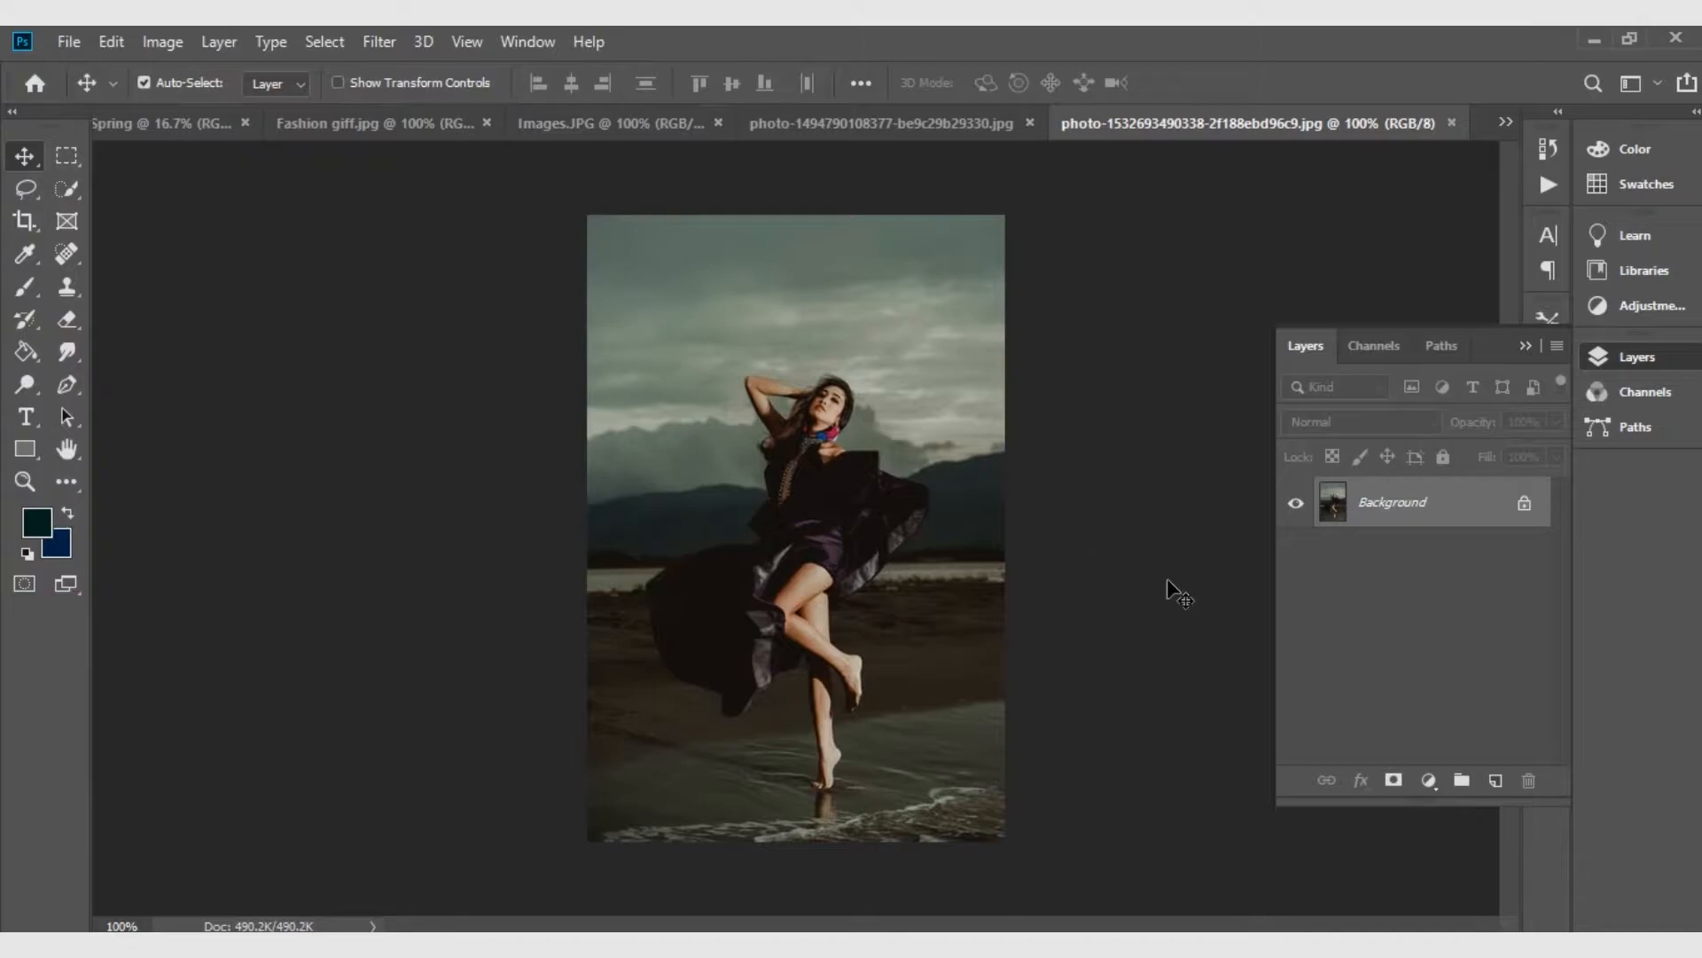
Unlock the background layers of the beach dancer photo, Images.JPG and the red sweater portrait
{"action": "left_click", "coordinate": [1524, 502]}
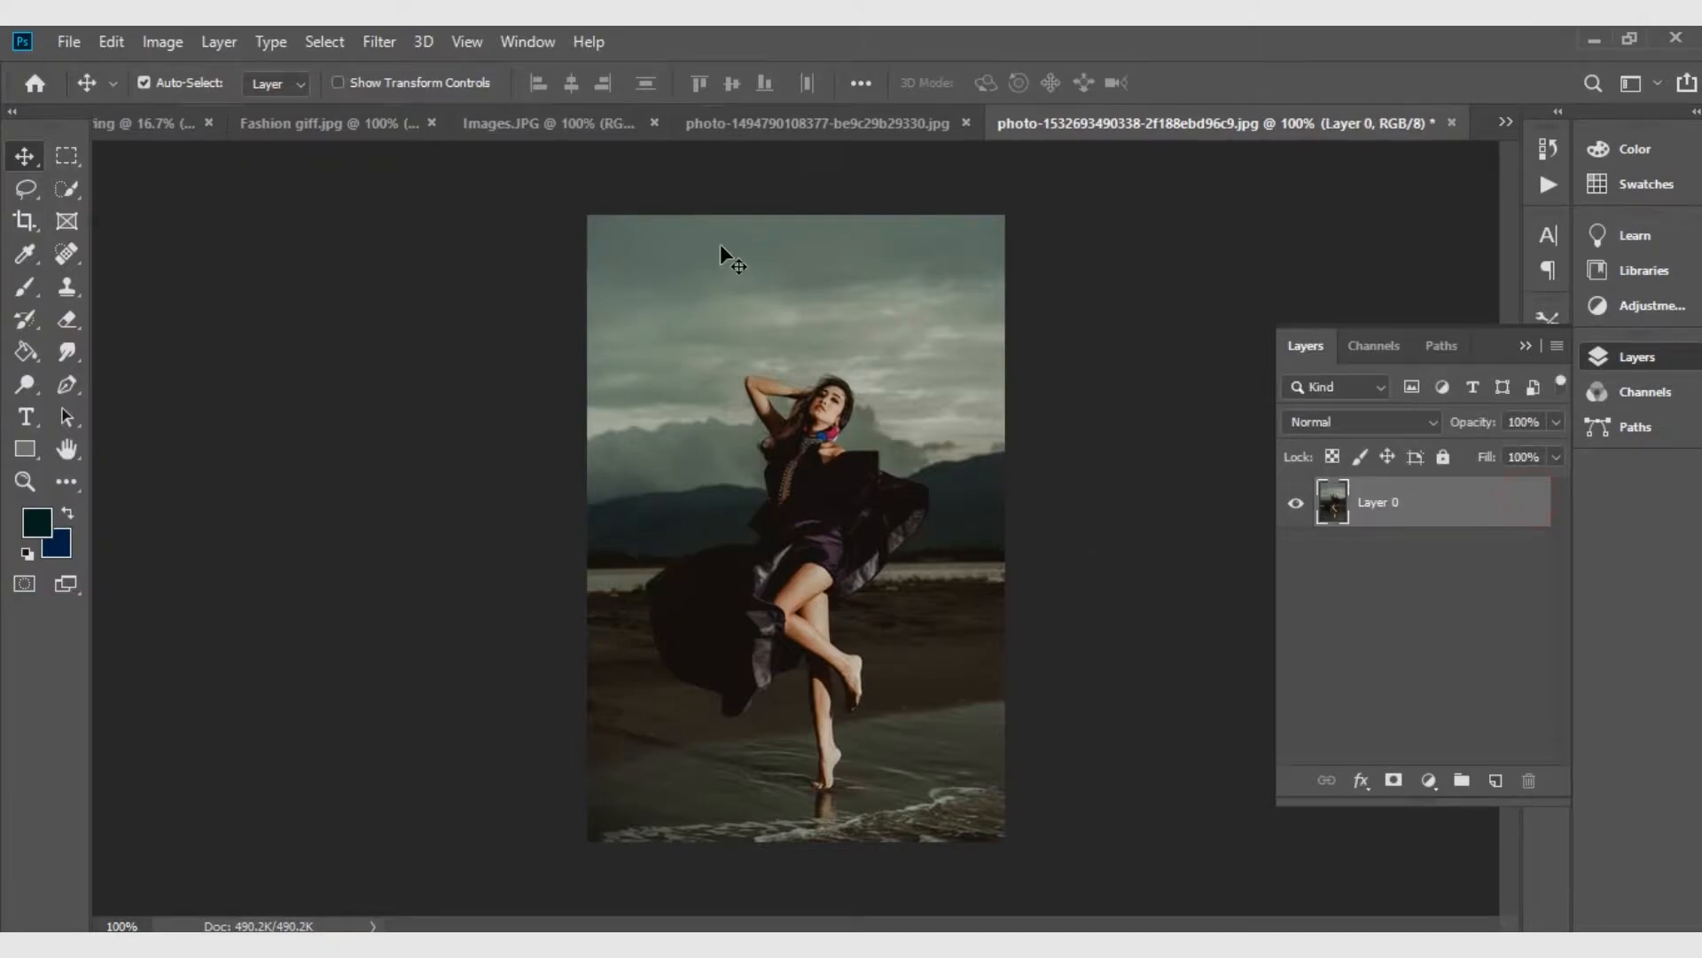
{"action": "left_click", "coordinate": [356, 131]}
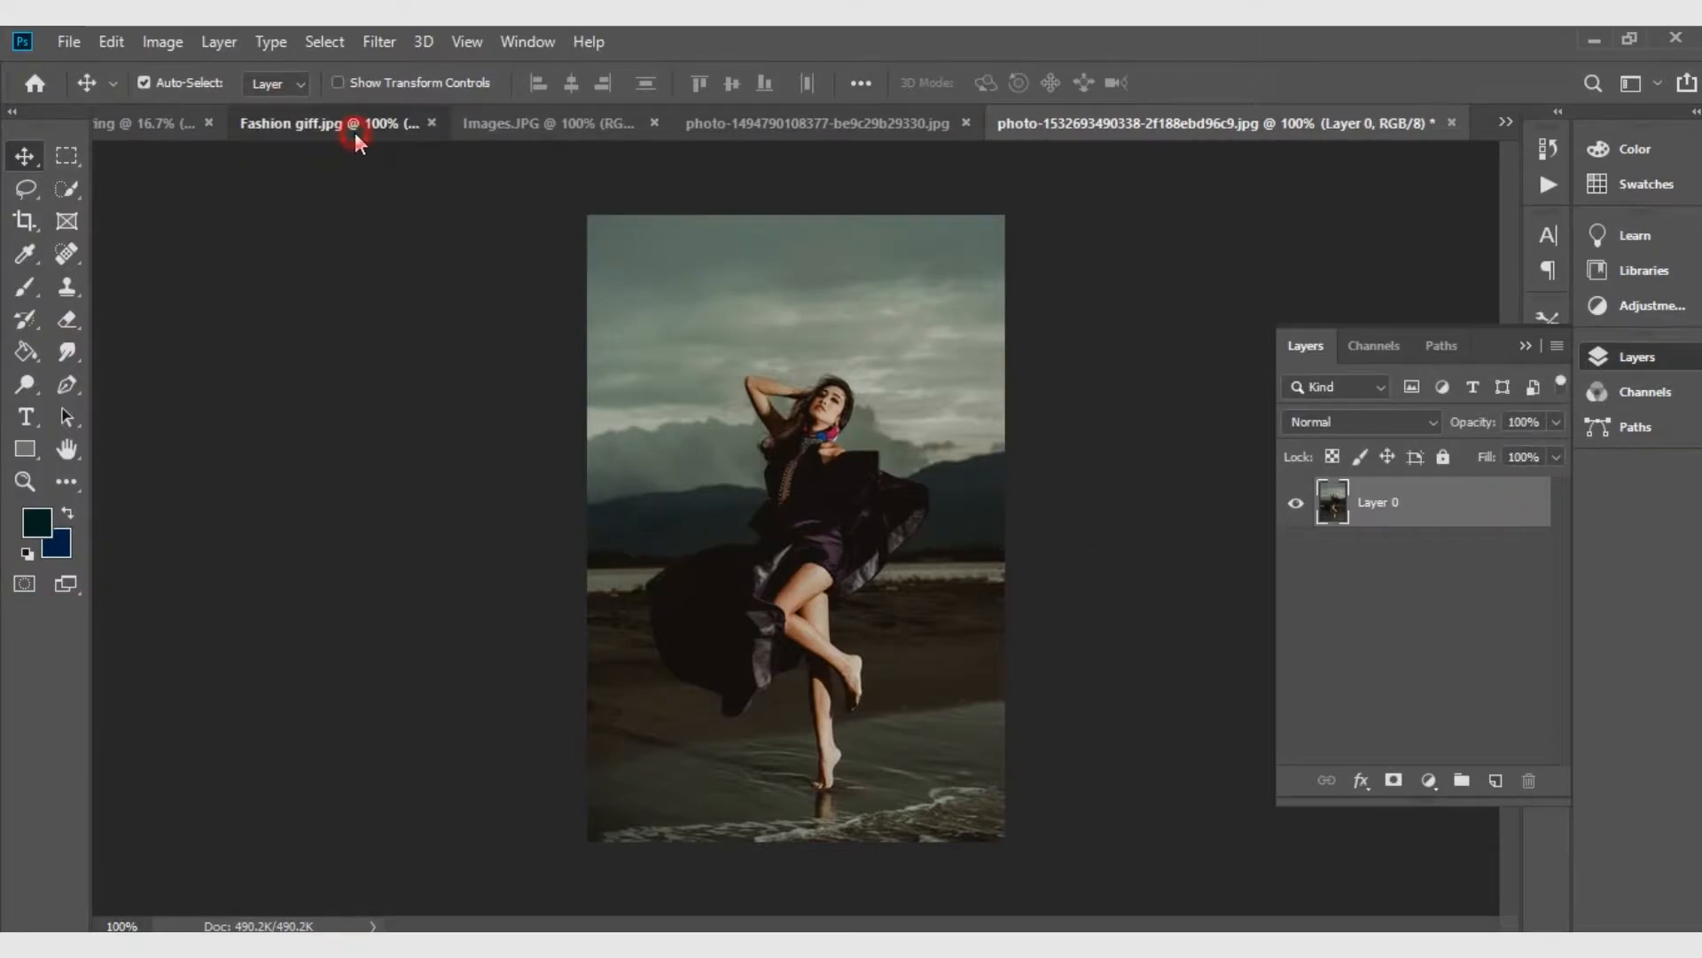
{"action": "left_click", "coordinate": [687, 120]}
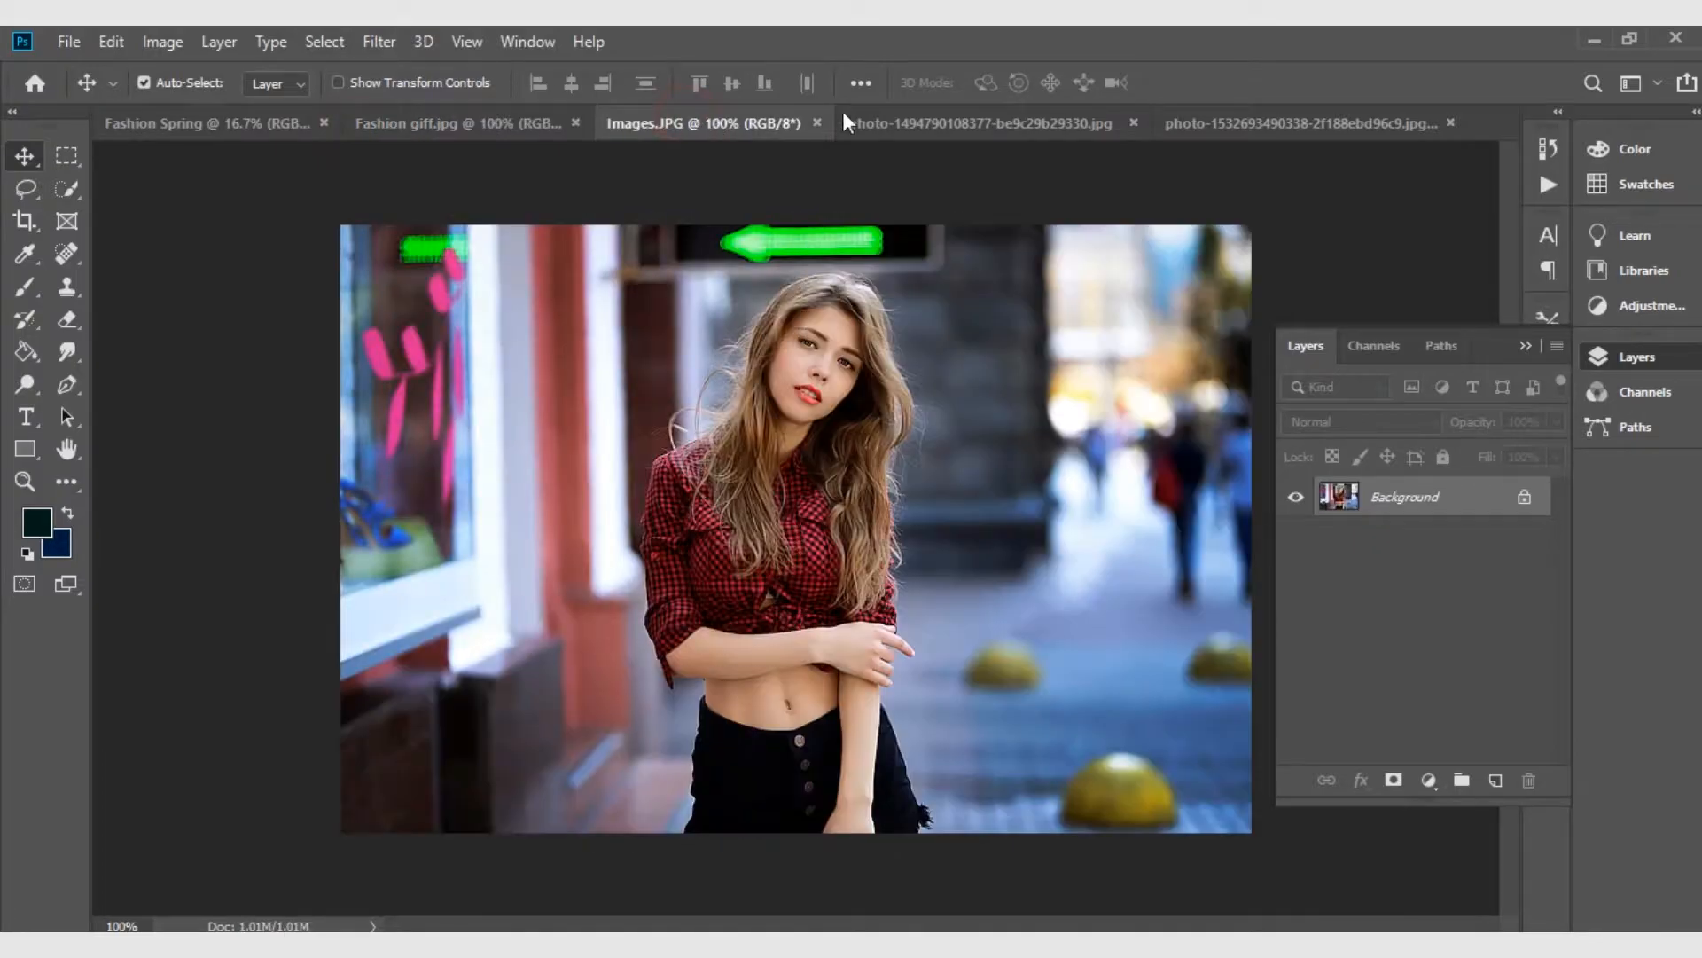
{"action": "left_click", "coordinate": [897, 119]}
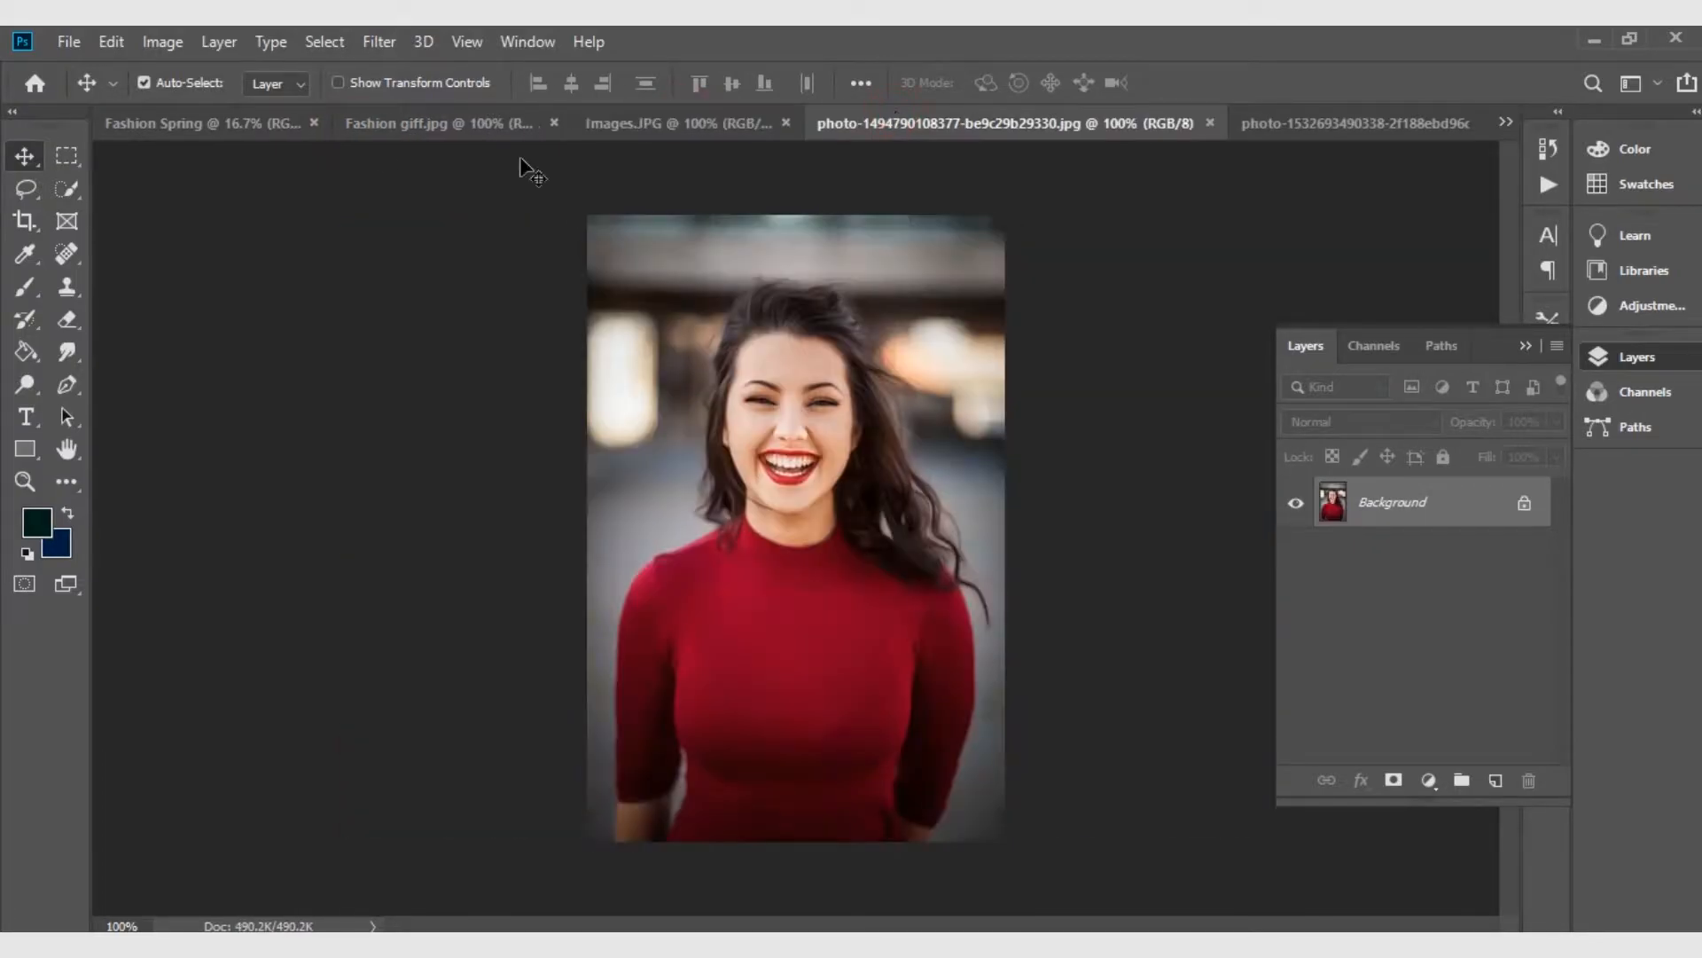
{"action": "left_click", "coordinate": [381, 124]}
{"action": "left_click", "coordinate": [732, 118]}
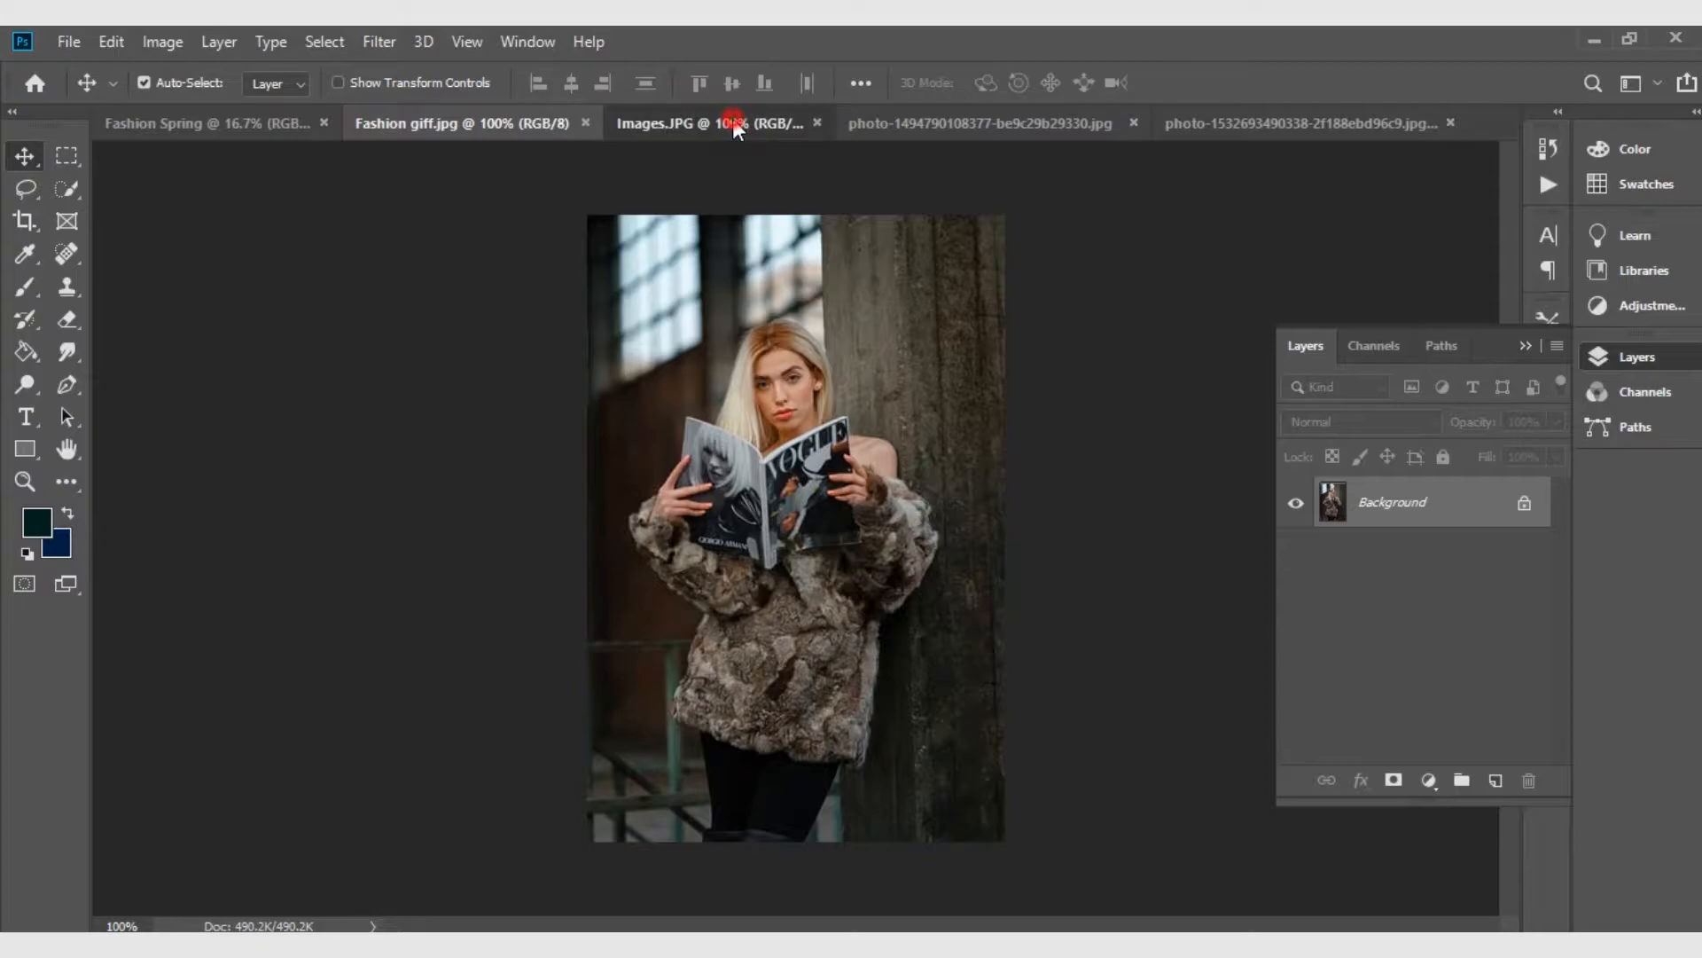
{"action": "left_click", "coordinate": [1525, 499]}
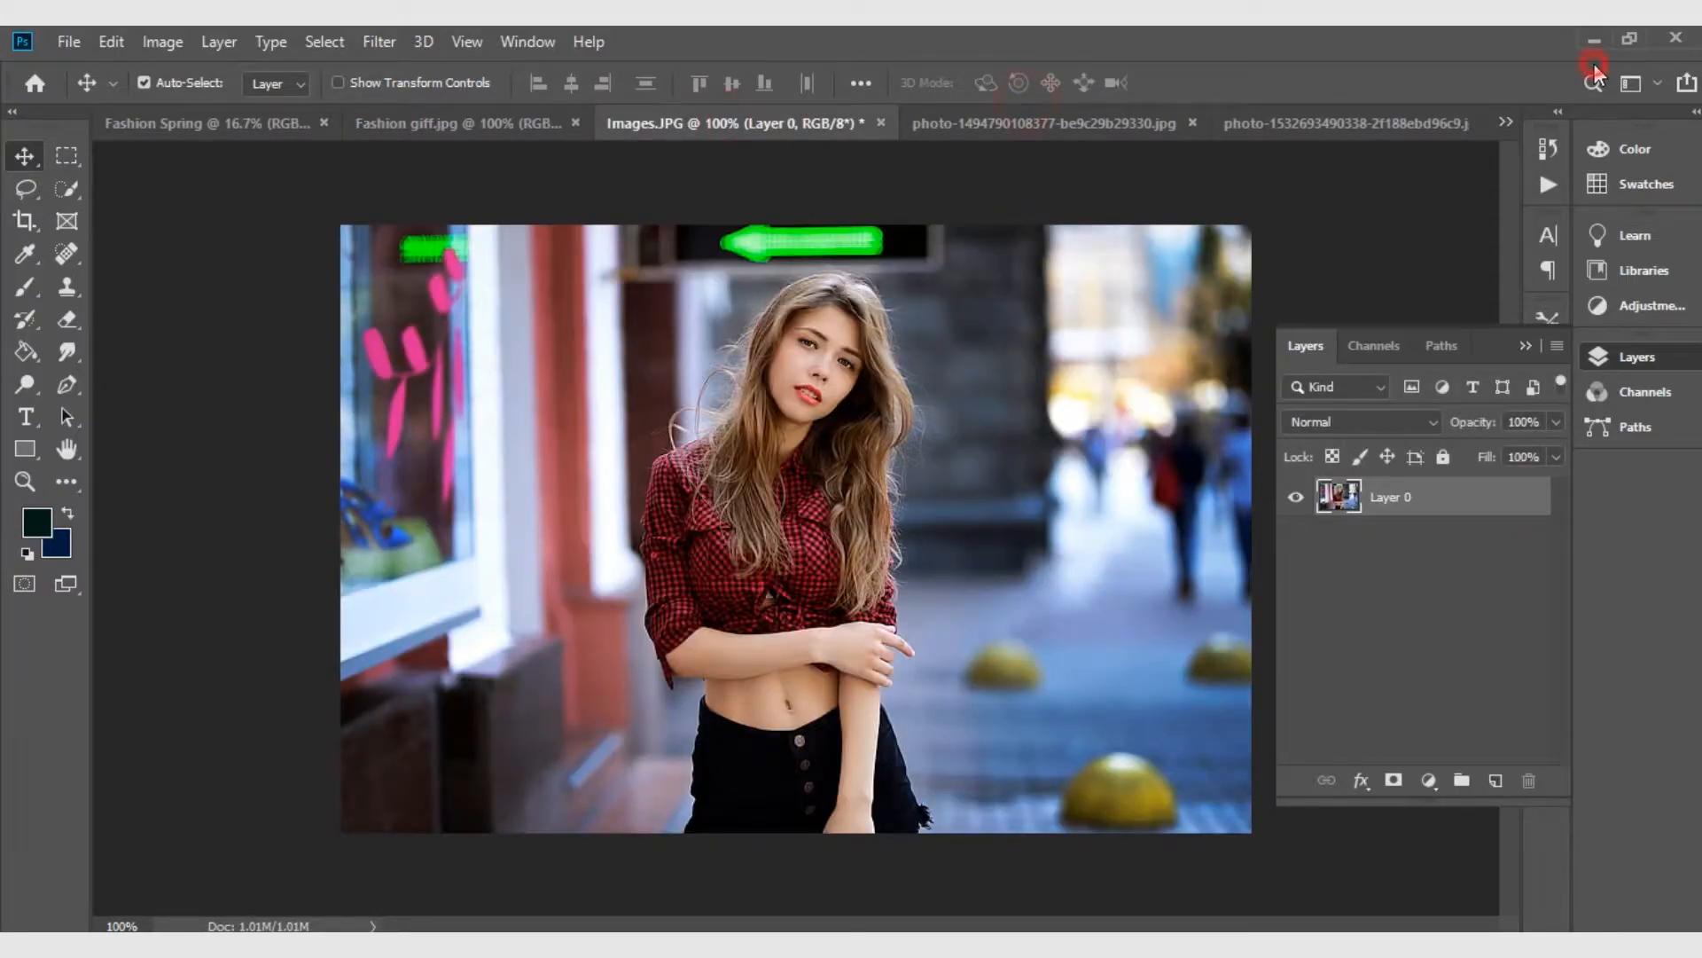
{"action": "left_click", "coordinate": [1084, 113]}
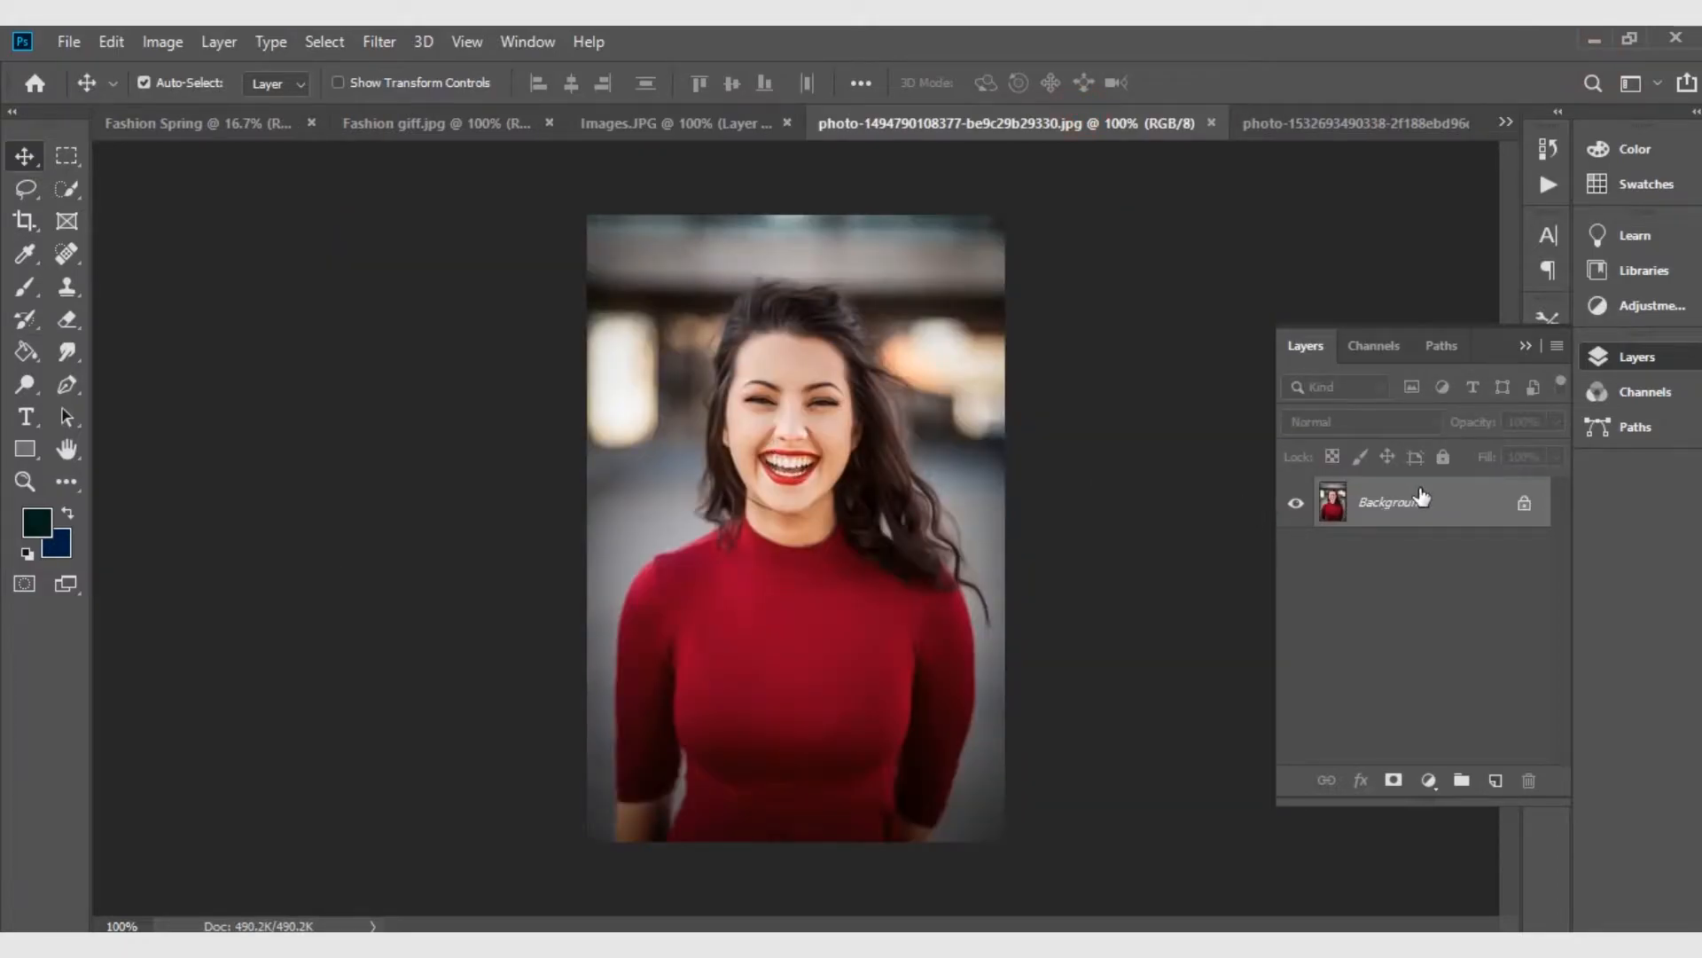
{"action": "left_click", "coordinate": [1523, 506]}
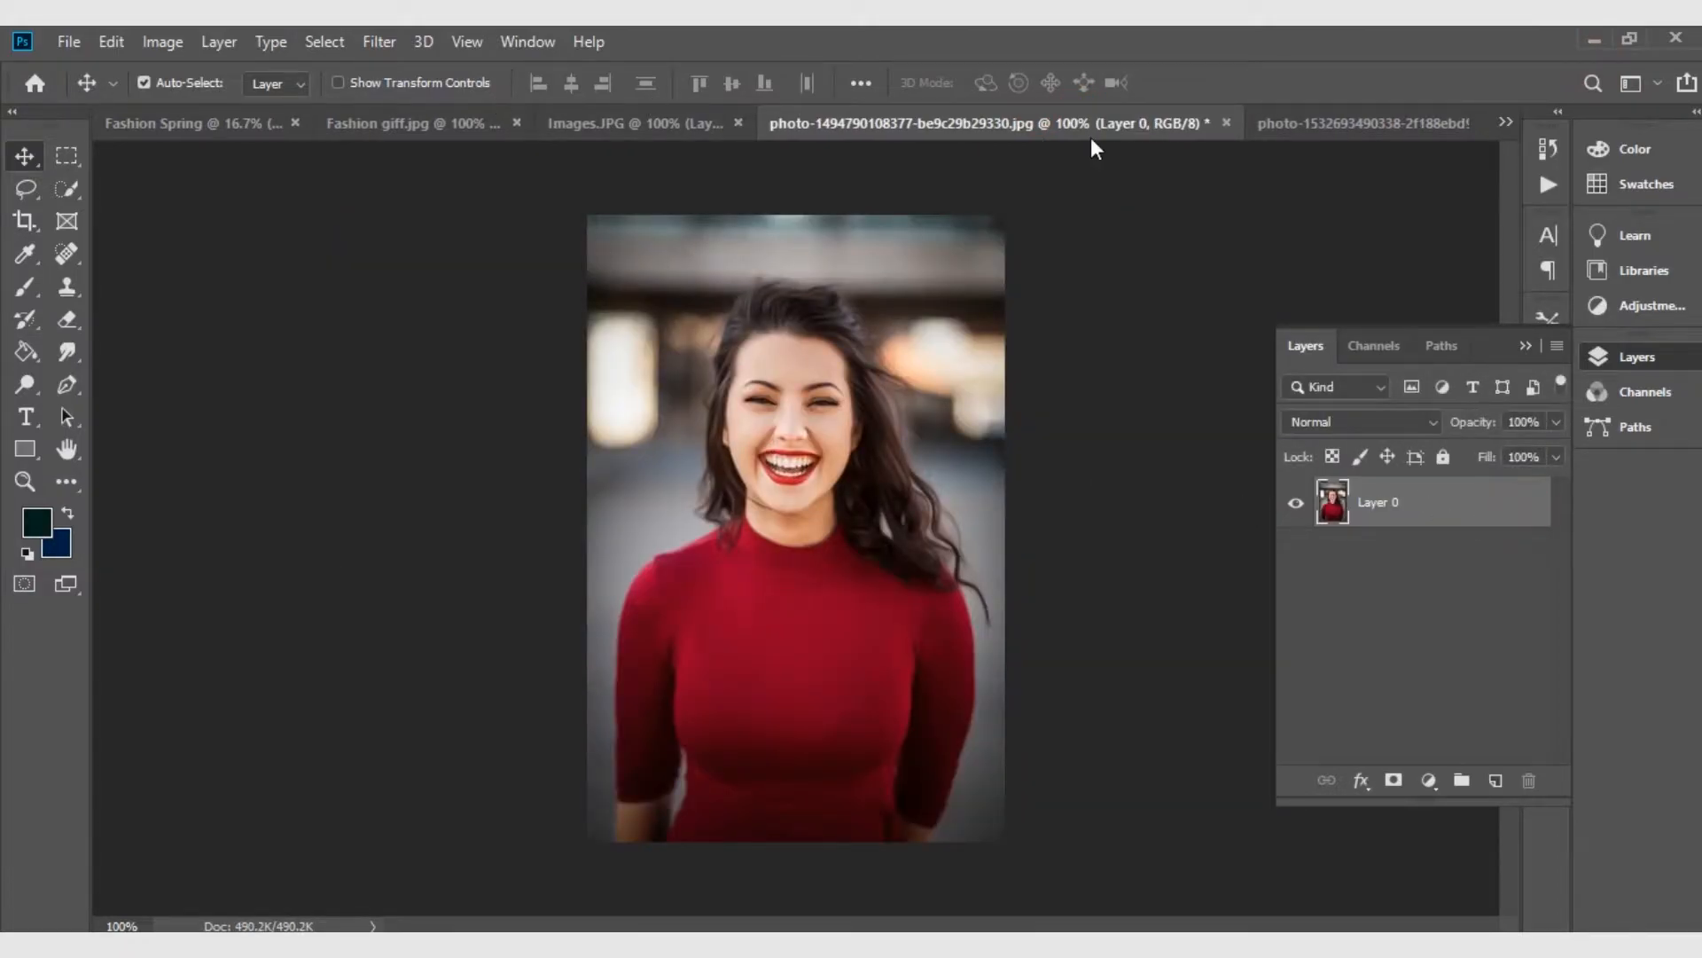
Copy the beach dancer photo into the Fashion Spring document and scale it to fill the canvas
{"action": "left_click", "coordinate": [1291, 113]}
{"action": "left_click_drag", "start_coordinate": [688, 468], "coordinate": [897, 667]}
{"action": "key", "text": "ctrl+t"}
{"action": "key", "text": "Return"}
{"action": "left_click_drag", "start_coordinate": [794, 590], "coordinate": [797, 571]}
Copy the Images.JPG photo into Fashion Spring and scale it to about 267% to cover the canvas height
{"action": "left_click", "coordinate": [823, 123]}
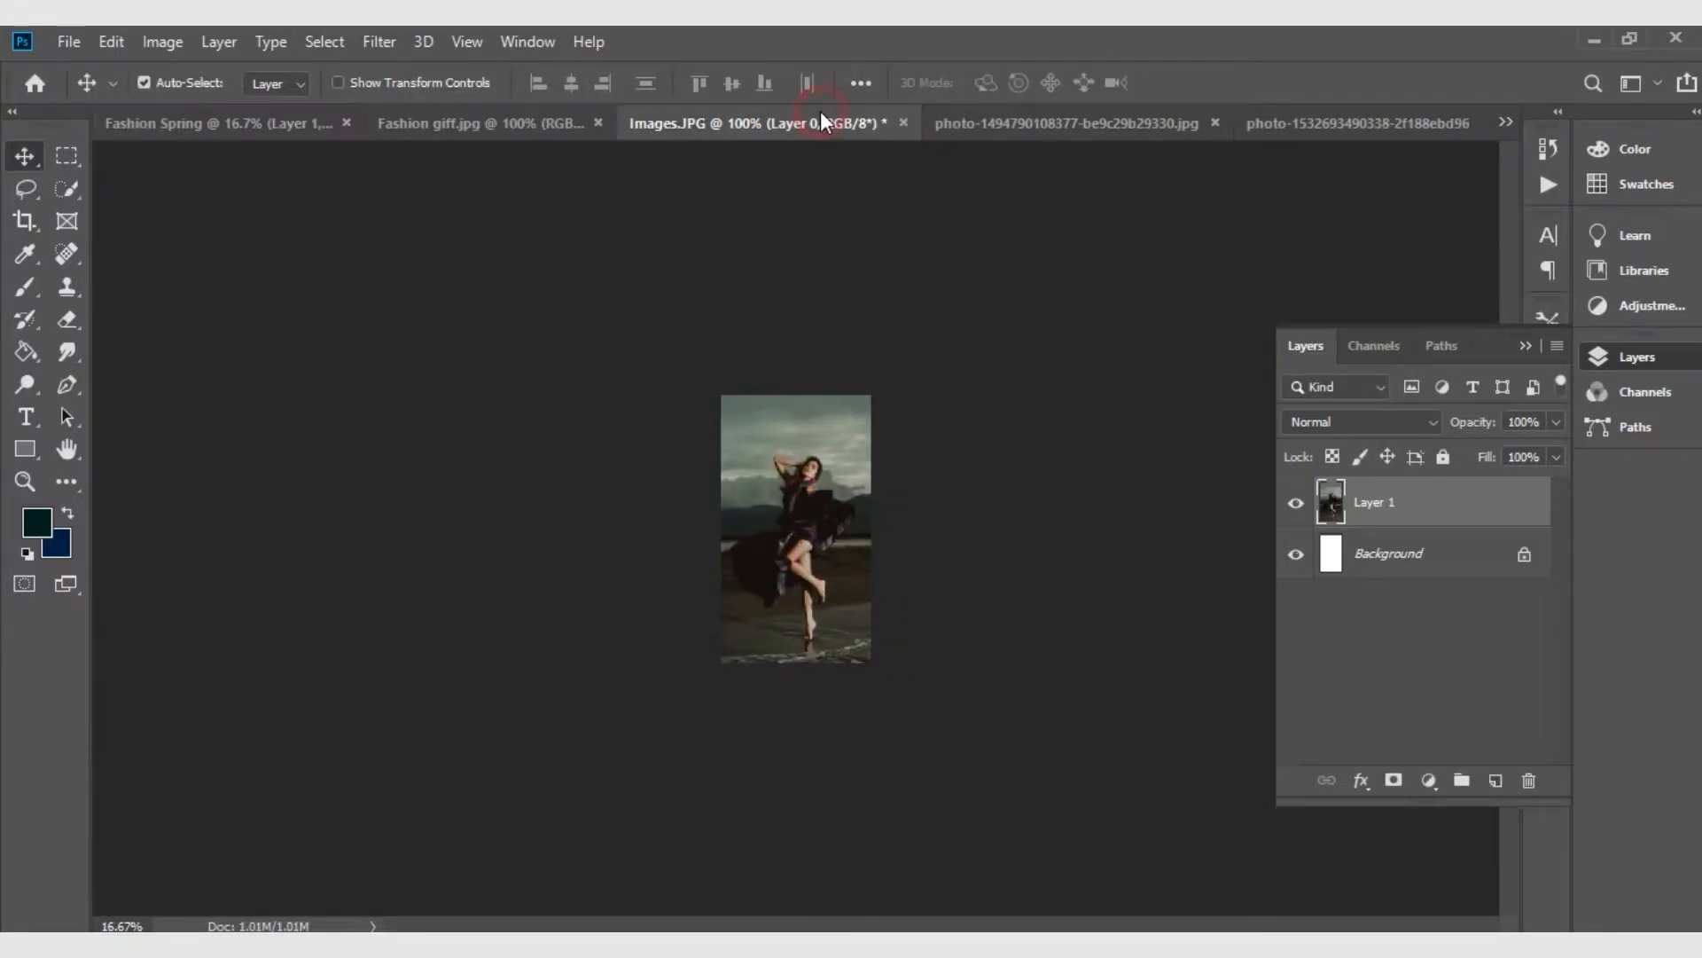
{"action": "left_click_drag", "start_coordinate": [929, 362], "coordinate": [802, 532]}
{"action": "key", "text": "ctrl+t"}
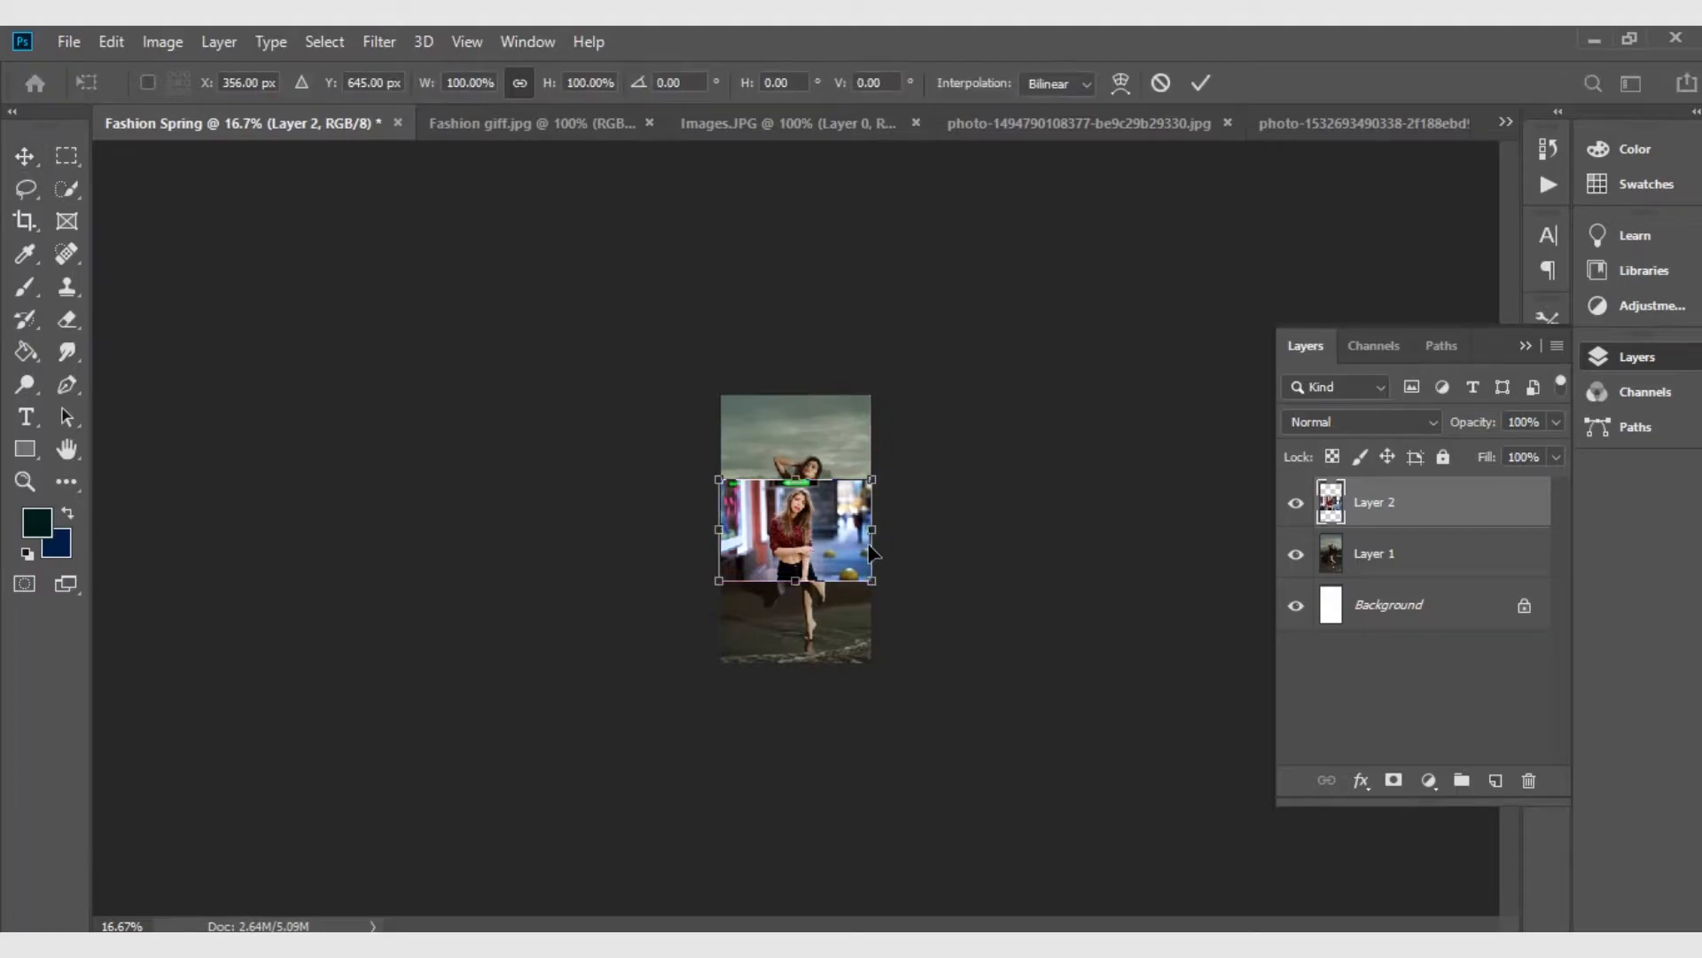
{"action": "left_click_drag", "start_coordinate": [873, 588], "coordinate": [988, 688]}
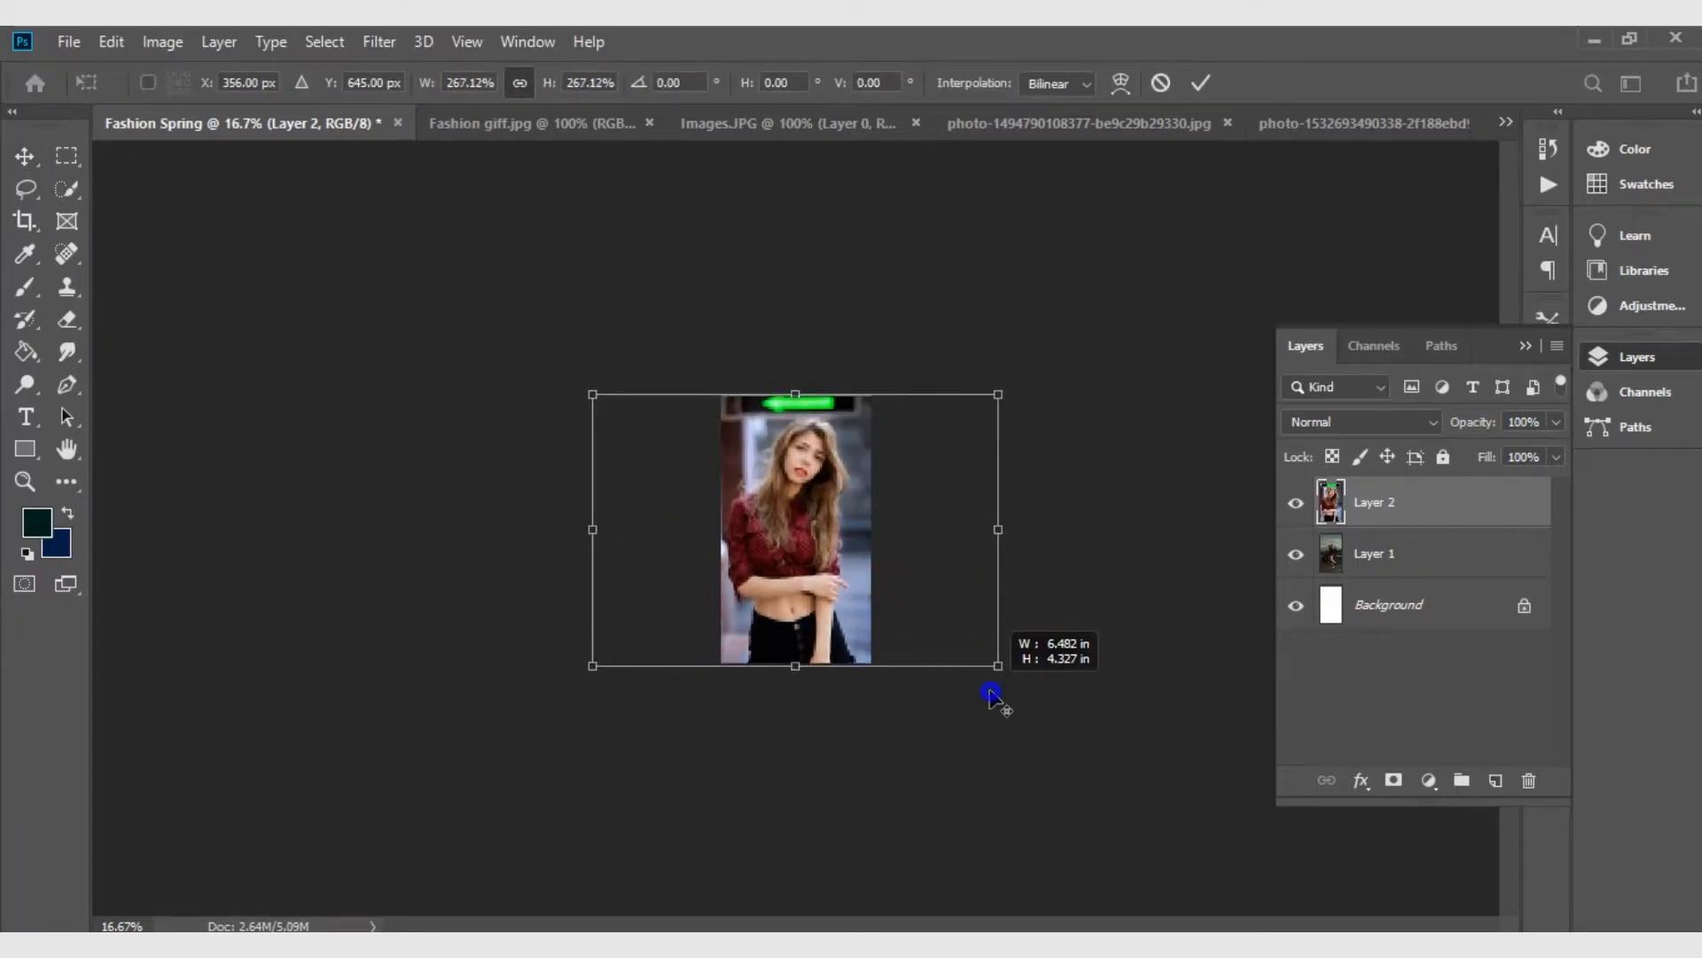
{"action": "key", "text": "Return"}
Copy the red sweater portrait into Fashion Spring, then scale and position it to fill the canvas
{"action": "key", "text": "ctrl+plus"}
{"action": "key", "text": "ctrl+plus"}
{"action": "key", "text": "ctrl+plus"}
{"action": "key", "text": "ctrl+minus"}
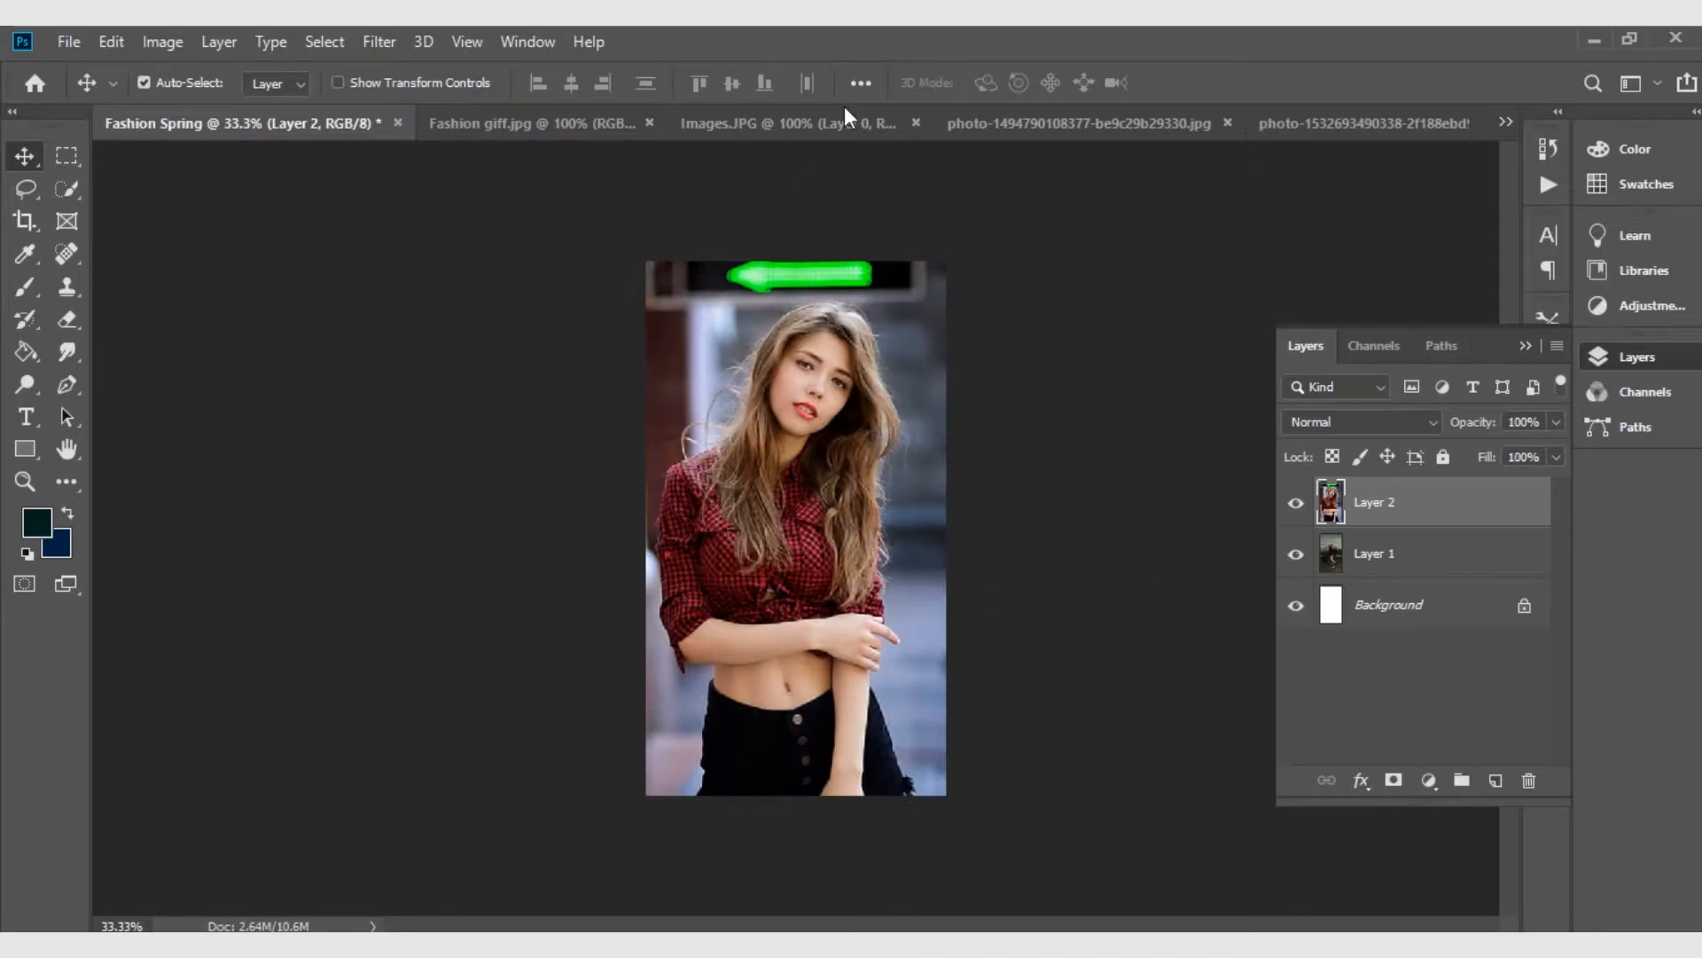
{"action": "left_click", "coordinate": [1007, 120]}
{"action": "left_click_drag", "start_coordinate": [900, 461], "coordinate": [789, 532]}
{"action": "key", "text": "ctrl+t"}
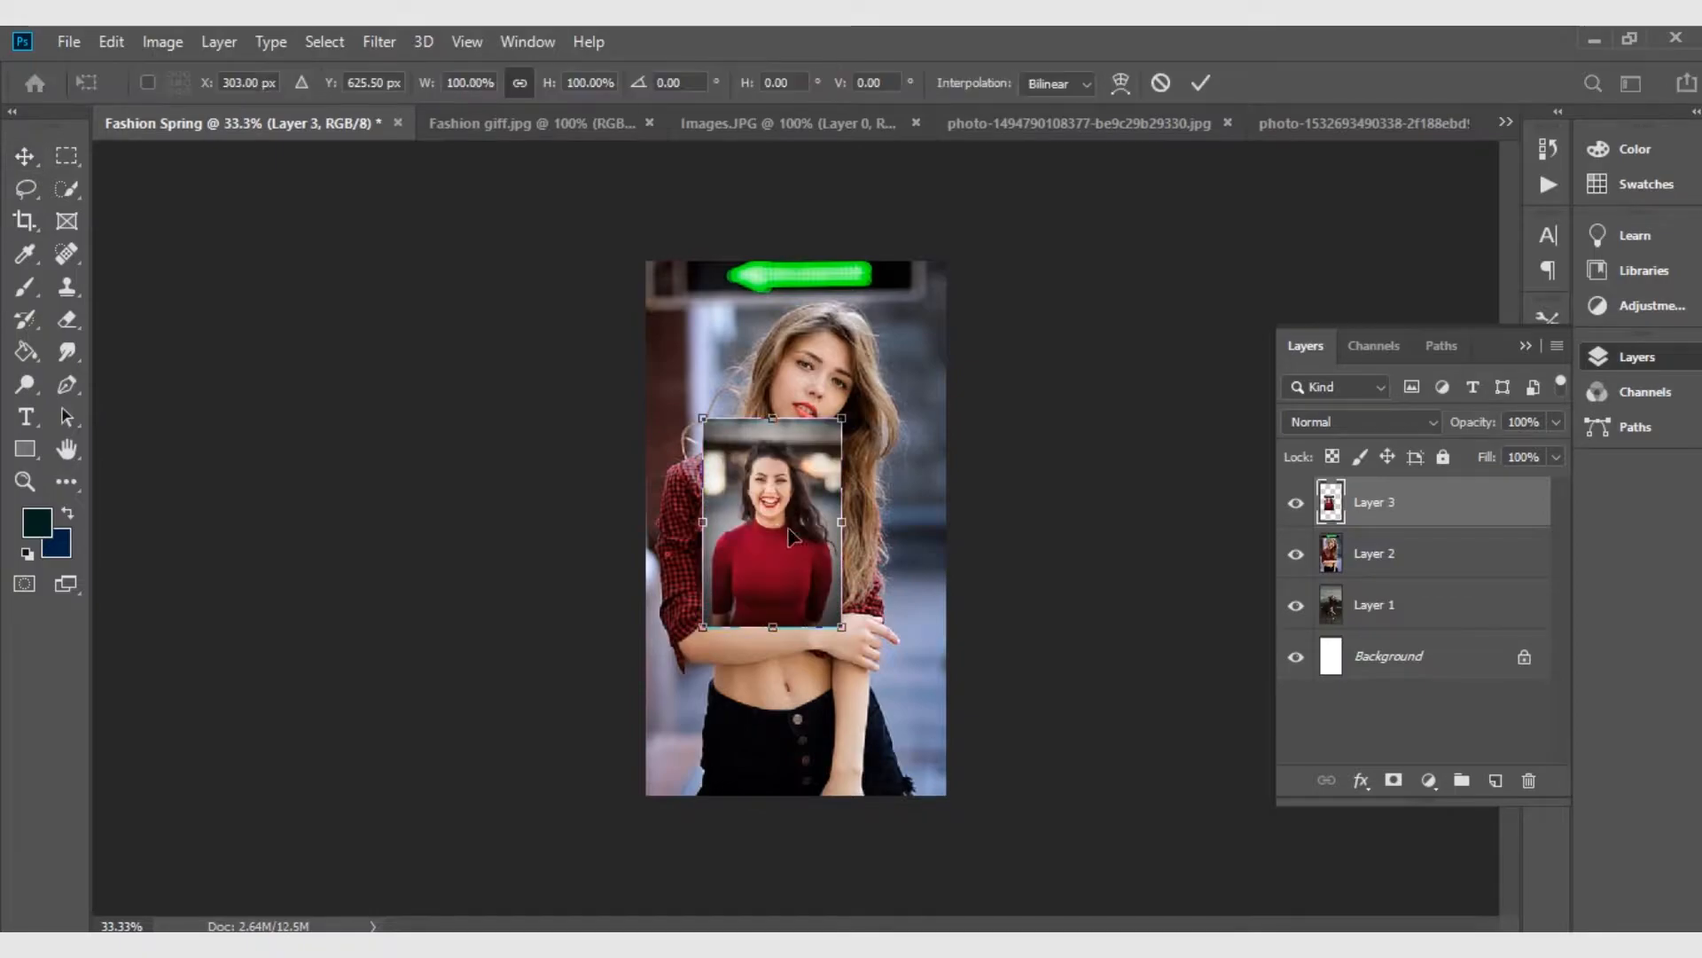
{"action": "left_click_drag", "start_coordinate": [840, 627], "coordinate": [969, 780]}
{"action": "left_click_drag", "start_coordinate": [714, 647], "coordinate": [748, 640]}
{"action": "key", "text": "Return"}
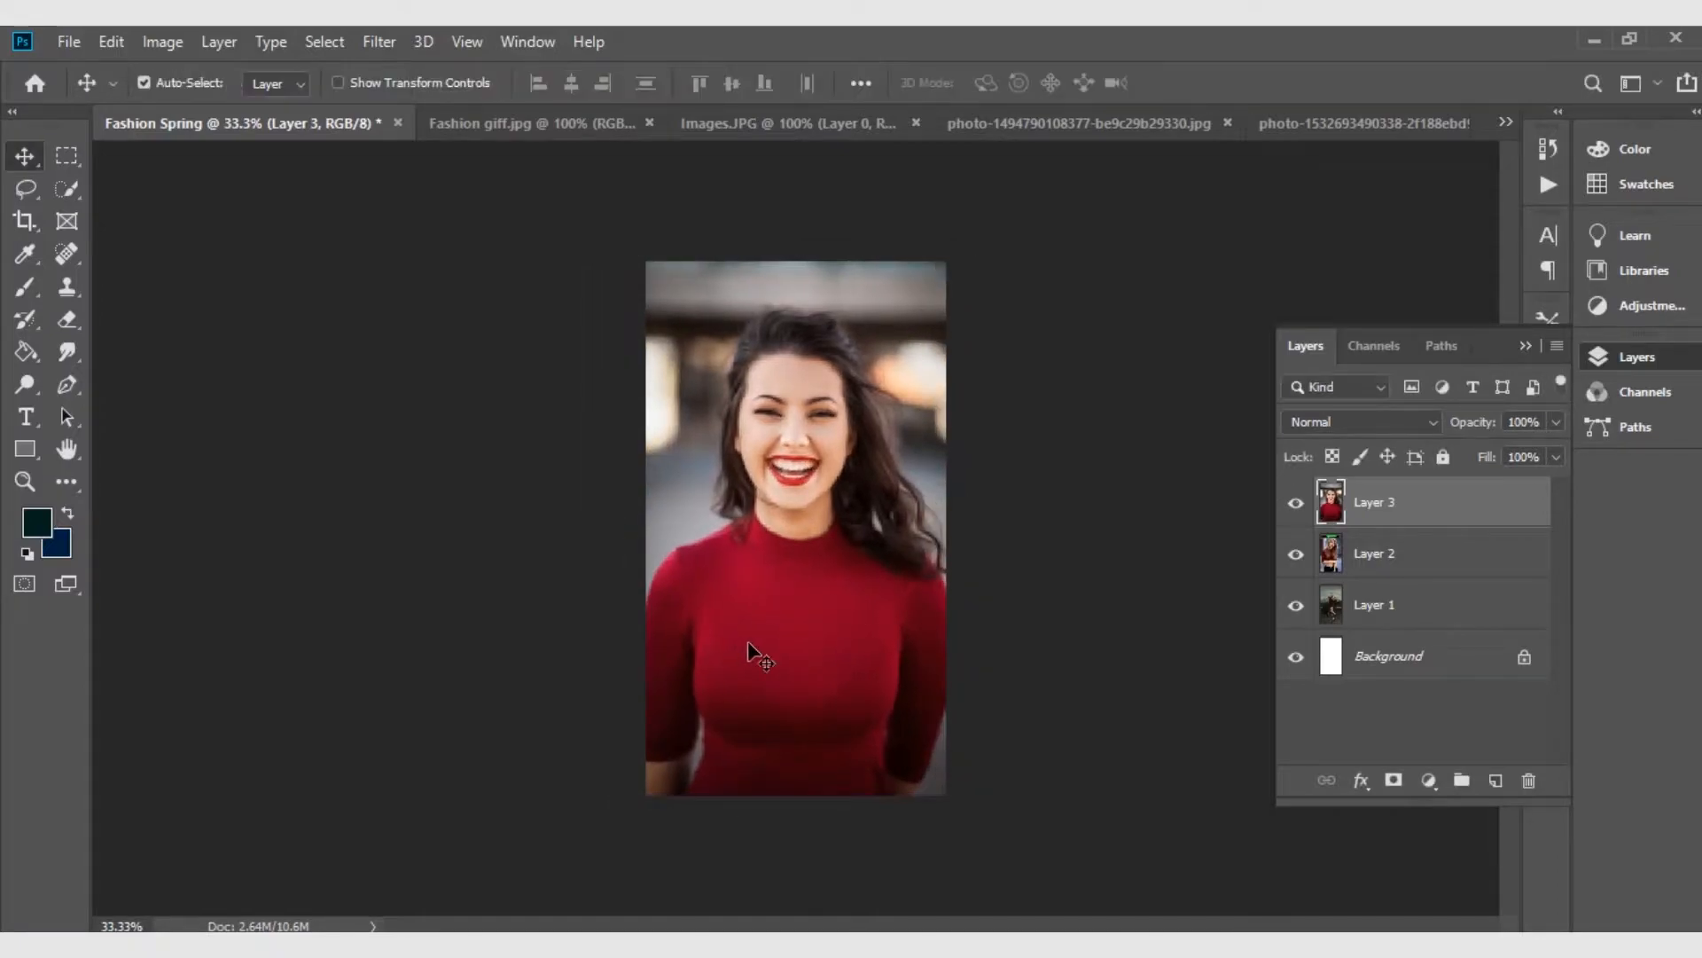
Switch to Fashion giff.jpg and convert its locked background into a regular layer
{"action": "left_click", "coordinate": [1305, 124]}
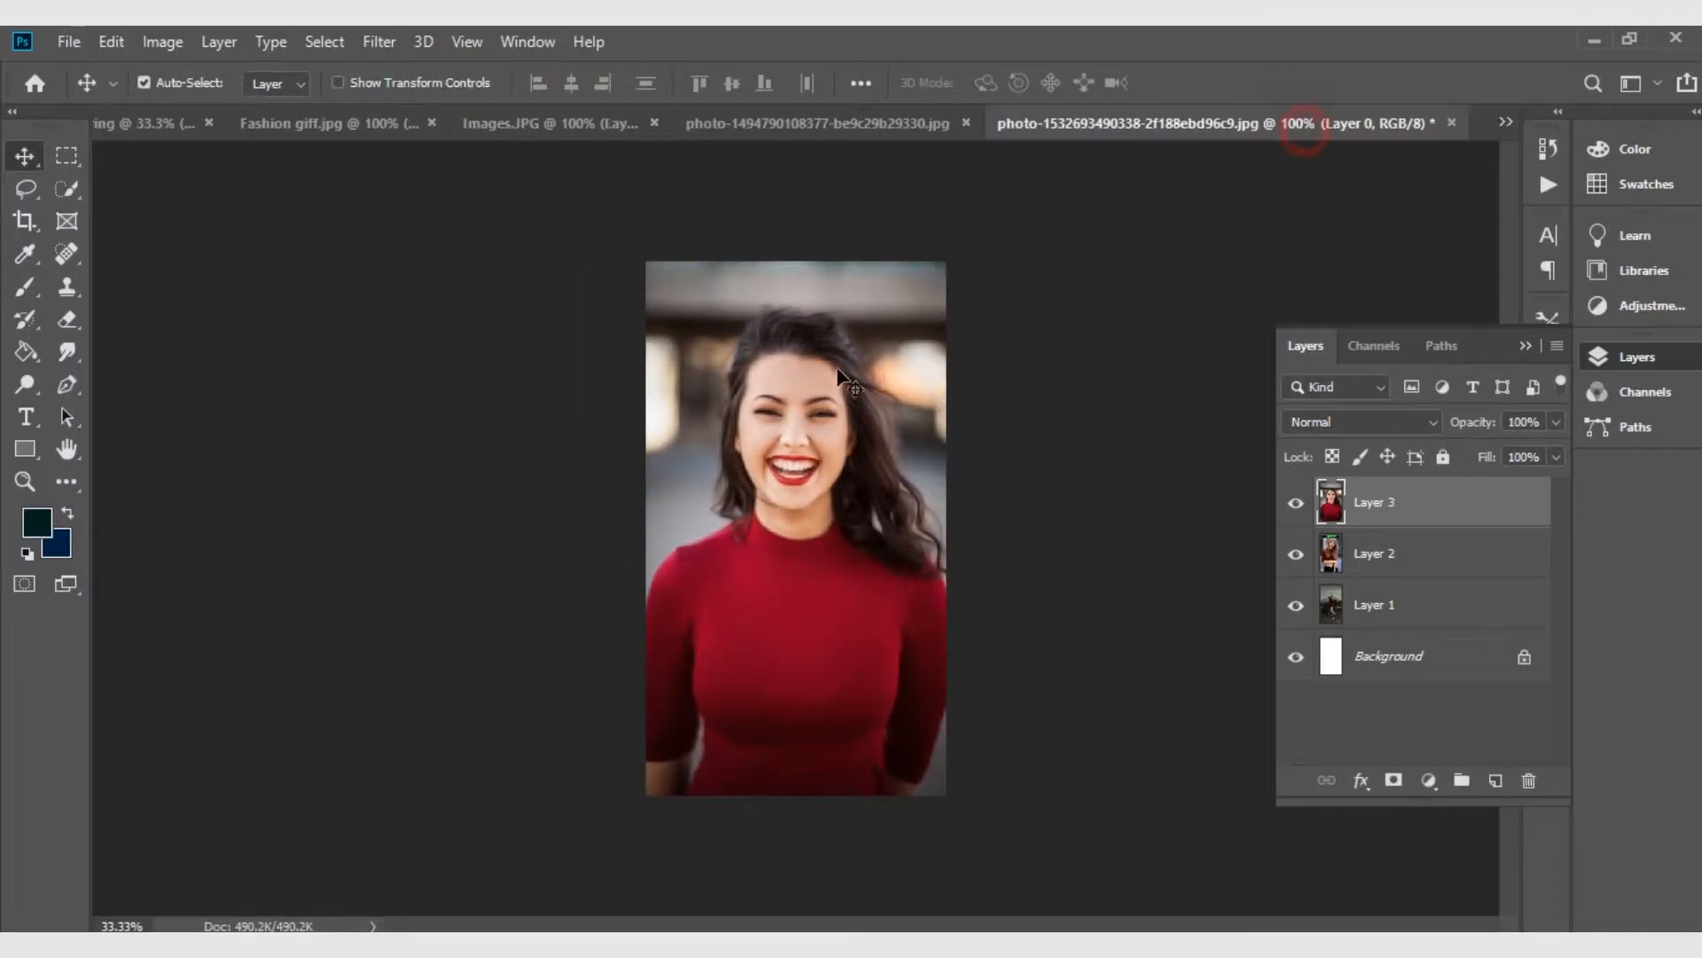
{"action": "left_click", "coordinate": [635, 159]}
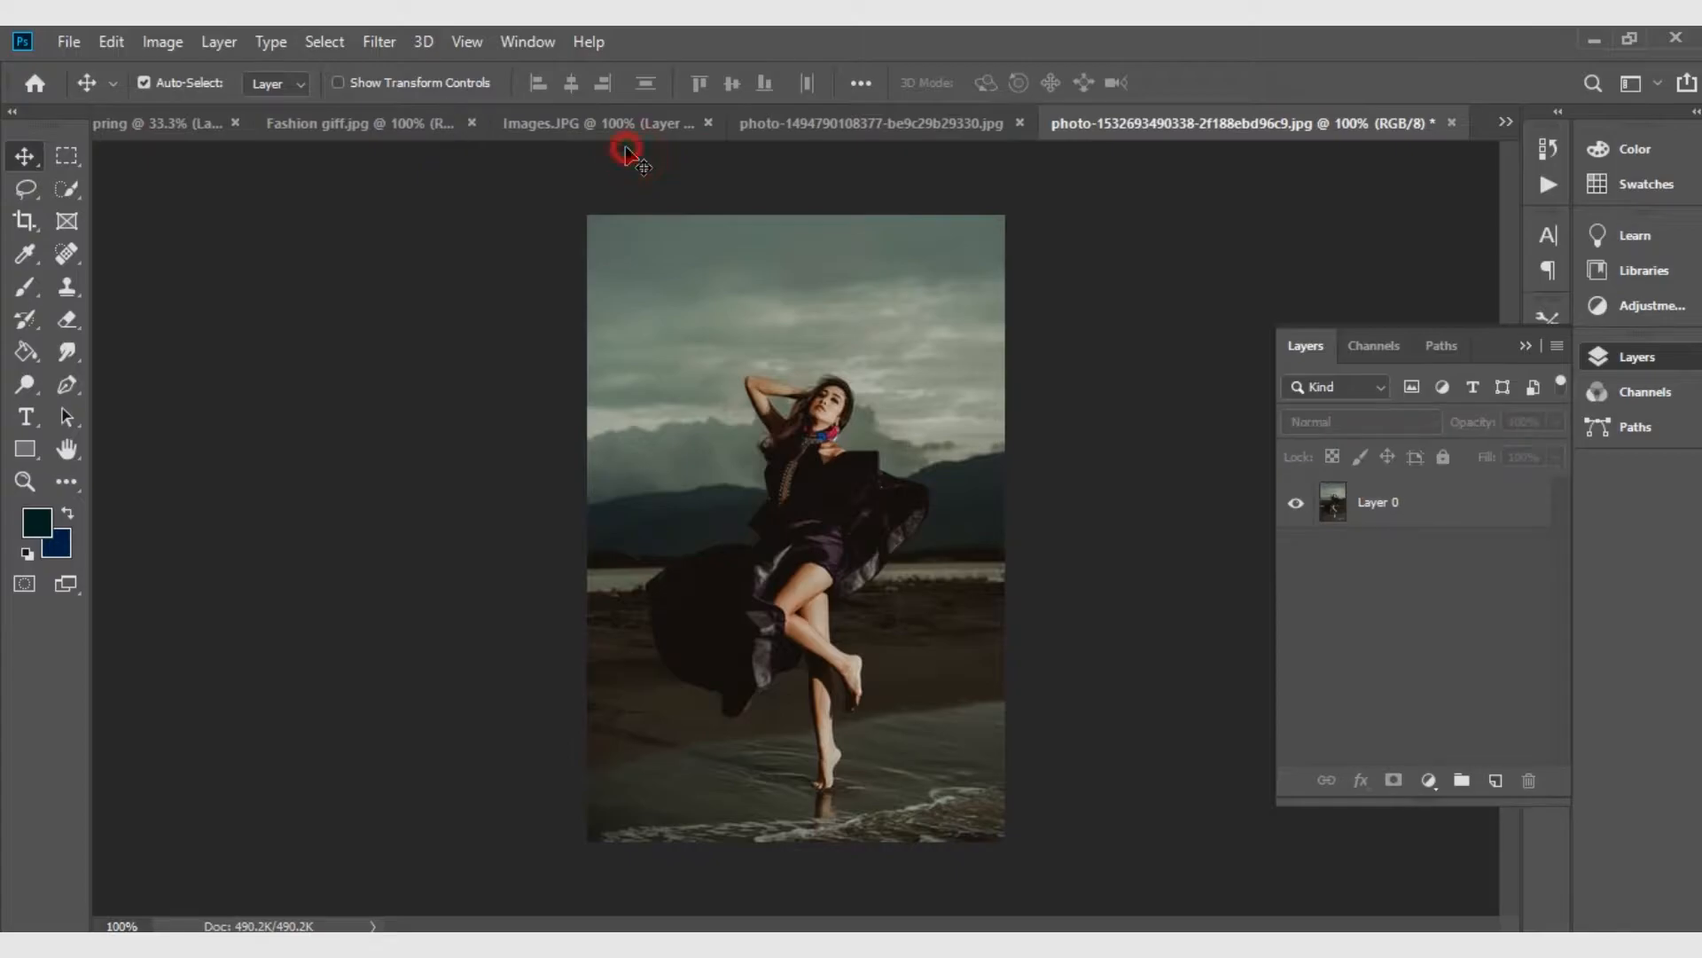
{"action": "left_click", "coordinate": [614, 133]}
{"action": "left_click", "coordinate": [401, 135]}
{"action": "left_click_drag", "start_coordinate": [808, 452], "coordinate": [721, 387]}
{"action": "key", "text": "Return"}
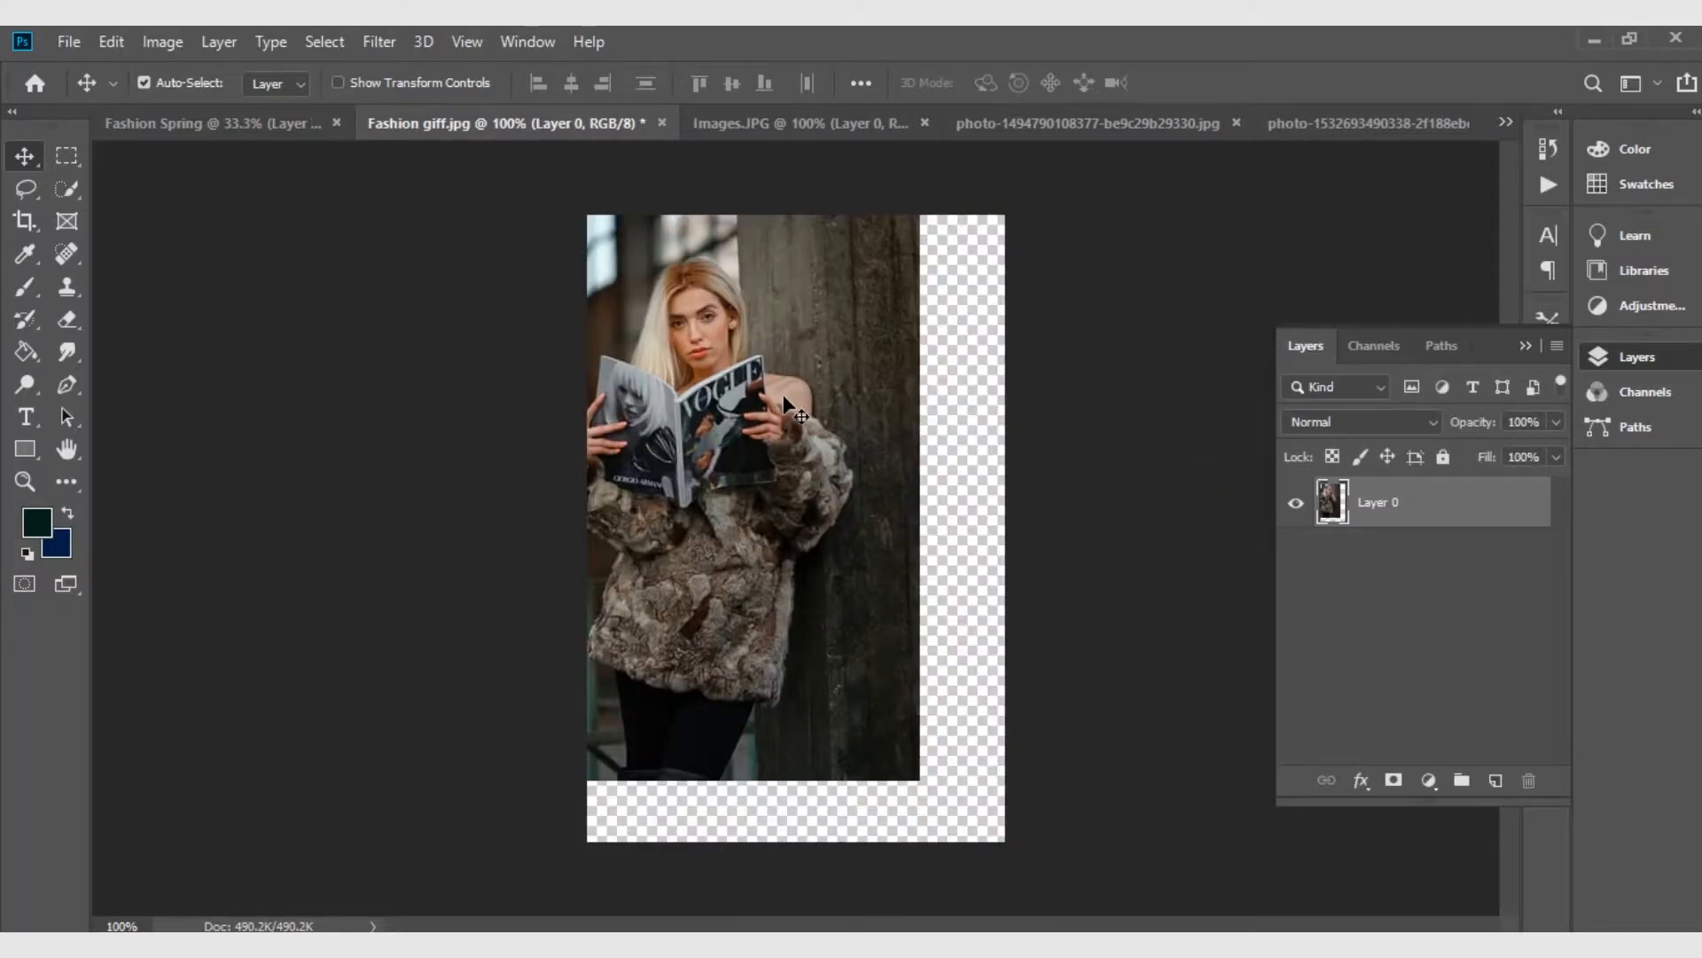
Copy the magazine reader photo into Fashion Spring, then scale and center it to fill the canvas
{"action": "left_click_drag", "start_coordinate": [755, 451], "coordinate": [203, 73]}
{"action": "left_click_drag", "start_coordinate": [232, 131], "coordinate": [768, 465]}
{"action": "key", "text": "ctrl+t"}
{"action": "left_click_drag", "start_coordinate": [867, 591], "coordinate": [985, 771]}
{"action": "left_click_drag", "start_coordinate": [887, 672], "coordinate": [901, 734]}
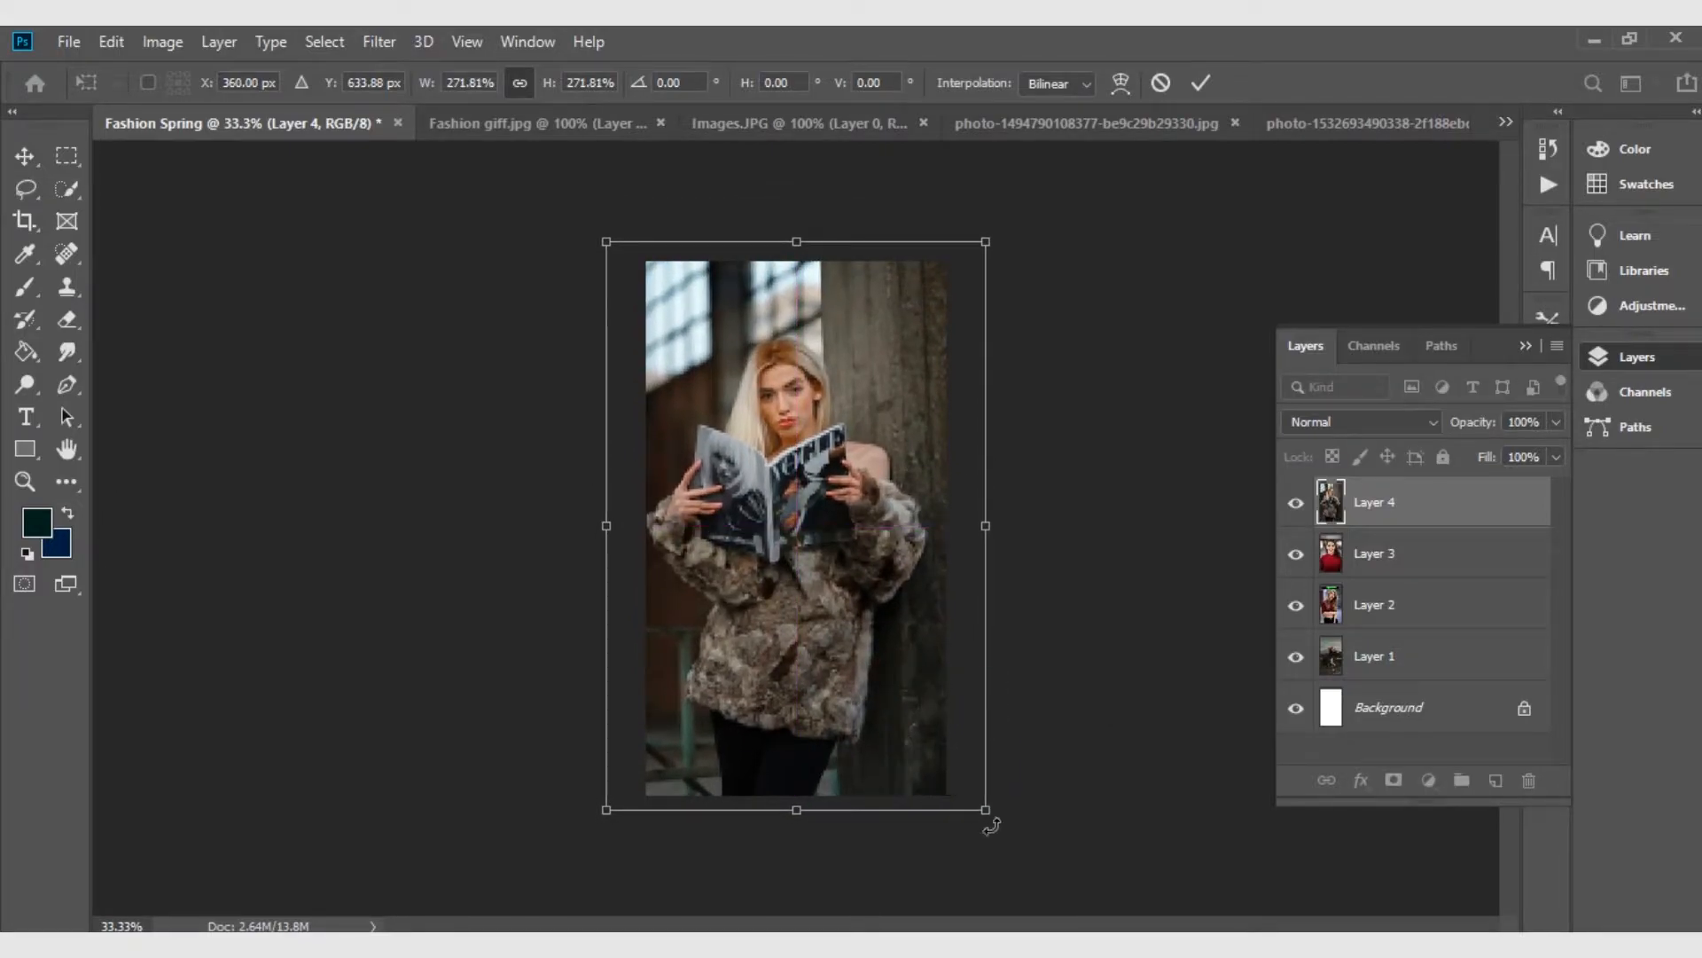
{"action": "left_click_drag", "start_coordinate": [985, 810], "coordinate": [966, 810]}
{"action": "key", "text": "Return"}
Display the Timeline panel and create a video timeline from the document's layers
{"action": "key", "text": "ctrl+minus"}
{"action": "key", "text": "ctrl+minus"}
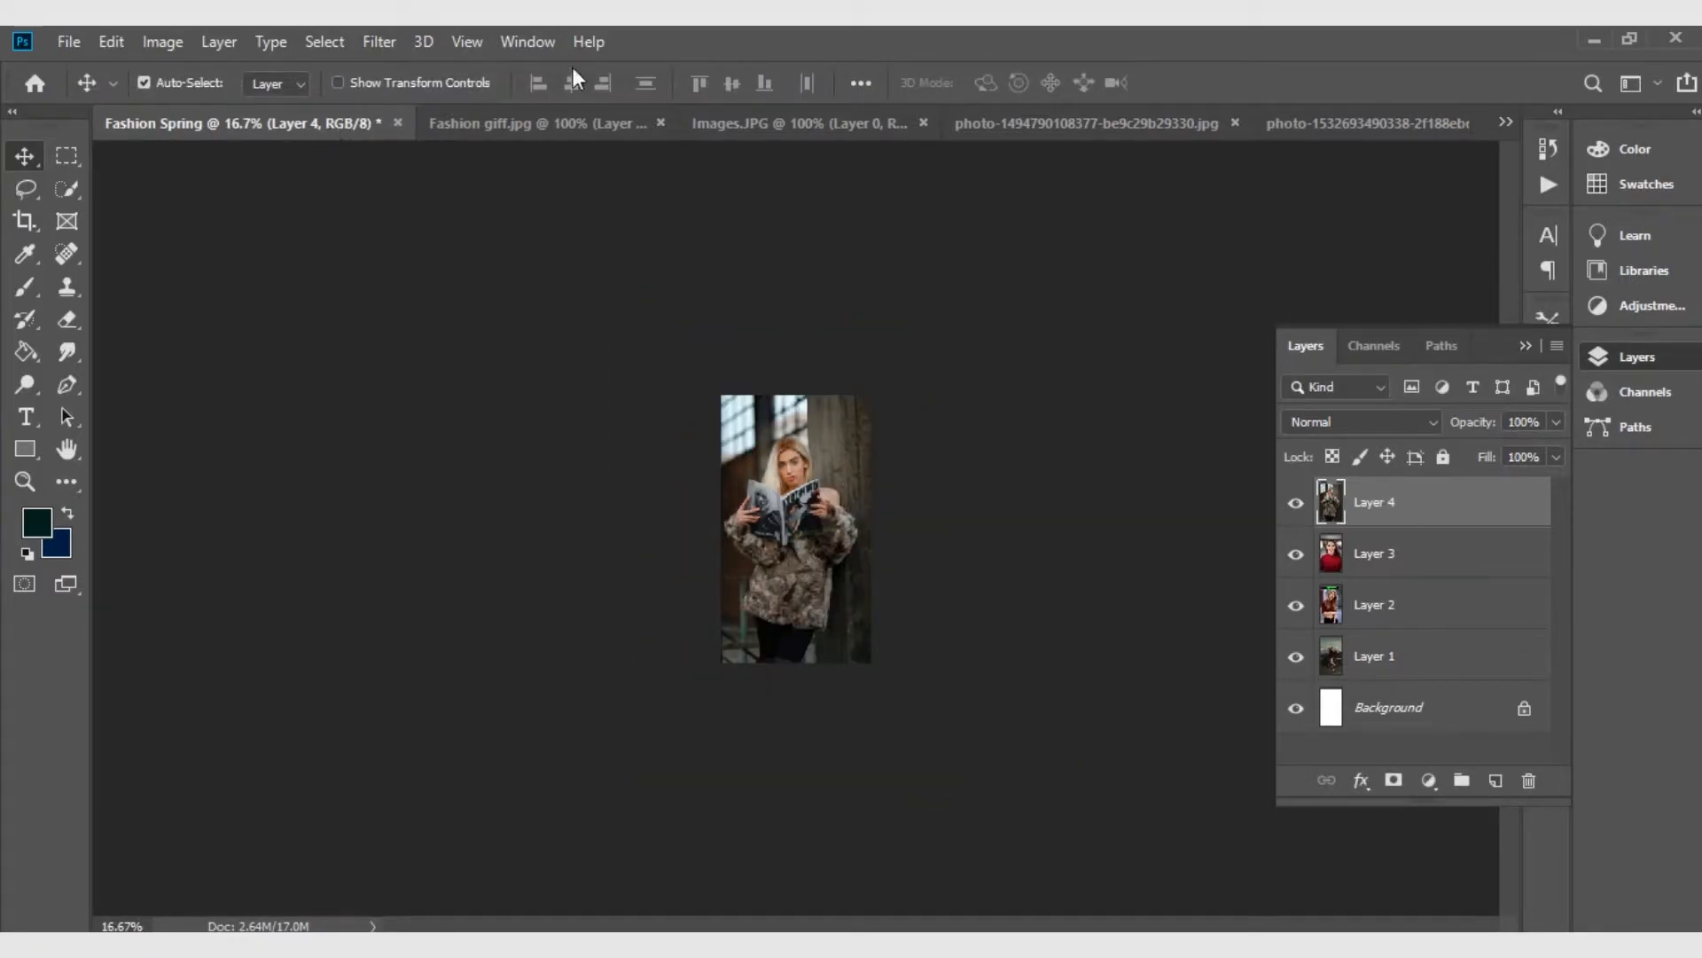
{"action": "left_click", "coordinate": [551, 45]}
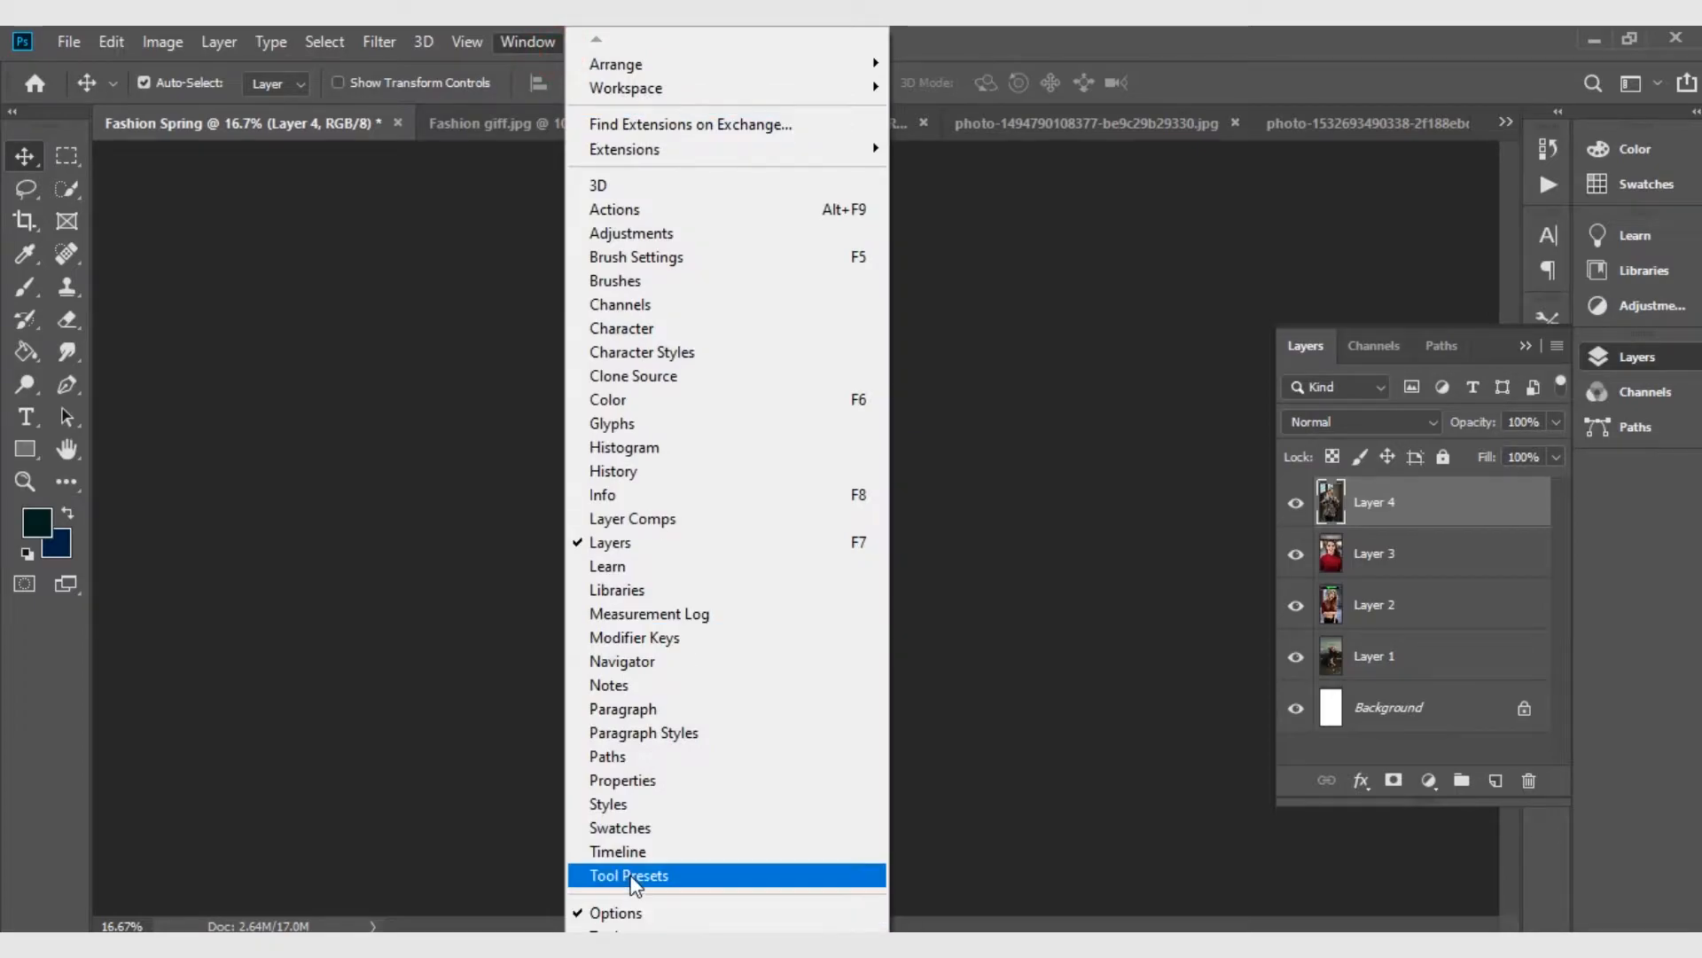
{"action": "left_click", "coordinate": [636, 850]}
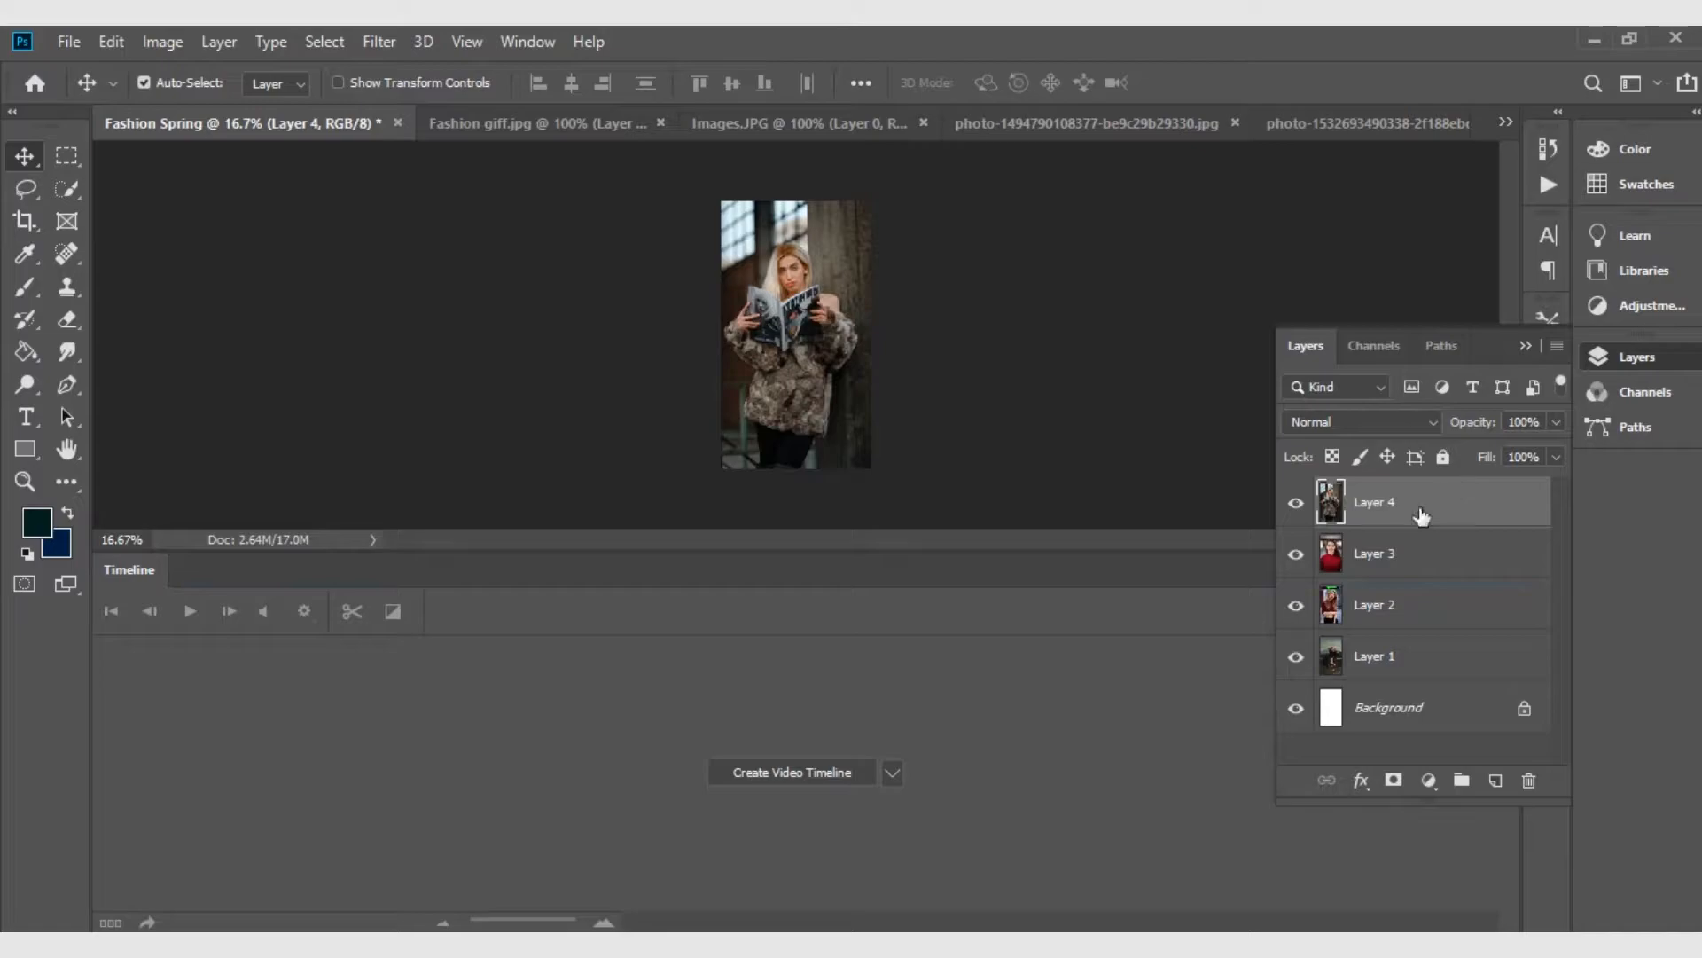
{"action": "left_click", "coordinate": [822, 770]}
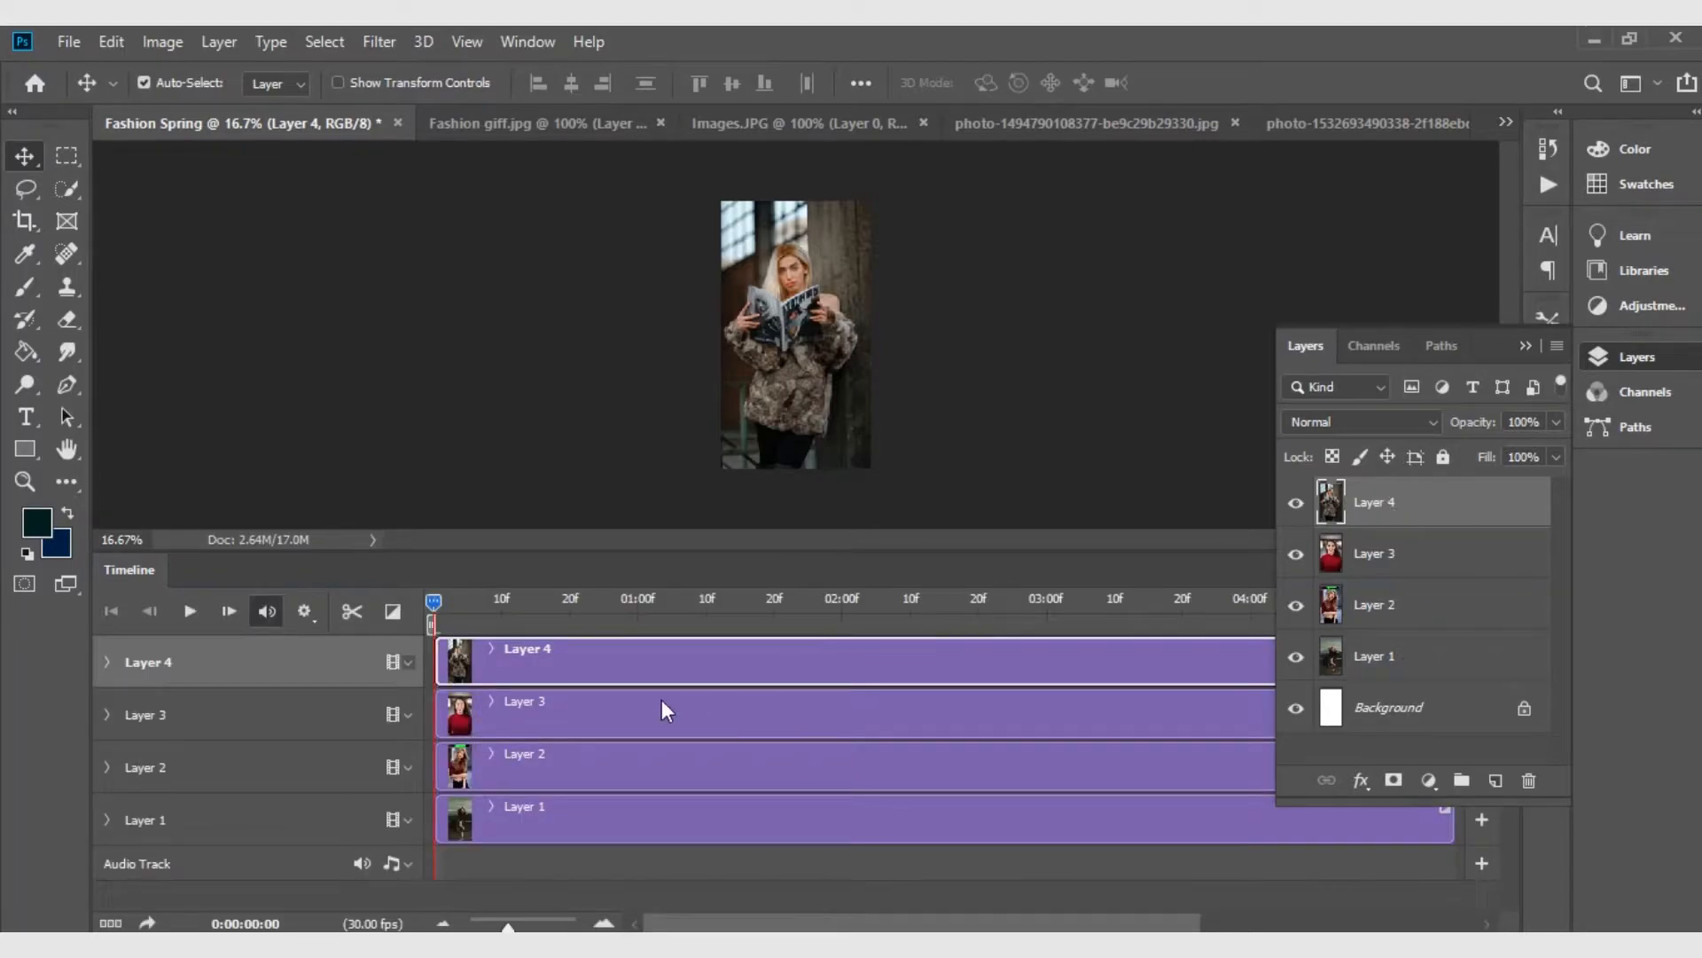
Stagger the Layer 2, Layer 3 and Layer 4 clips in the timeline to start at about 0:20, 1:12 and 2:11
{"action": "left_click_drag", "start_coordinate": [624, 769], "coordinate": [1047, 721]}
{"action": "left_click_drag", "start_coordinate": [819, 671], "coordinate": [1239, 675]}
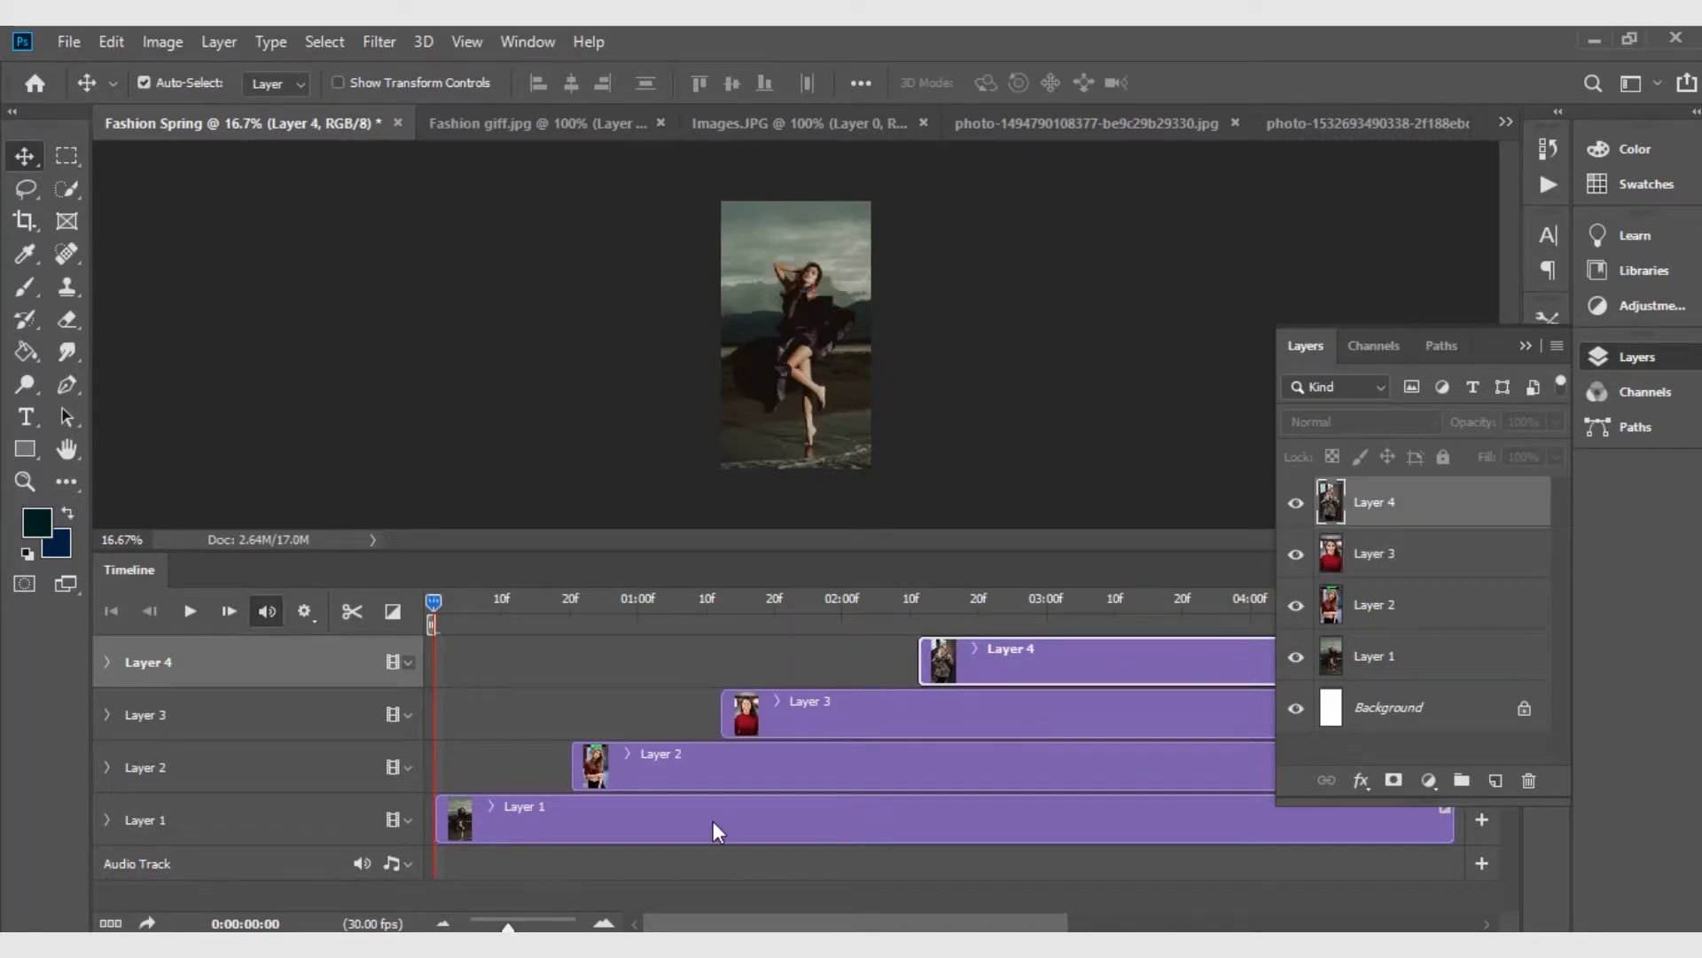
Split the Layer 1 clip at 0:00:00:20, where Layer 2 starts, and delete the remainder
{"action": "left_click", "coordinate": [759, 833]}
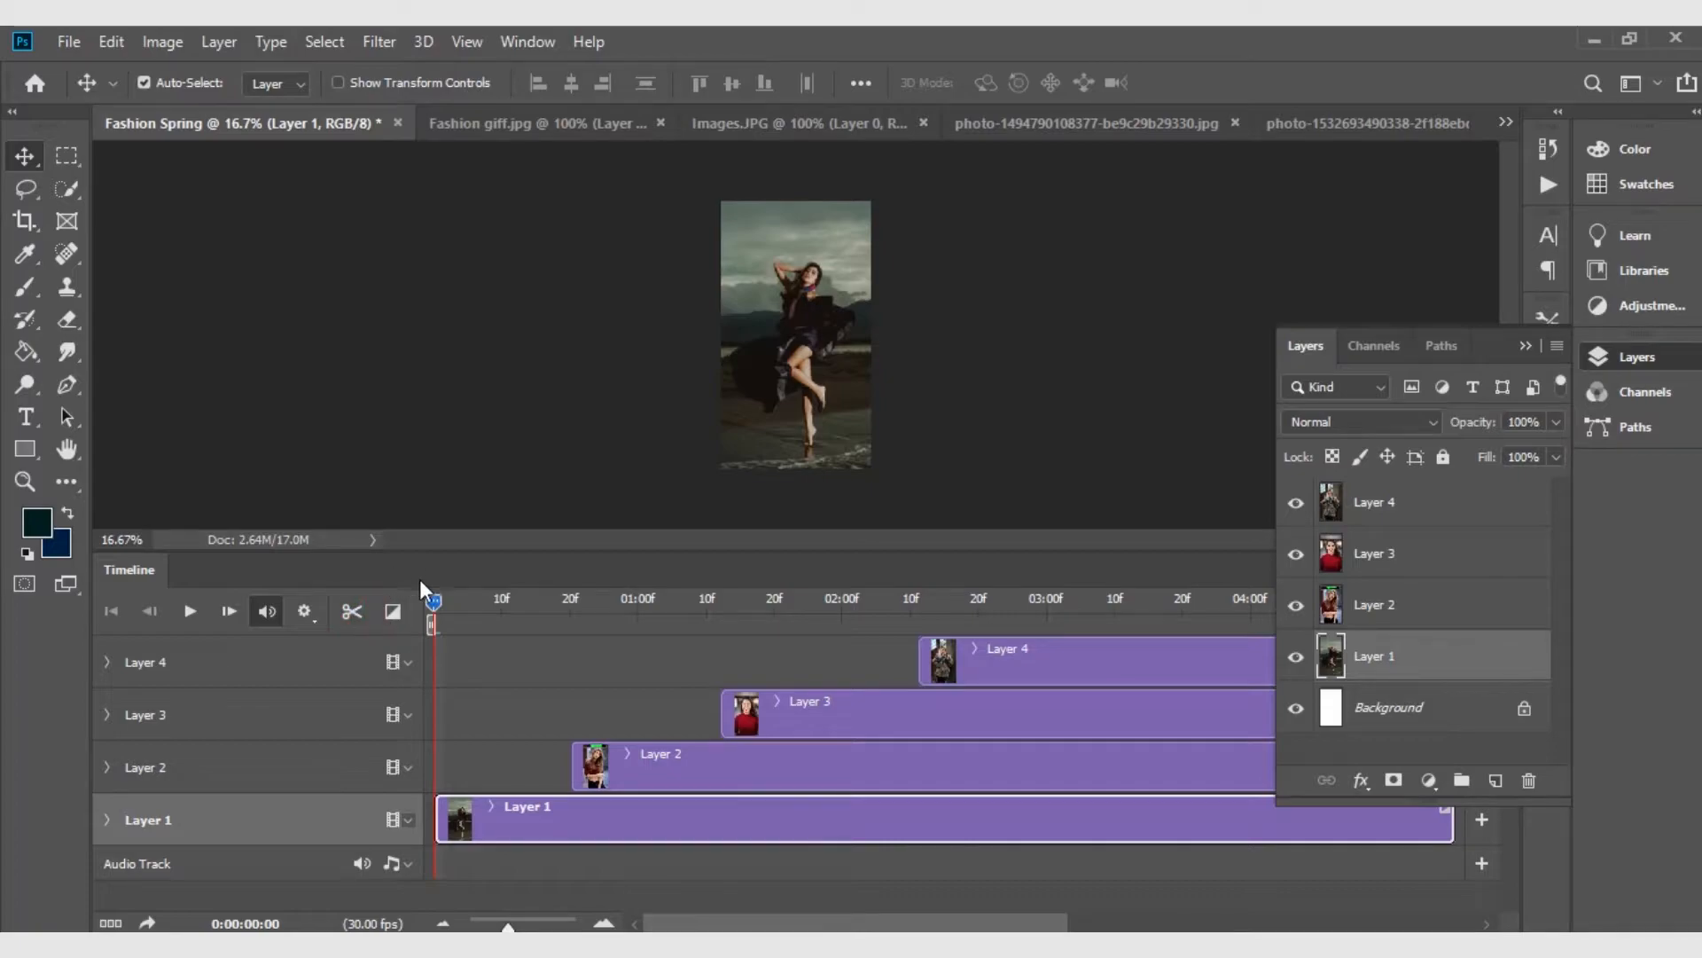
{"action": "left_click_drag", "start_coordinate": [554, 629], "coordinate": [569, 628]}
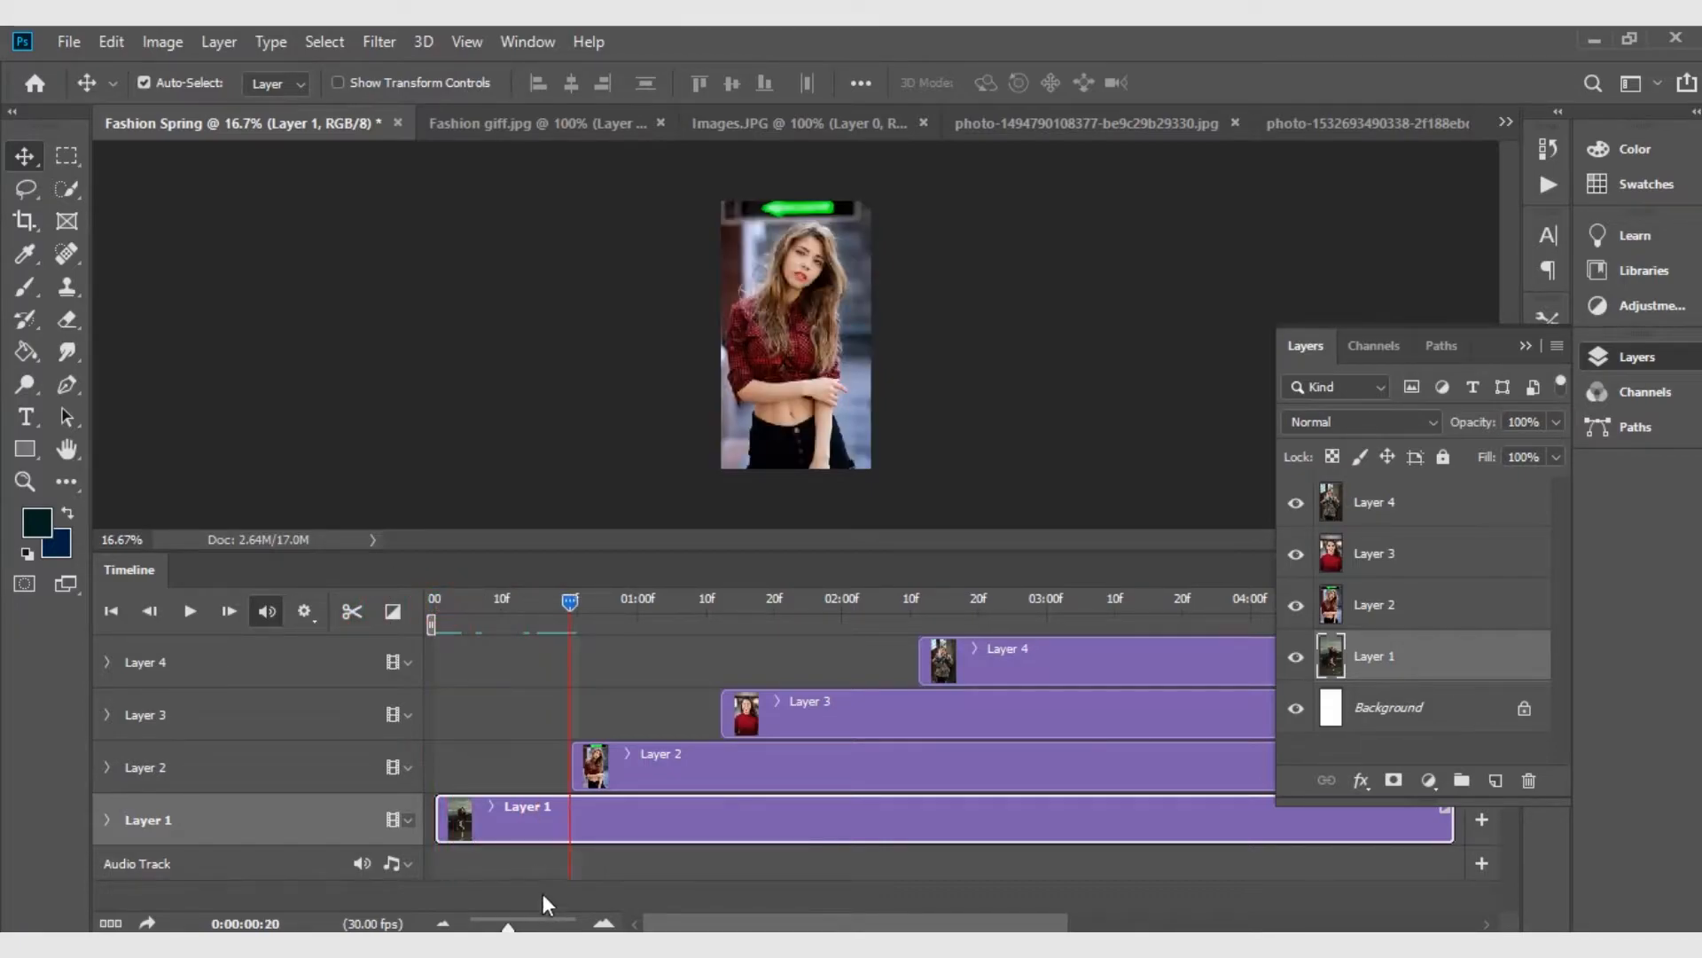
{"action": "left_click", "coordinate": [356, 612]}
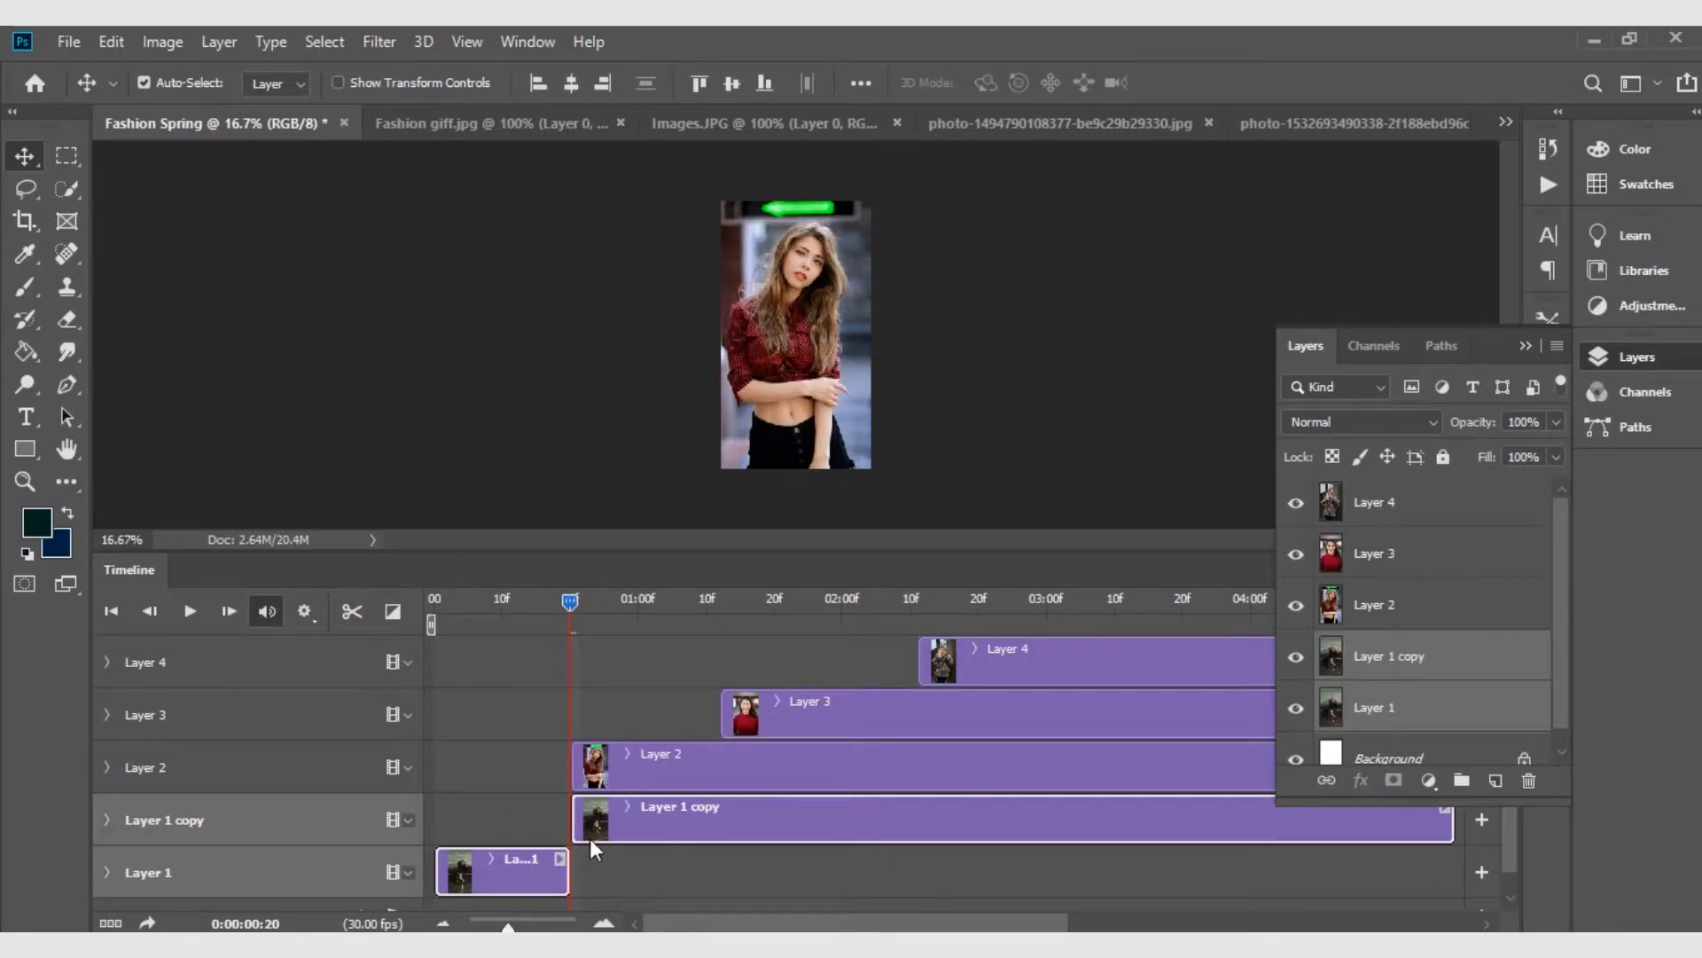
{"action": "left_click", "coordinate": [709, 815]}
{"action": "key", "text": "Delete"}
Split the Layer 2 clip at 0:00:01:12, where Layer 3 starts, and delete the remainder
{"action": "left_click", "coordinate": [670, 758]}
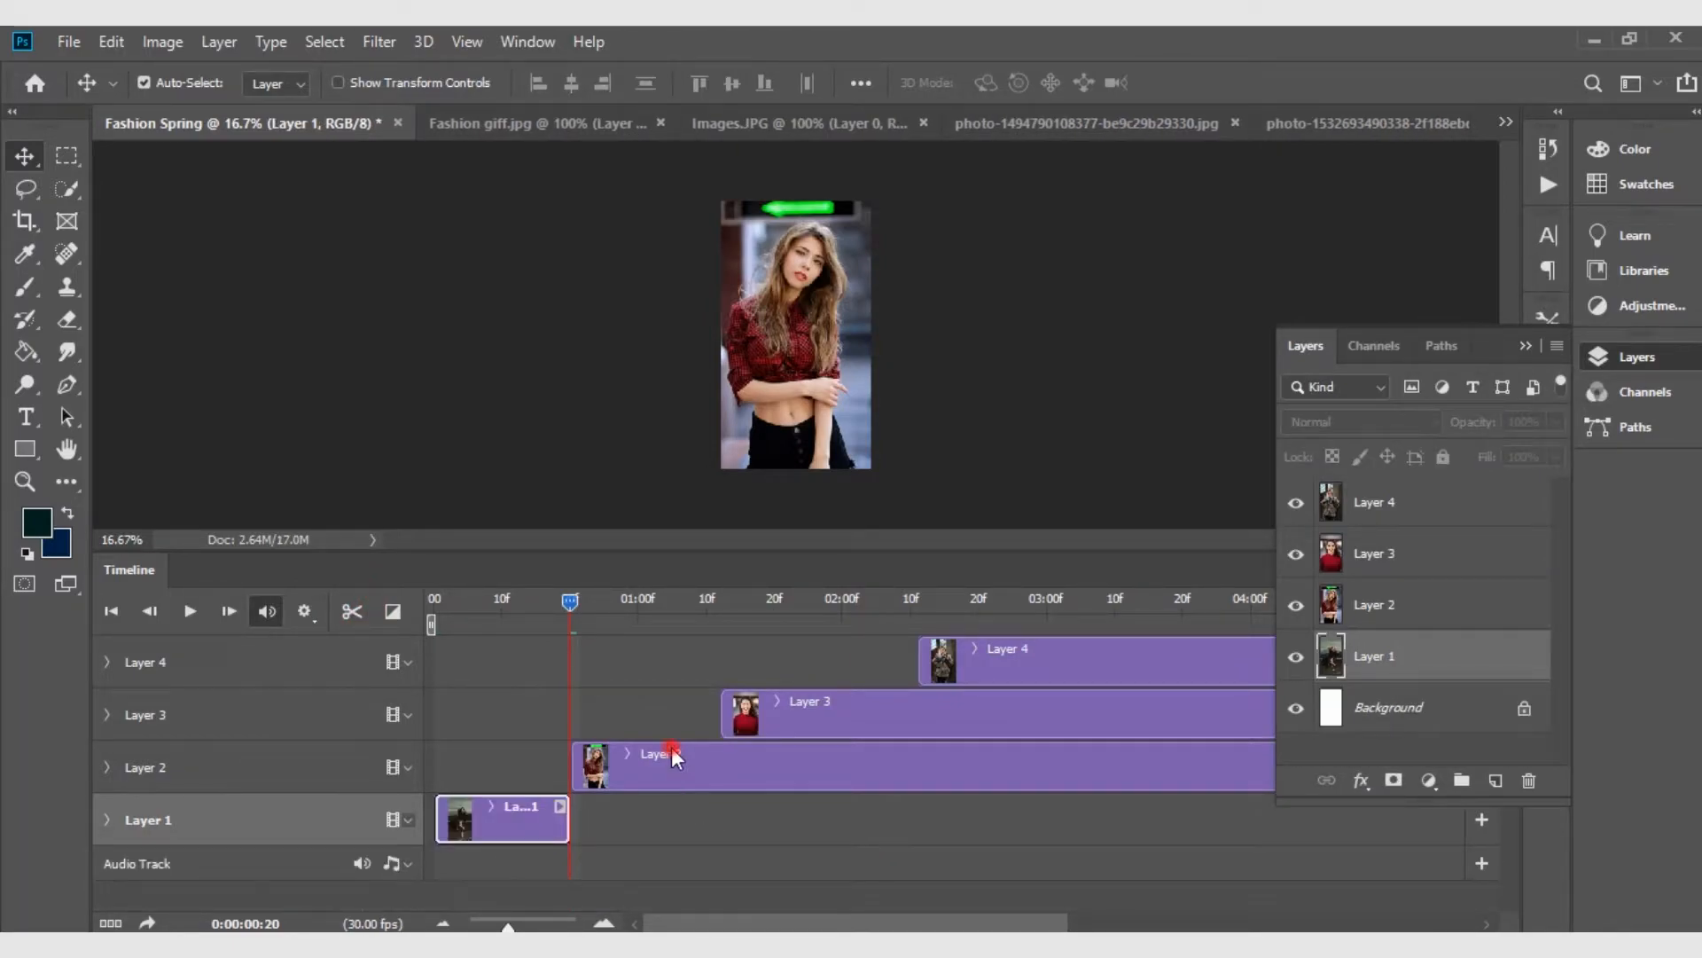
{"action": "left_click_drag", "start_coordinate": [570, 603], "coordinate": [720, 630]}
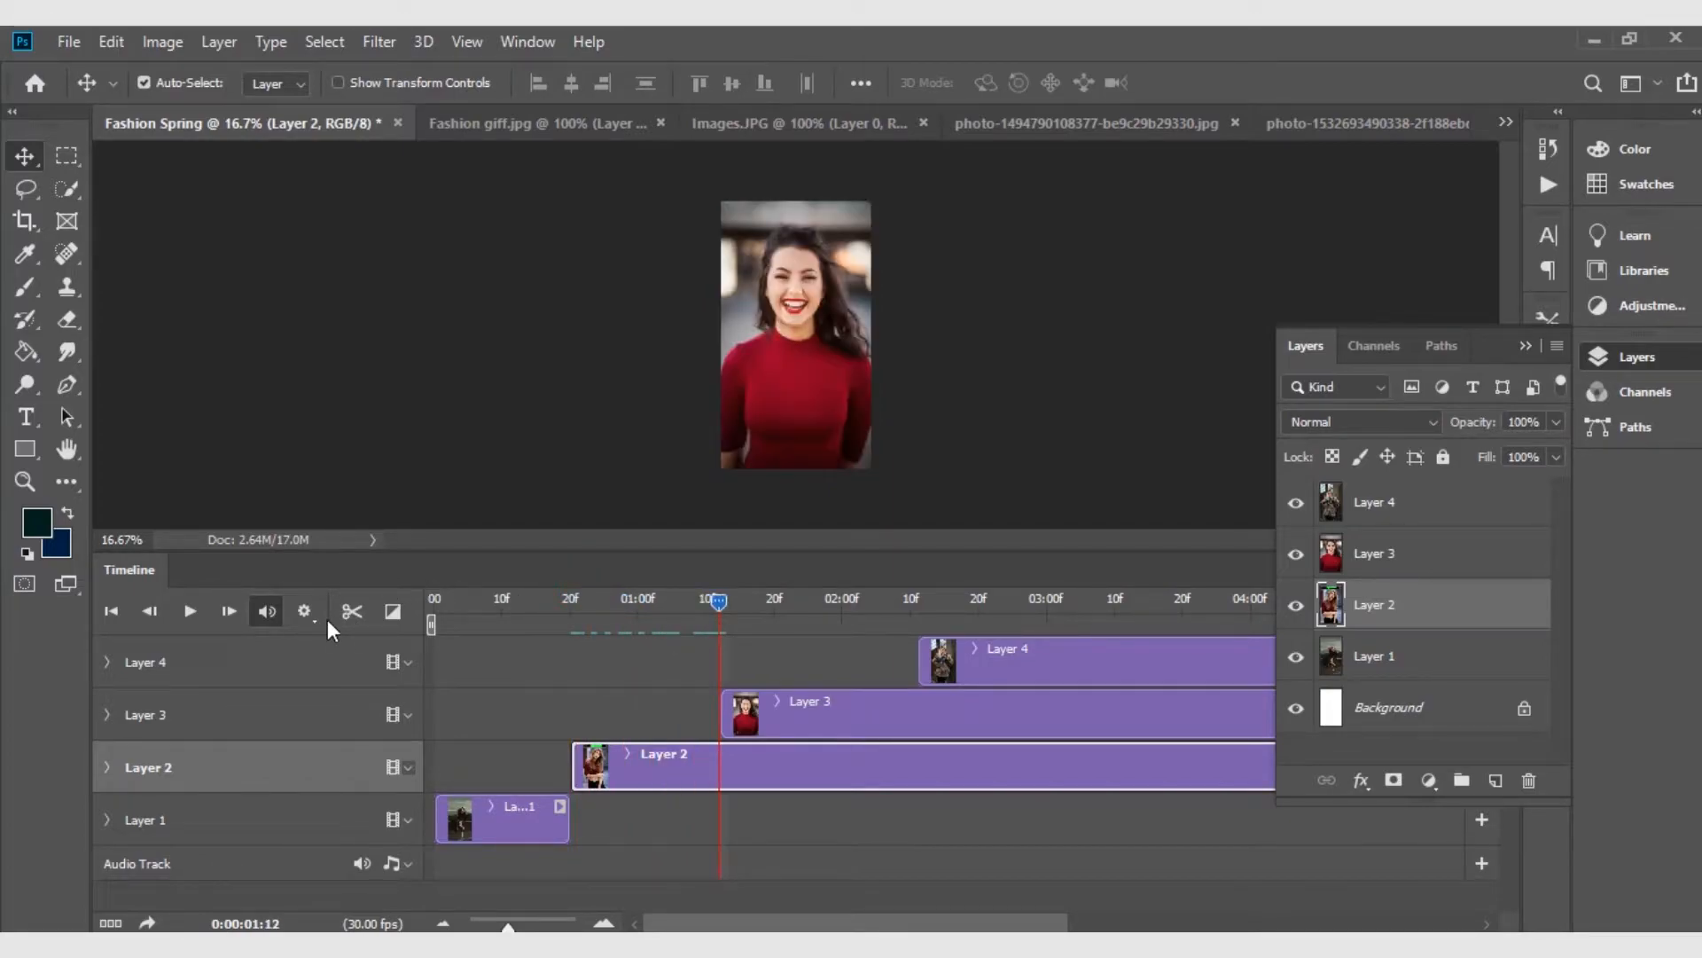
{"action": "left_click", "coordinate": [352, 614]}
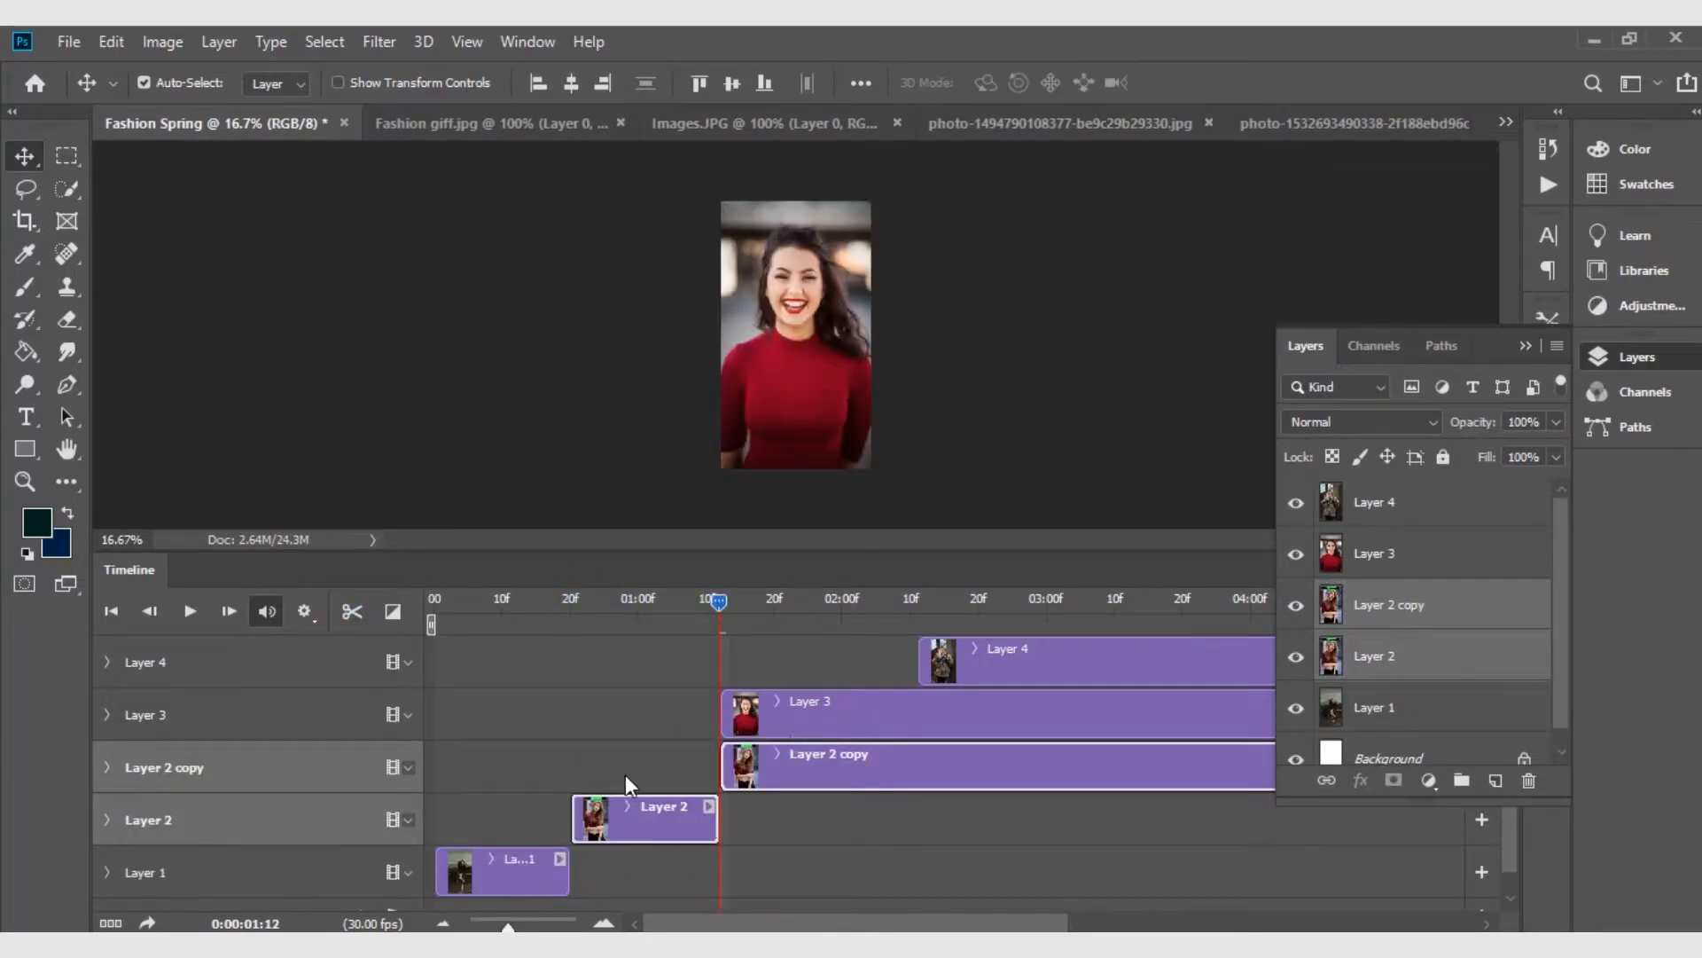
{"action": "left_click", "coordinate": [805, 755]}
{"action": "key", "text": "Delete"}
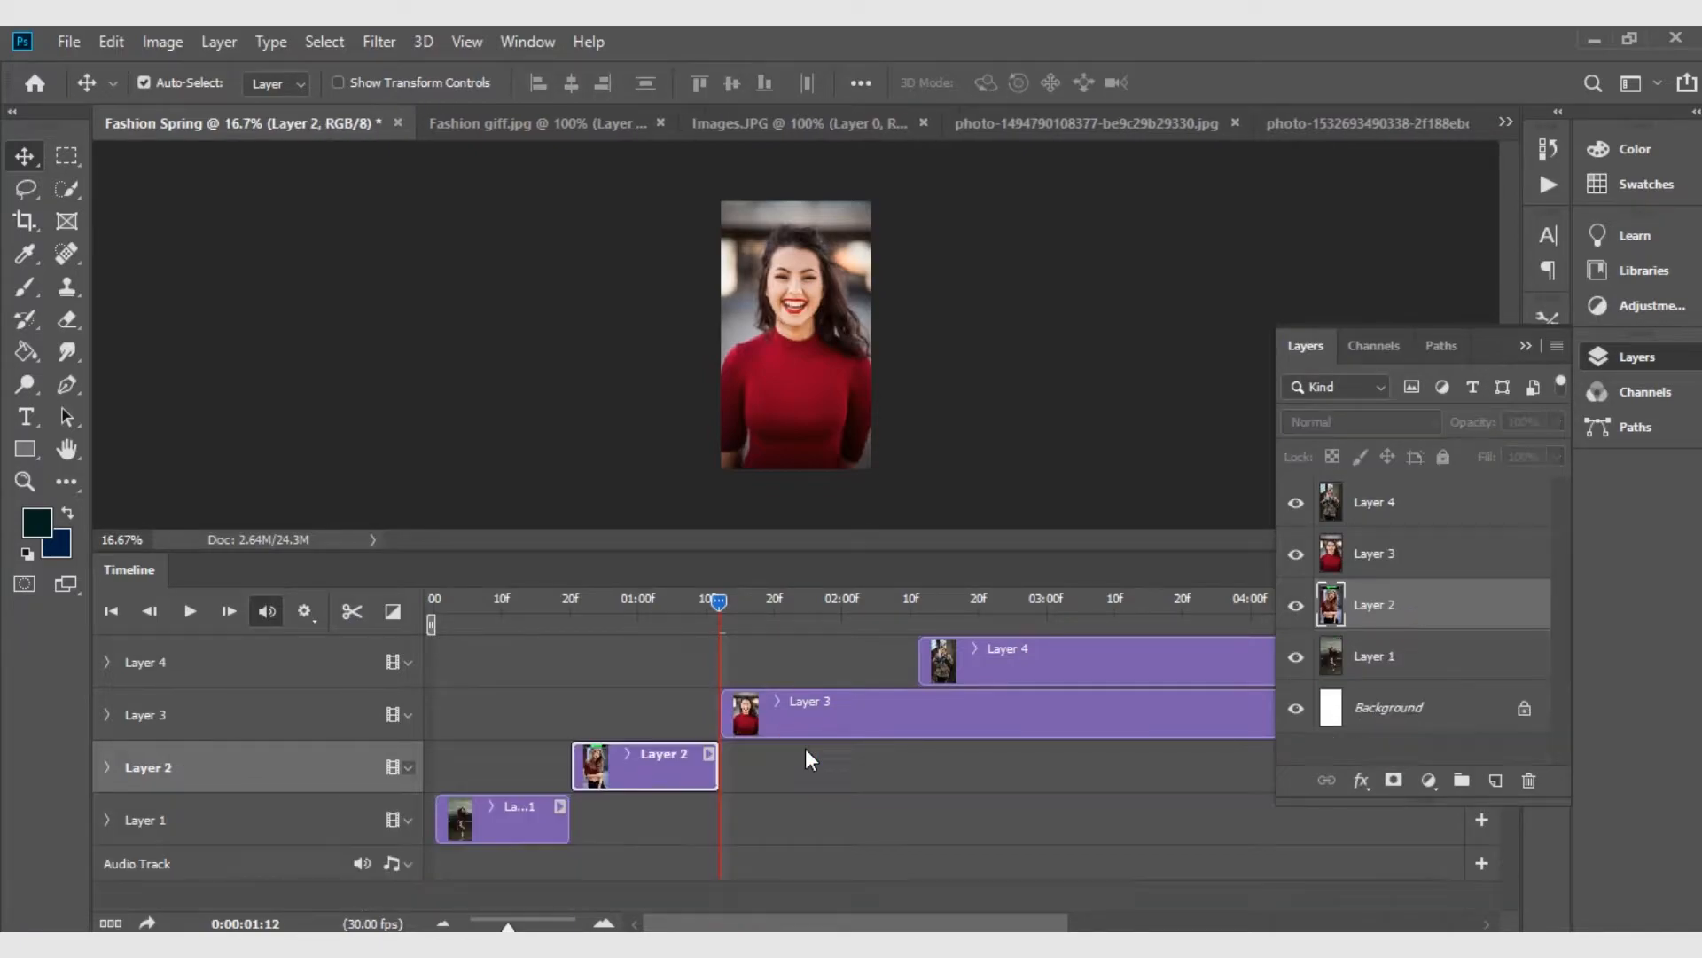
Split the Layer 3 clip at 0:00:02:11, where Layer 4 starts, and delete the remainder
{"action": "left_click", "coordinate": [802, 710]}
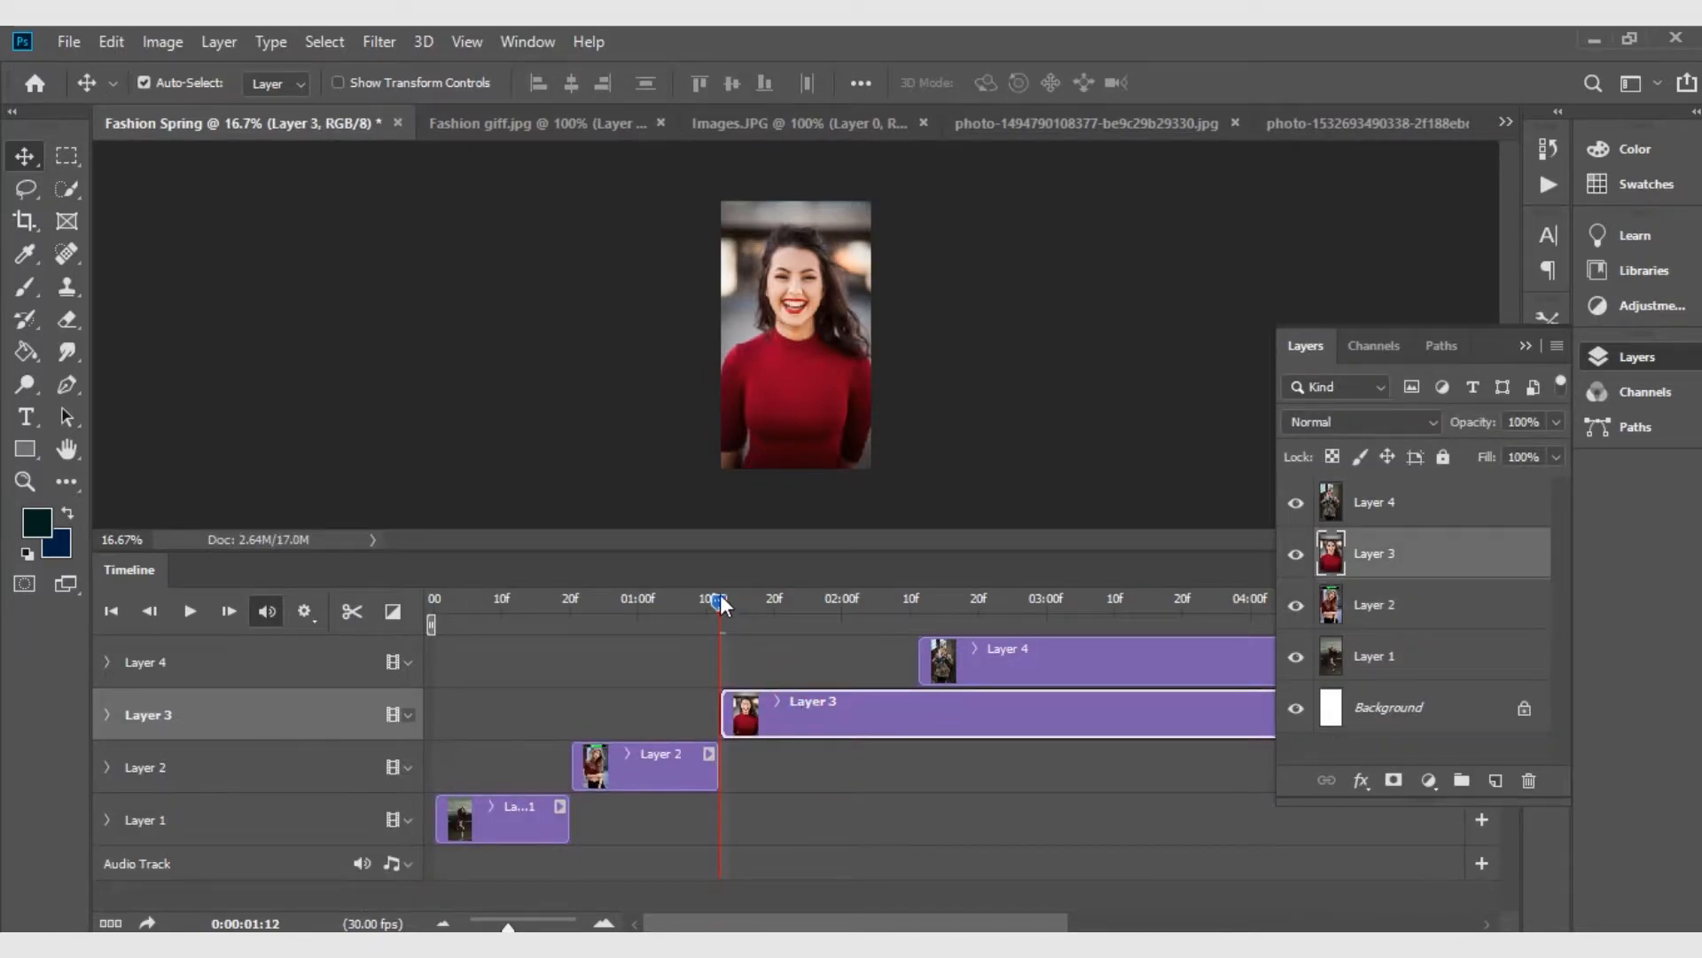
{"action": "left_click_drag", "start_coordinate": [885, 611], "coordinate": [916, 612]}
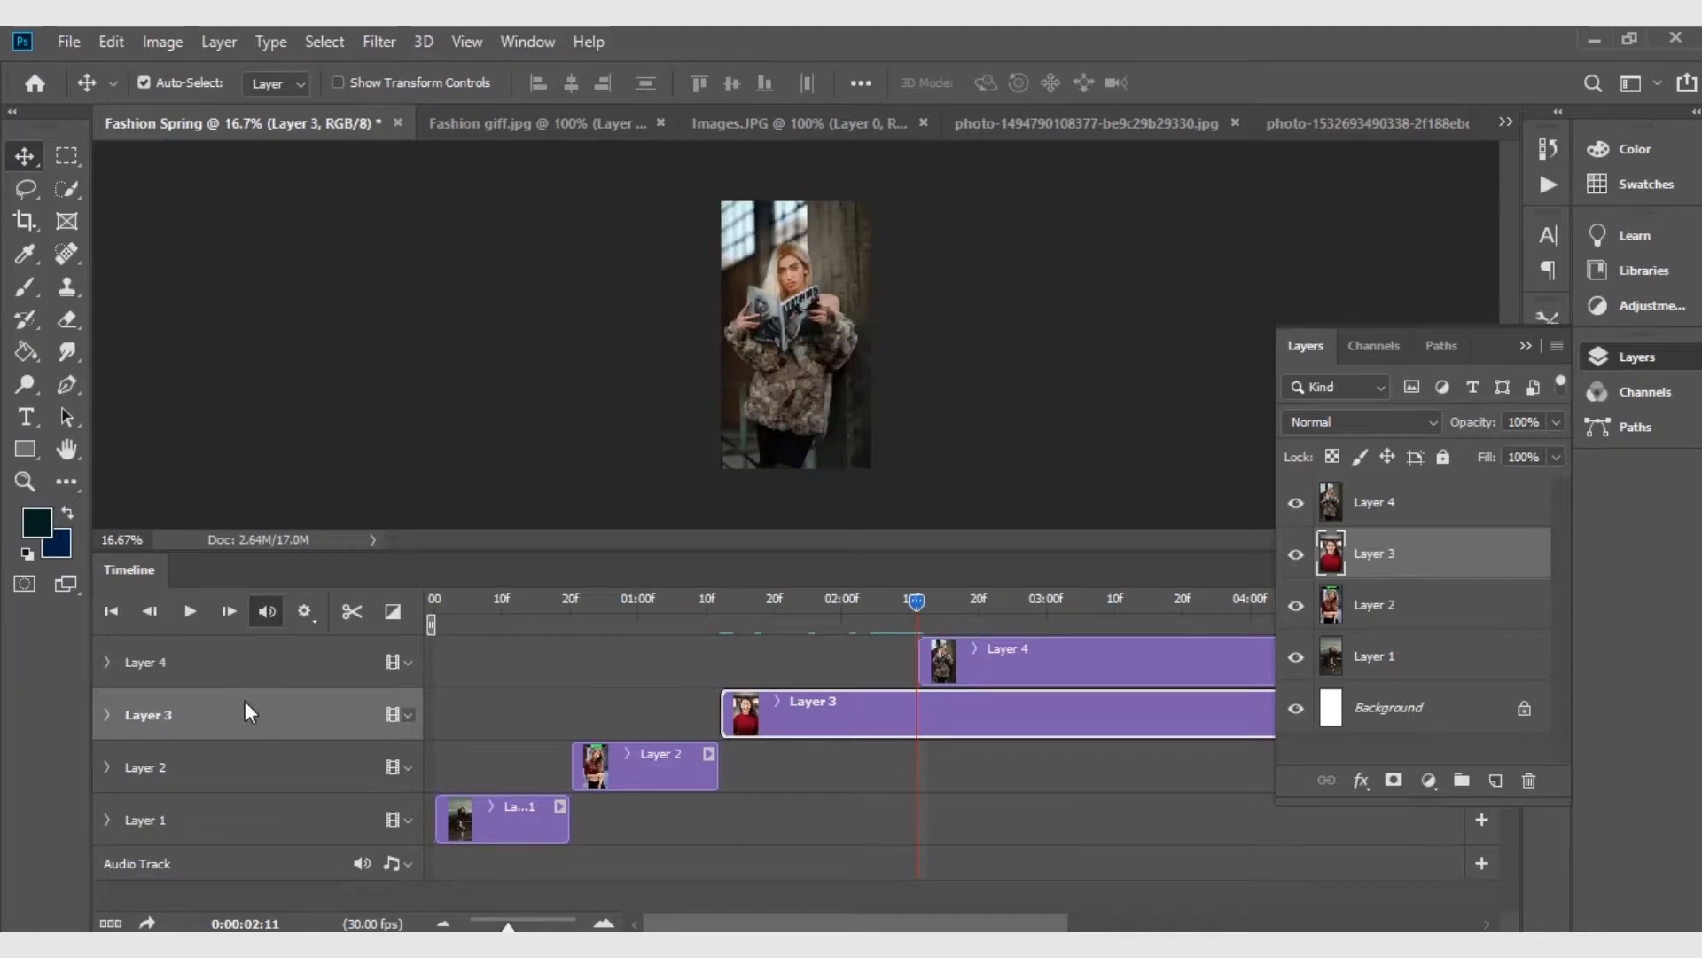
{"action": "left_click", "coordinate": [348, 612]}
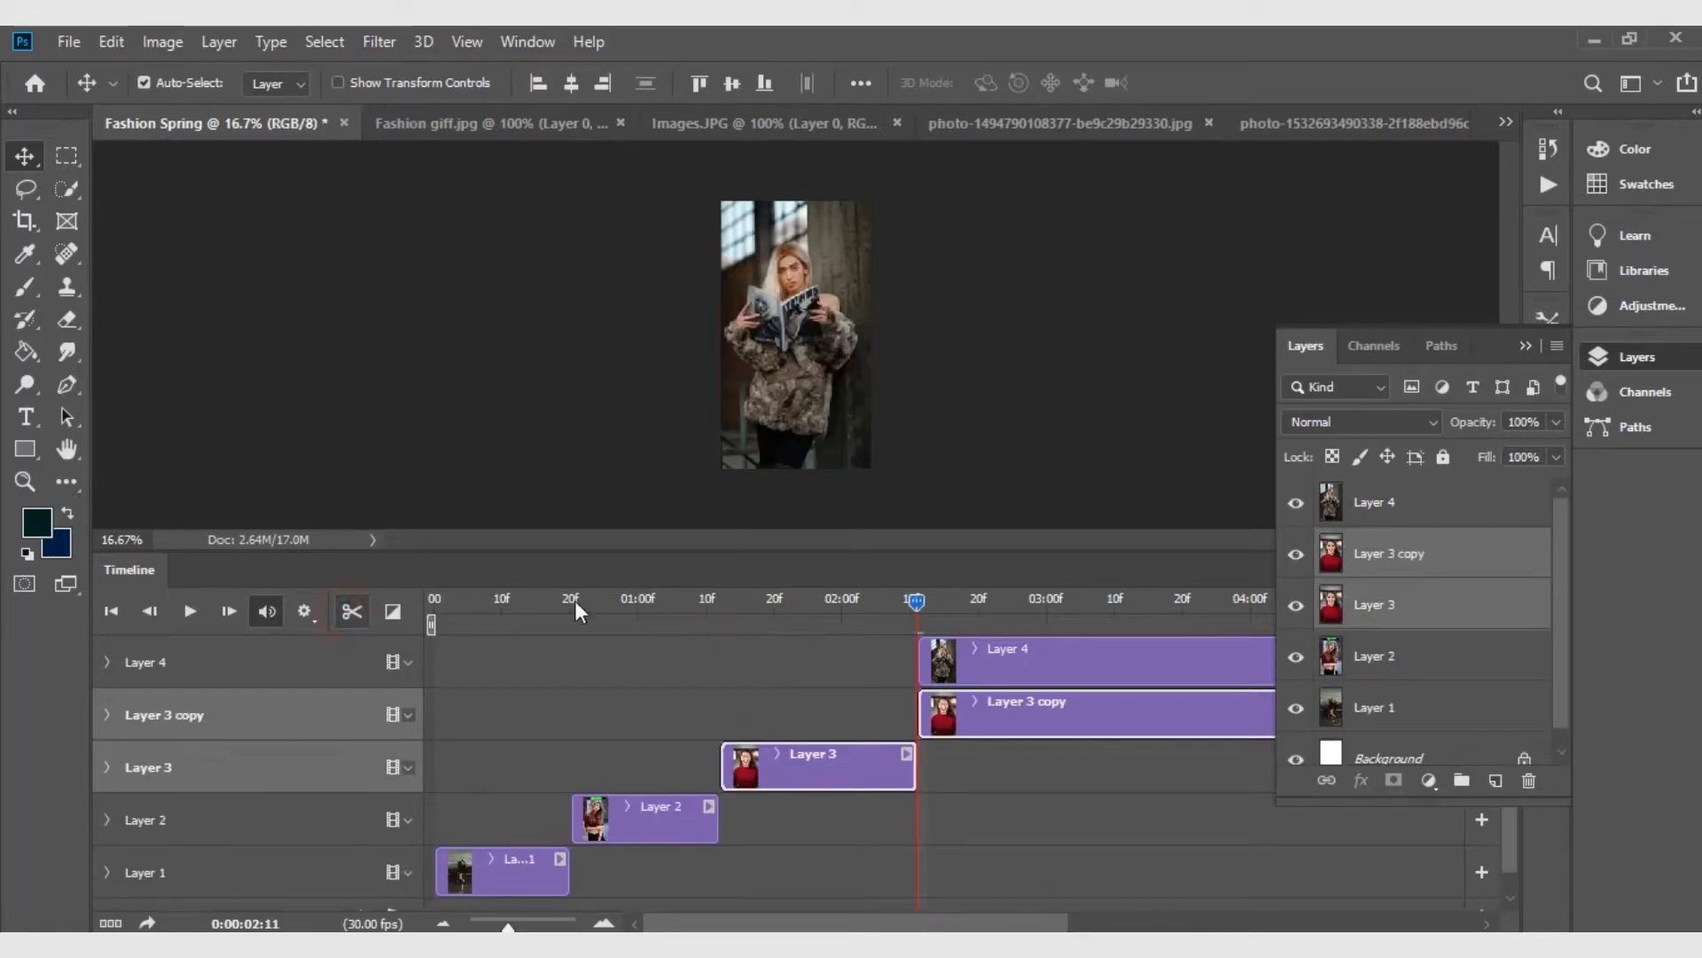
{"action": "left_click", "coordinate": [1014, 699]}
{"action": "key", "text": "Delete"}
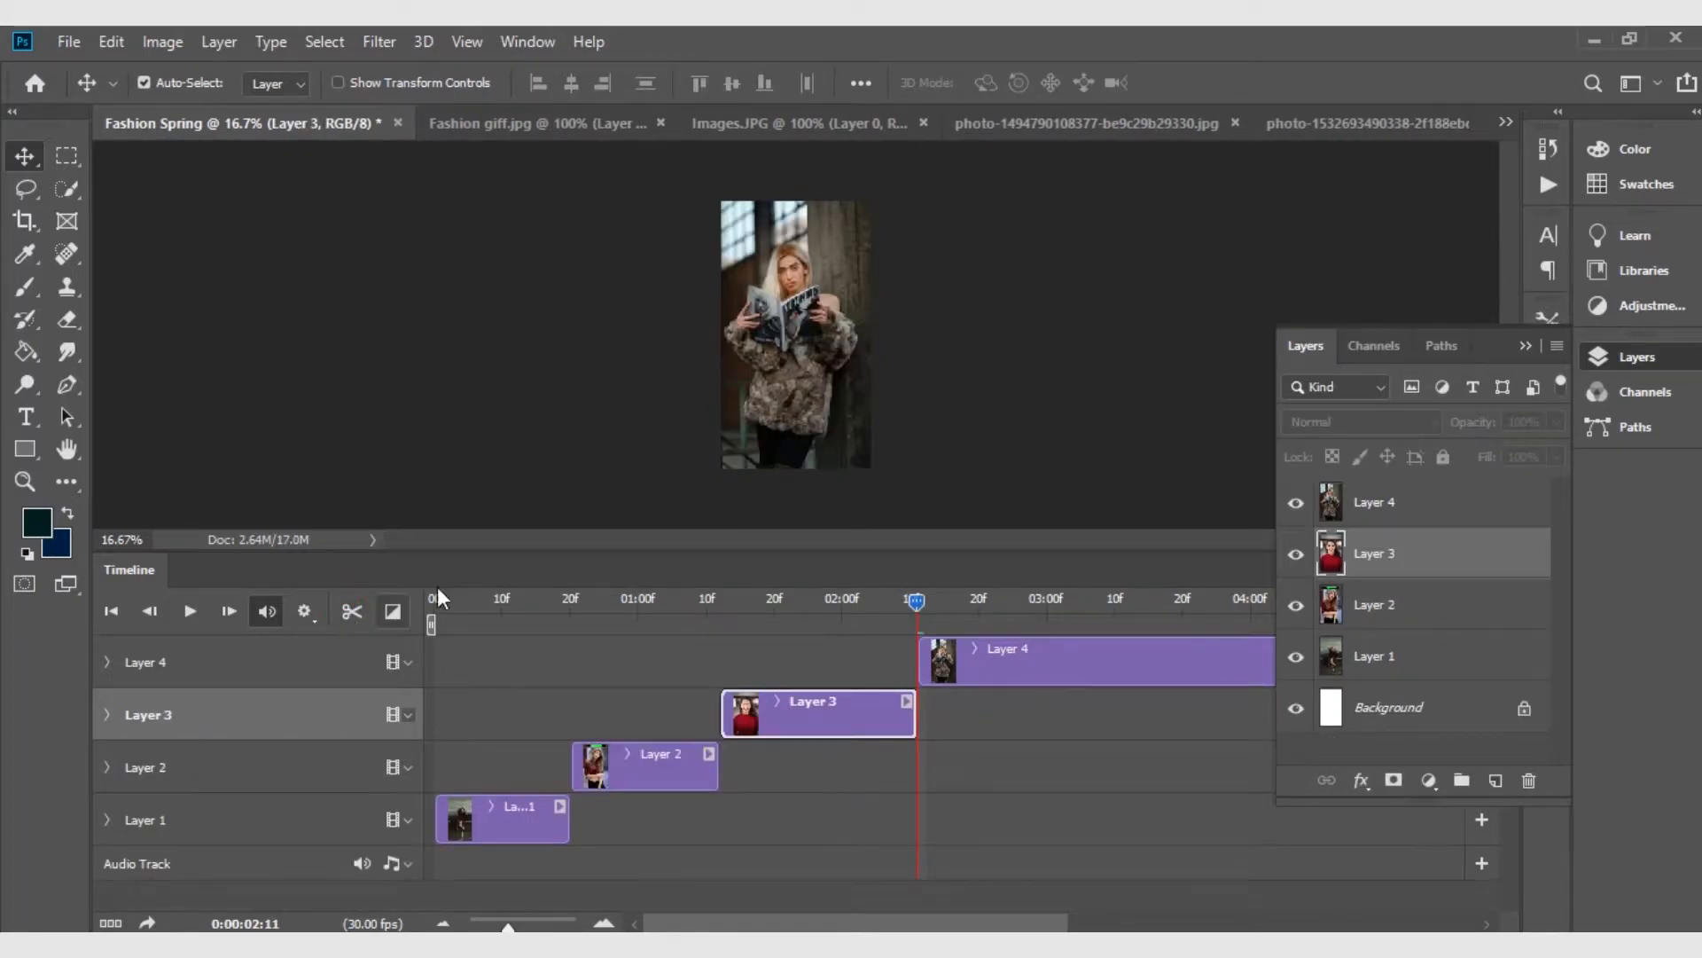
Split the Layer 4 clip at 0:00:04:10 and delete the remainder
{"action": "left_click", "coordinate": [1523, 346]}
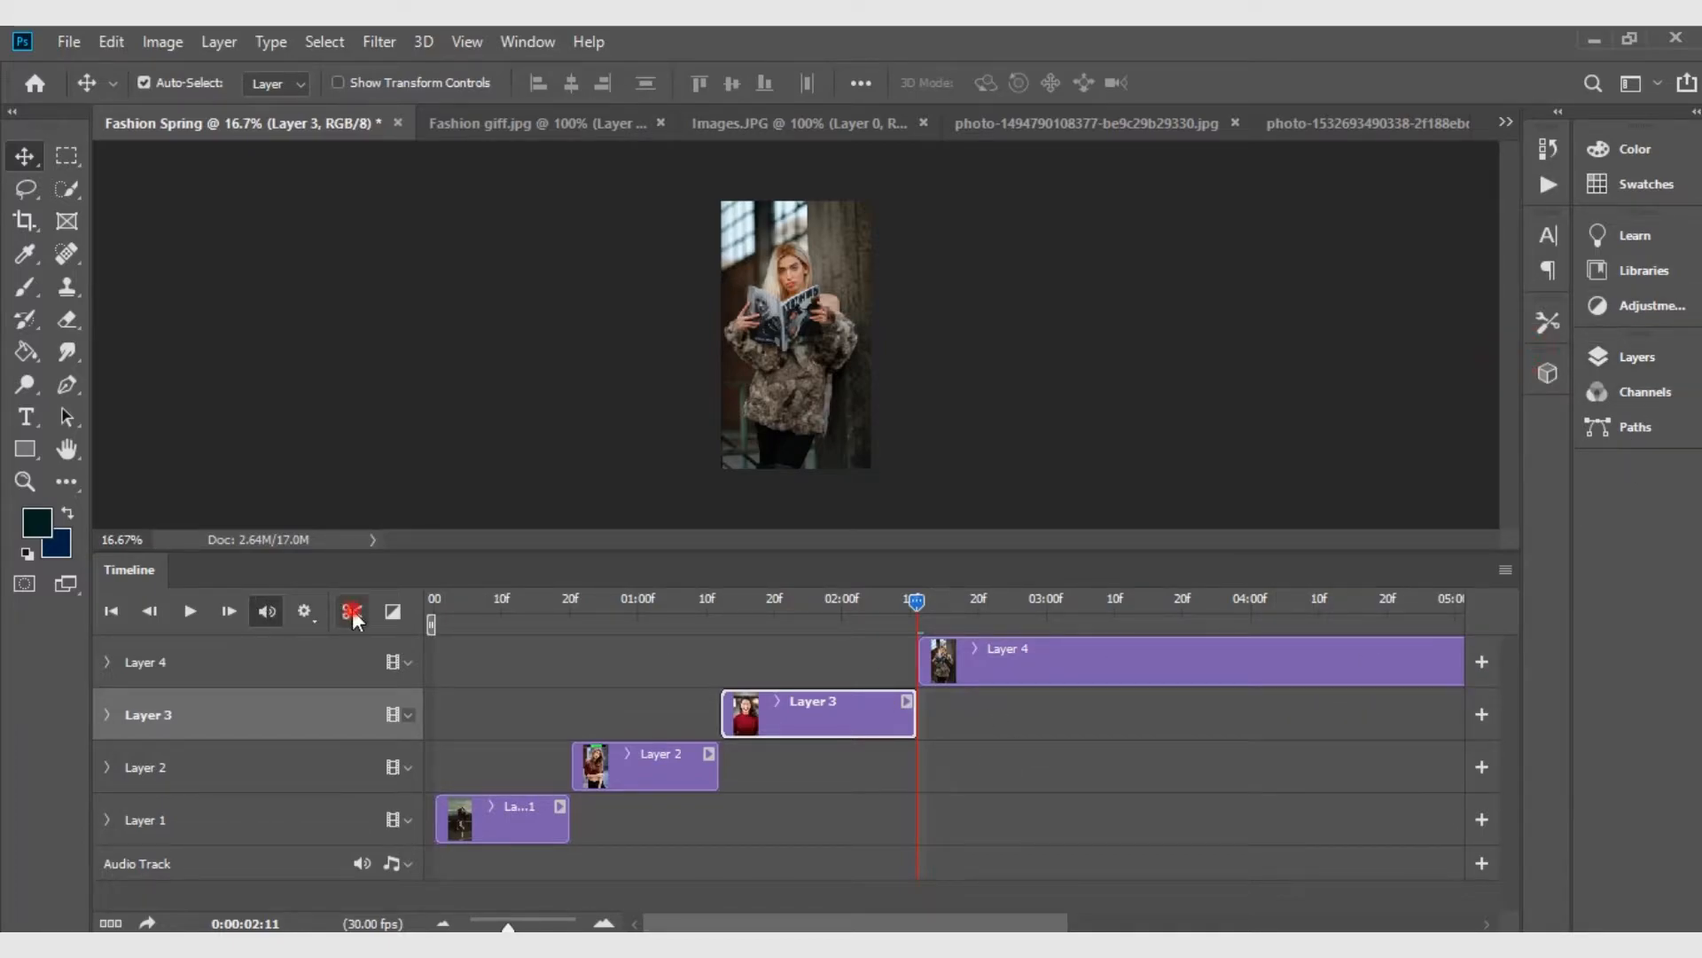
{"action": "left_click_drag", "start_coordinate": [918, 600], "coordinate": [1319, 655]}
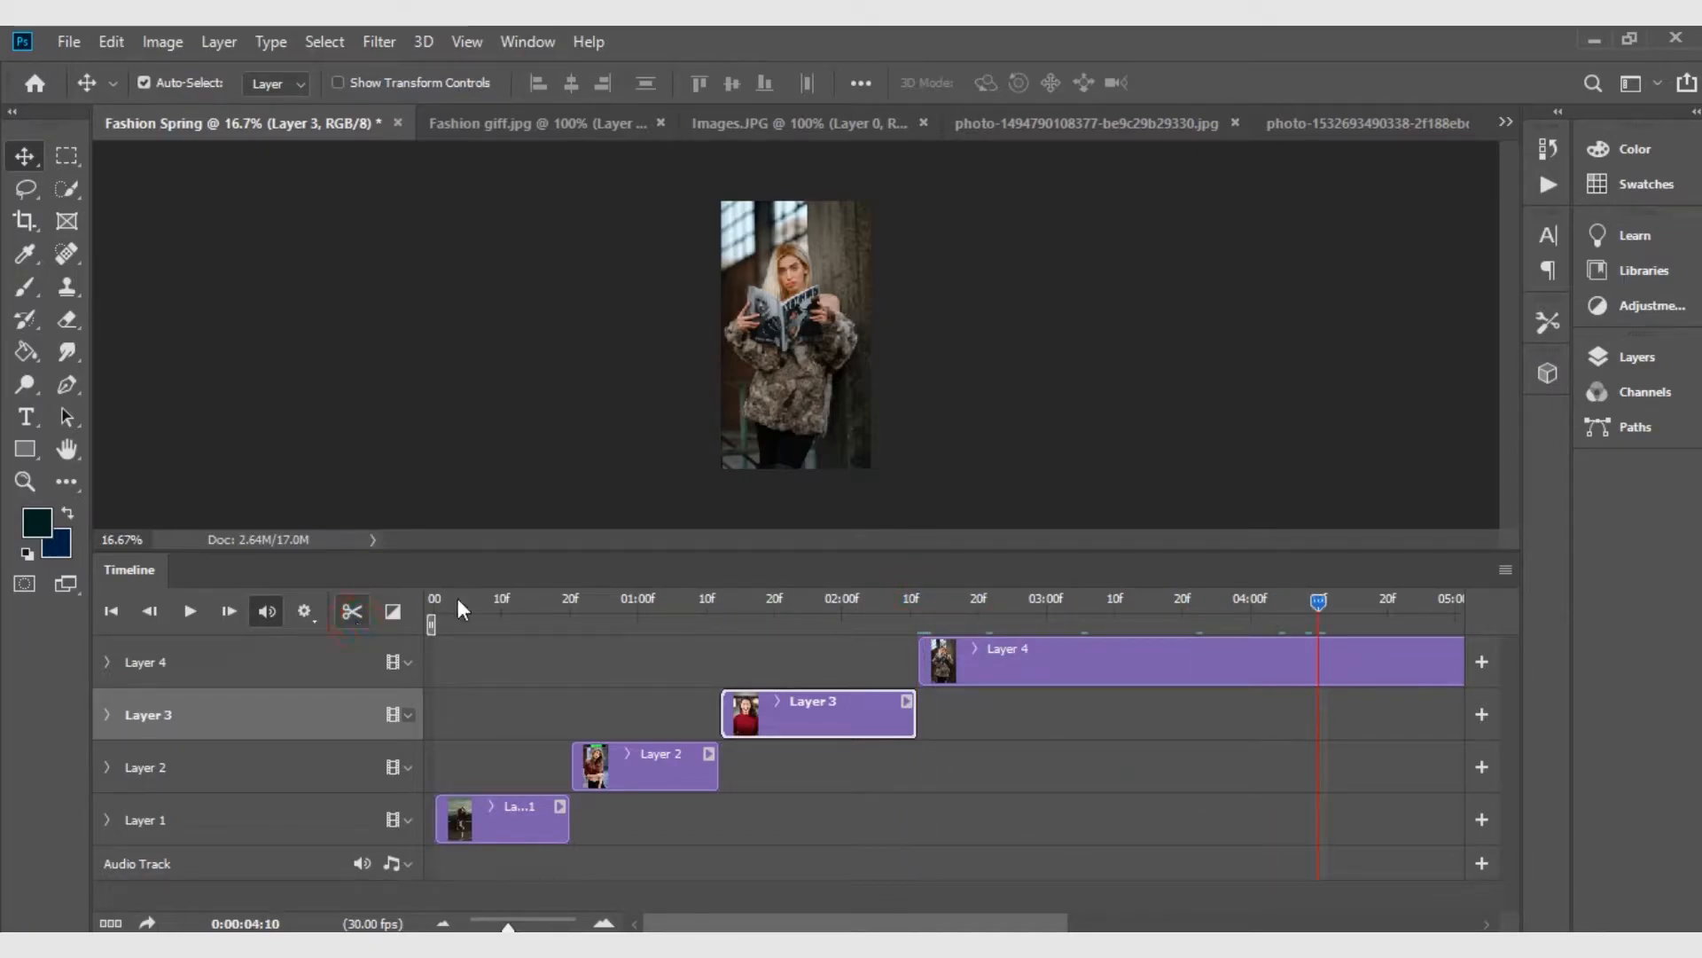
{"action": "left_click", "coordinate": [1220, 709]}
{"action": "left_click", "coordinate": [1215, 681]}
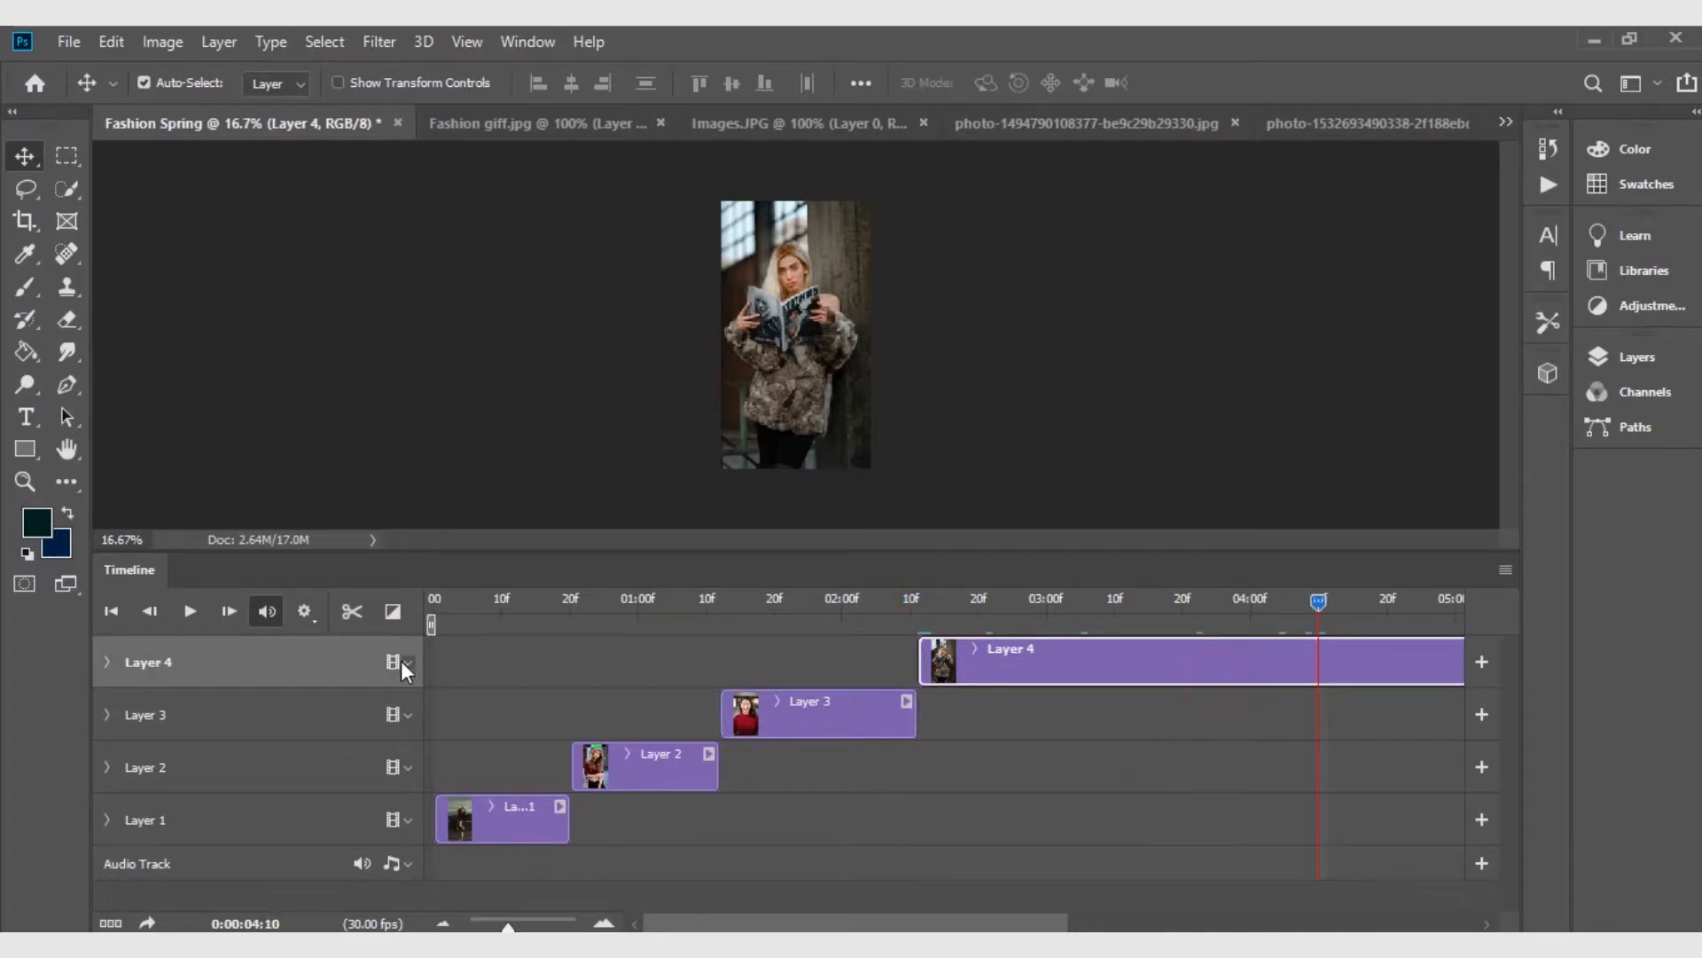
{"action": "left_click", "coordinate": [352, 610]}
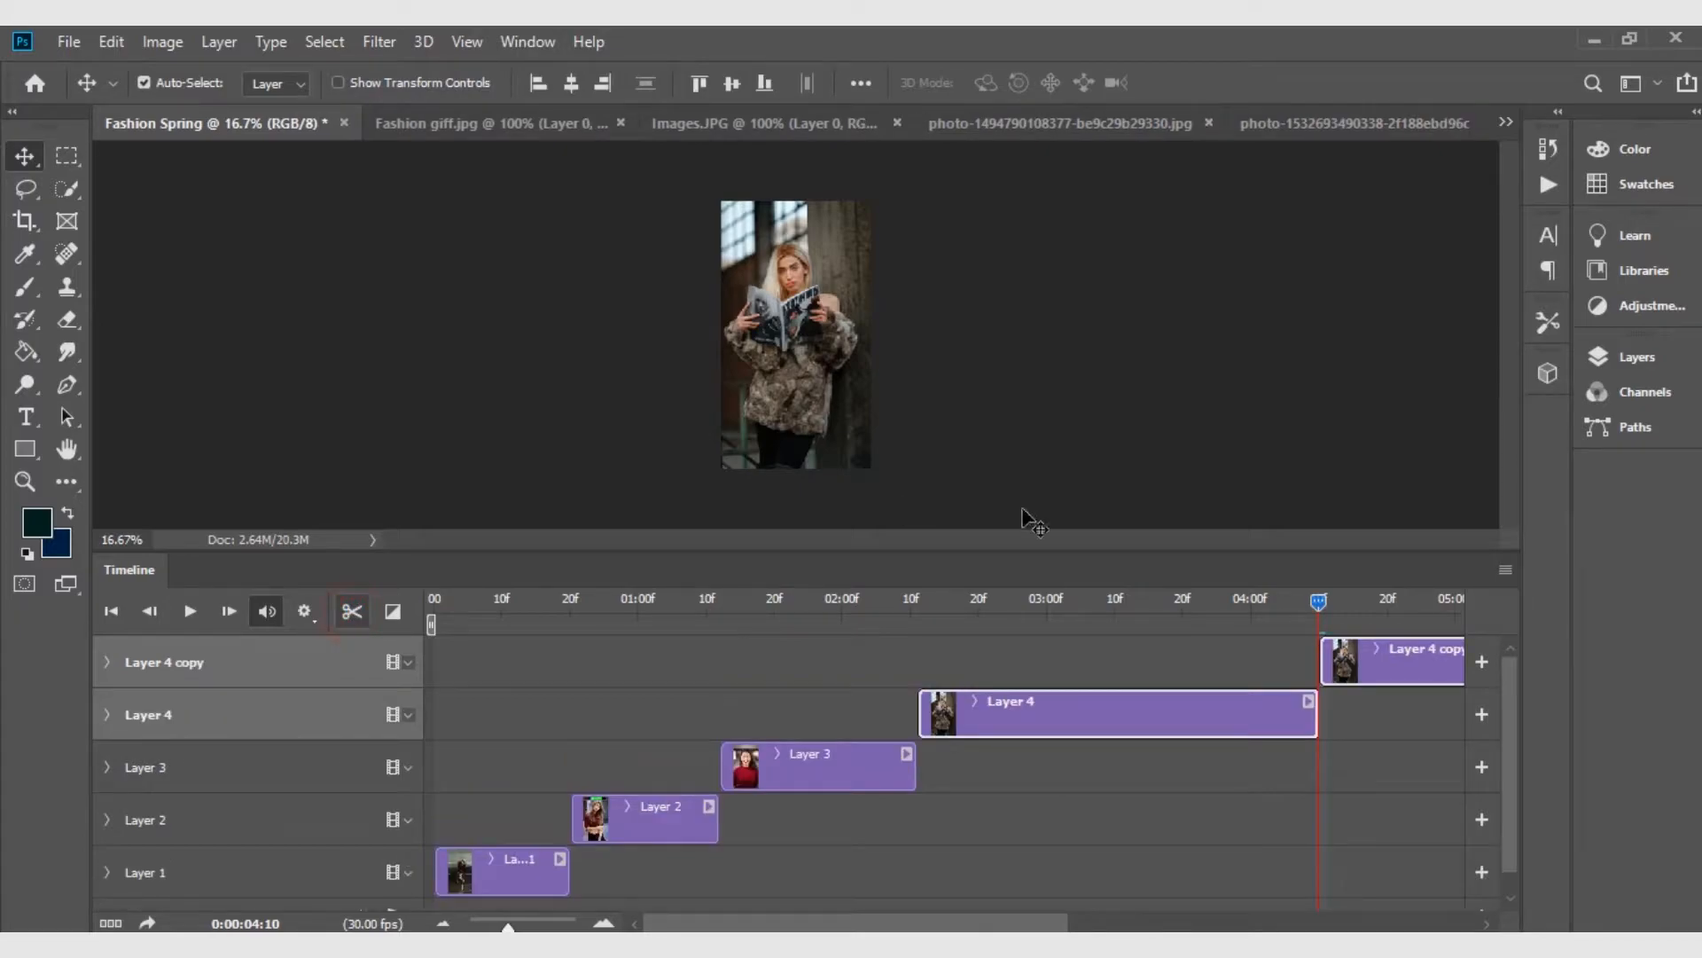
{"action": "left_click", "coordinate": [1404, 646]}
{"action": "key", "text": "Delete"}
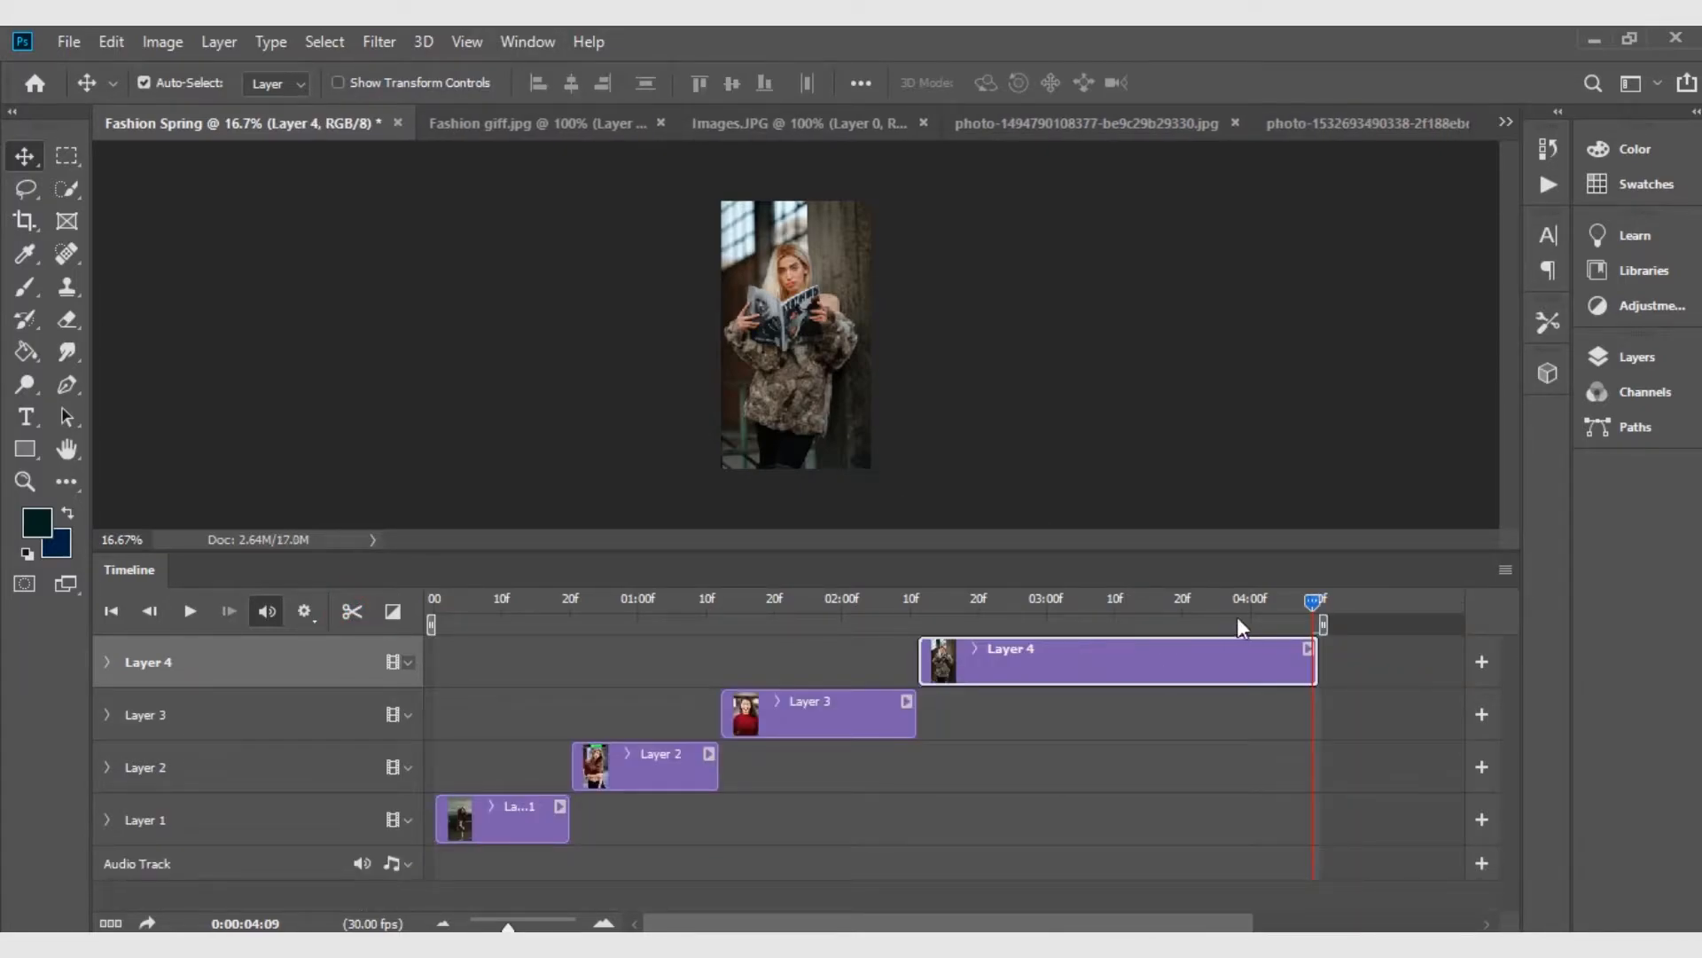
Combine the four clips end to end on one video track and return the playhead to the start
{"action": "left_click_drag", "start_coordinate": [622, 788], "coordinate": [619, 827]}
{"action": "left_click_drag", "start_coordinate": [790, 729], "coordinate": [797, 774]}
{"action": "left_click_drag", "start_coordinate": [1003, 675], "coordinate": [1003, 722]}
{"action": "left_click_drag", "start_coordinate": [1316, 602], "coordinate": [467, 641]}
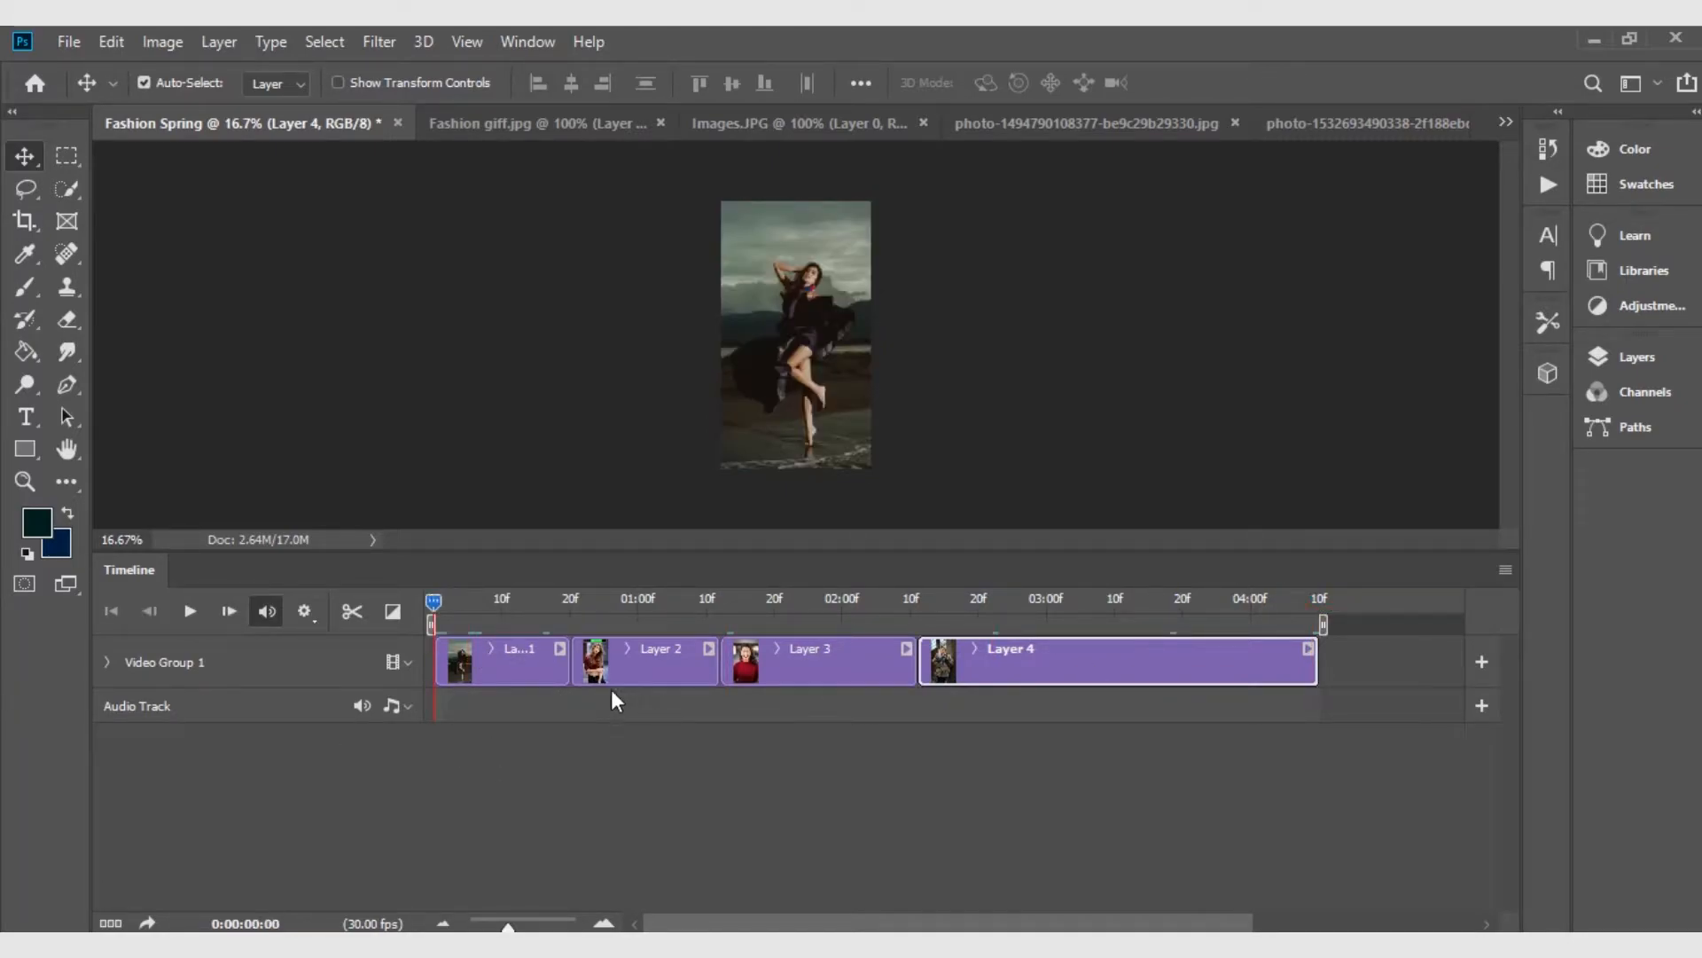
Add a Cross Fade transition between the Layer 1 and Layer 2 clips
{"action": "left_click_drag", "start_coordinate": [443, 601], "coordinate": [658, 611]}
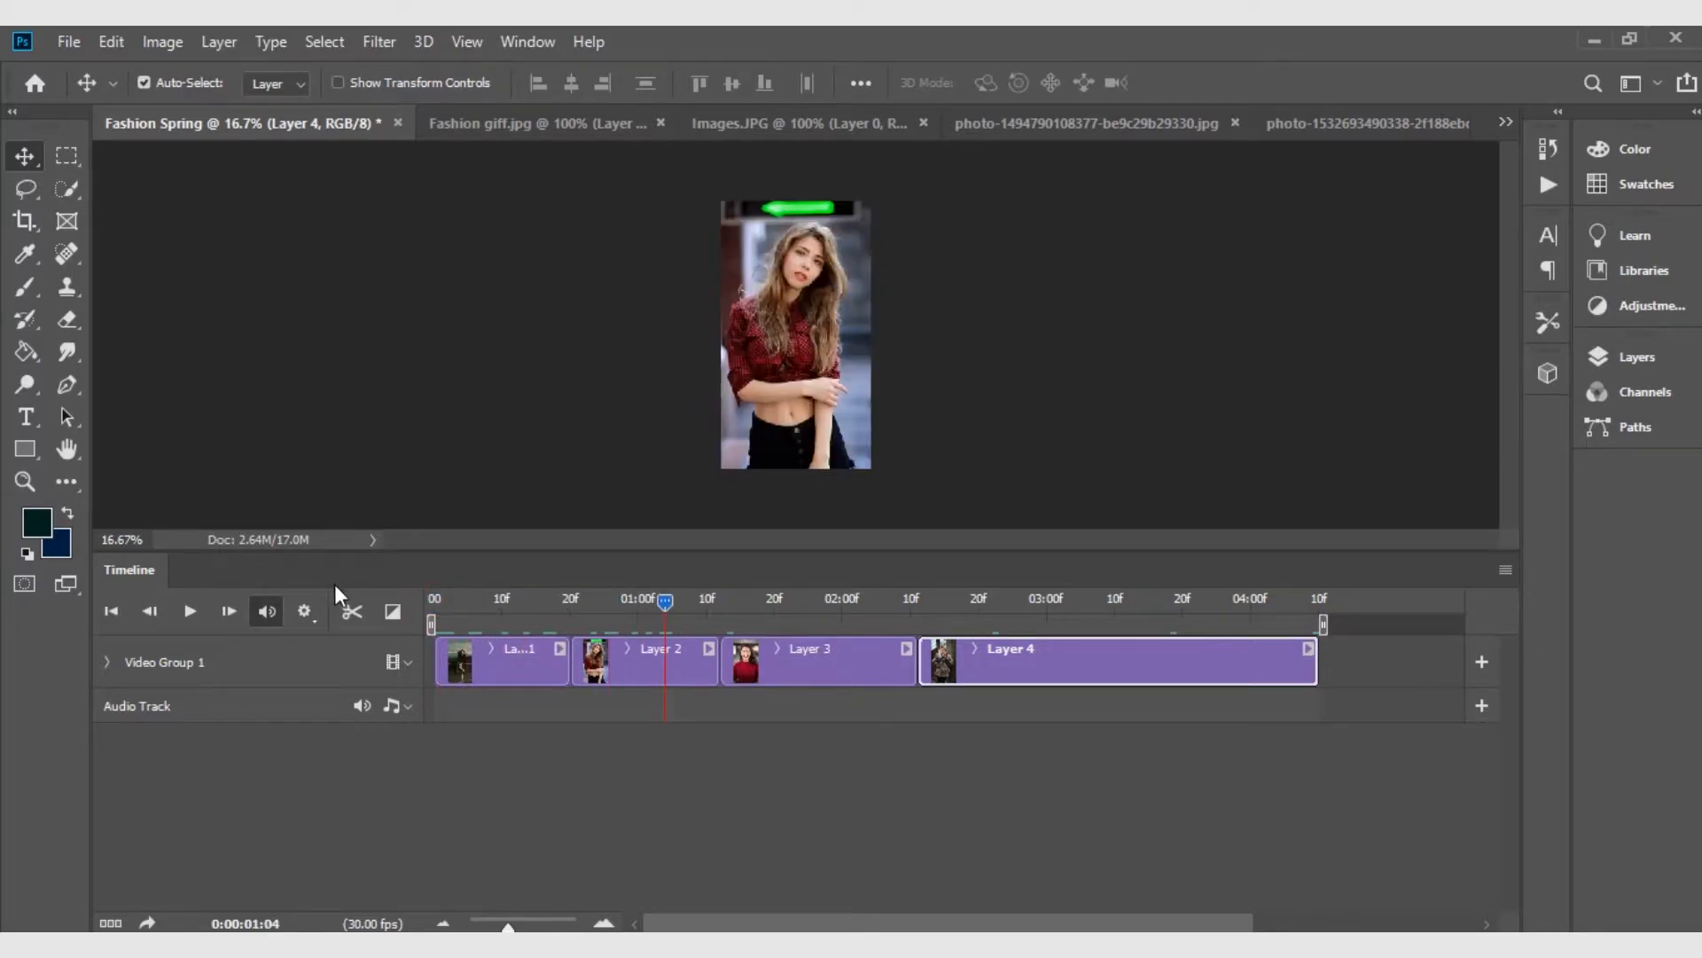
{"action": "left_click", "coordinate": [642, 672]}
{"action": "left_click", "coordinate": [393, 611]}
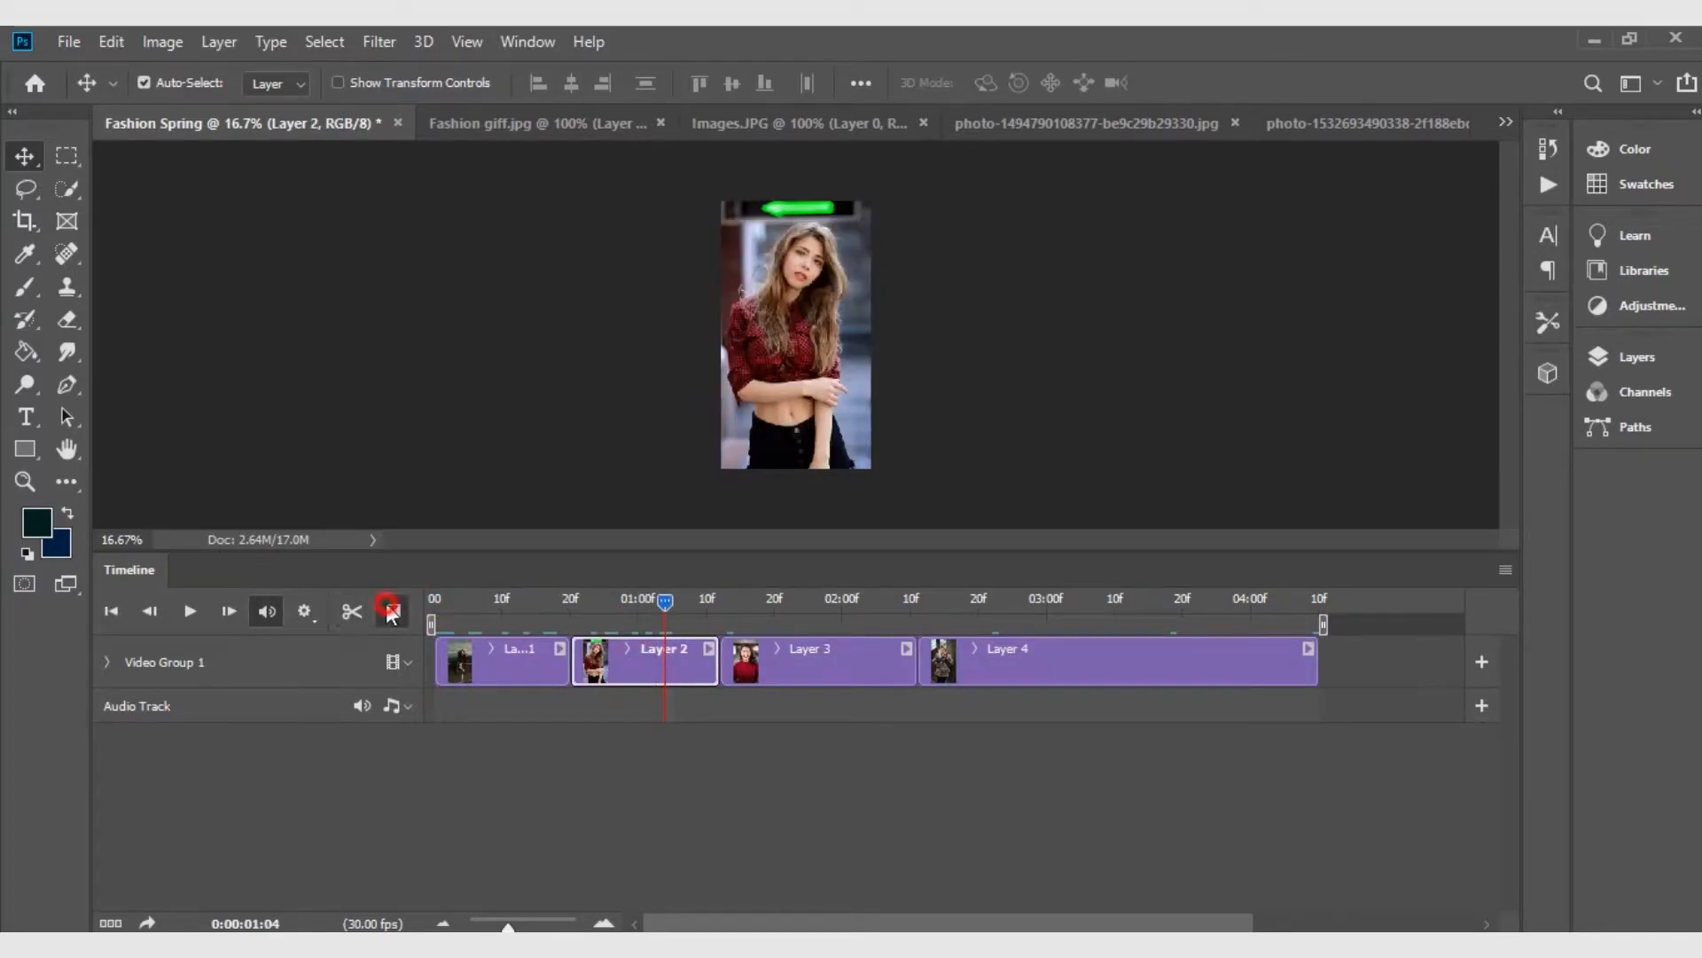
{"action": "left_click_drag", "start_coordinate": [473, 431], "coordinate": [546, 672]}
{"action": "left_click", "coordinate": [565, 672]}
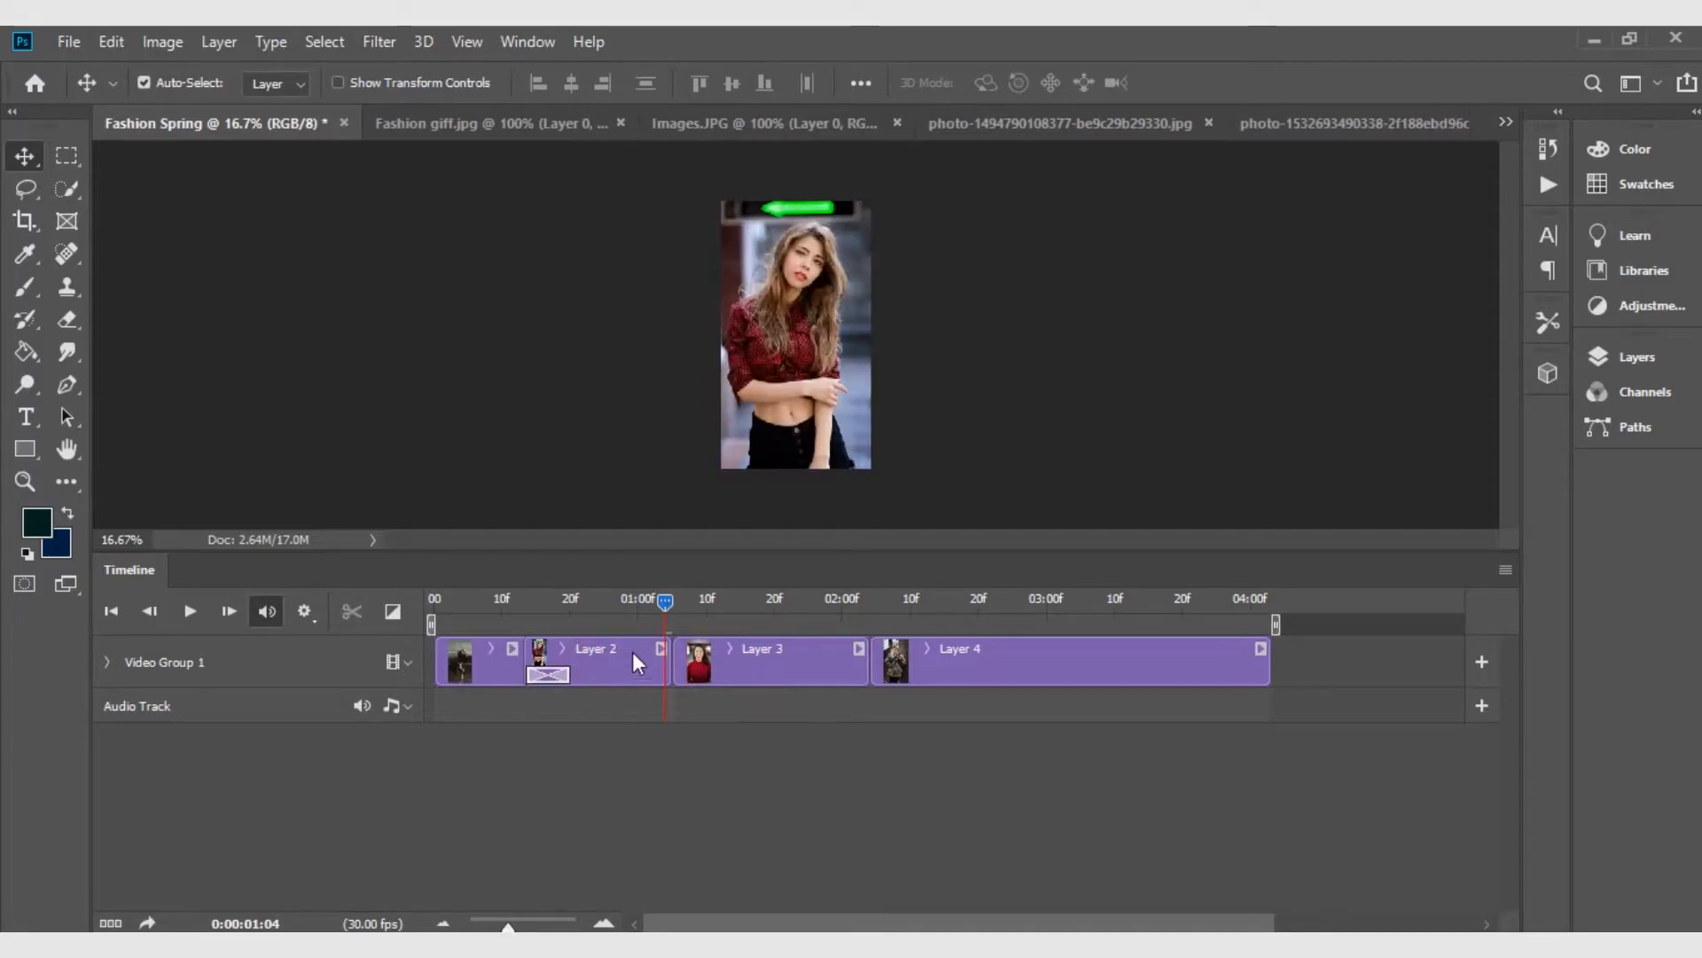
Add a Cross Fade transition between the Layer 2 and Layer 3 clips
{"action": "left_click", "coordinate": [672, 601]}
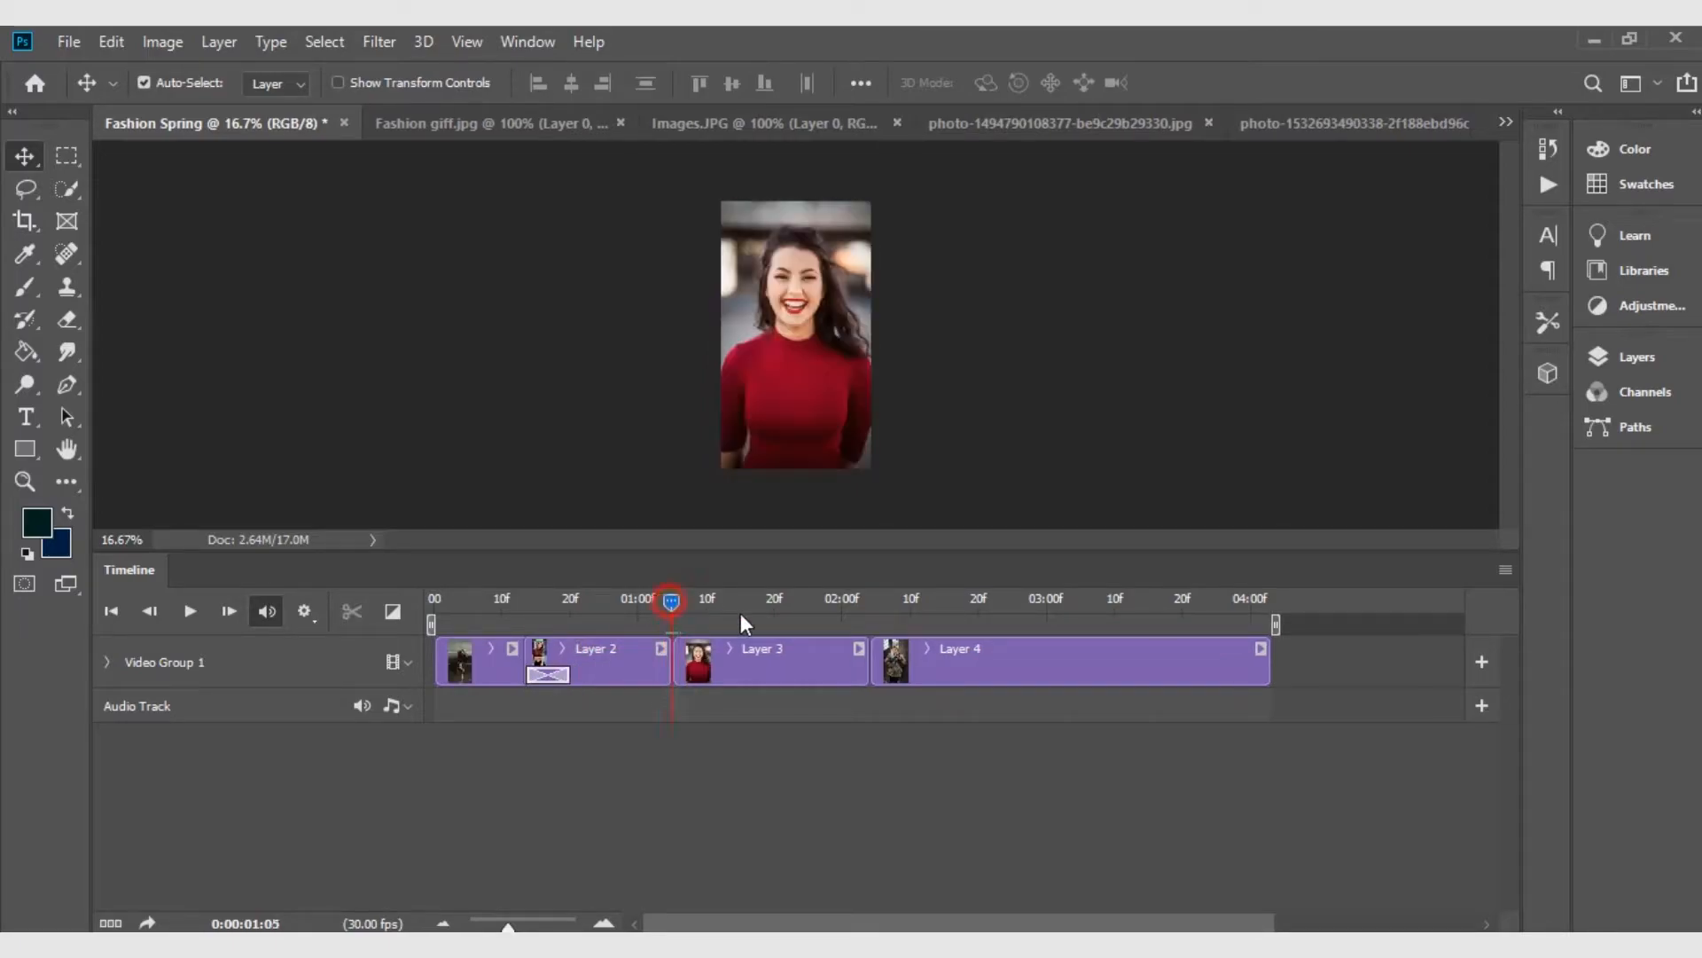
{"action": "left_click", "coordinate": [805, 664]}
{"action": "left_click", "coordinate": [393, 611]}
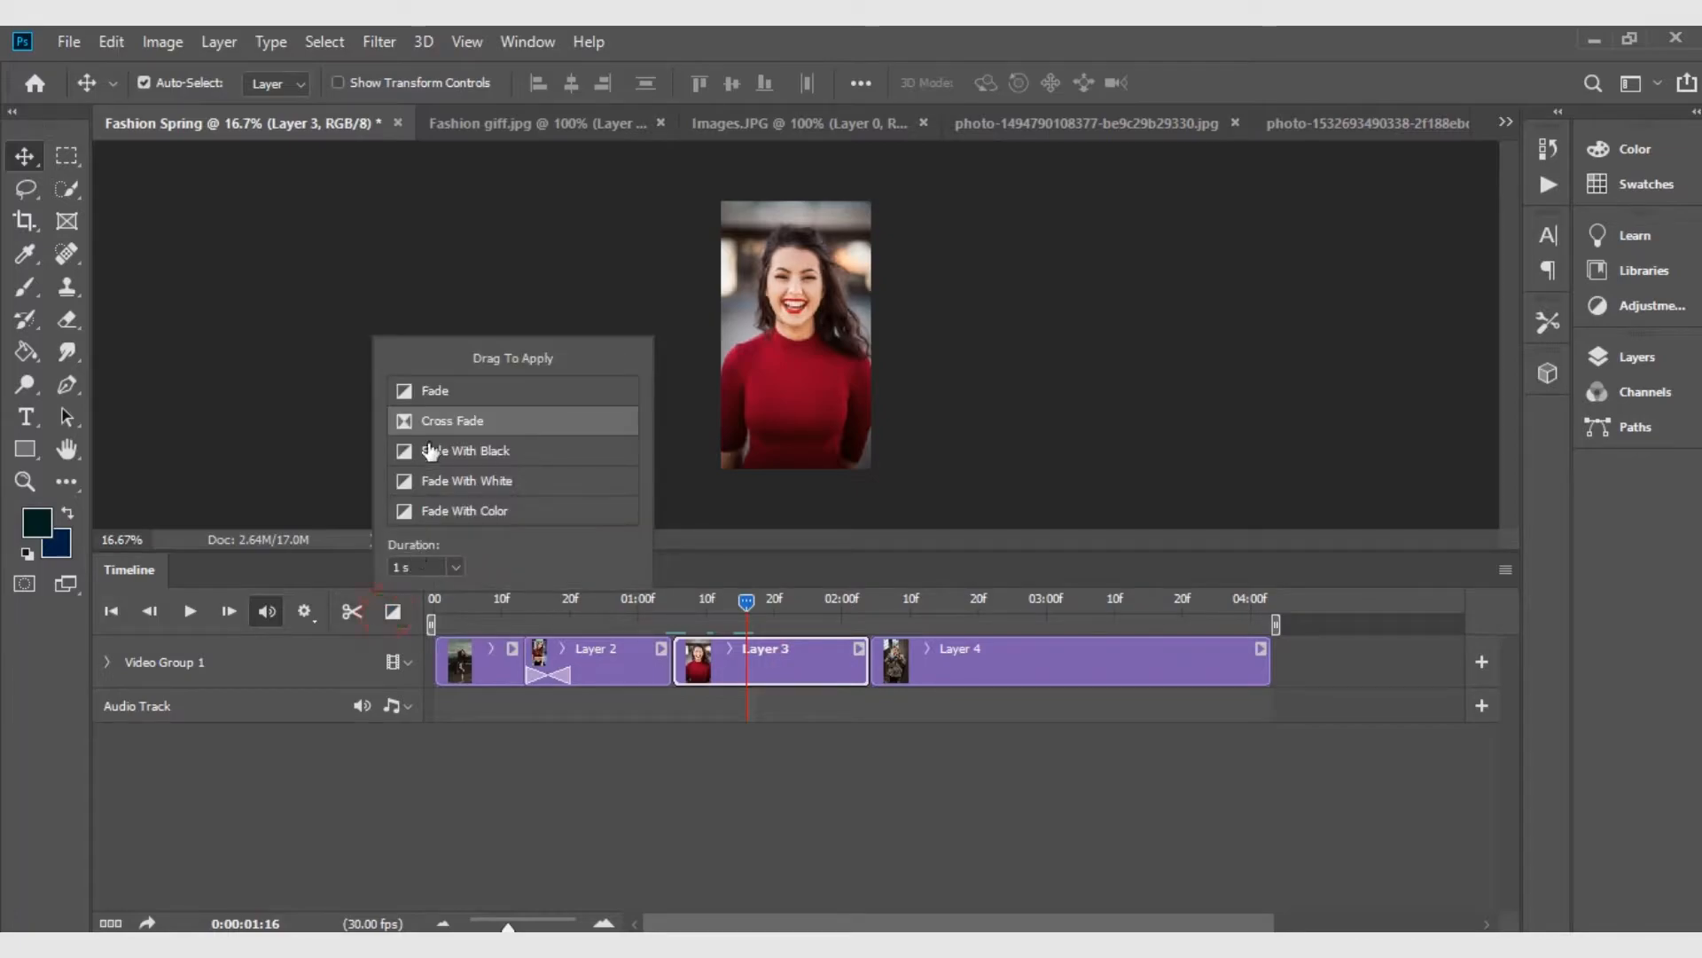
{"action": "left_click_drag", "start_coordinate": [441, 413], "coordinate": [654, 682]}
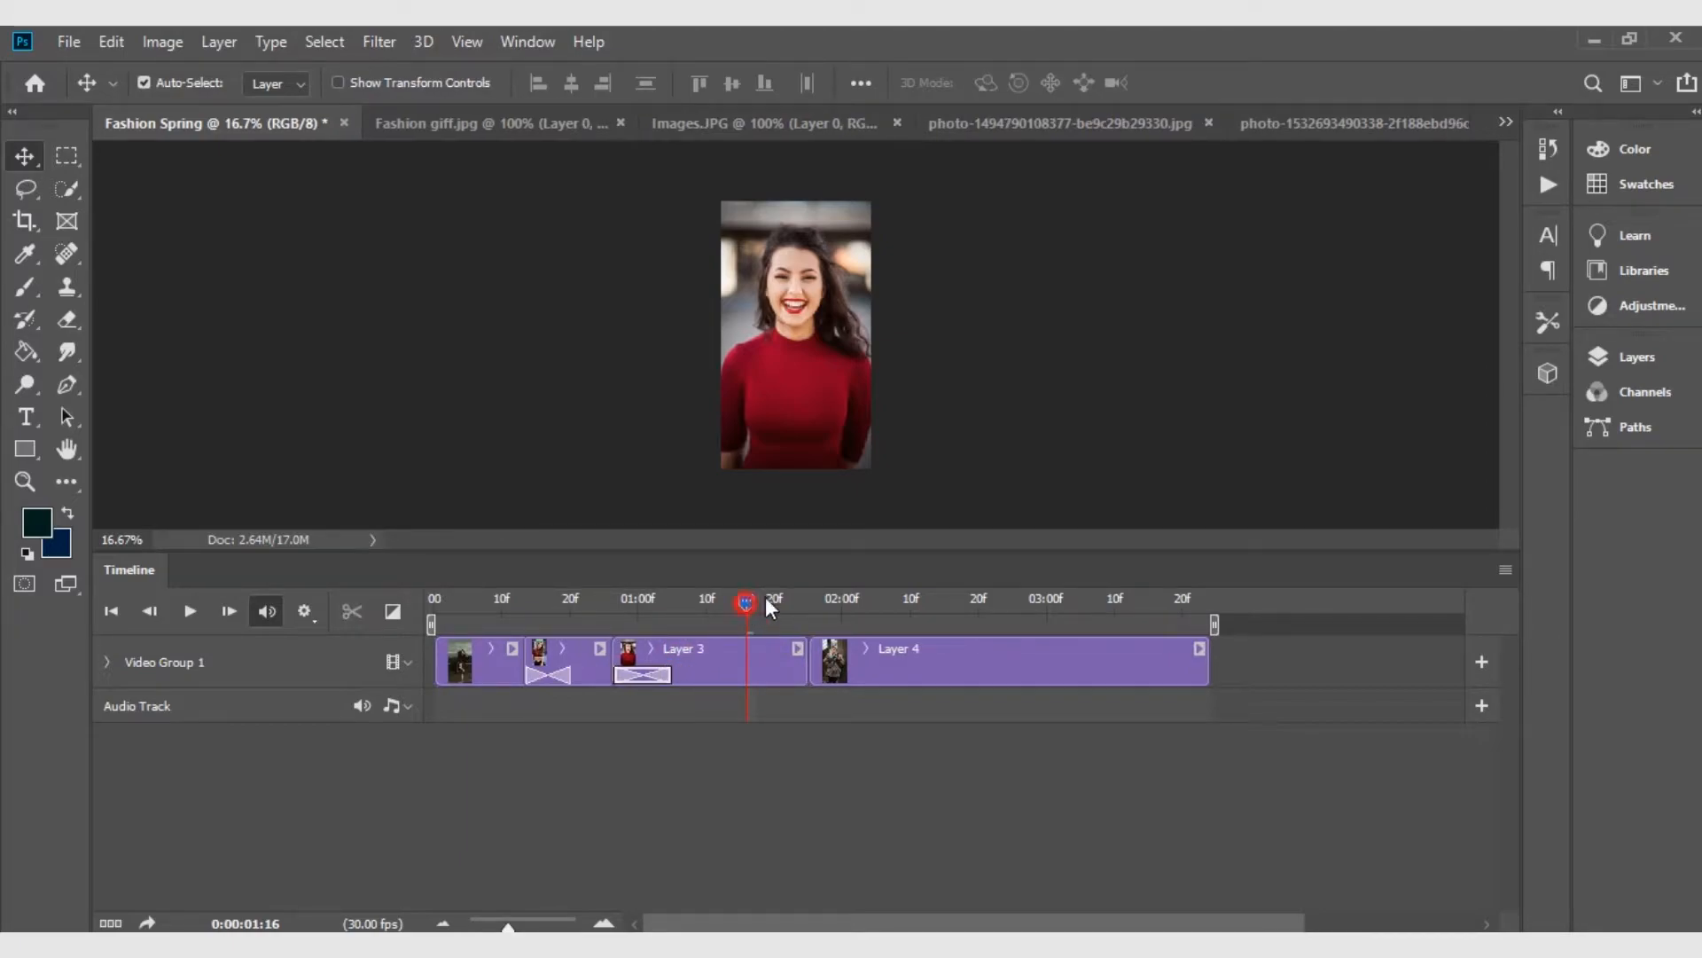
Add a Cross Fade transition between the Layer 3 and Layer 4 clips, undoing the accidental split of Layer 4
{"action": "left_click_drag", "start_coordinate": [745, 603], "coordinate": [878, 608]}
{"action": "left_click", "coordinate": [928, 648]}
{"action": "left_click", "coordinate": [352, 611]}
{"action": "key", "text": "ctrl+z"}
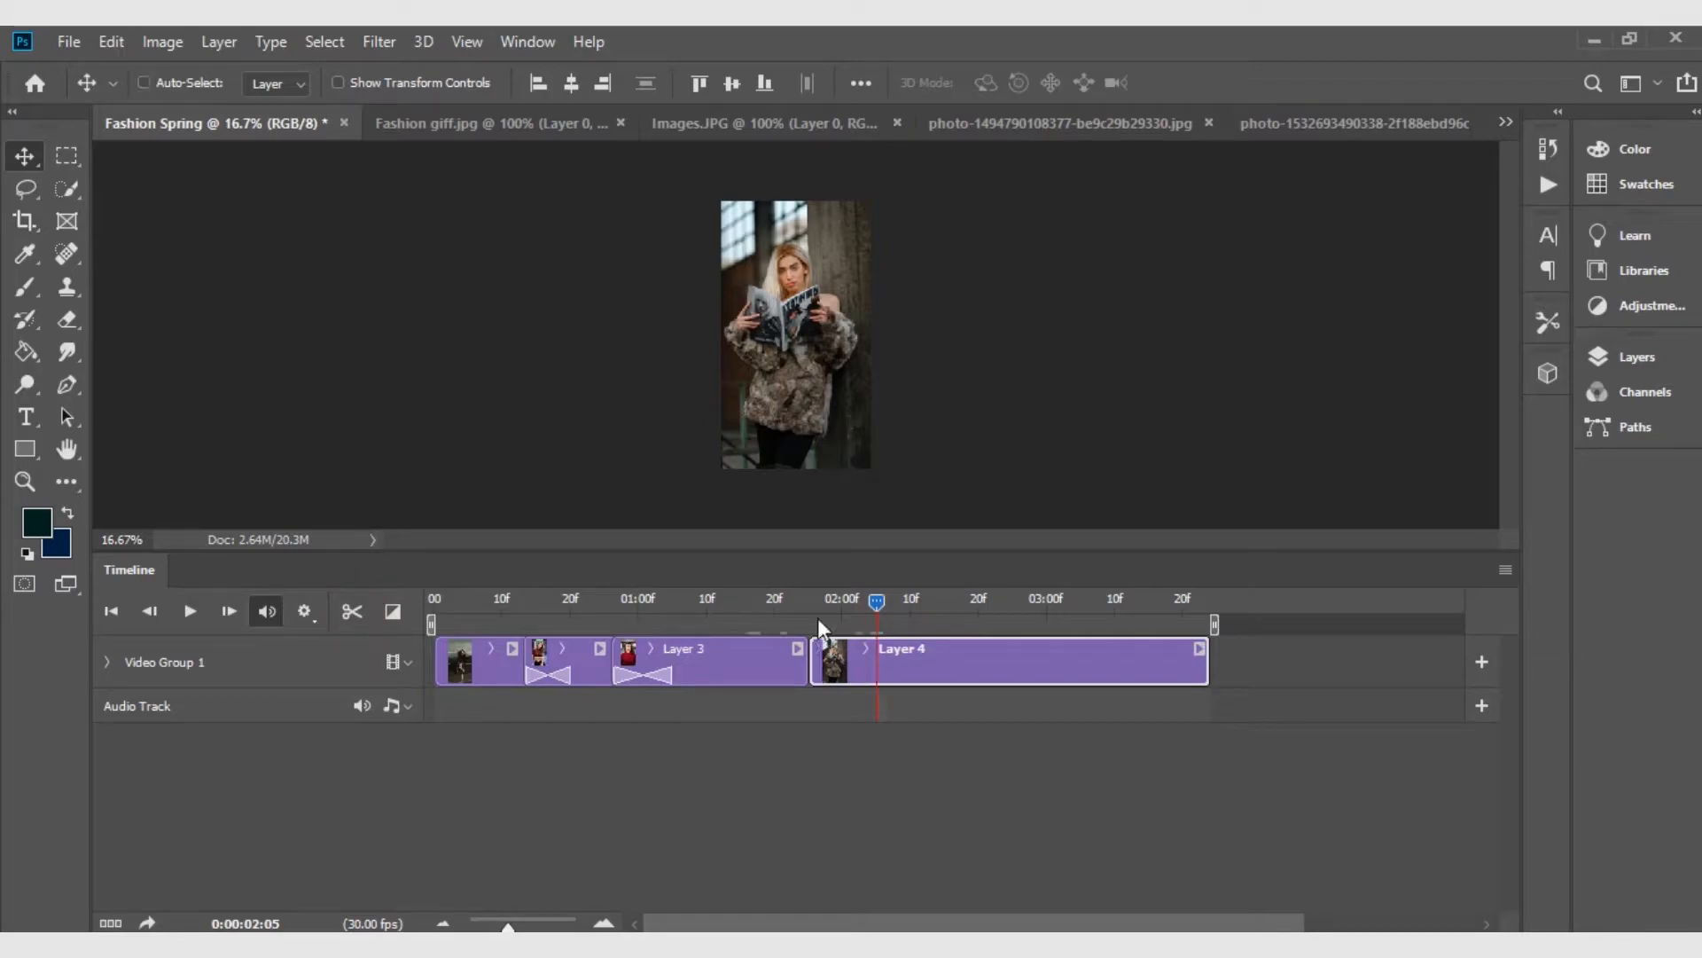
{"action": "left_click", "coordinate": [398, 611]}
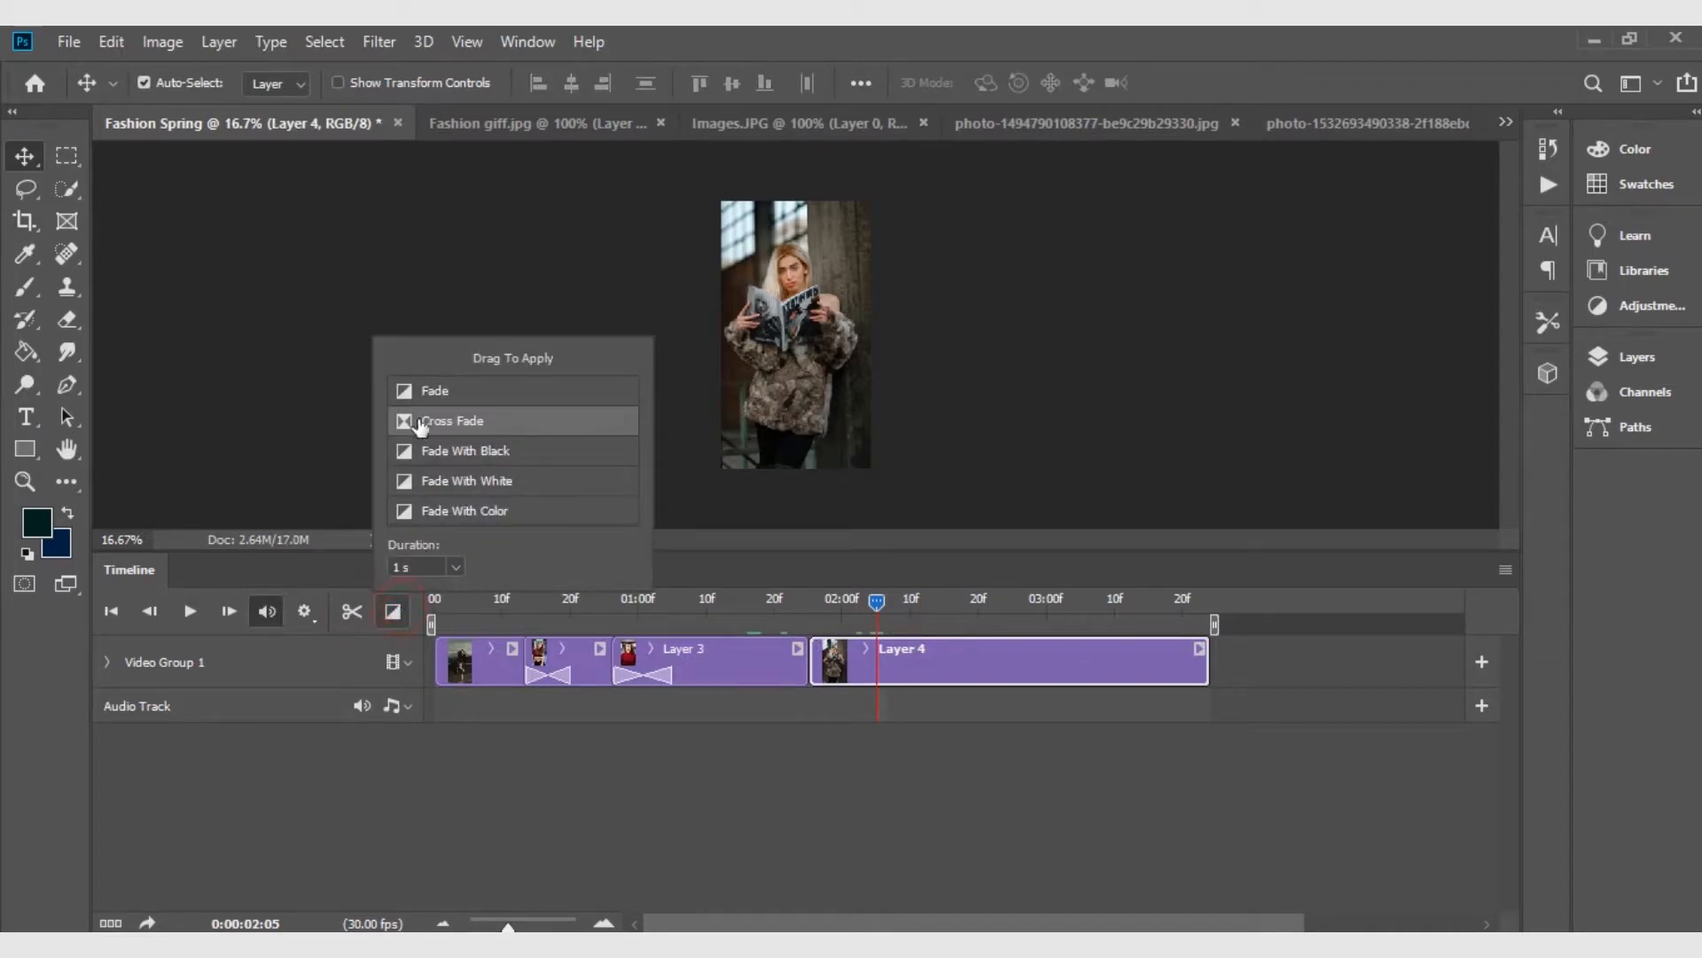
{"action": "left_click_drag", "start_coordinate": [420, 426], "coordinate": [777, 675]}
{"action": "left_click", "coordinate": [803, 675]}
Play the sequence from the start to preview the cross fades, then return the playhead to 0:00:00:00
{"action": "left_click_drag", "start_coordinate": [881, 603], "coordinate": [196, 663]}
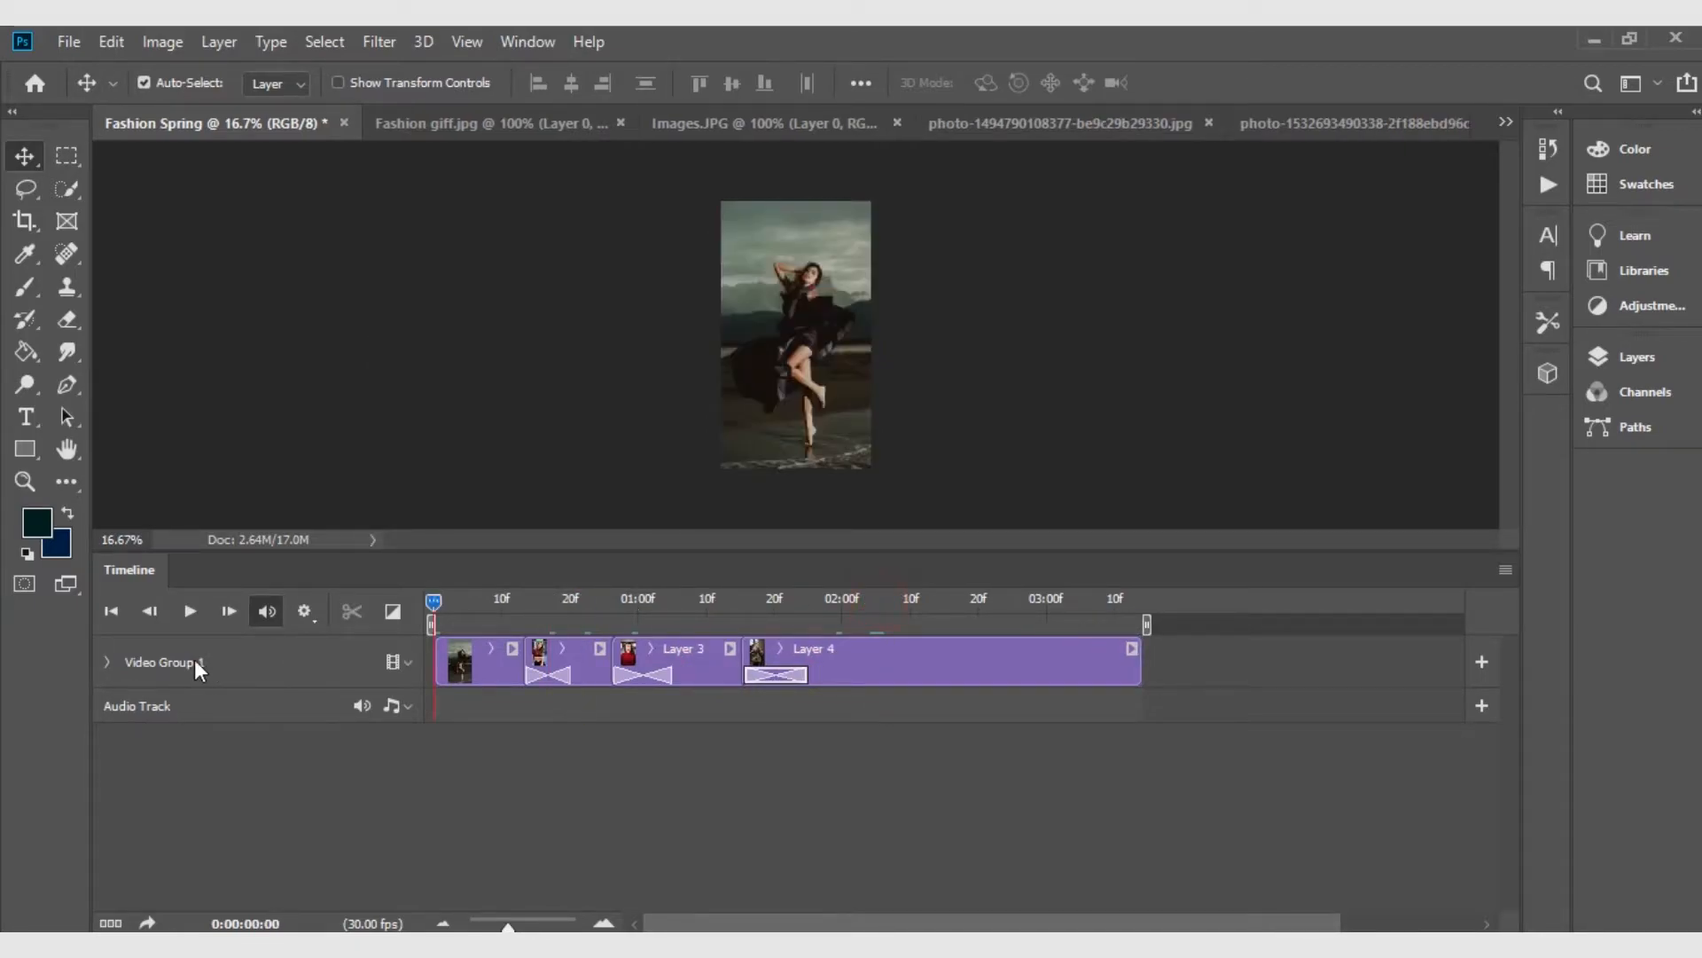
{"action": "key", "text": "space"}
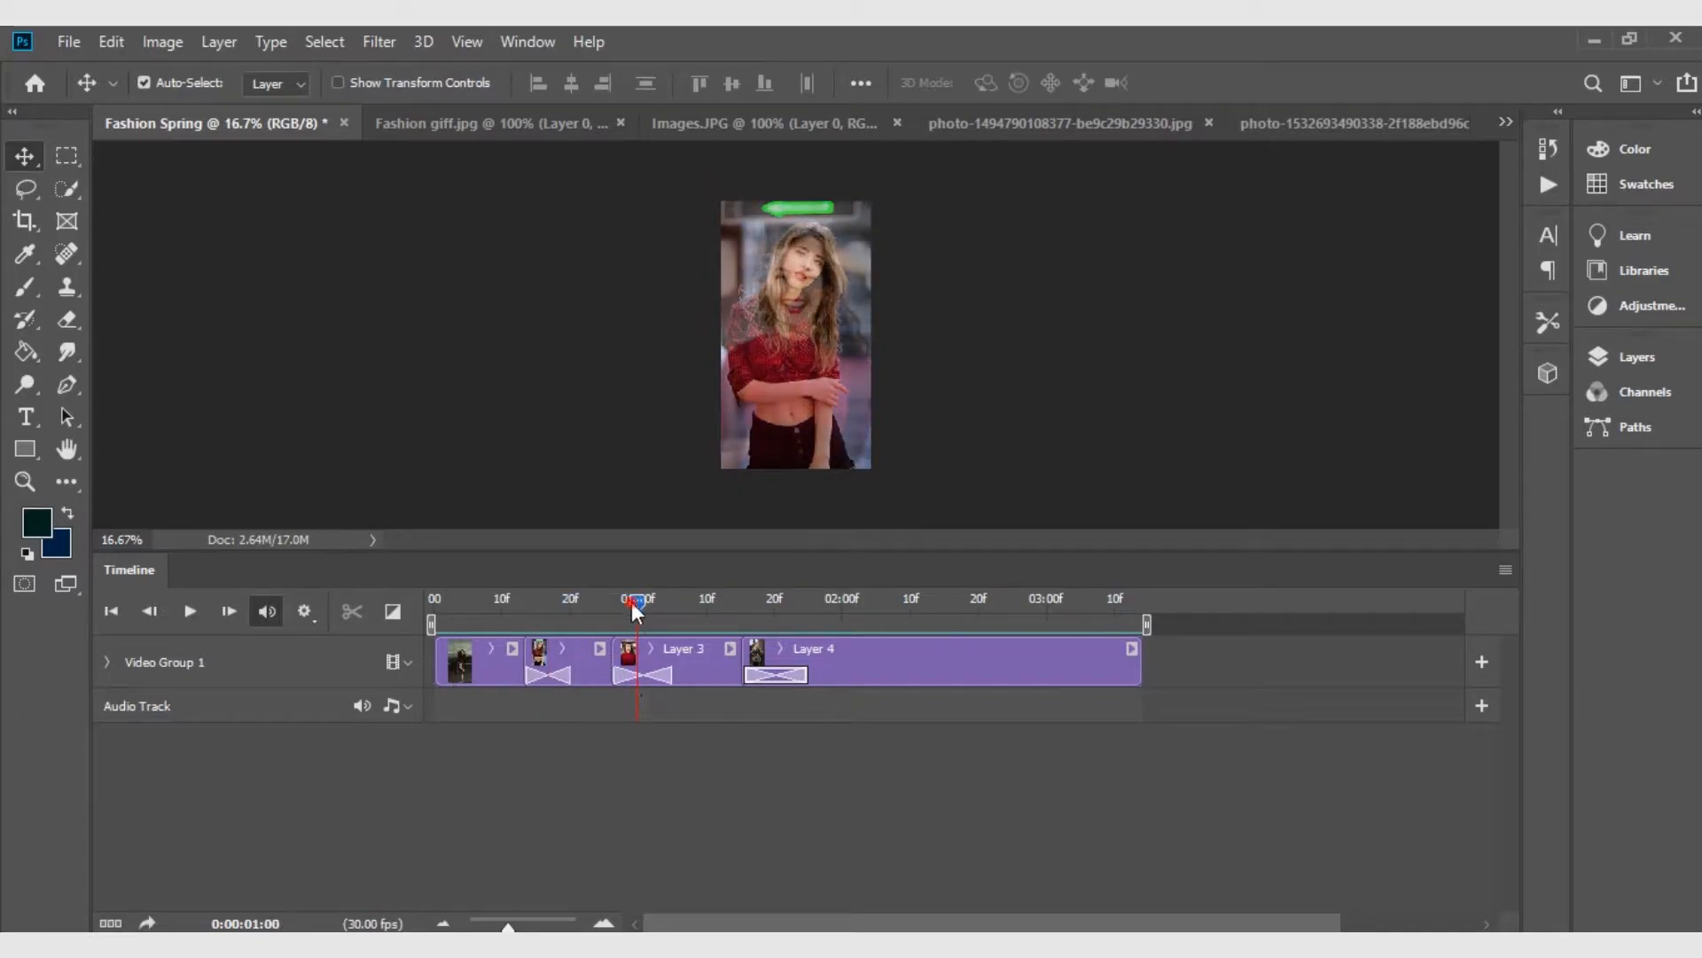
{"action": "left_click_drag", "start_coordinate": [635, 603], "coordinate": [155, 701]}
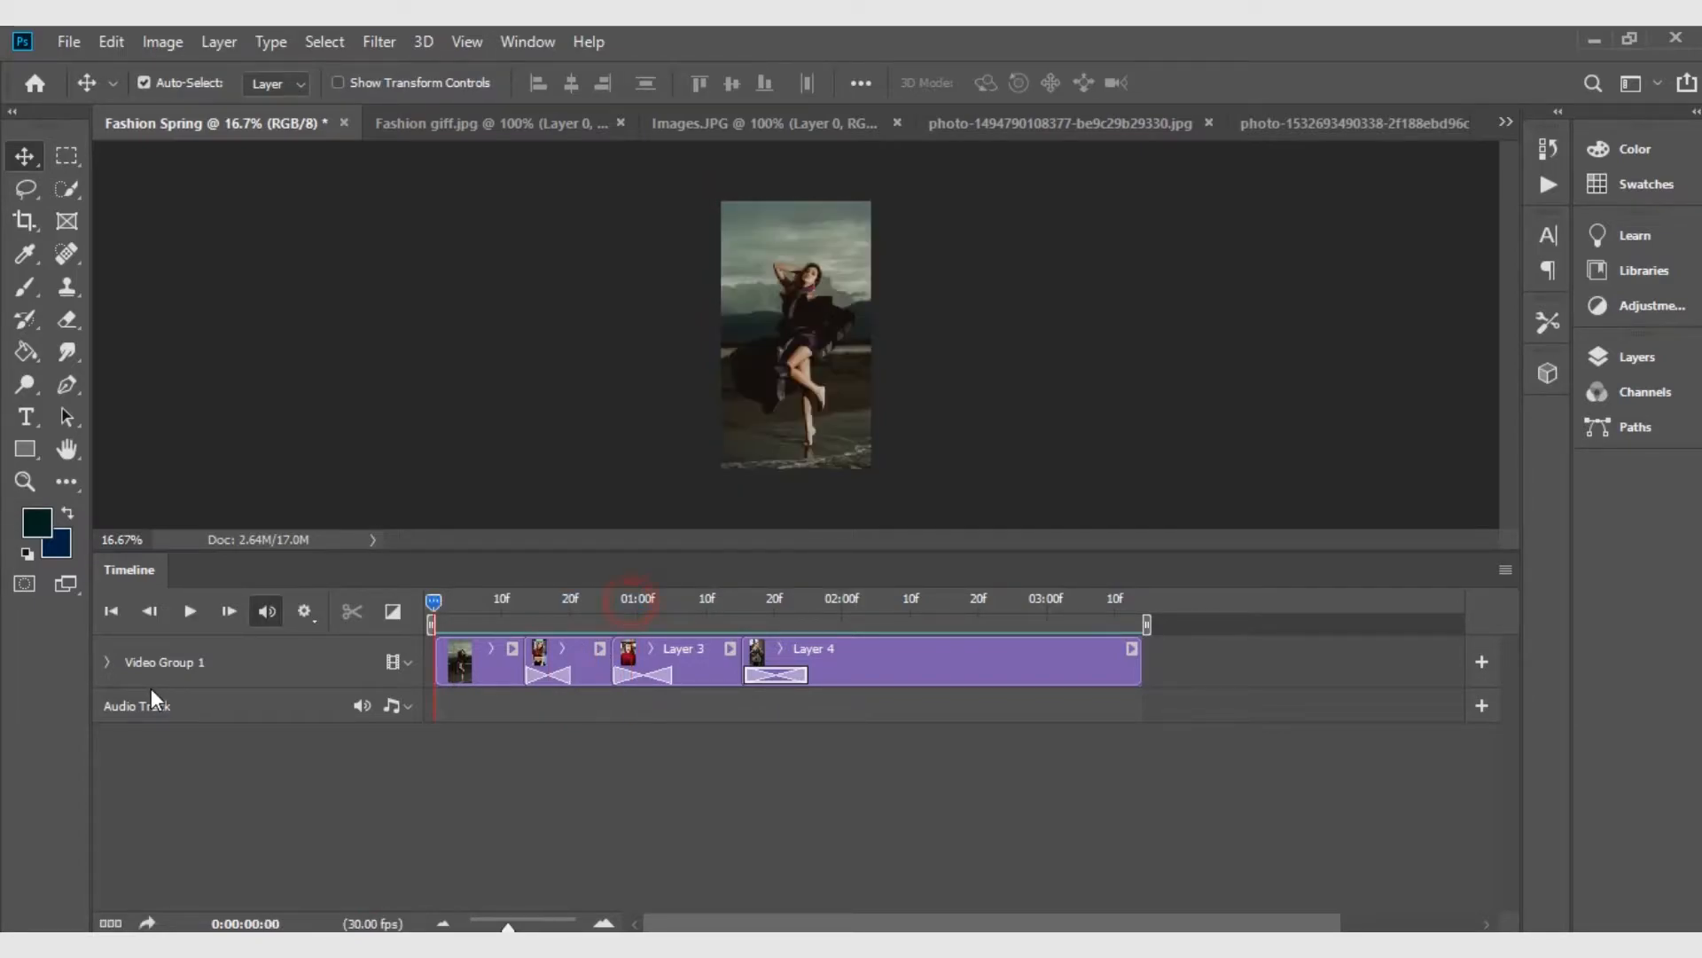
Draw a pink rectangle shape of about 1364 by 308 px across the middle of the canvas, extending past both sides
{"action": "left_click", "coordinate": [1638, 357]}
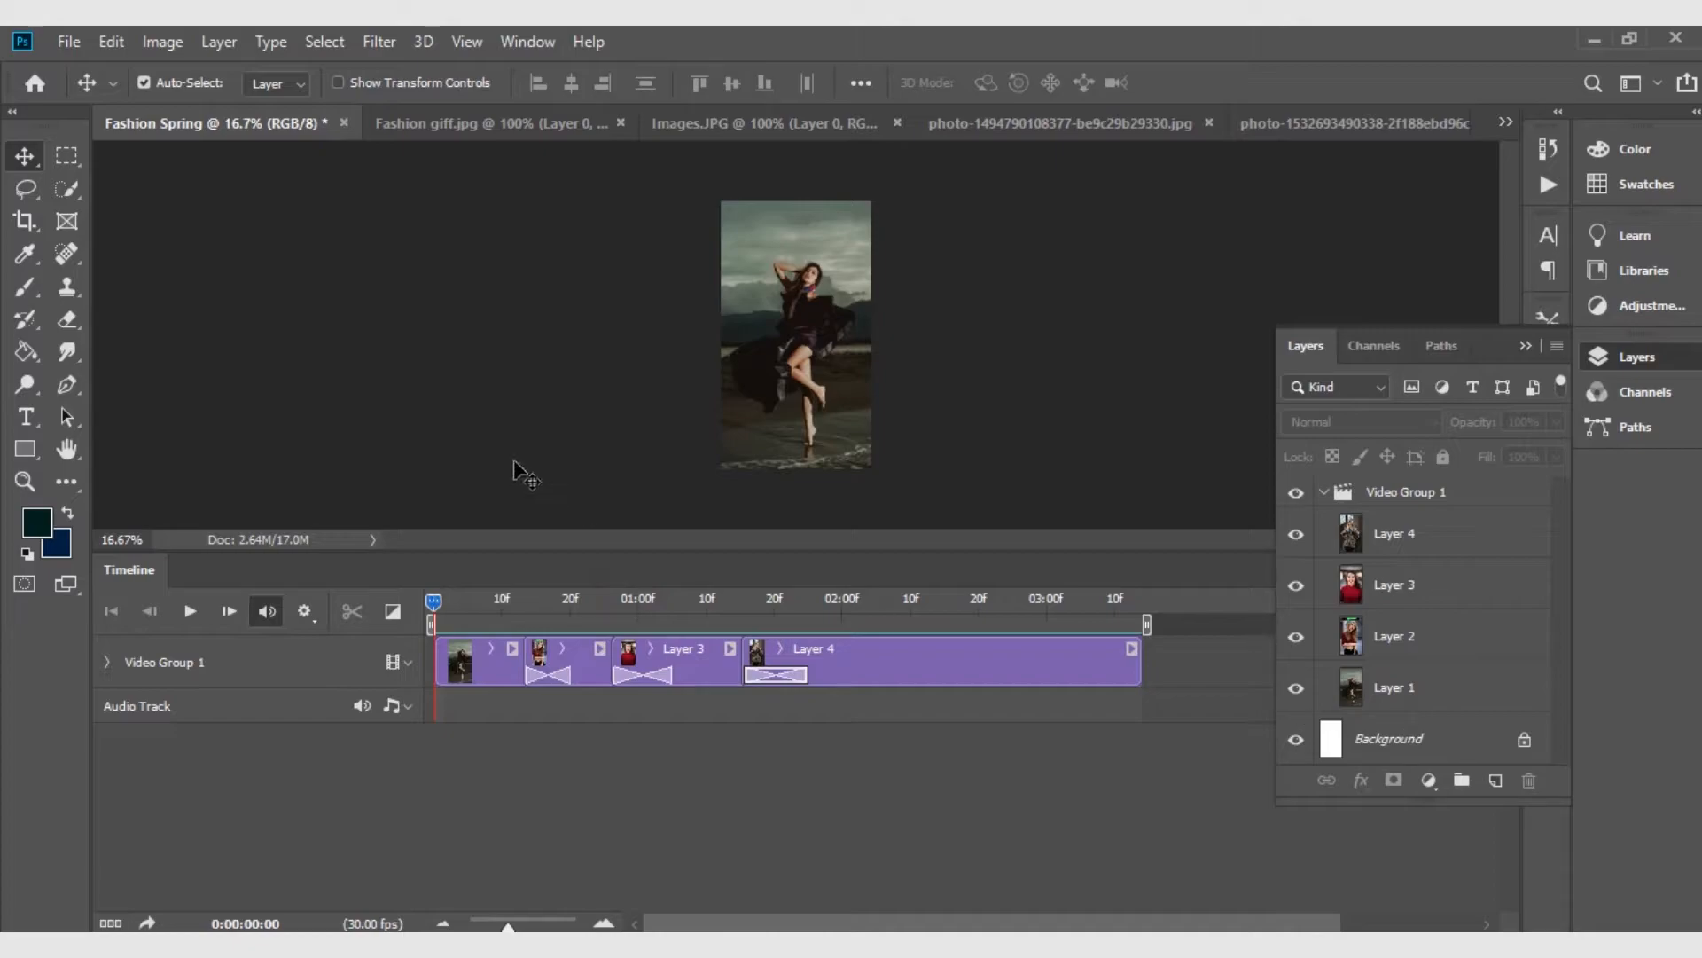
{"action": "left_click", "coordinate": [26, 447]}
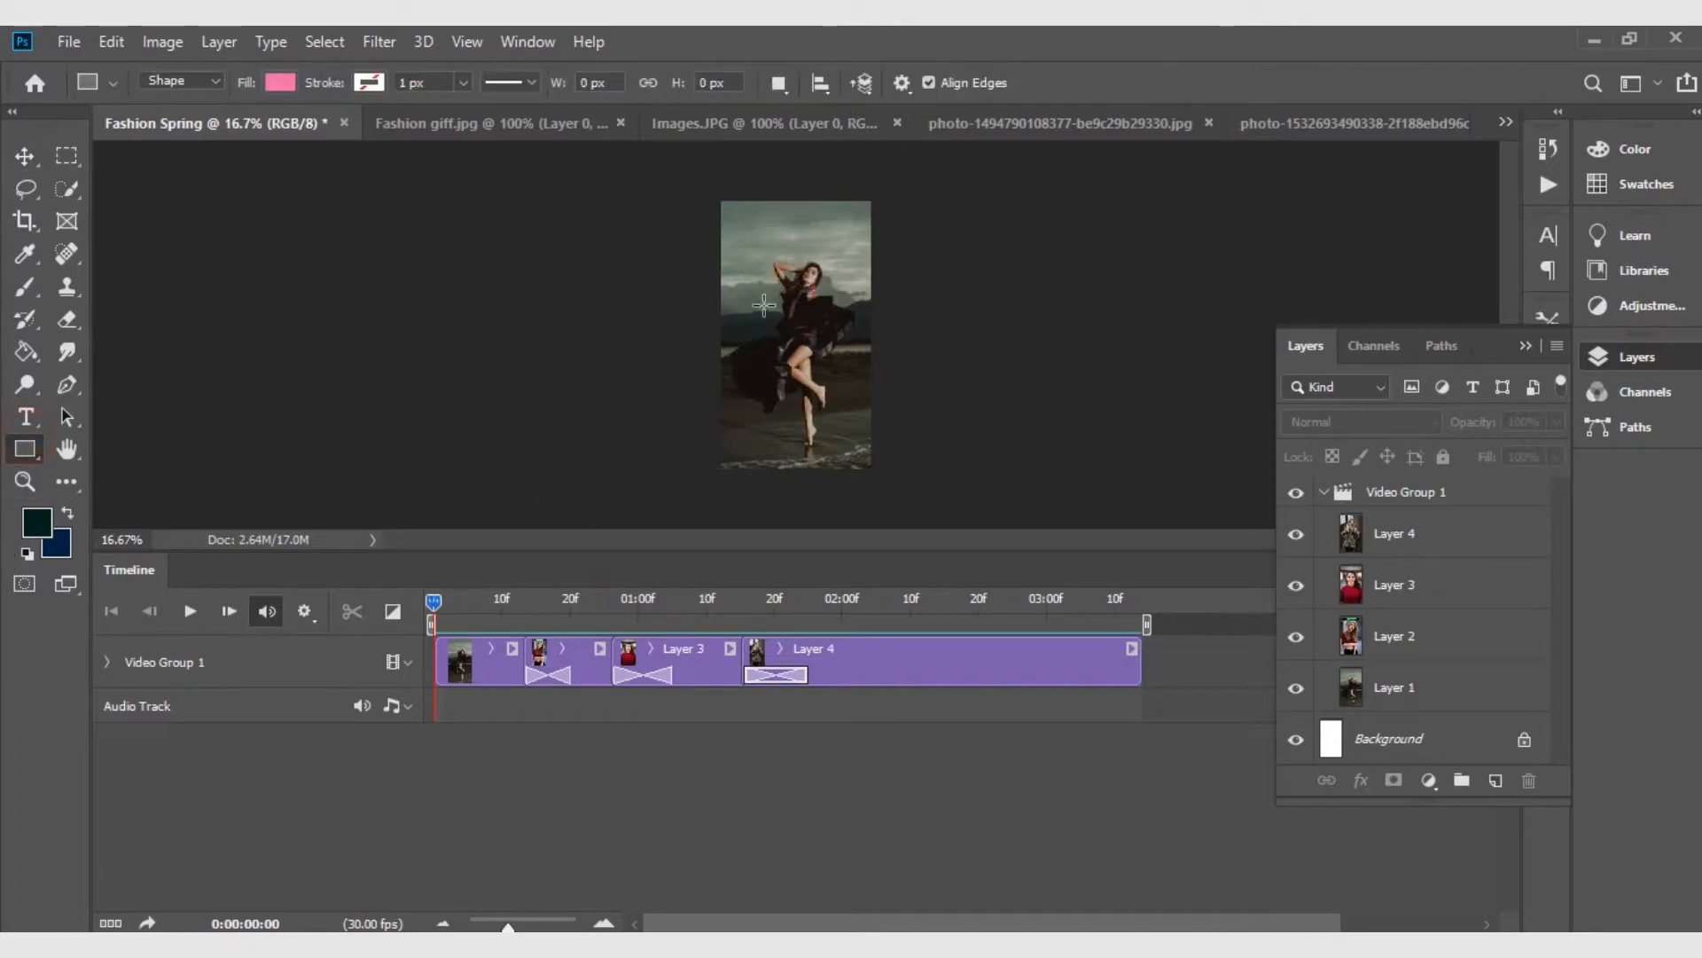
{"action": "key", "text": "ctrl+plus"}
{"action": "left_click_drag", "start_coordinate": [595, 280], "coordinate": [1018, 381]}
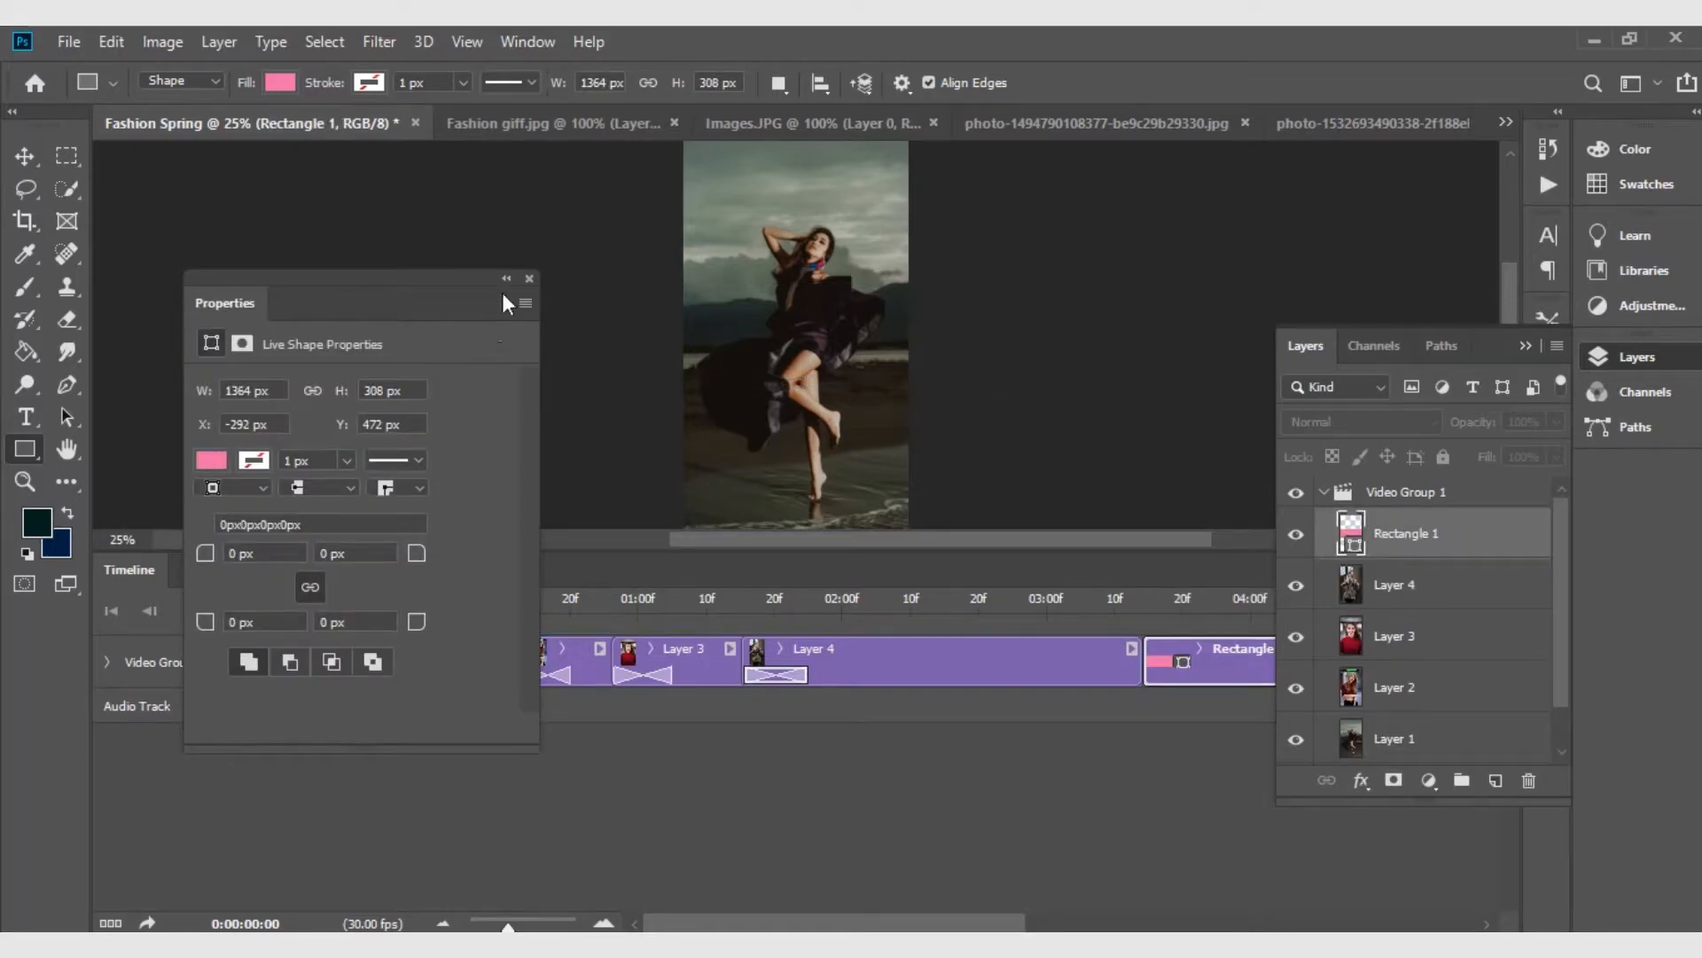
Move the Rectangle 1 layer above Video Group 1 onto its own track and start its clip at 0:00:00:00
{"action": "left_click", "coordinate": [526, 281]}
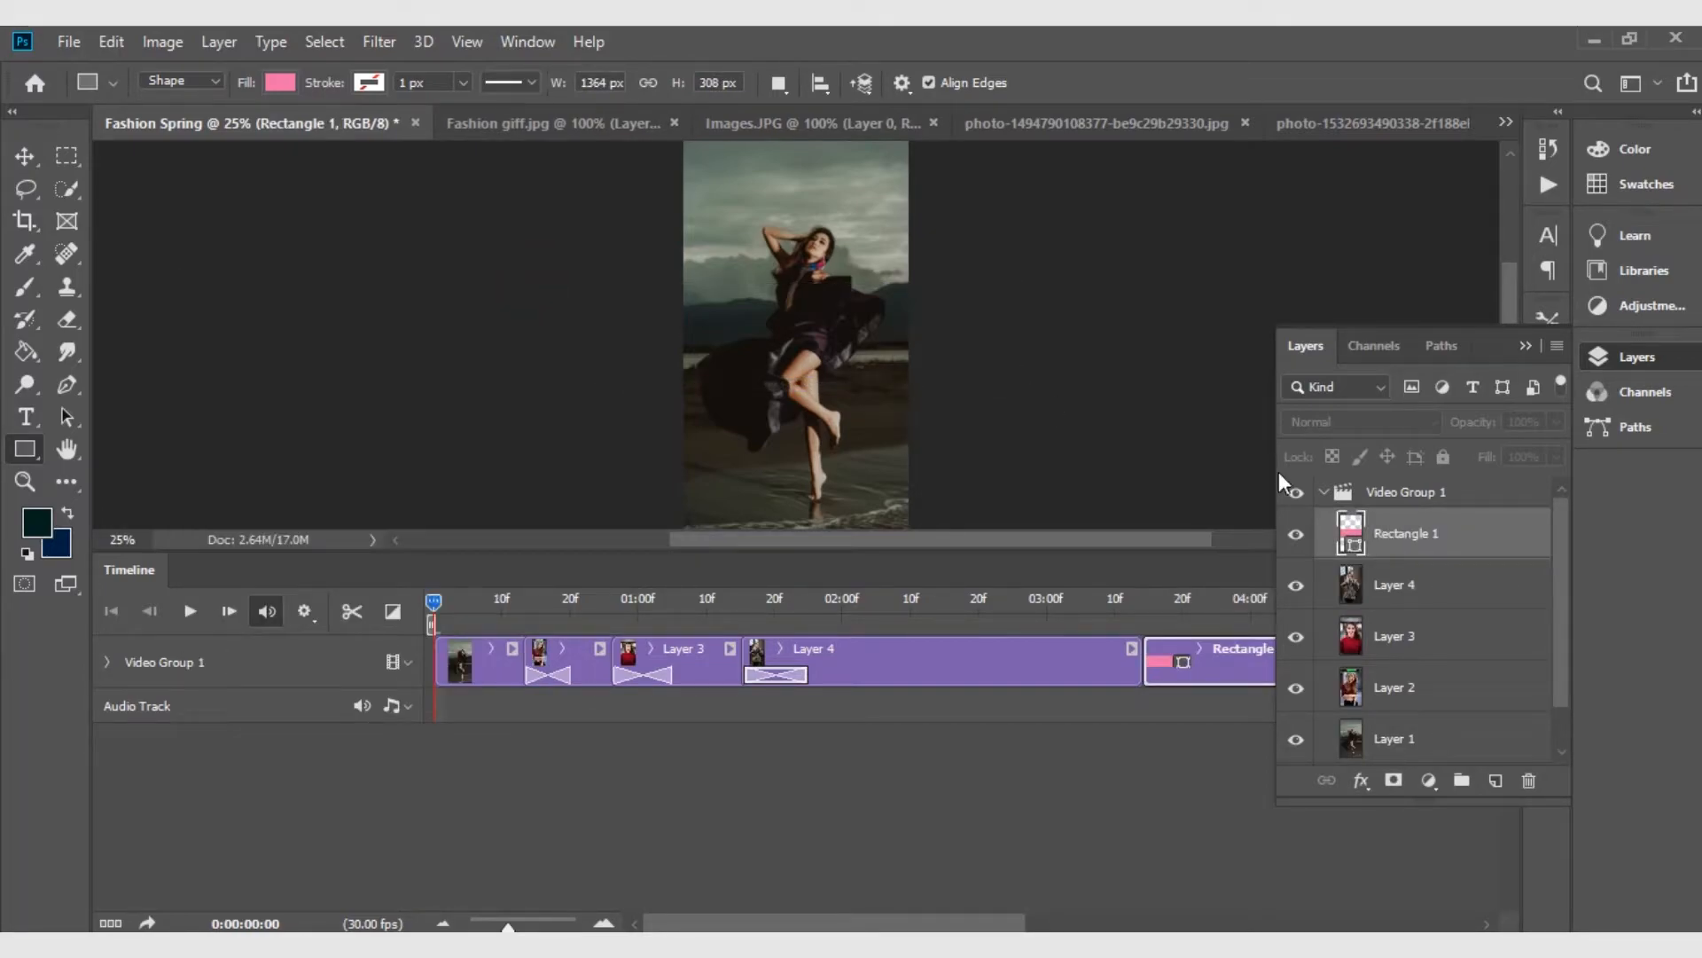
{"action": "left_click_drag", "start_coordinate": [1362, 530], "coordinate": [1365, 483]}
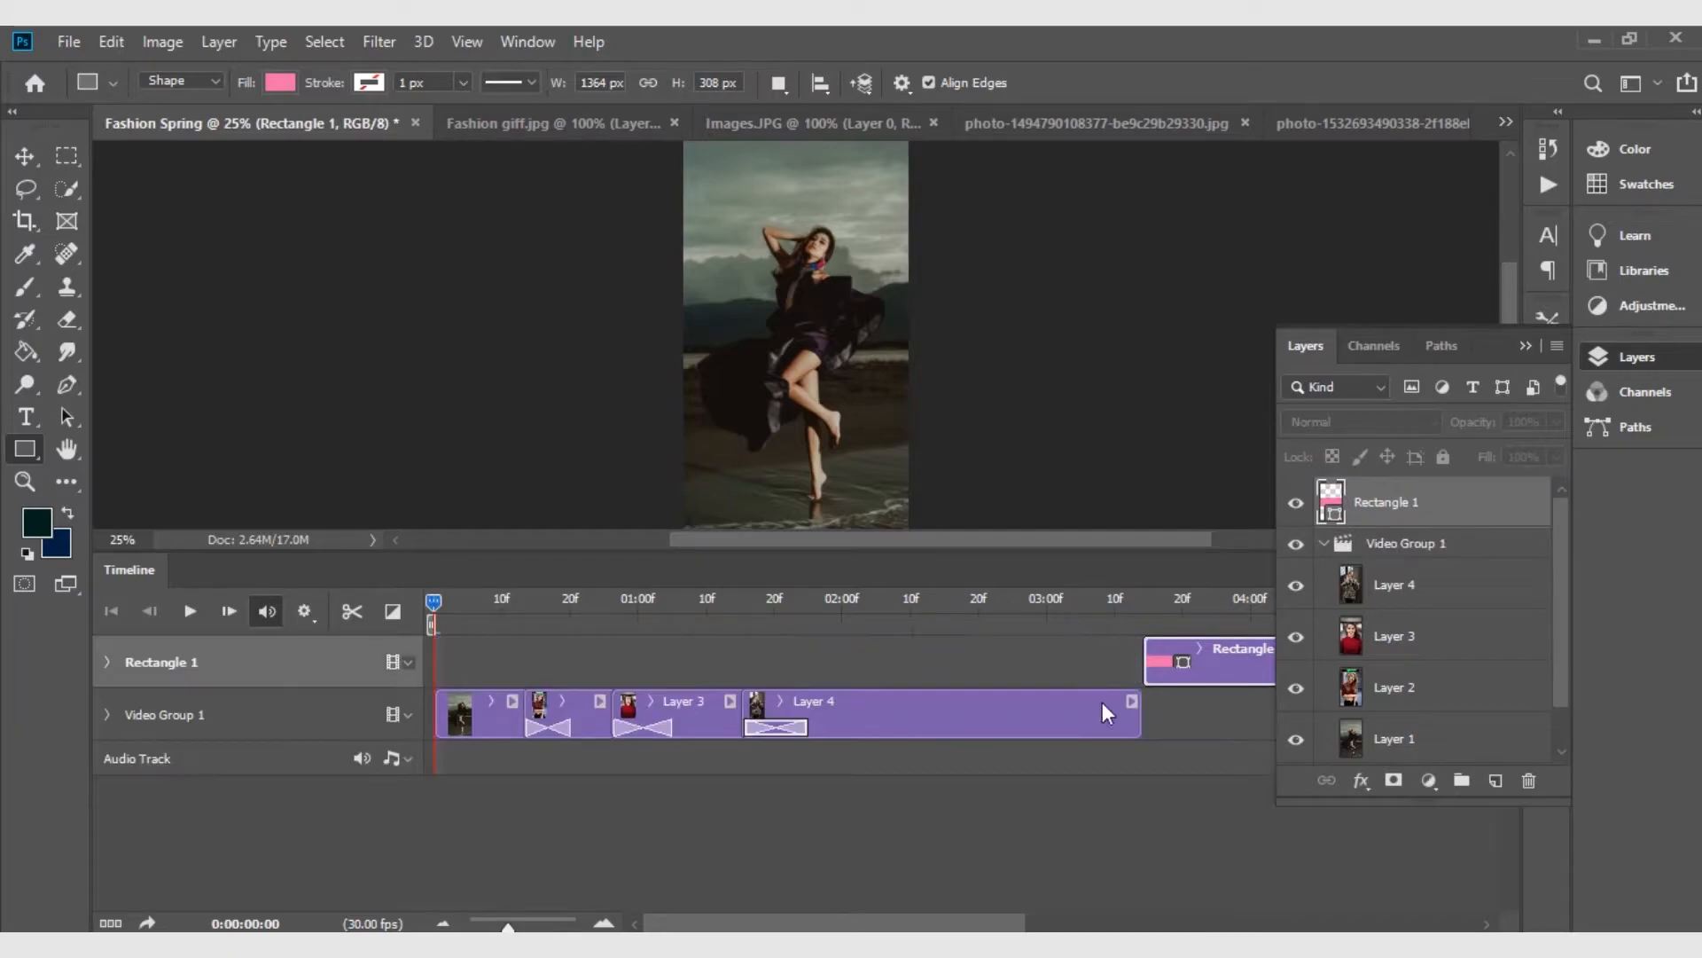
{"action": "left_click_drag", "start_coordinate": [678, 660], "coordinate": [509, 669]}
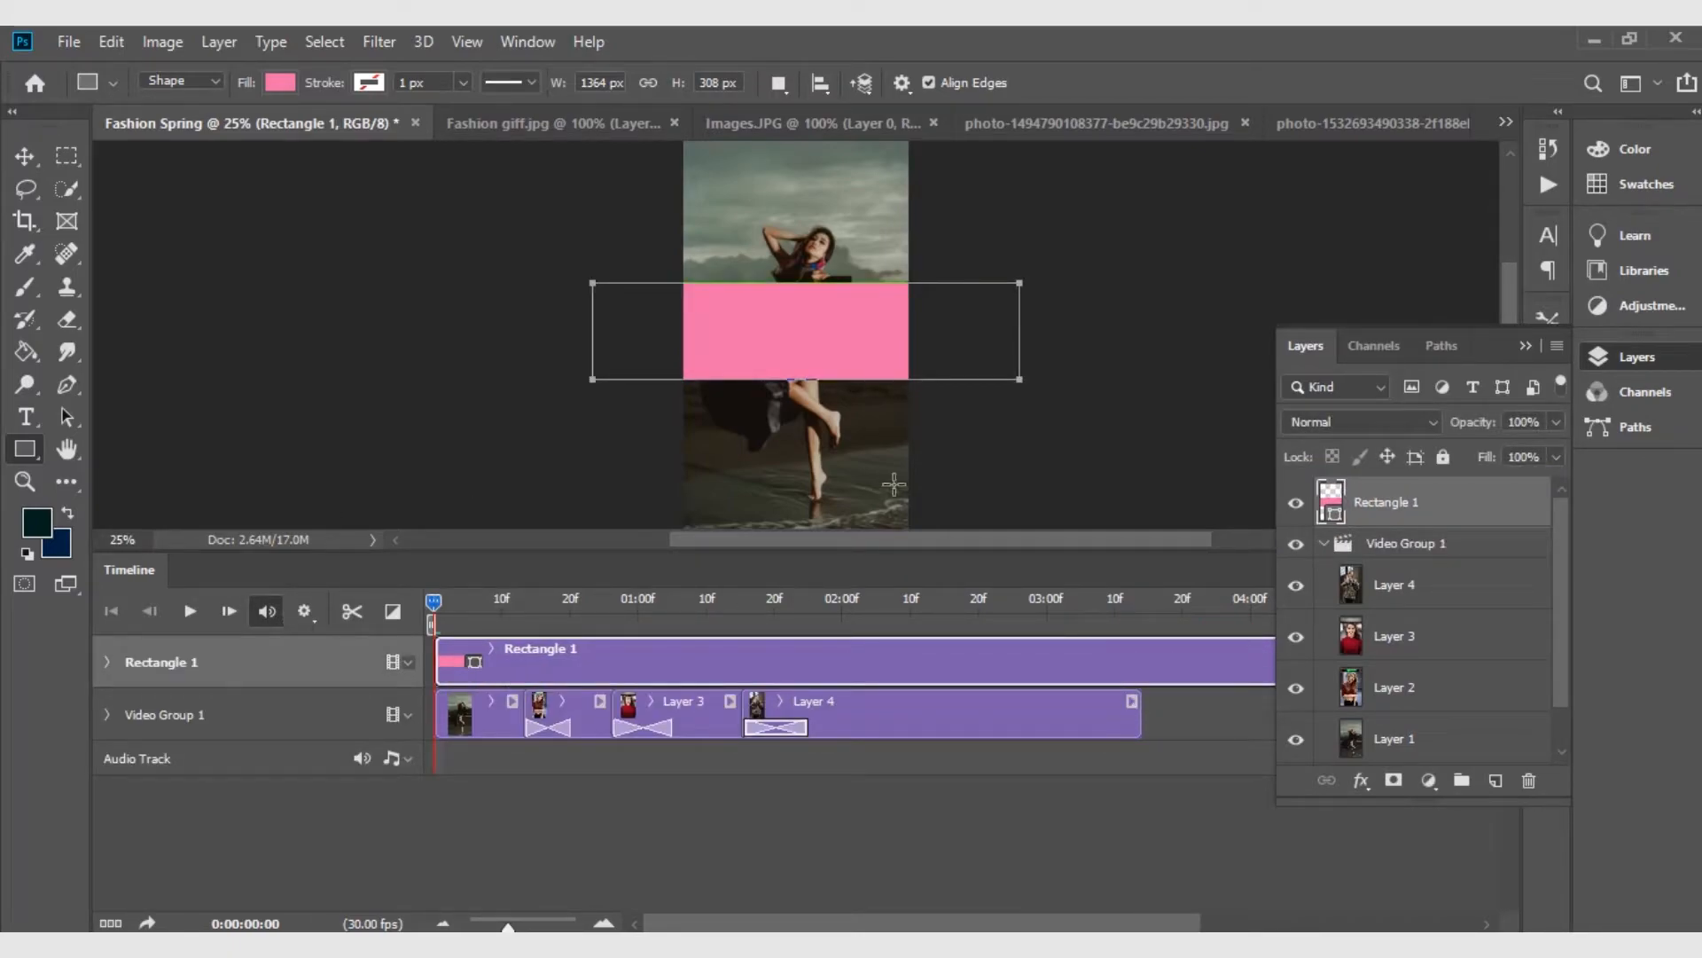
{"action": "key", "text": "ctrl+t"}
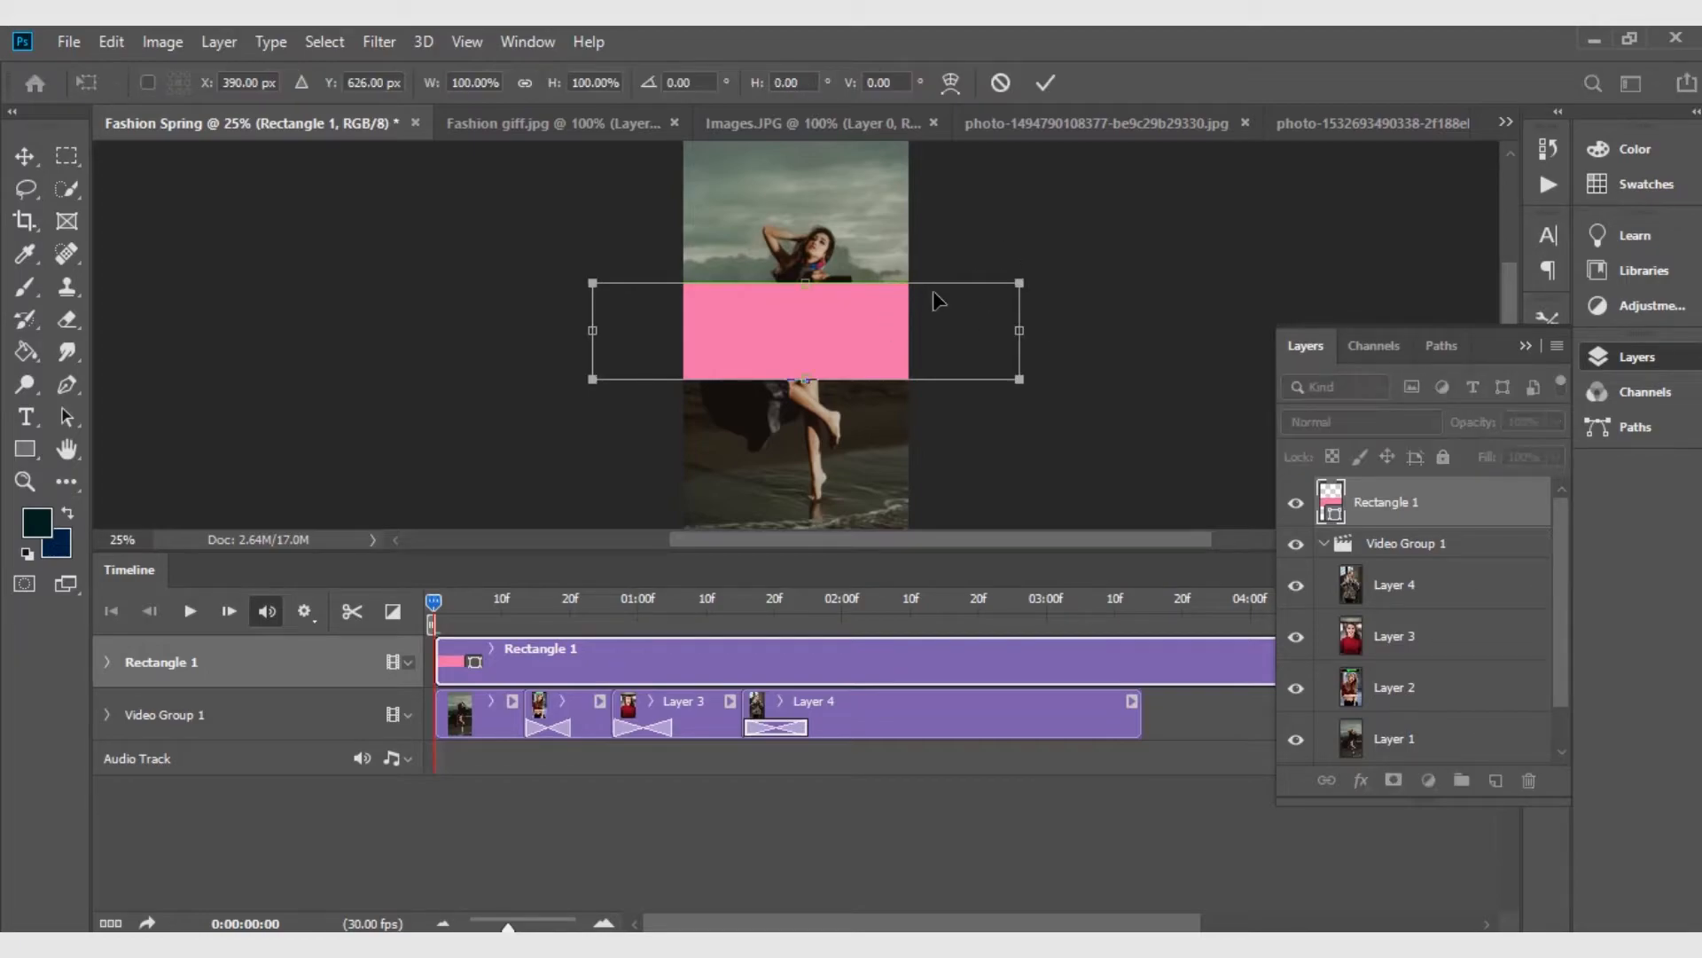
{"action": "left_click_drag", "start_coordinate": [1043, 264], "coordinate": [1016, 206]}
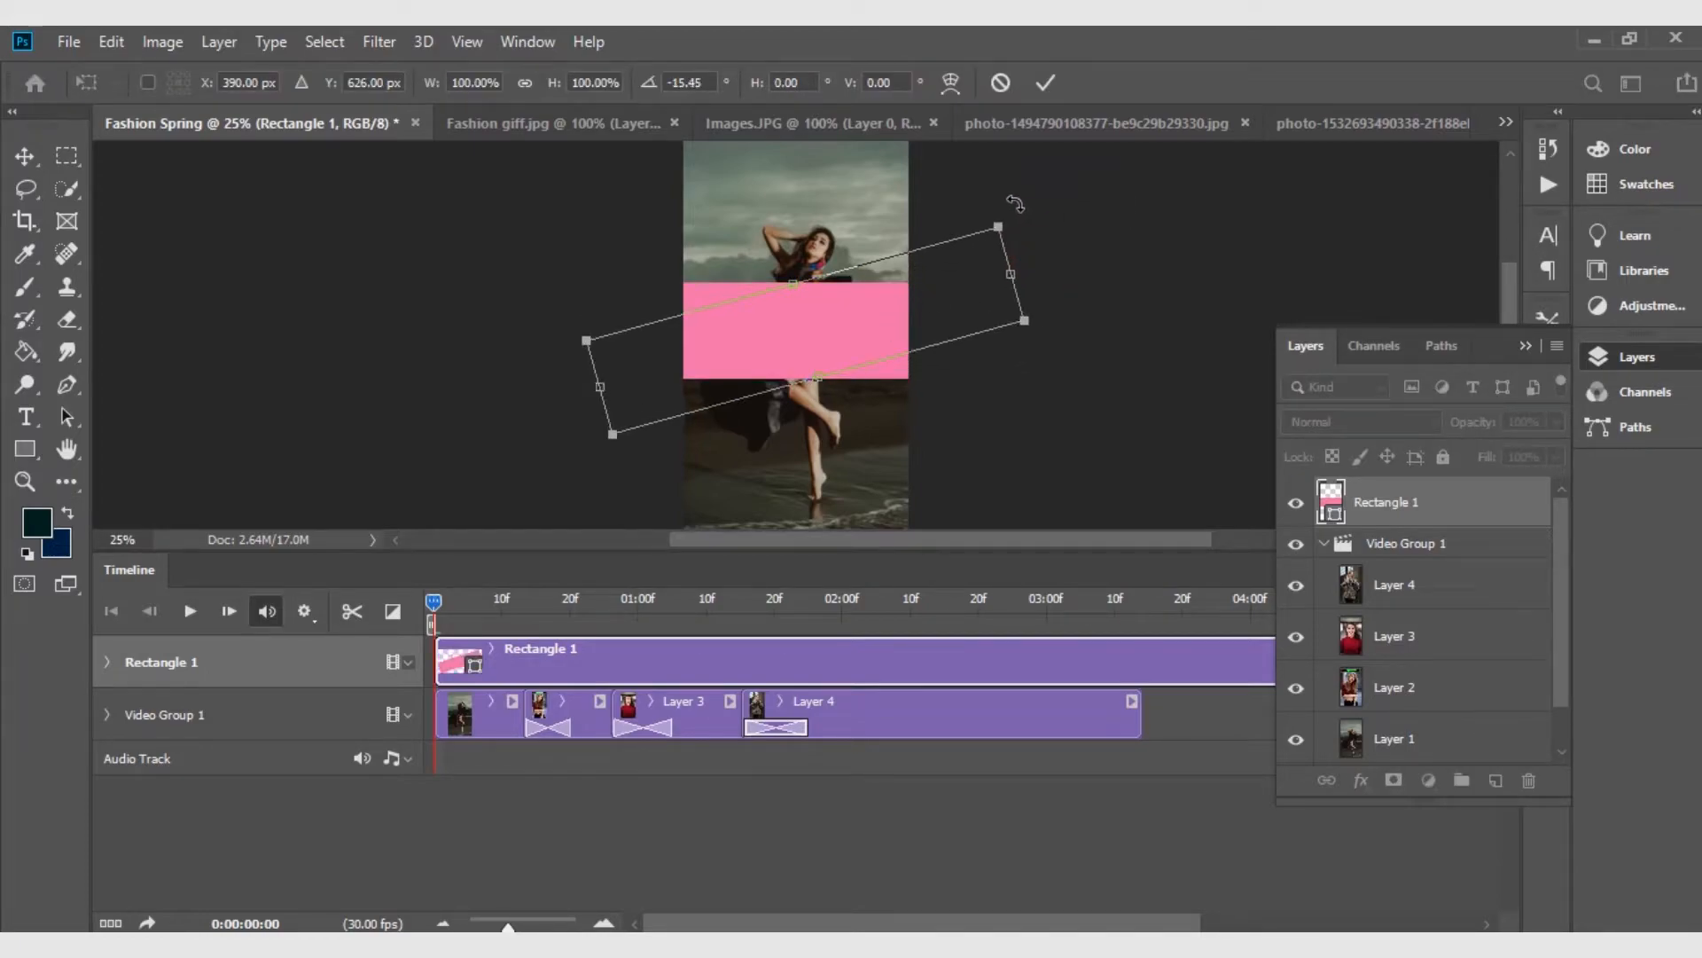
{"action": "double_click", "coordinate": [796, 308]}
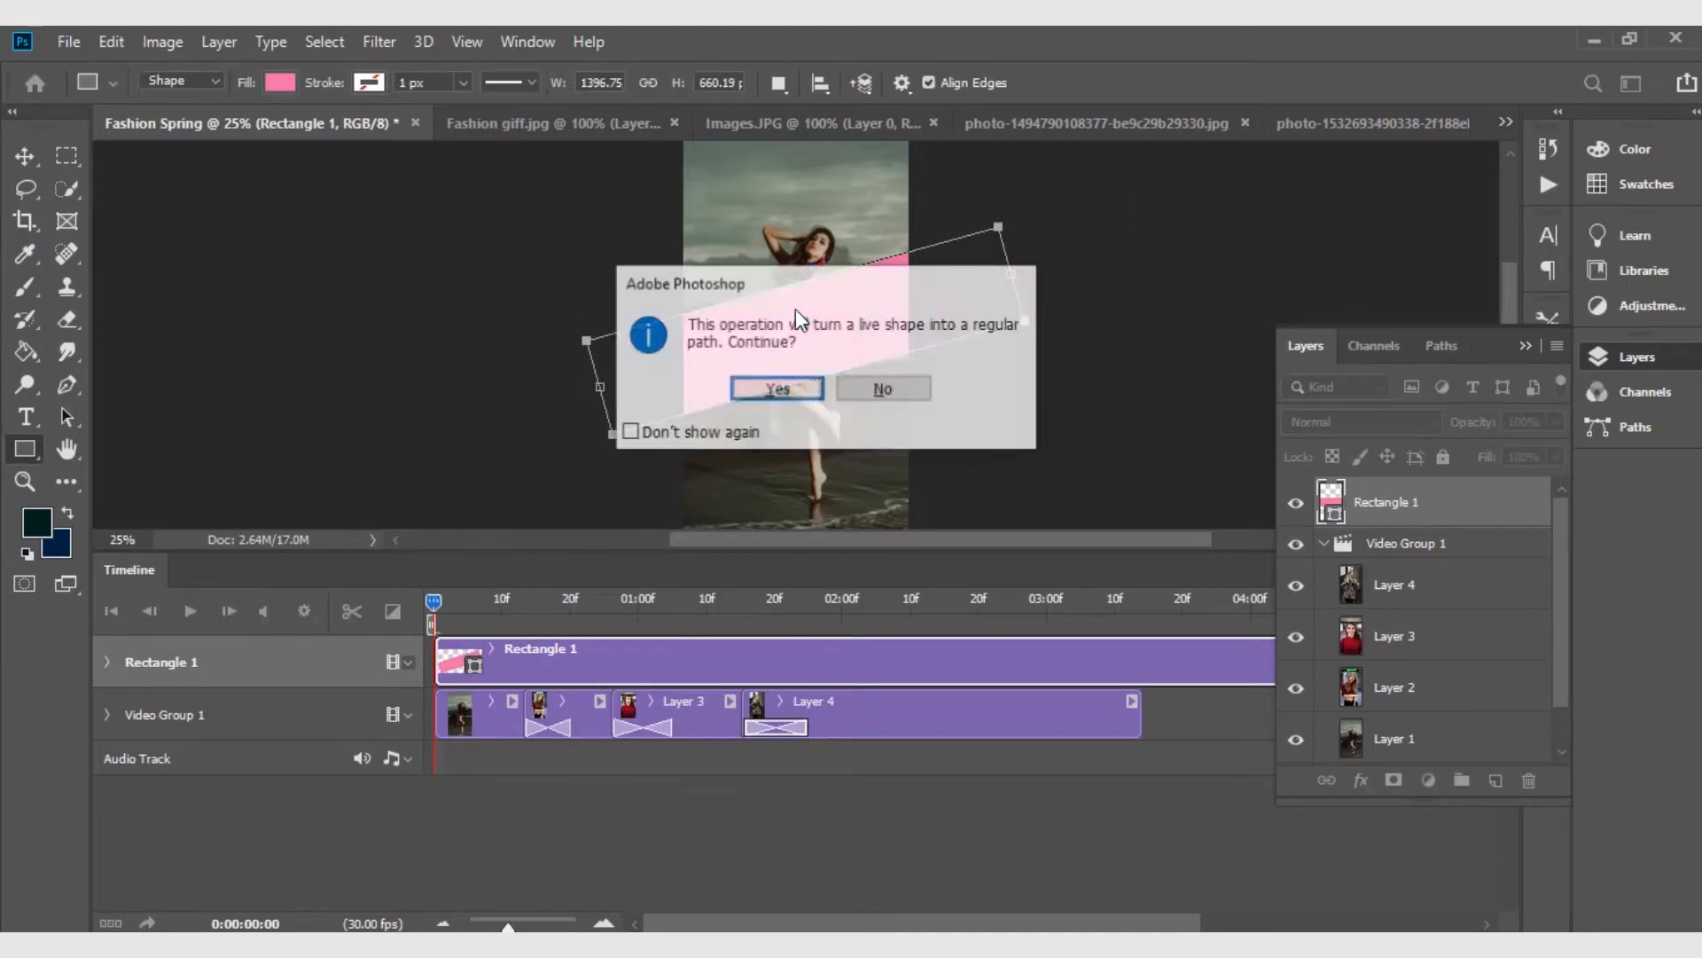
{"action": "left_click", "coordinate": [884, 389]}
Change the rectangle's fill colour to dark blue and lower the Rectangle 1 layer's Fill to 58%
{"action": "left_click", "coordinate": [276, 86]}
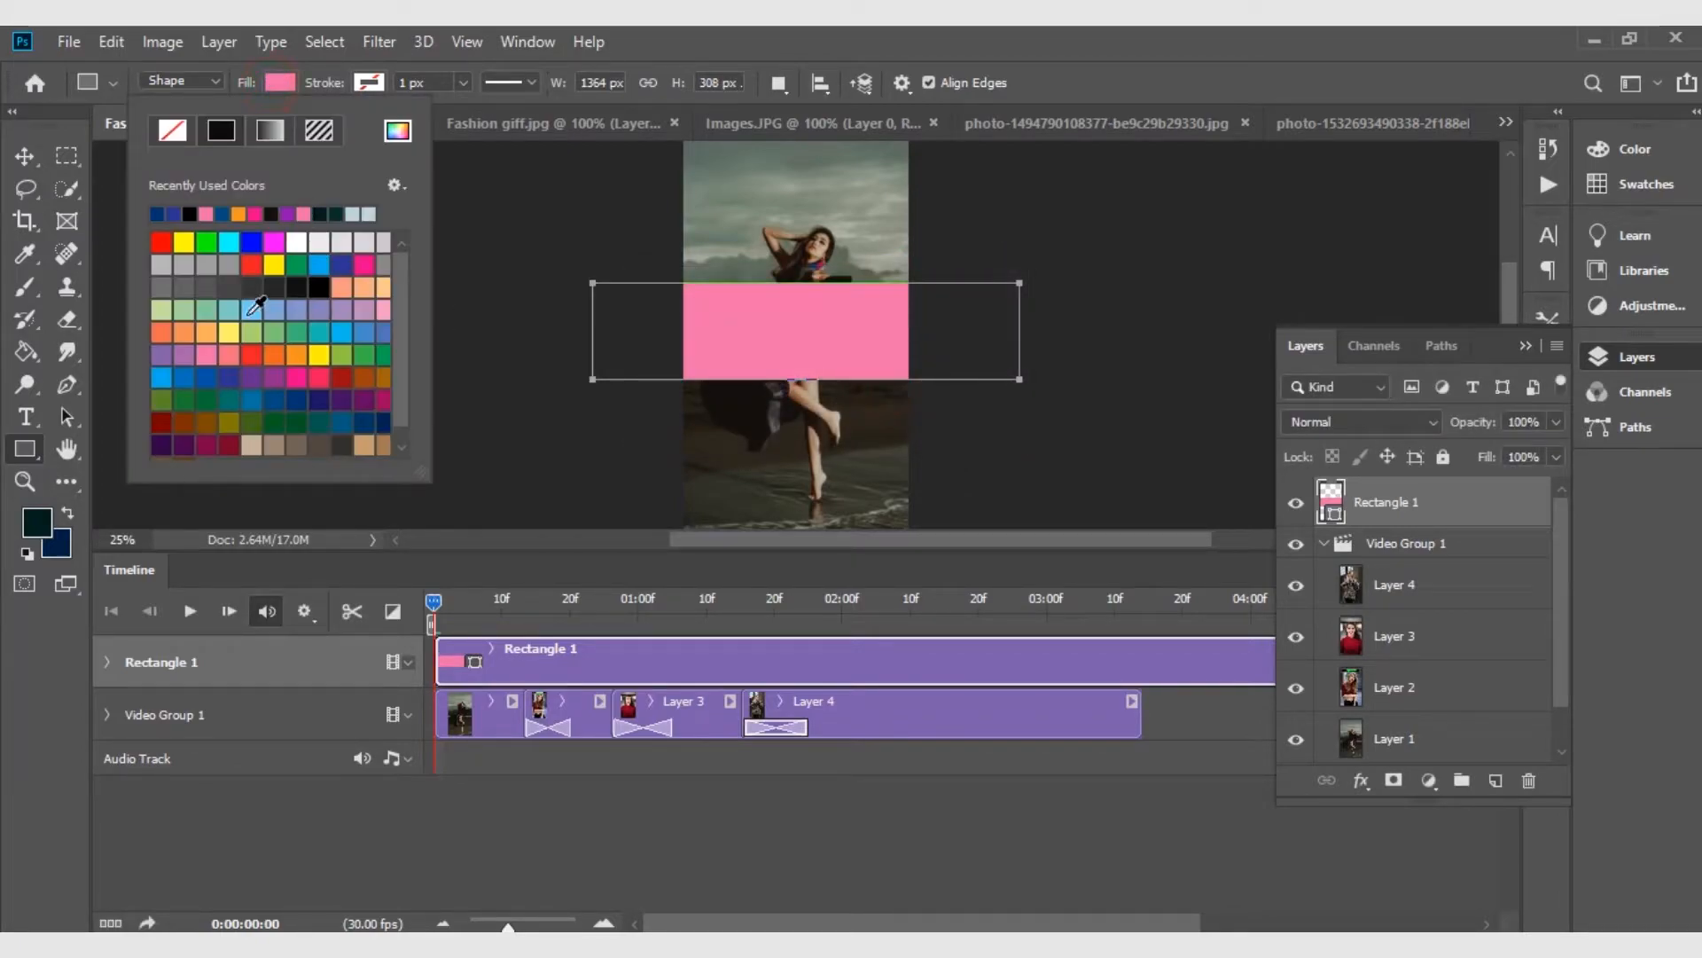
{"action": "left_click", "coordinate": [249, 378]}
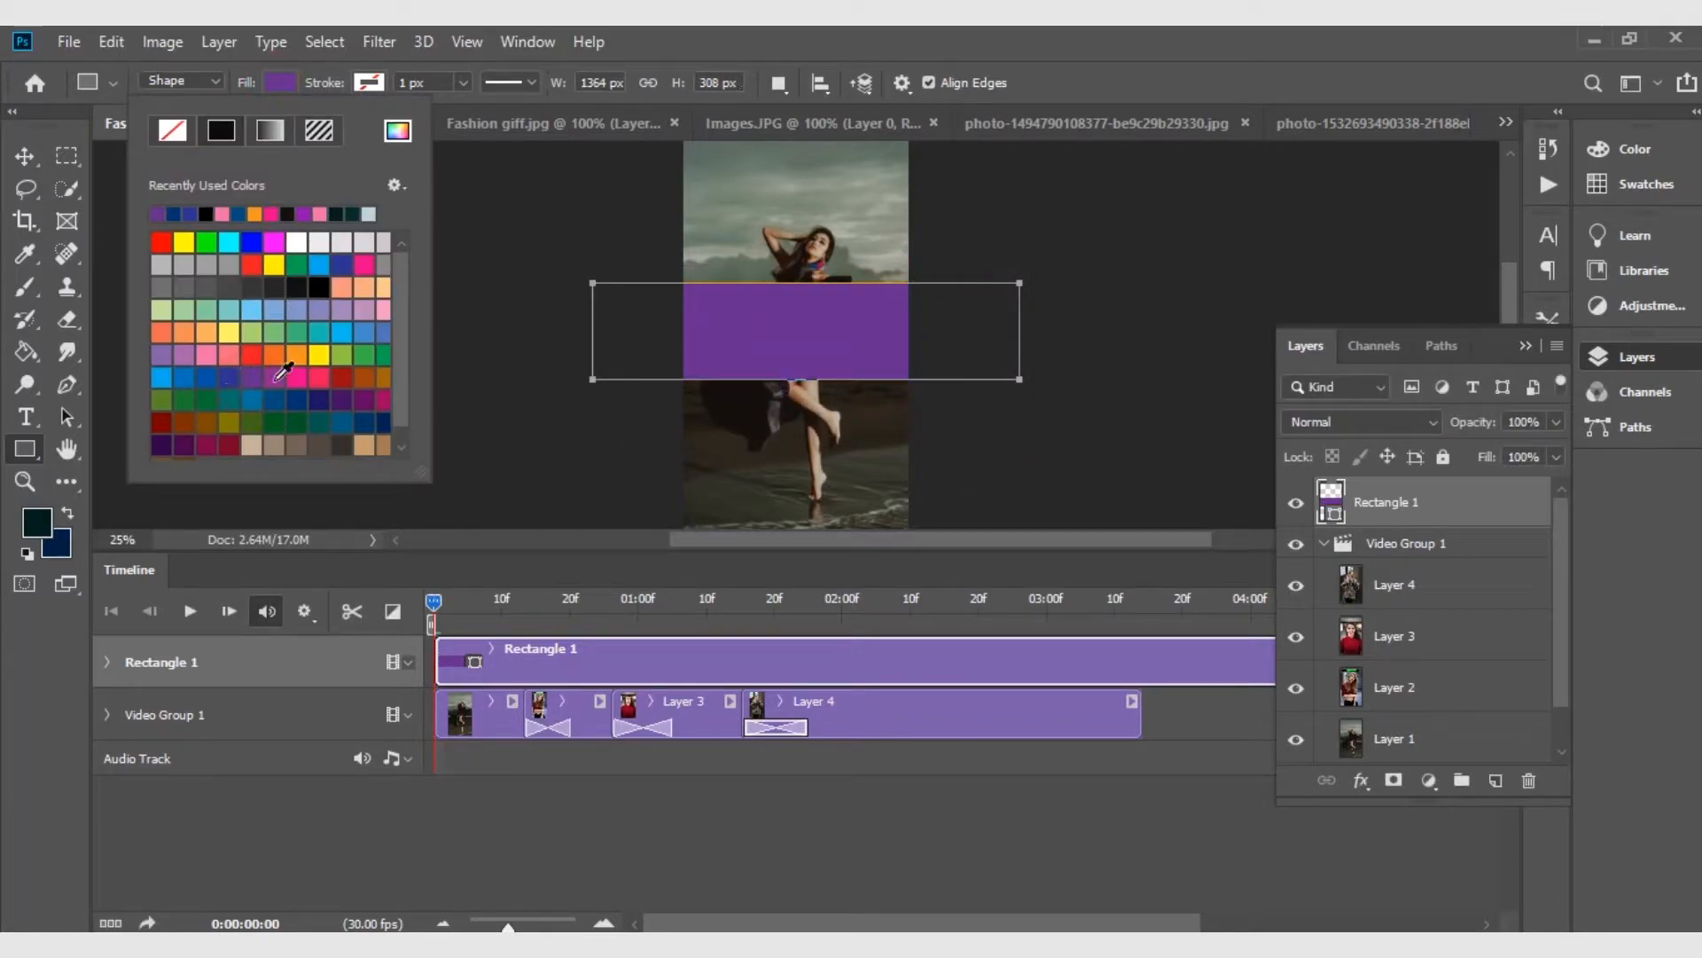
{"action": "left_click", "coordinate": [292, 399]}
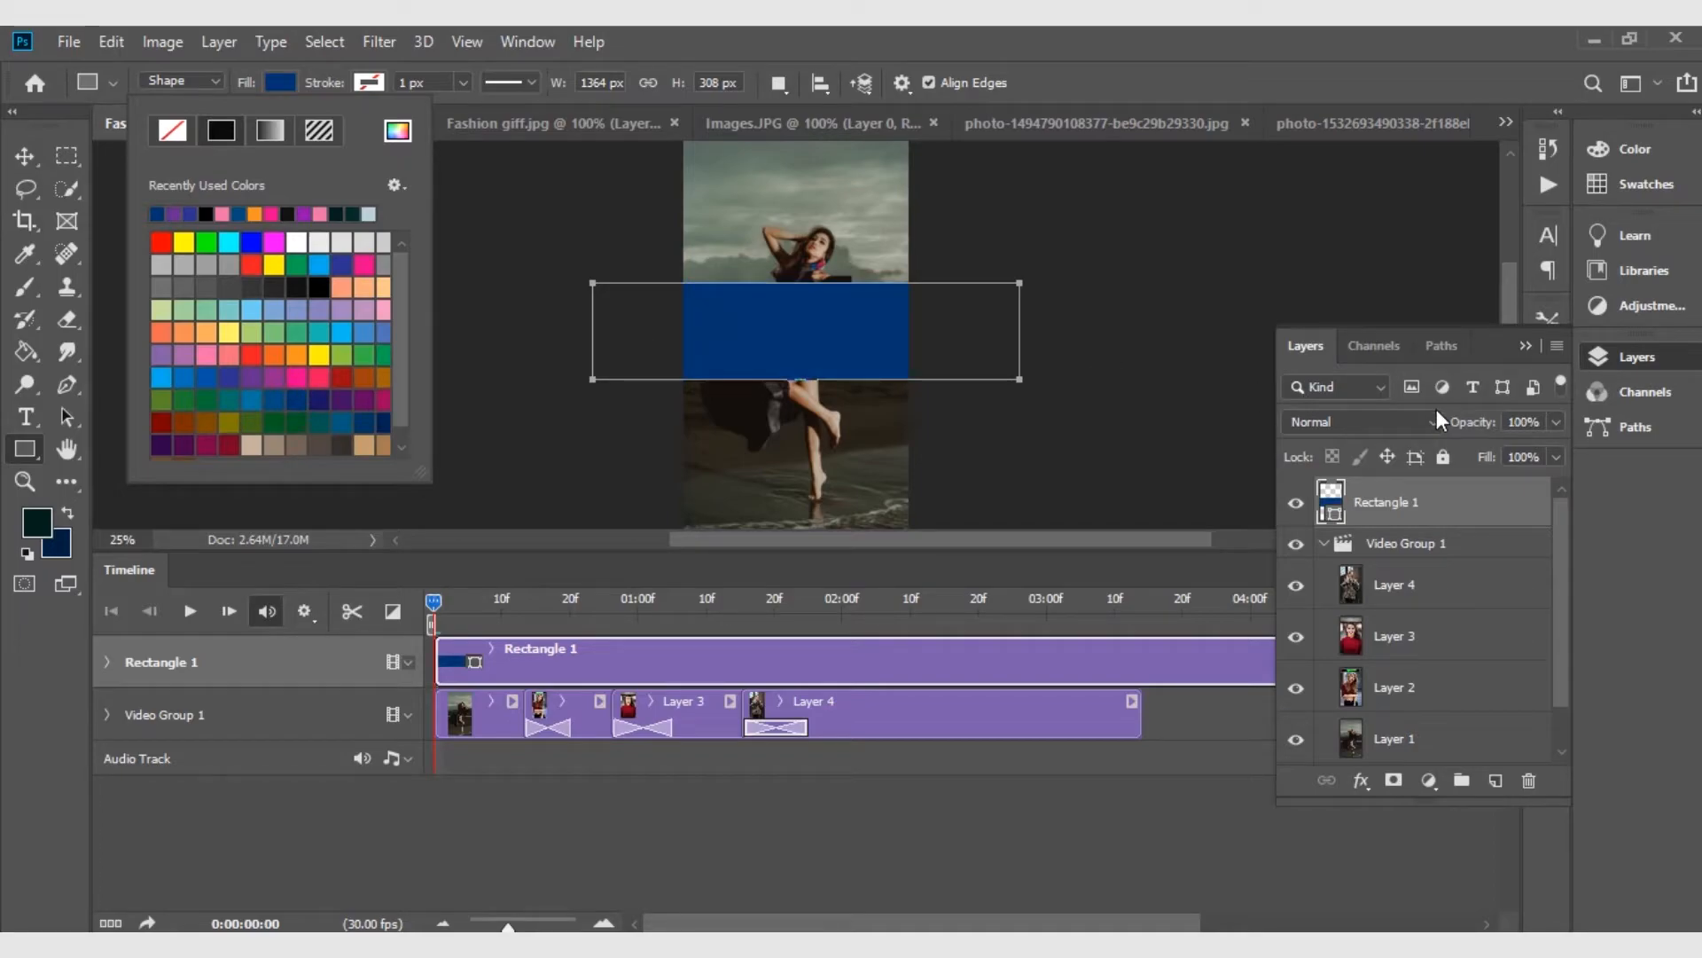
{"action": "left_click", "coordinate": [1438, 421]}
{"action": "left_click", "coordinate": [1558, 457]}
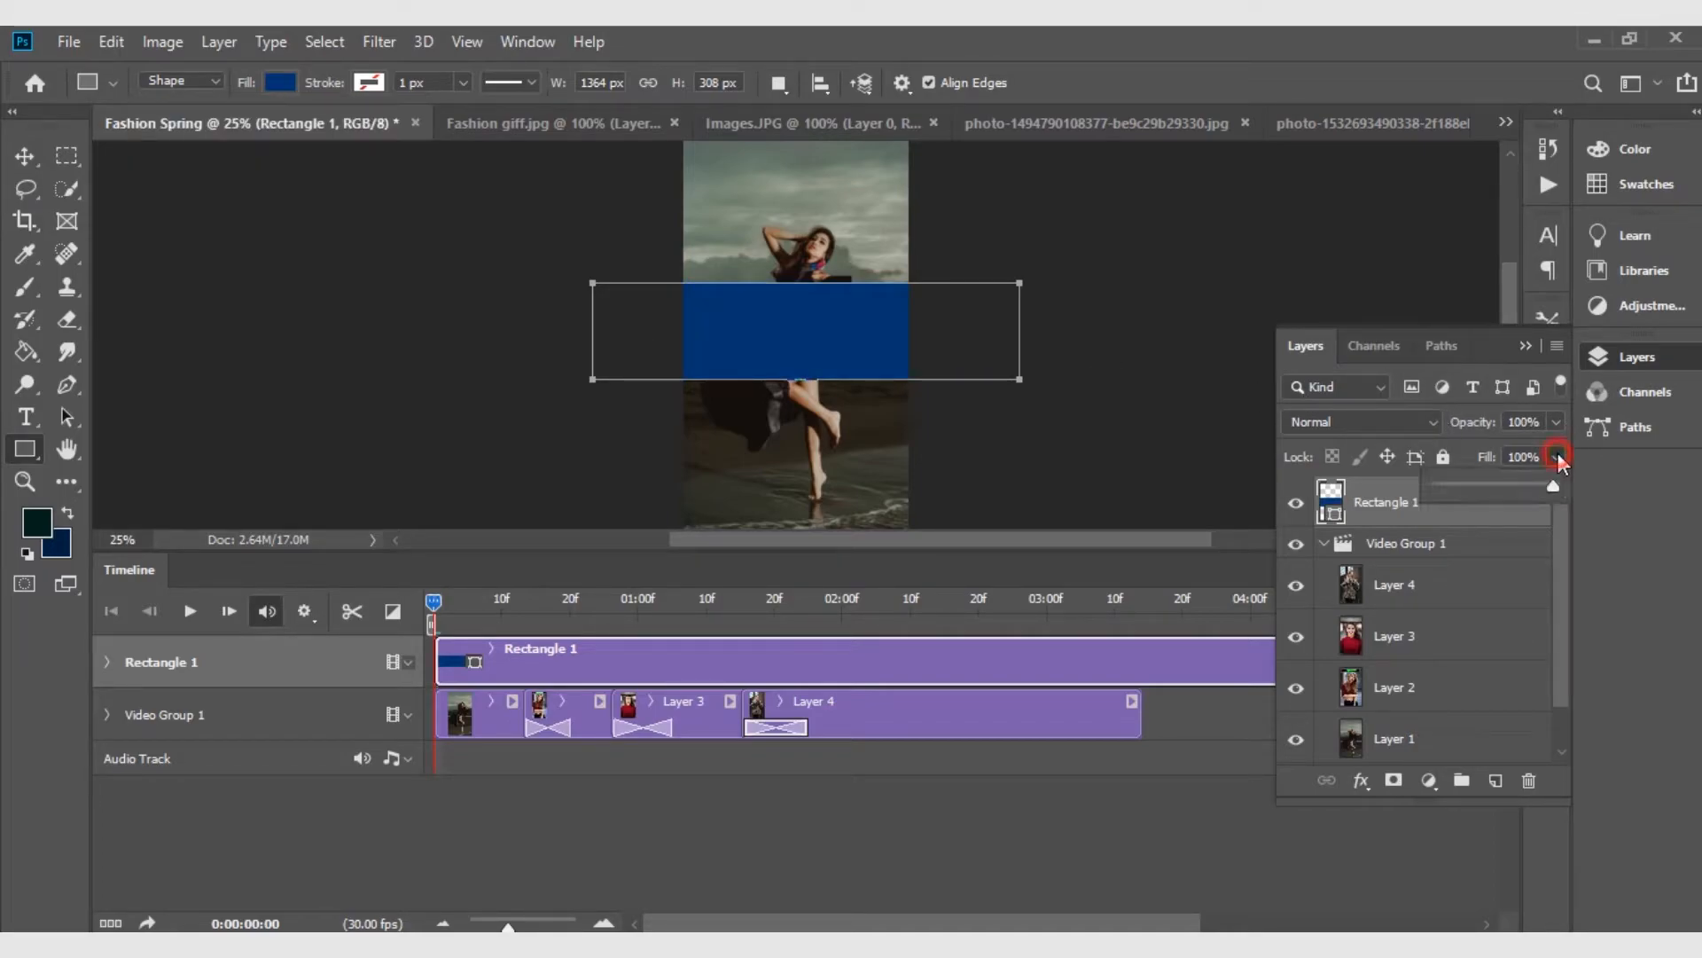
{"action": "left_click_drag", "start_coordinate": [1461, 485], "coordinate": [1504, 480]}
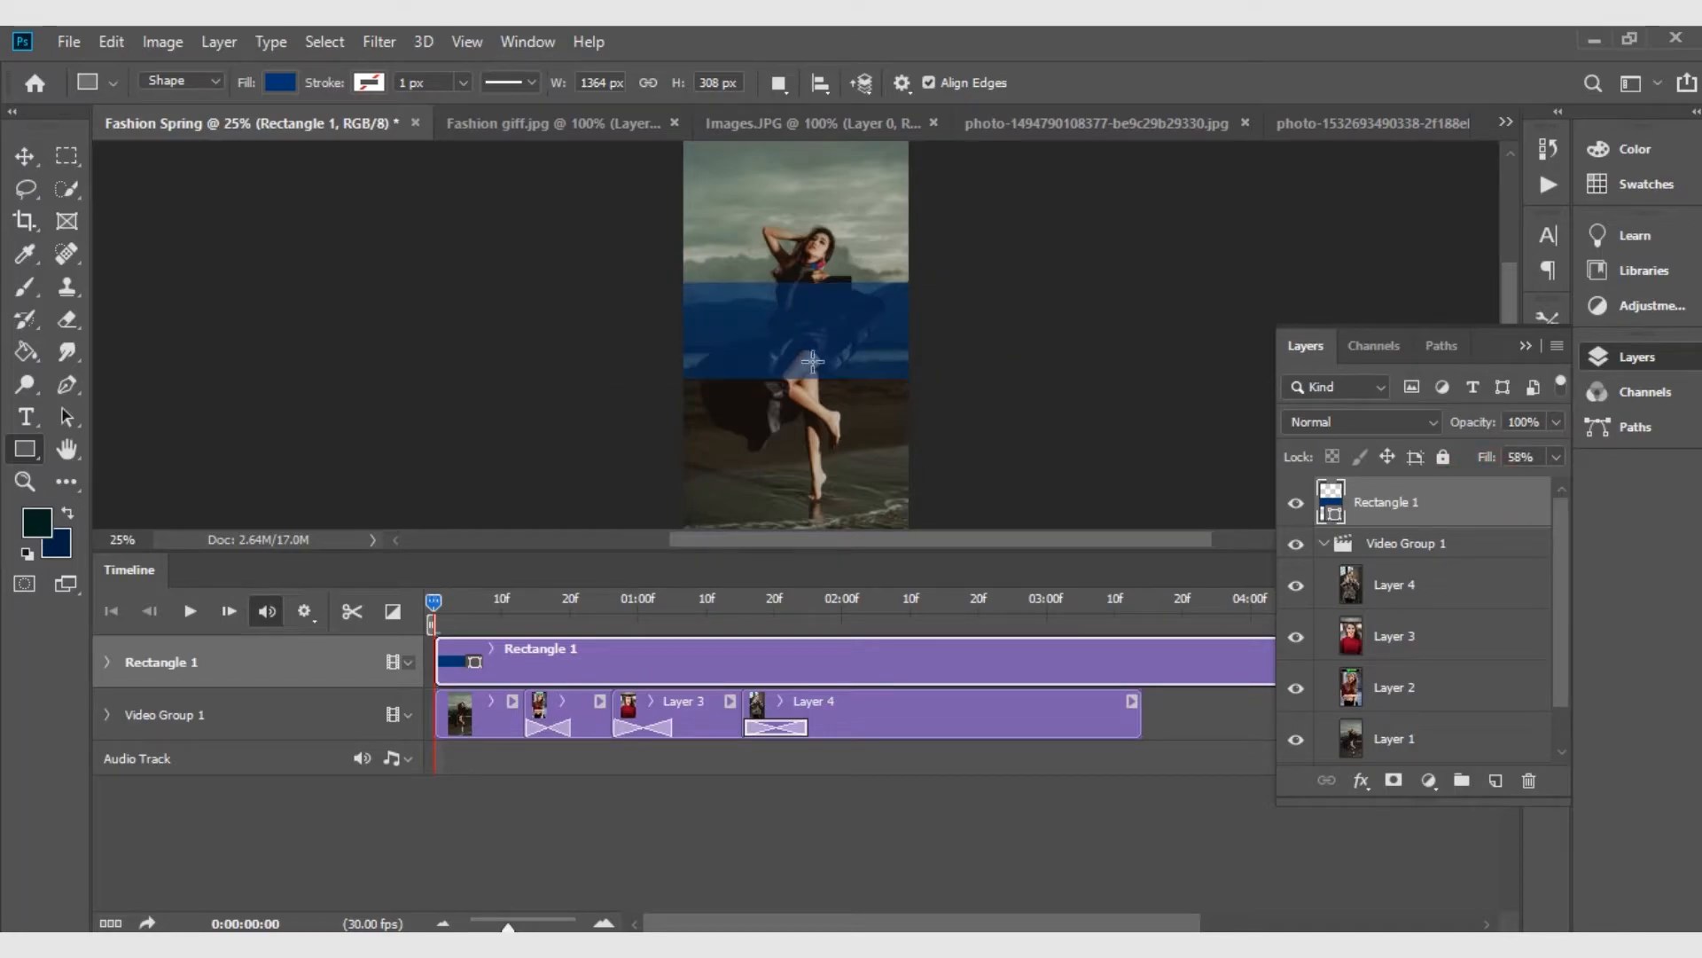
Rotate the rectangle by -32.38 degrees and scale it to 128.15% width and 131.05% height as a diagonal band across the canvas
{"action": "key", "text": "ctrl+t"}
{"action": "left_click_drag", "start_coordinate": [1031, 260], "coordinate": [1011, 124]}
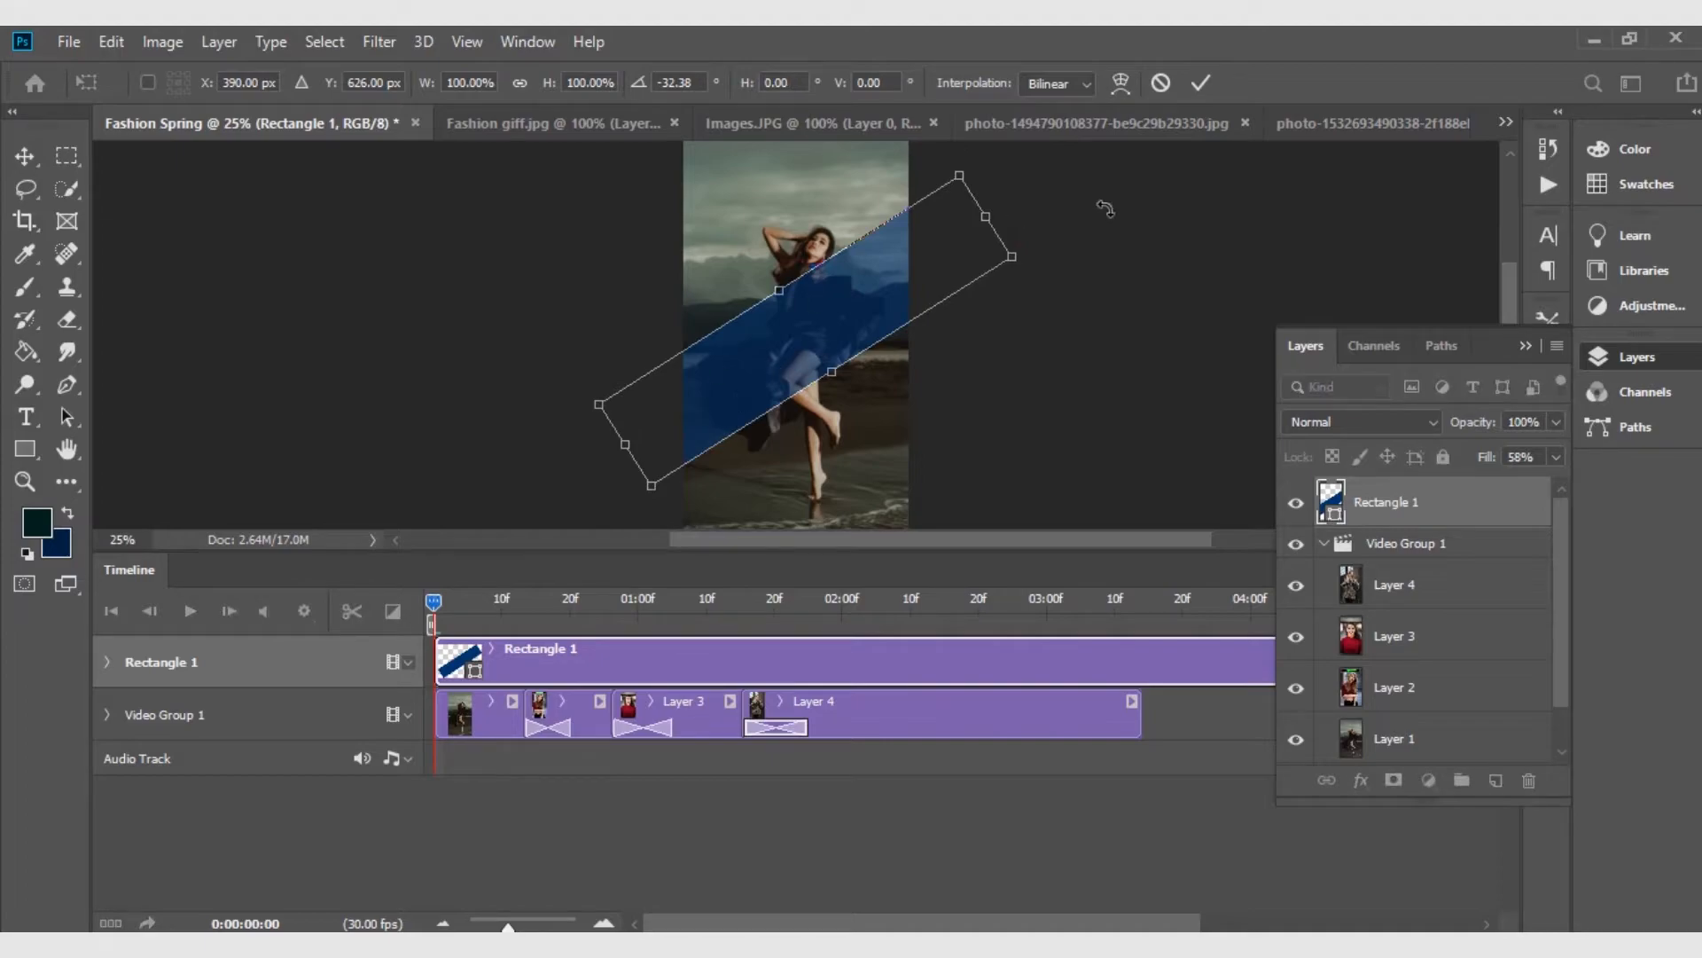
{"action": "left_click_drag", "start_coordinate": [1012, 257], "coordinate": [1087, 263]}
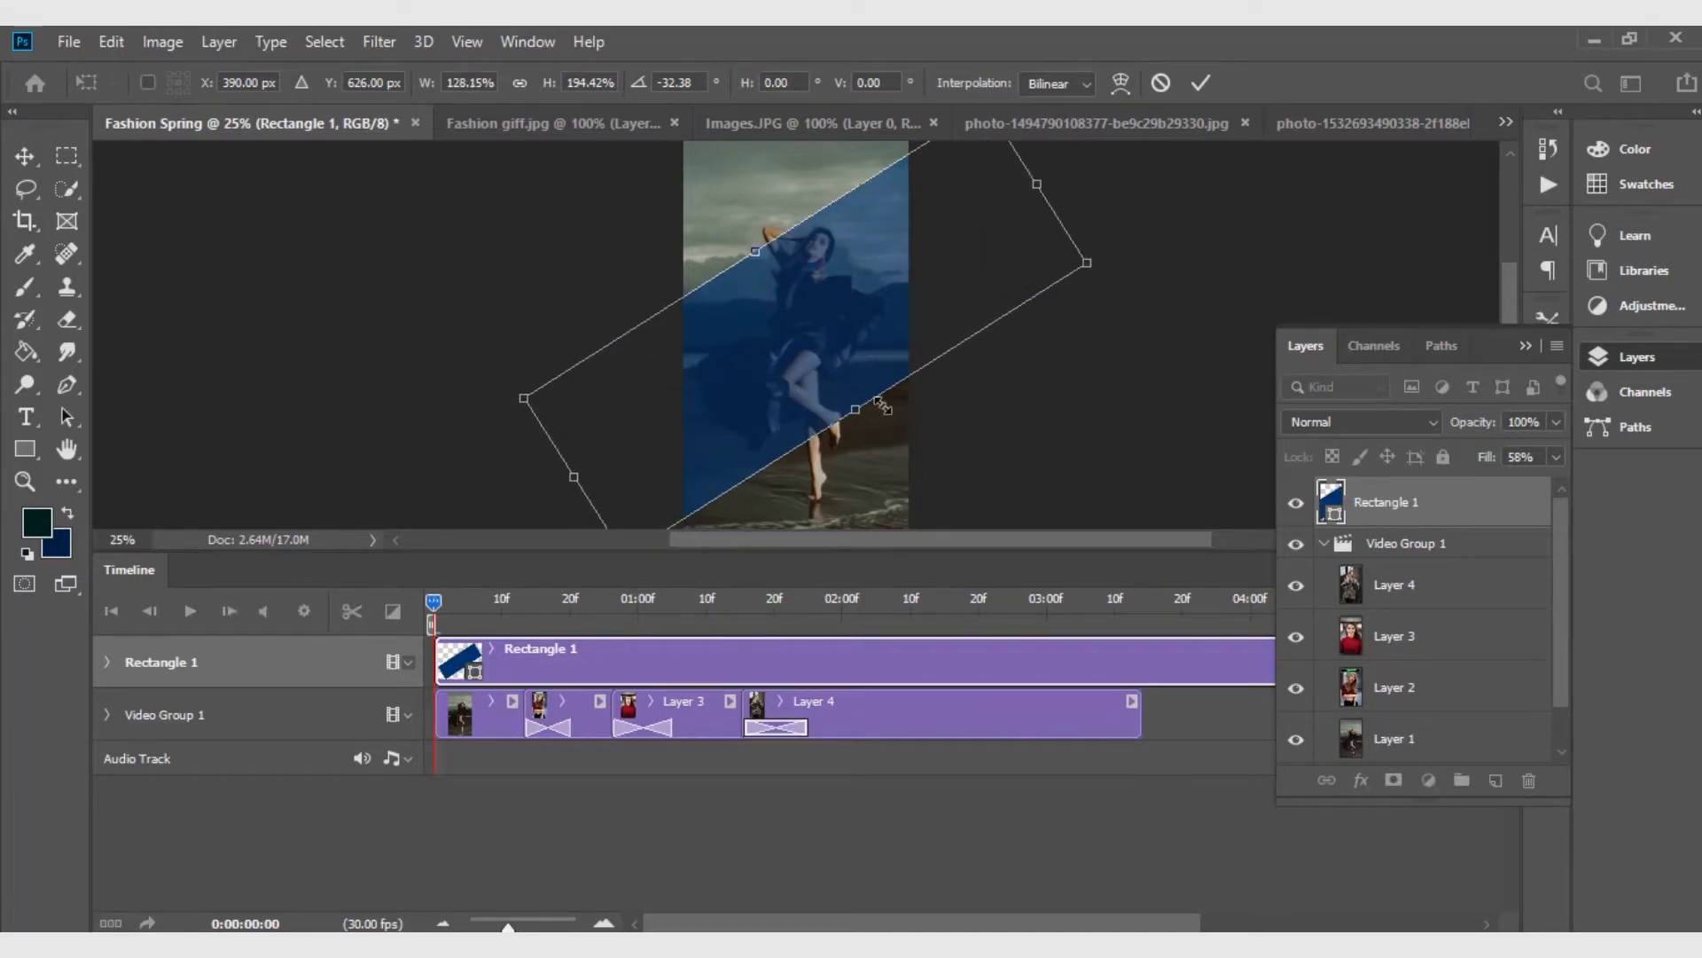
{"action": "left_click_drag", "start_coordinate": [858, 409], "coordinate": [825, 358]}
{"action": "left_click_drag", "start_coordinate": [765, 299], "coordinate": [786, 330]}
{"action": "key", "text": "Return"}
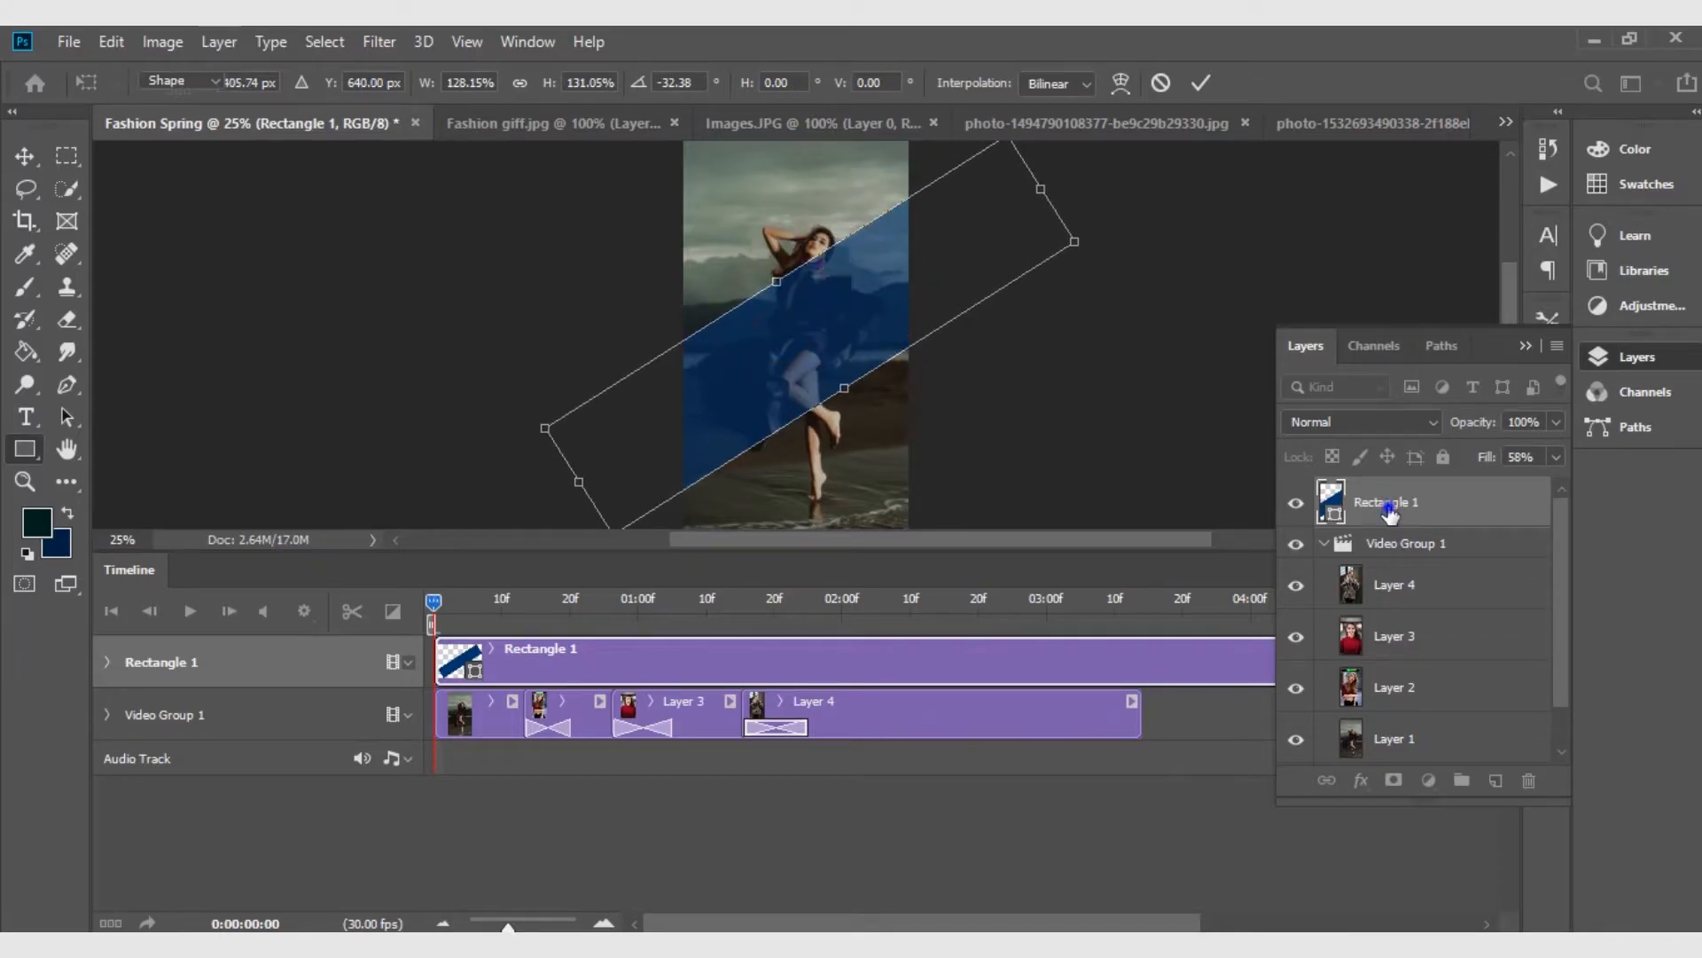
Convert the Rectangle 1 layer to a Smart Object
{"action": "right_click", "coordinate": [1389, 507]}
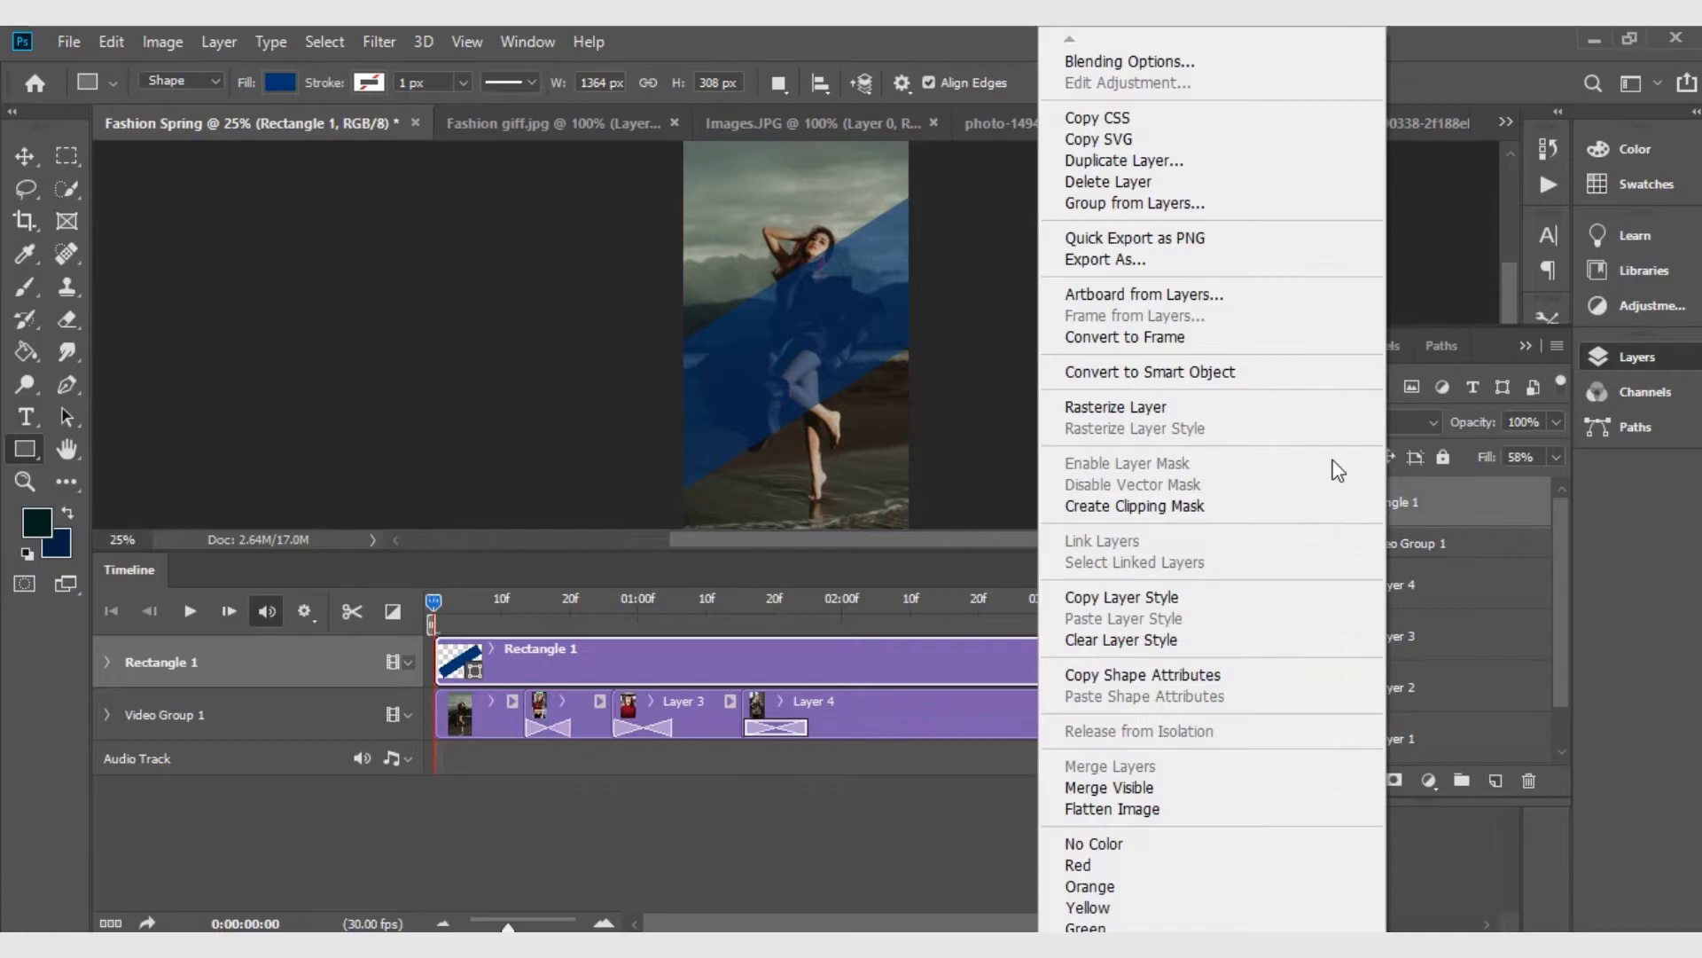
{"action": "left_click", "coordinate": [1150, 372]}
{"action": "key", "text": "ctrl+minus"}
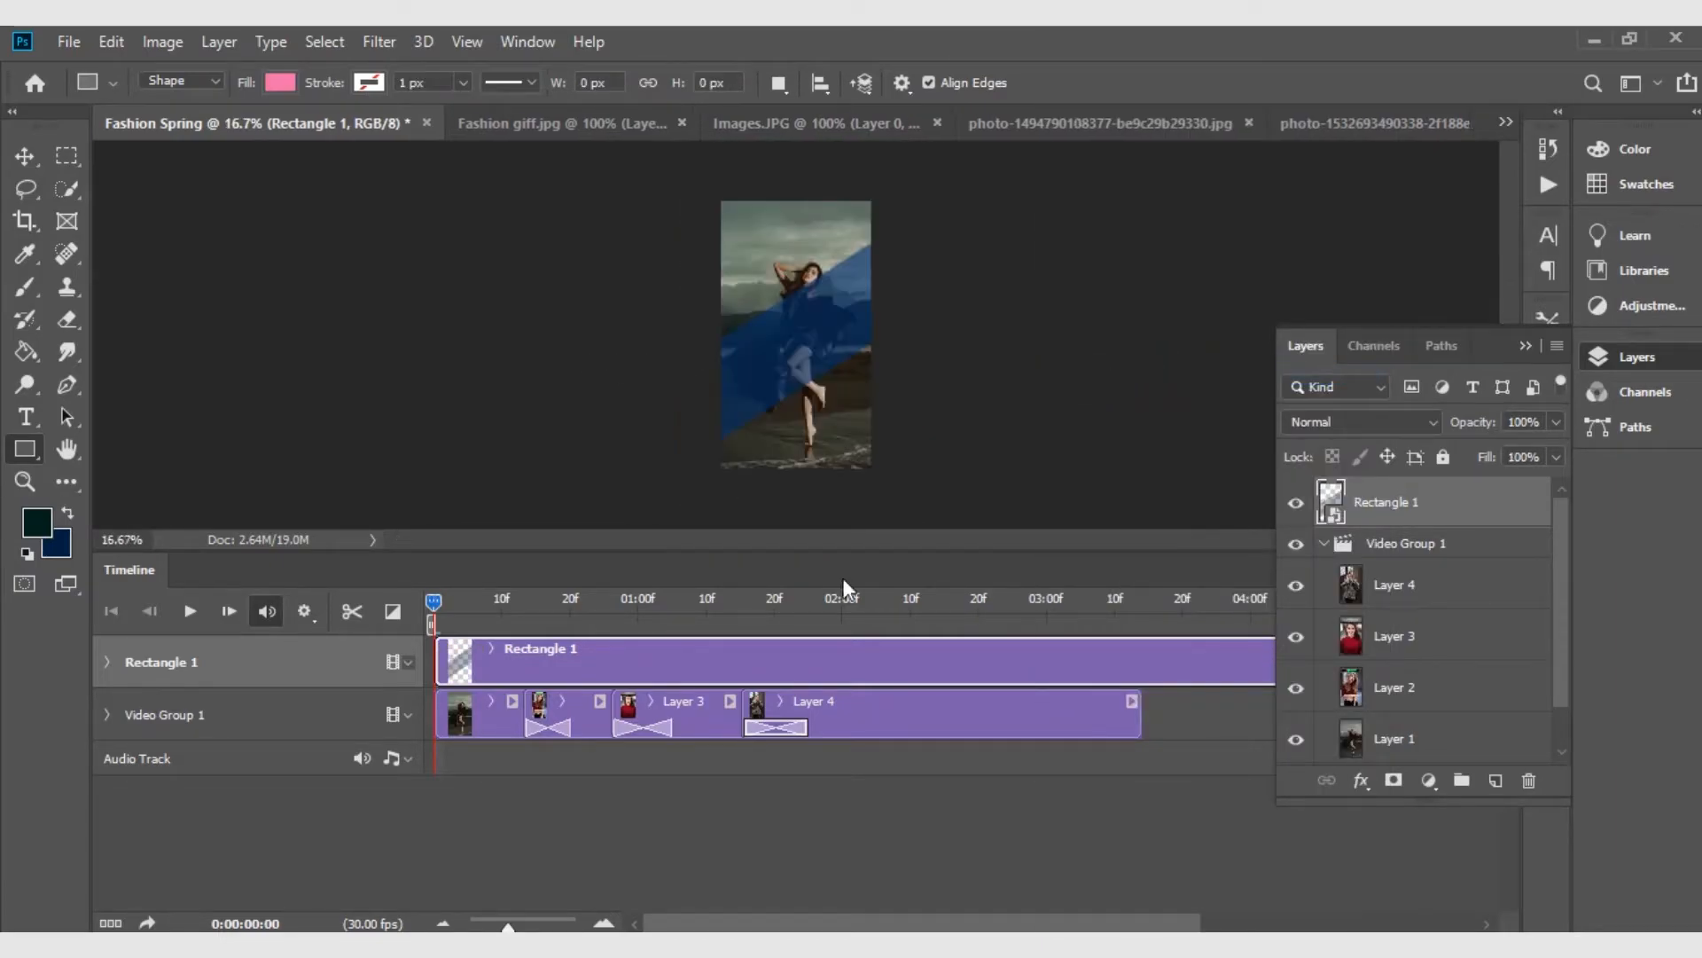
Move the blue band past the canvas's upper-left corner and set its first Transform keyframe at 0:00:00:02
{"action": "left_click", "coordinate": [107, 663]}
{"action": "key", "text": "v"}
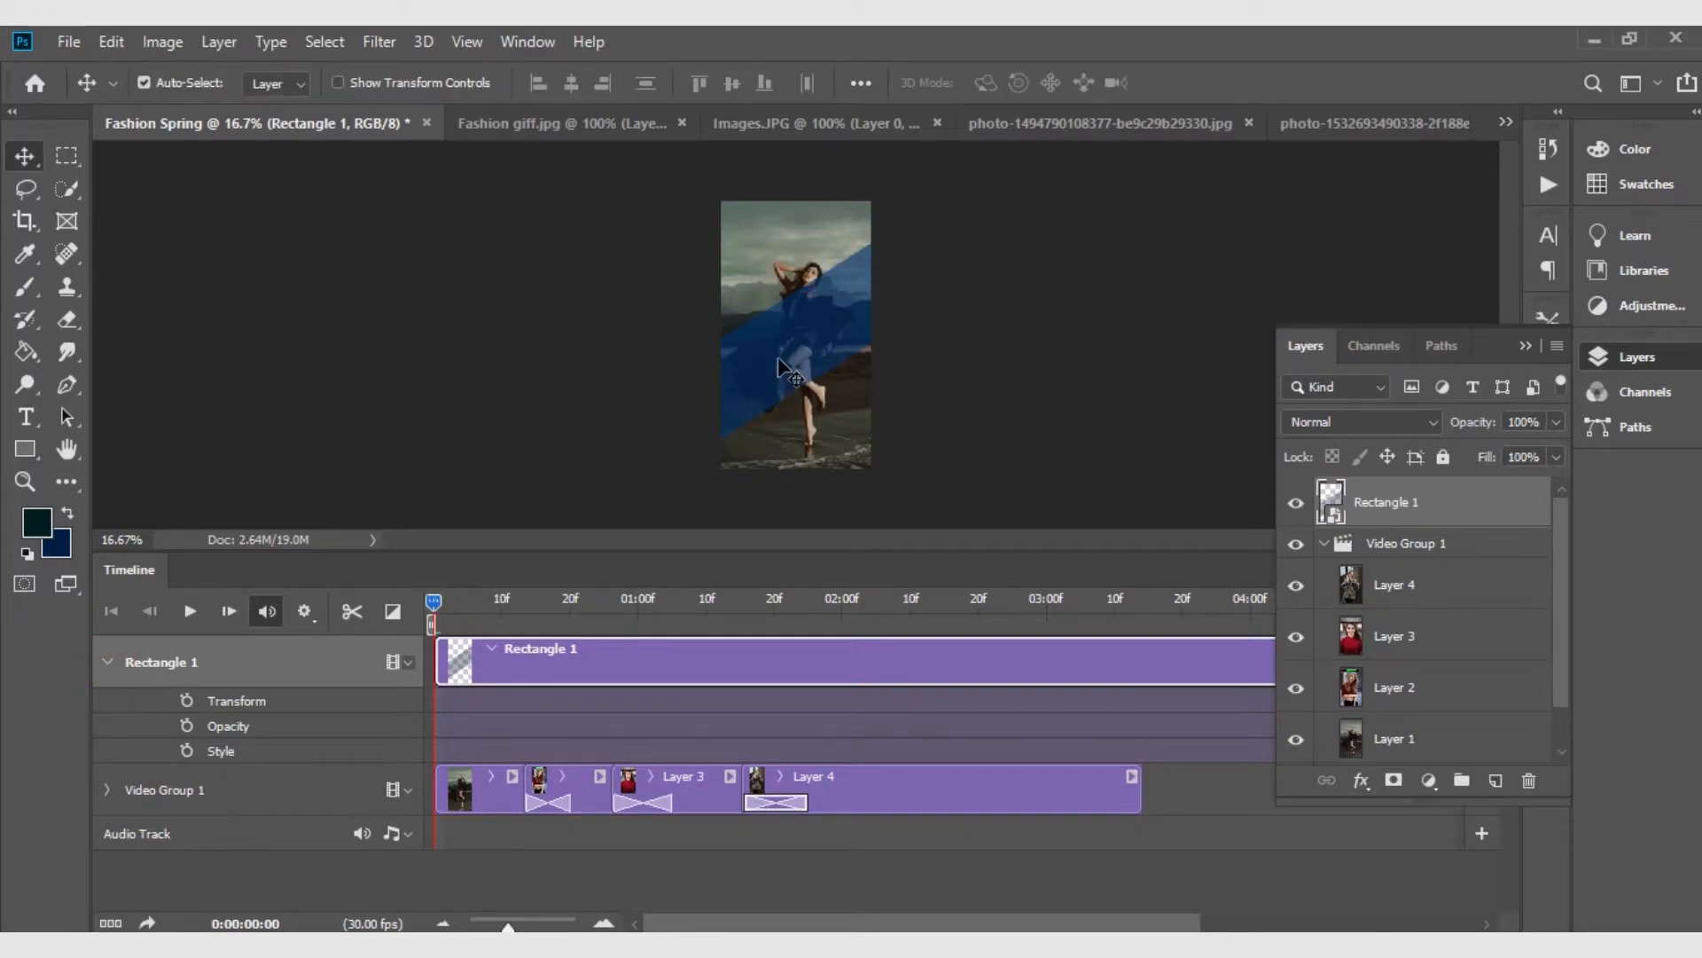
{"action": "left_click_drag", "start_coordinate": [784, 346], "coordinate": [693, 174]}
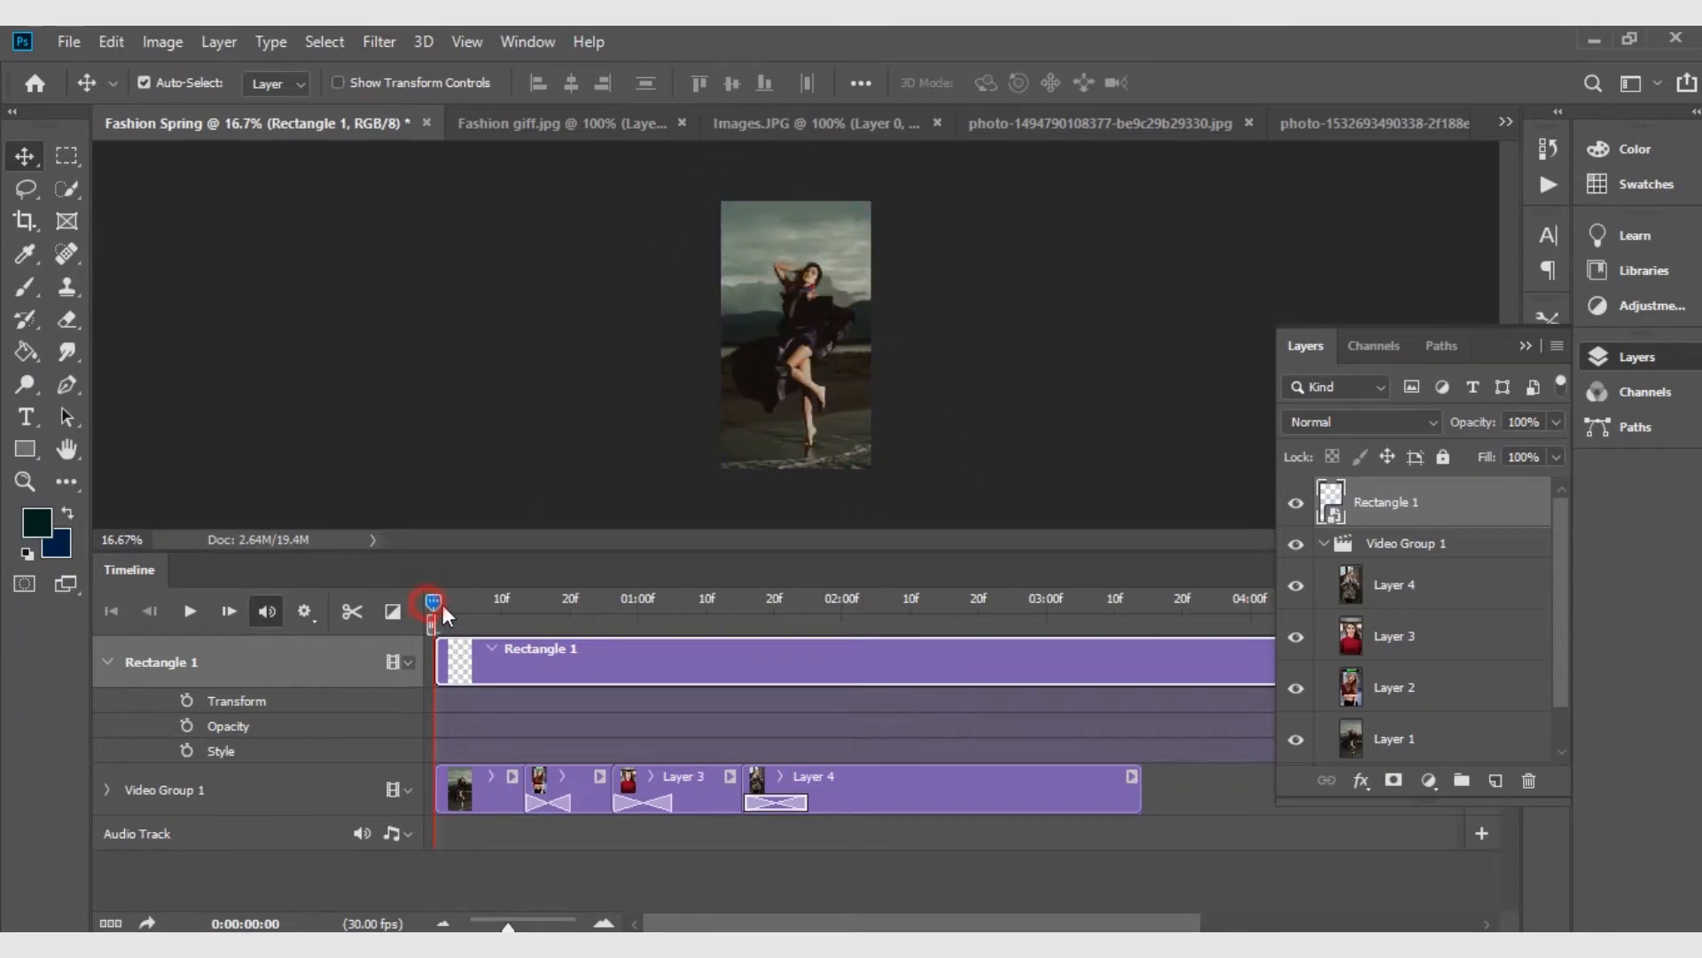
{"action": "left_click", "coordinate": [186, 701]}
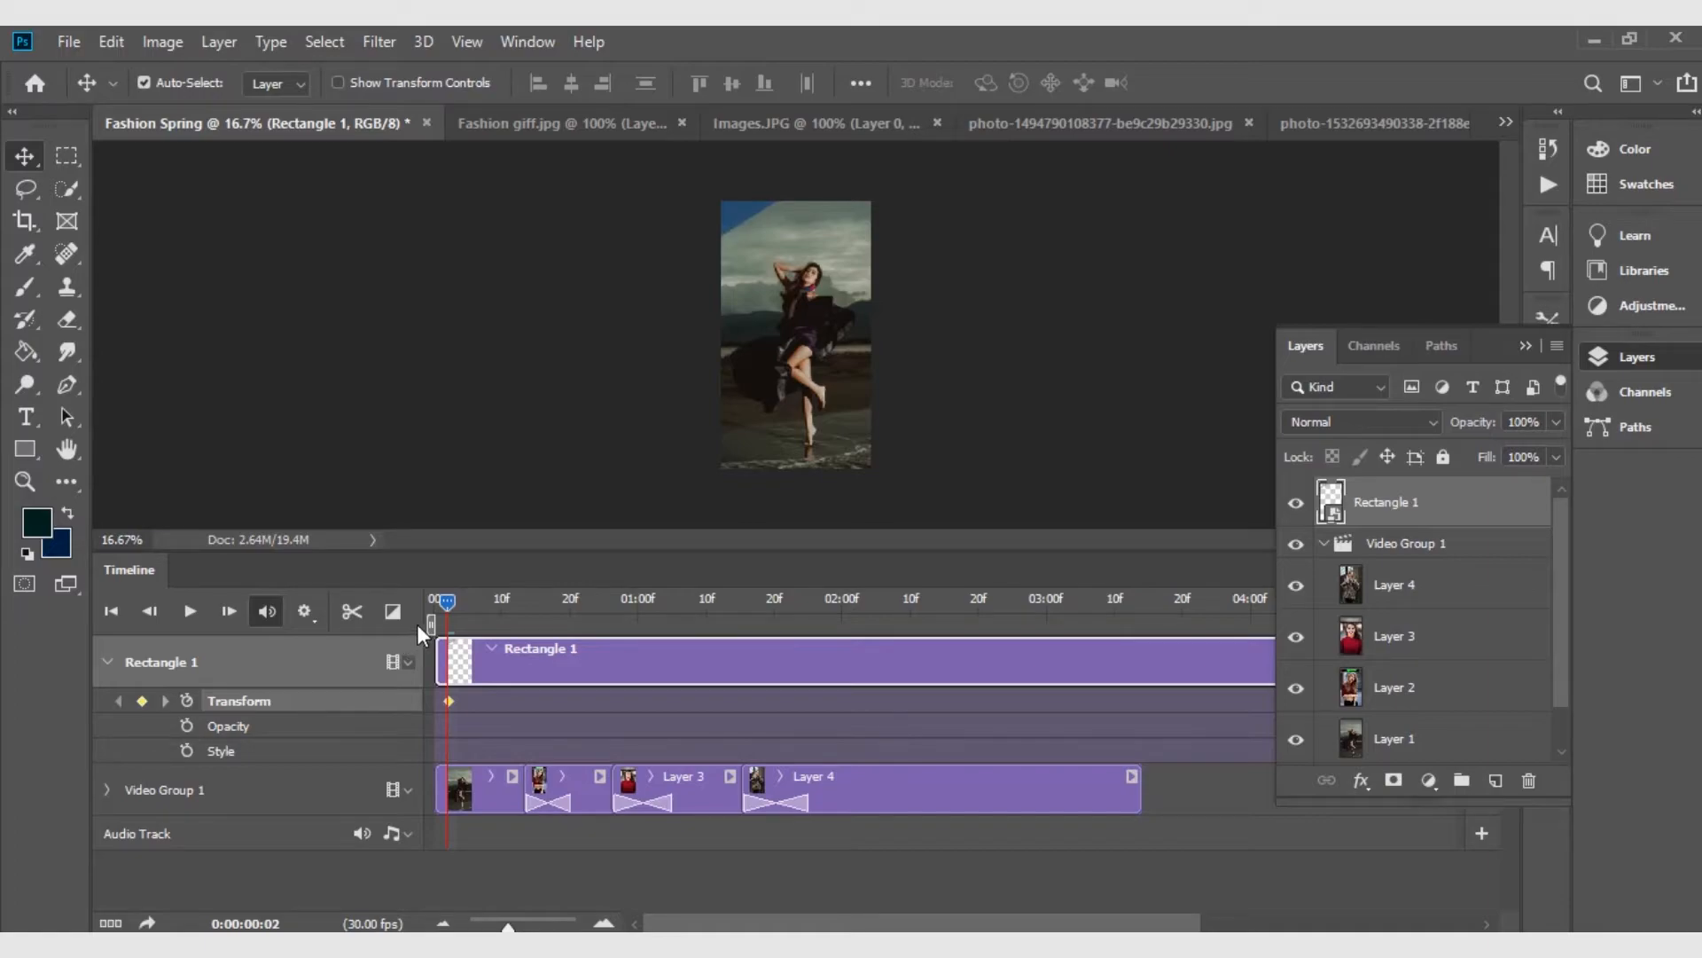
Add Transform keyframes at 0:00:00:13, 0:00:00:20 and 0:00:00:27, shifting the blue band diagonally into the upper part of the photo
{"action": "left_click_drag", "start_coordinate": [450, 600], "coordinate": [521, 626]}
{"action": "left_click_drag", "start_coordinate": [733, 202], "coordinate": [773, 252]}
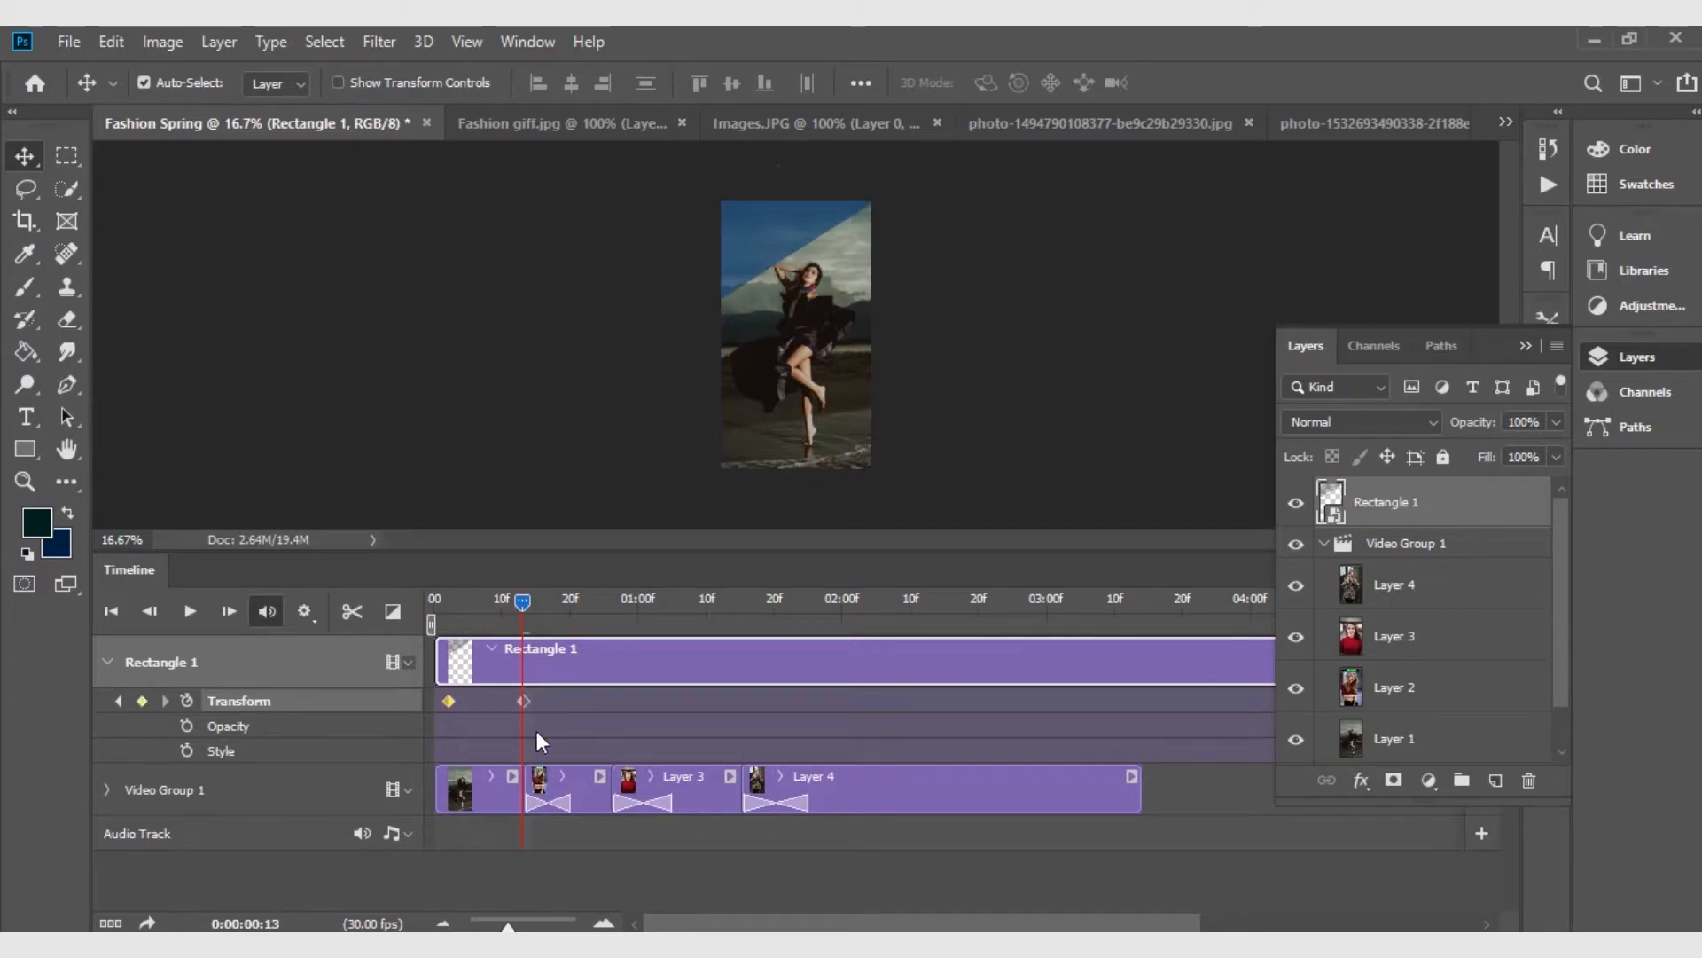
{"action": "left_click_drag", "start_coordinate": [538, 603], "coordinate": [596, 596]}
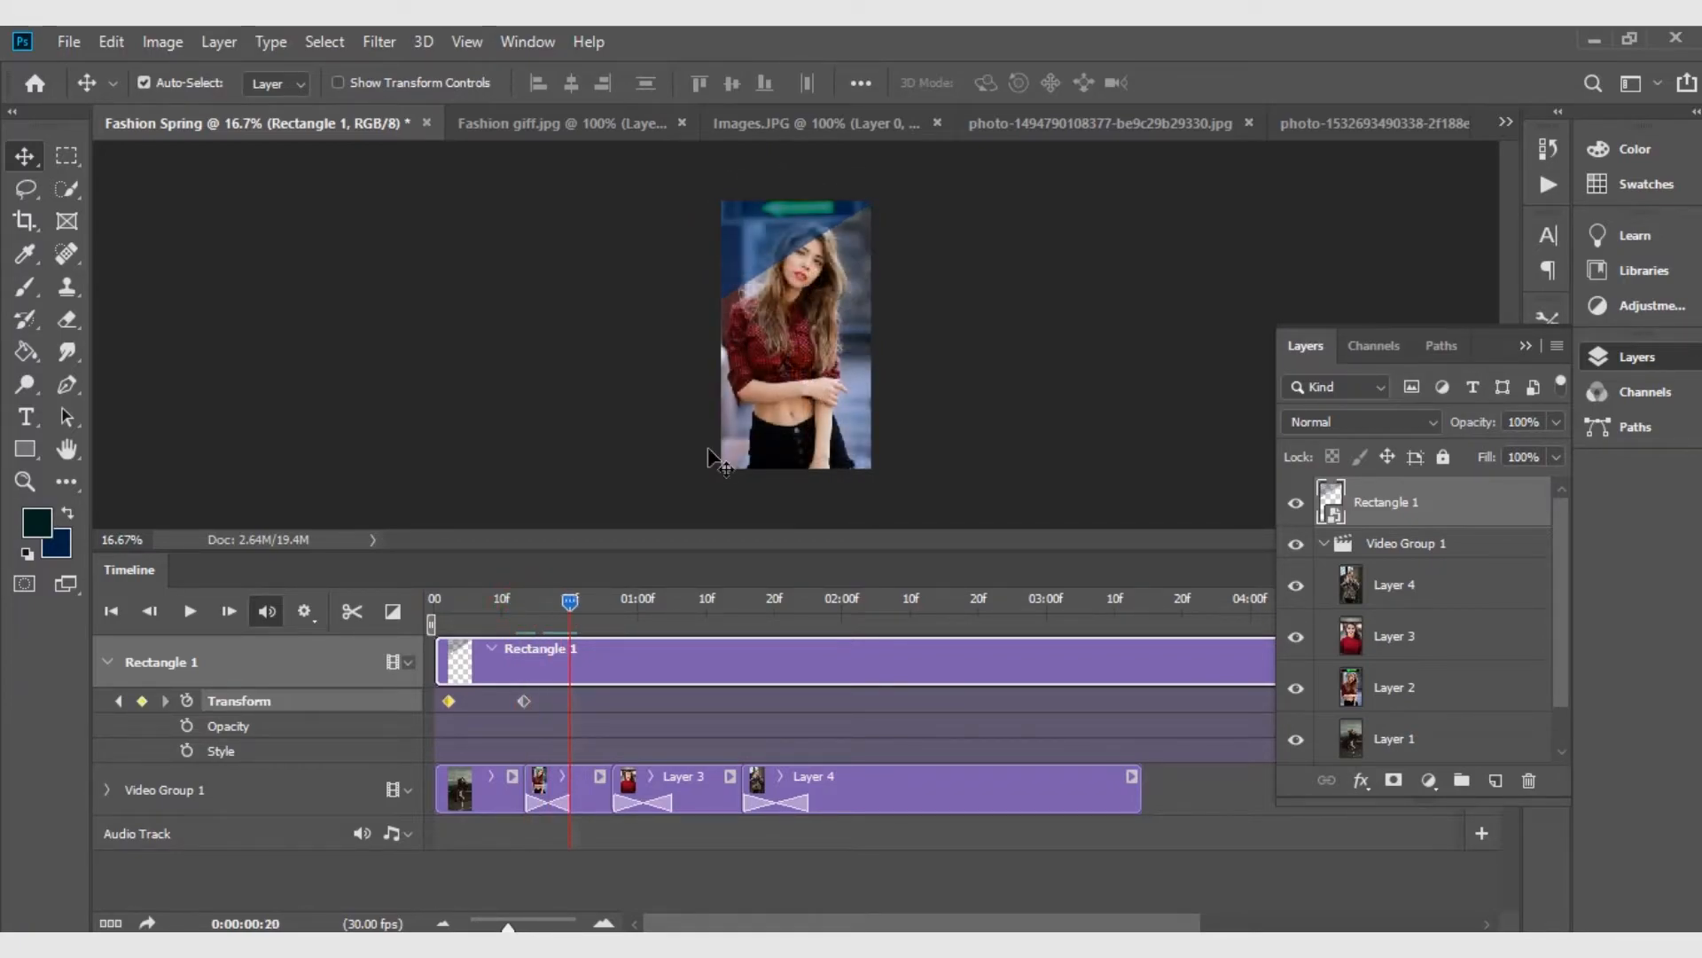
{"action": "left_click_drag", "start_coordinate": [778, 259], "coordinate": [802, 306]}
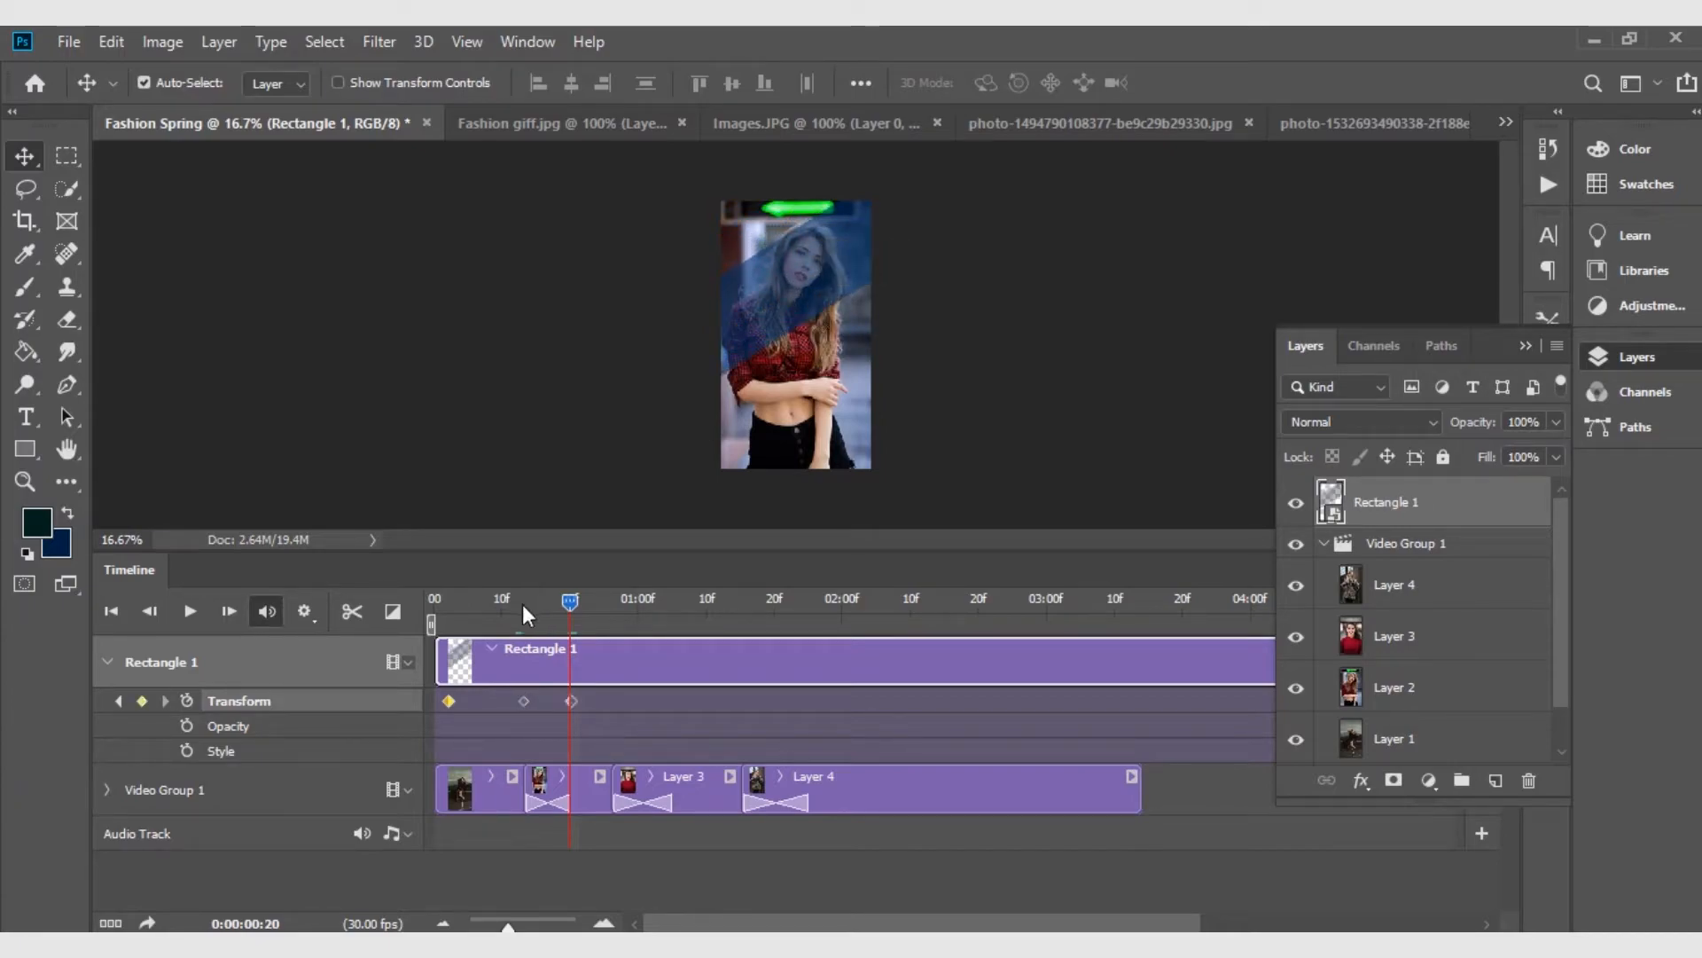
{"action": "left_click_drag", "start_coordinate": [606, 604], "coordinate": [619, 604]}
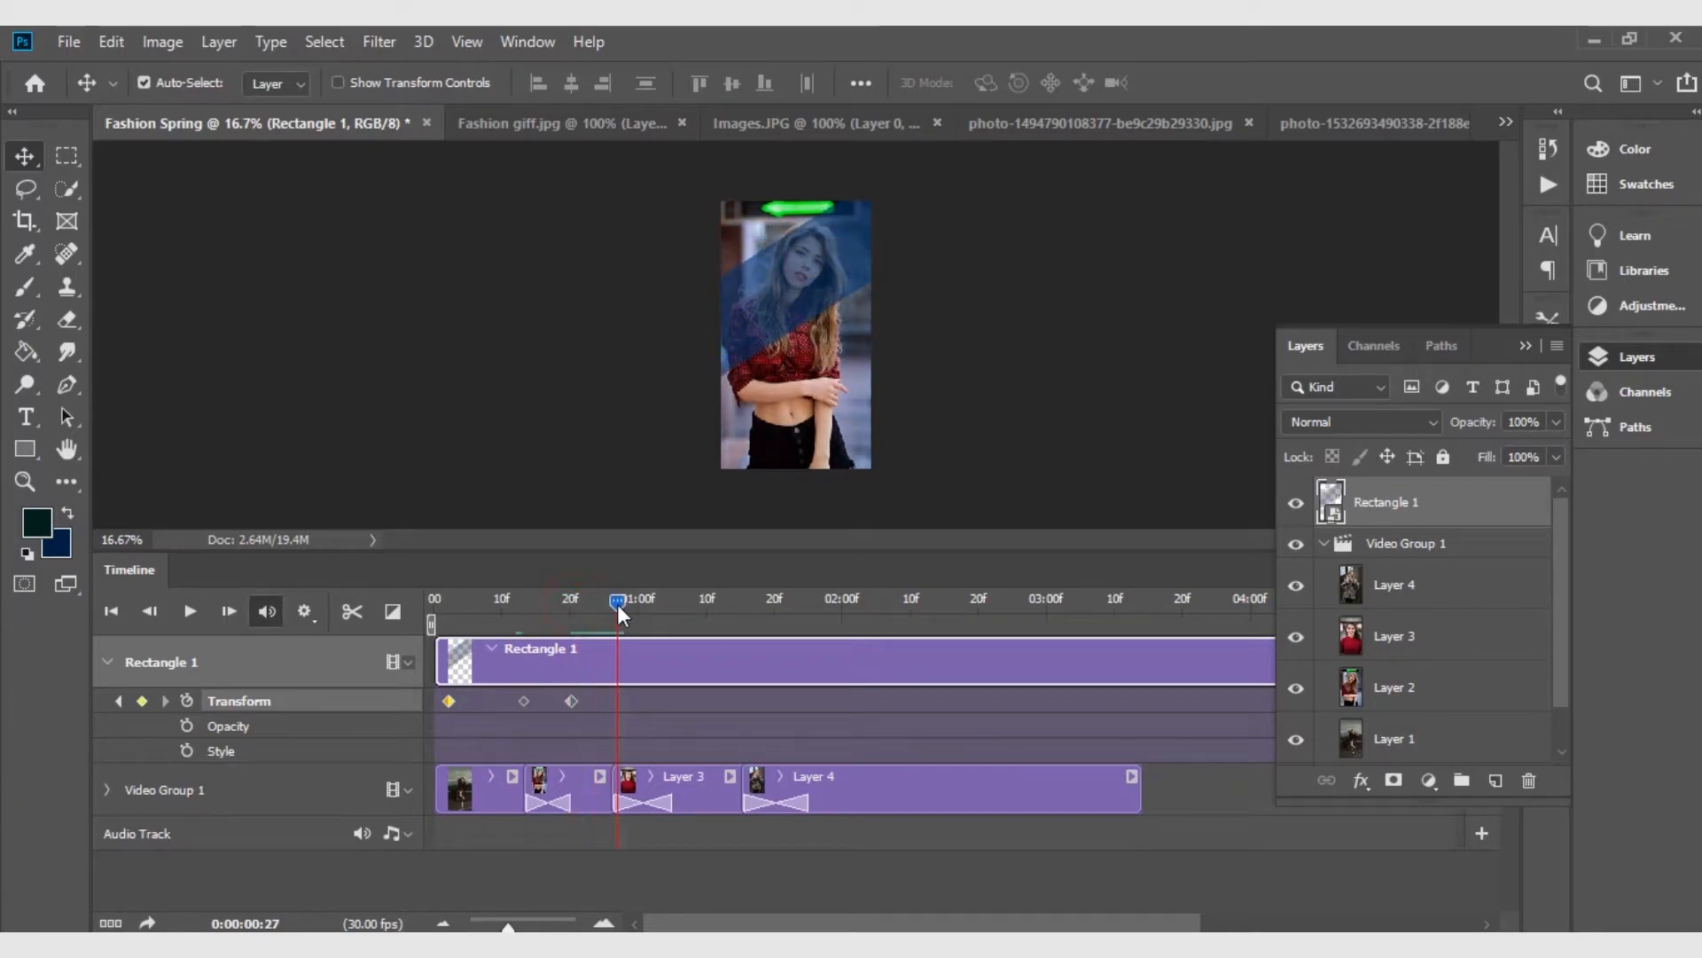
{"action": "left_click_drag", "start_coordinate": [787, 294], "coordinate": [791, 333]}
Add Transform keyframes at 0:00:01:07, 0:00:01:16 and 0:00:01:22, lowering the blue band further towards the bottom of the canvas
{"action": "left_click_drag", "start_coordinate": [619, 604], "coordinate": [685, 606]}
{"action": "left_click_drag", "start_coordinate": [813, 309], "coordinate": [803, 380]}
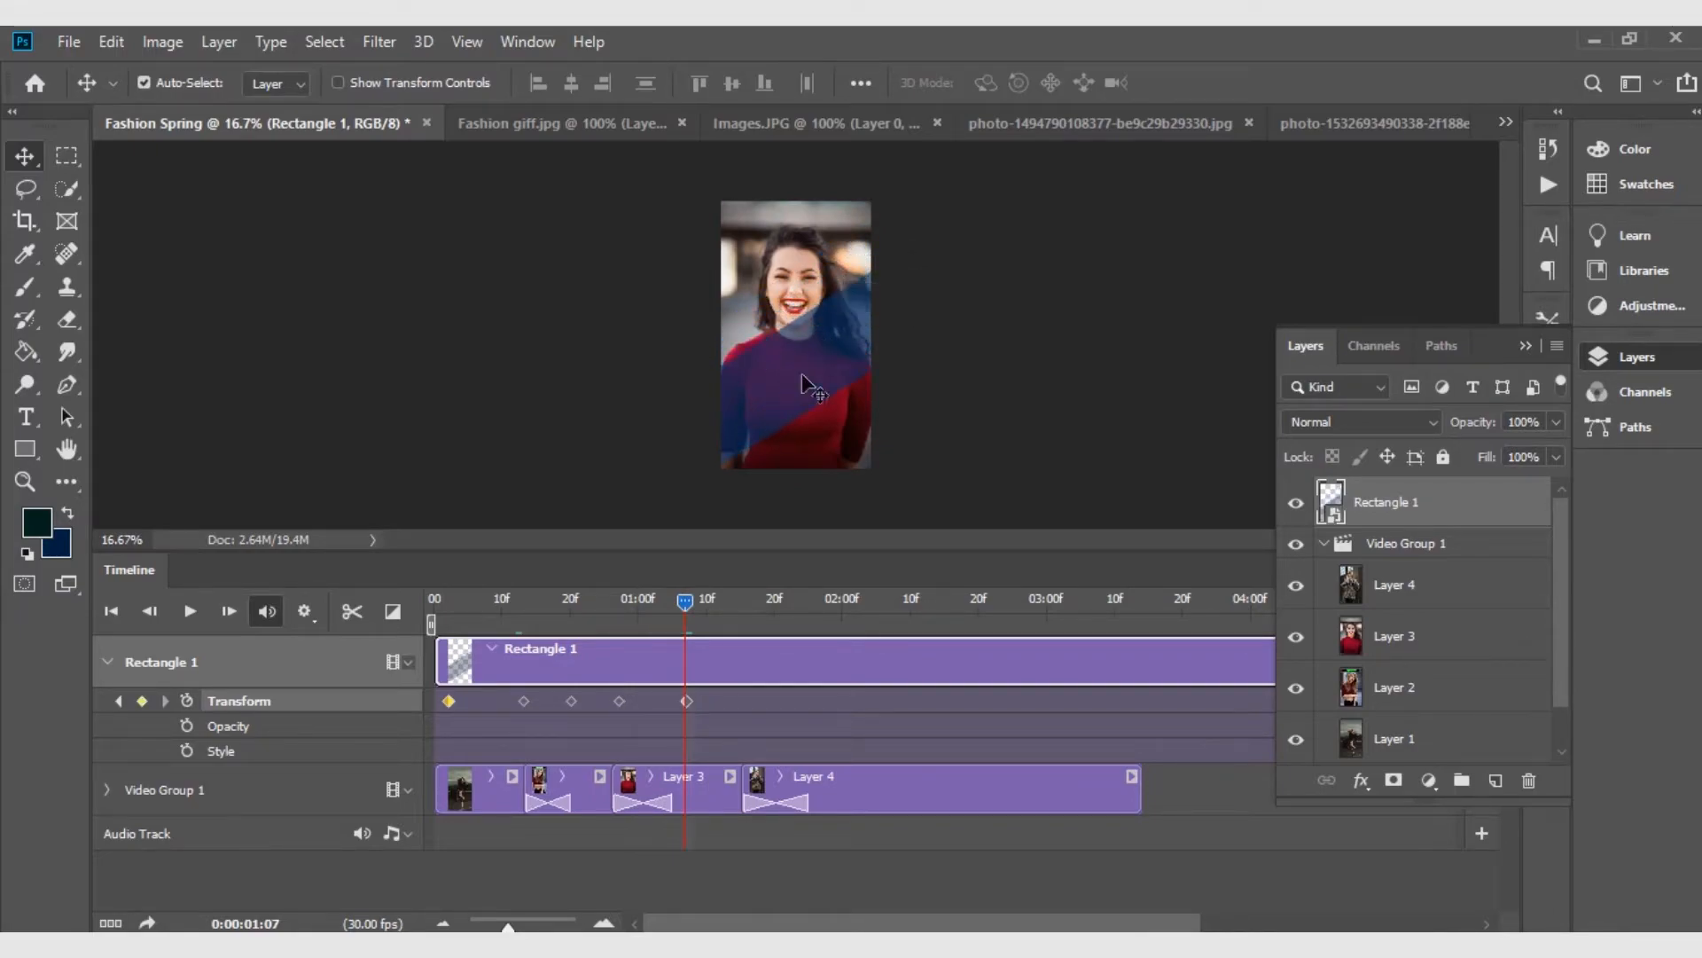
{"action": "left_click_drag", "start_coordinate": [687, 607], "coordinate": [749, 609]}
{"action": "left_click_drag", "start_coordinate": [750, 318], "coordinate": [798, 397]}
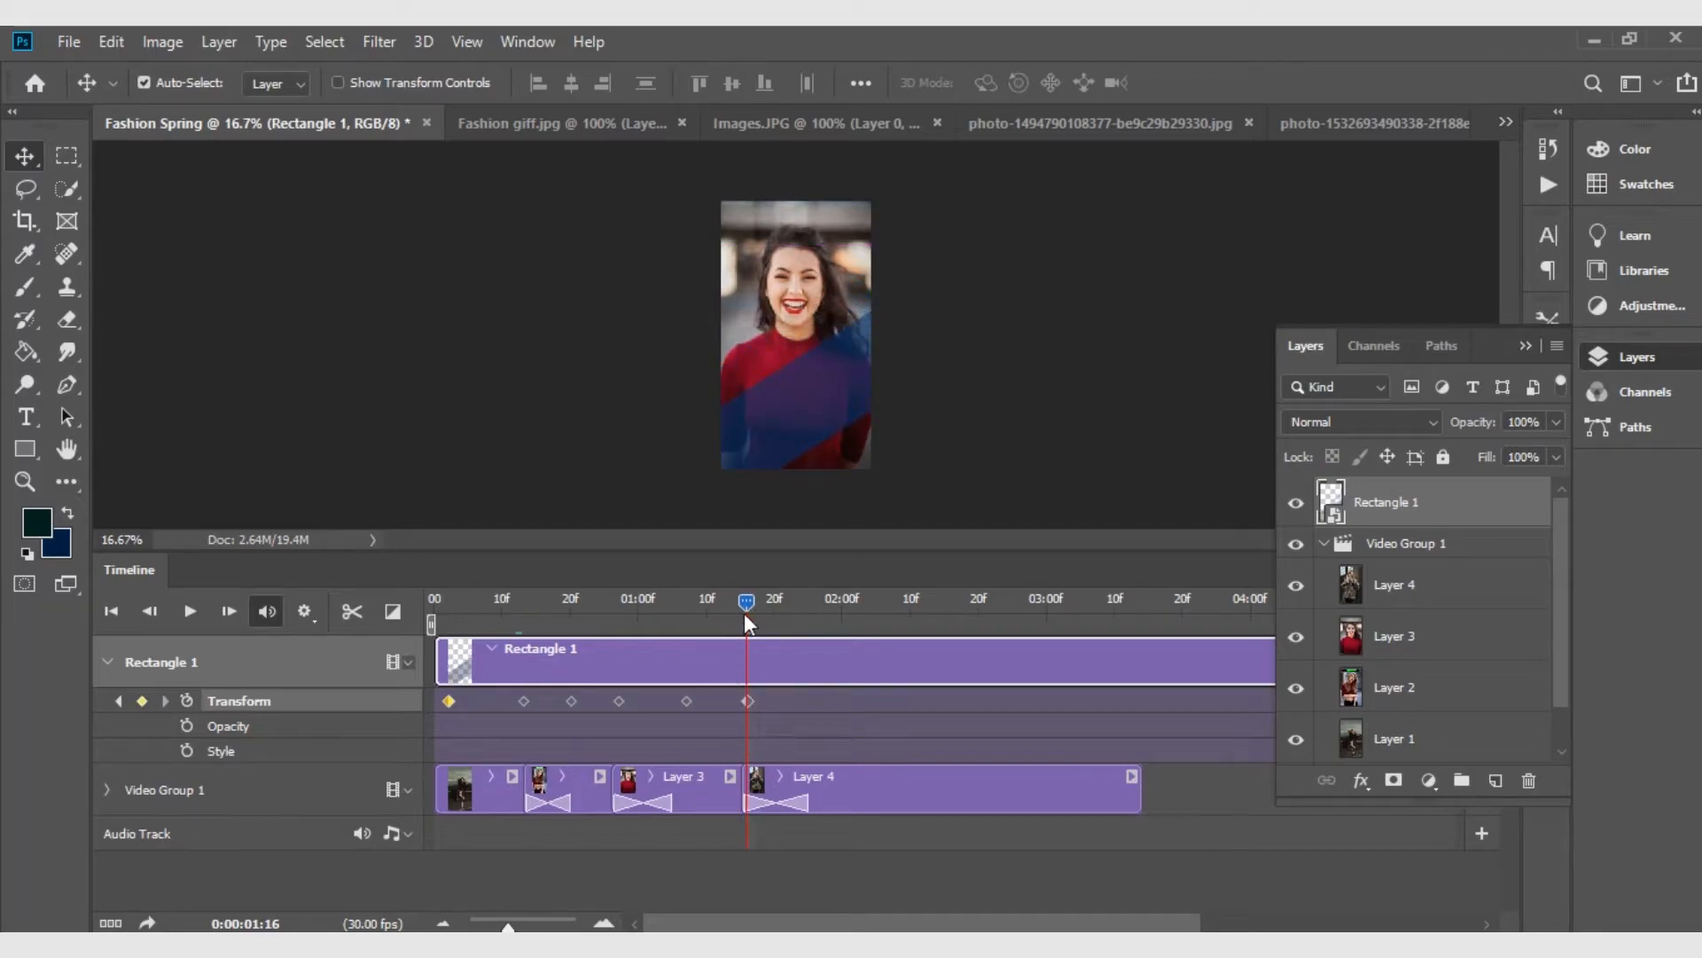
{"action": "left_click_drag", "start_coordinate": [747, 602], "coordinate": [789, 645]}
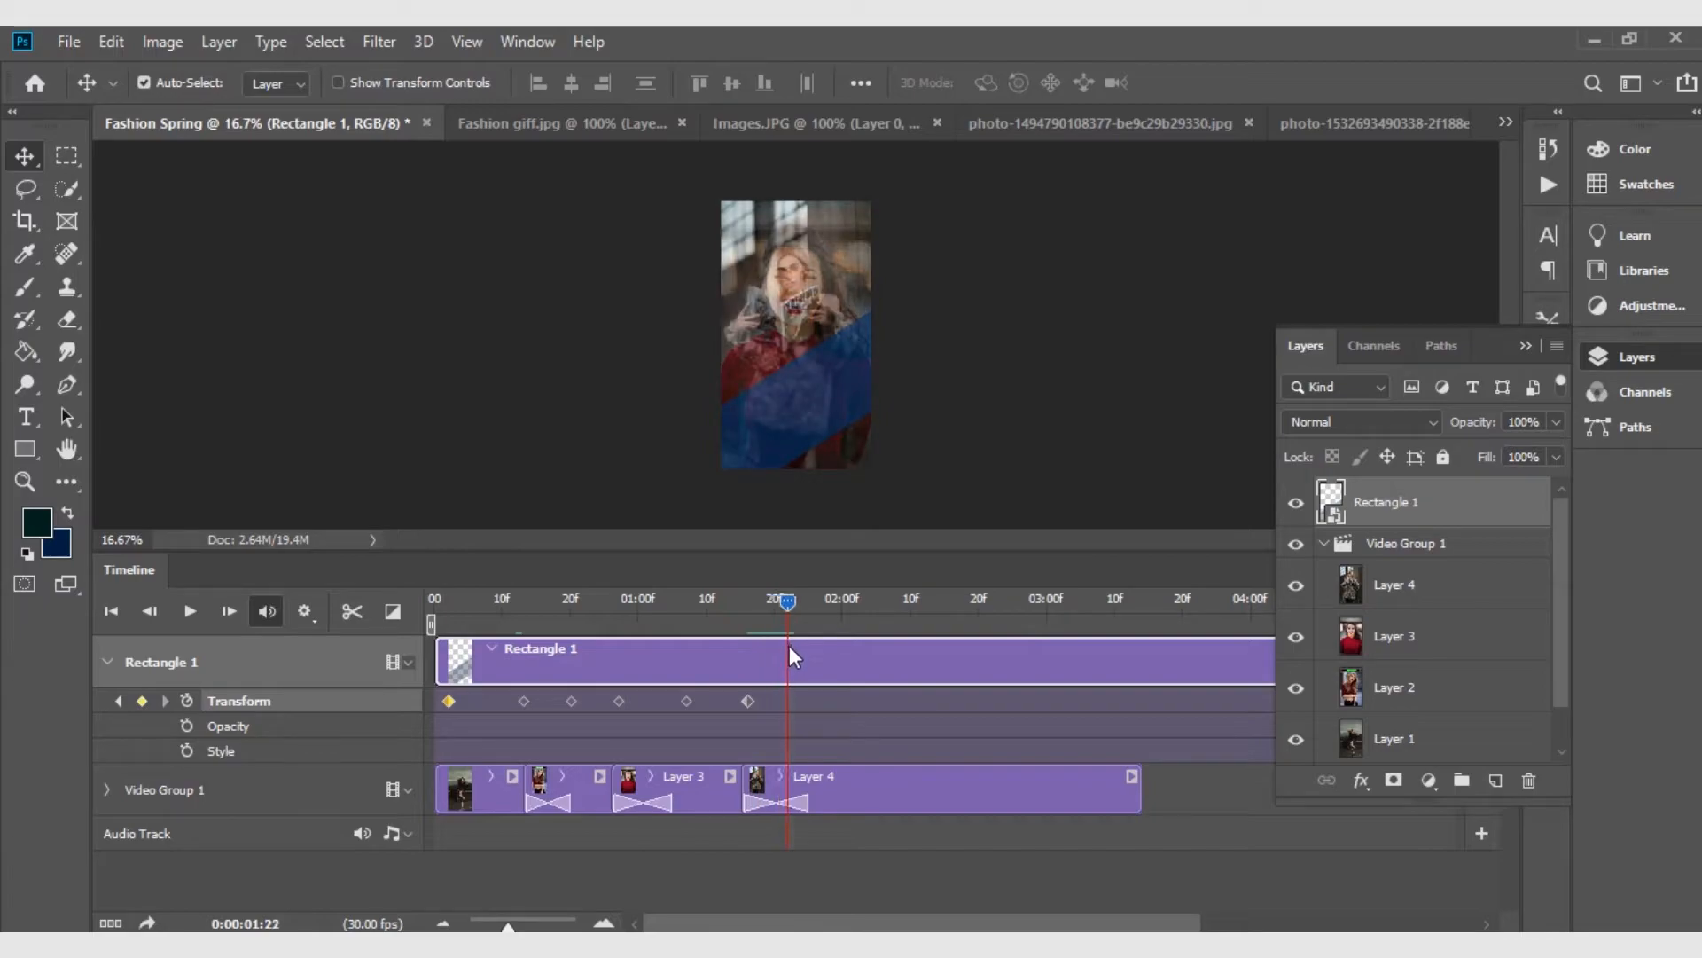
{"action": "left_click_drag", "start_coordinate": [826, 396], "coordinate": [844, 454]}
Add a Transform keyframe just after 0:00:02:00 and another at 0:00:02:11, moving the blue band completely off the canvas's lower edge
{"action": "left_click_drag", "start_coordinate": [791, 604], "coordinate": [867, 658]}
{"action": "left_click_drag", "start_coordinate": [811, 427], "coordinate": [830, 479]}
{"action": "left_click_drag", "start_coordinate": [871, 602], "coordinate": [920, 606]}
{"action": "left_click_drag", "start_coordinate": [864, 448], "coordinate": [898, 519]}
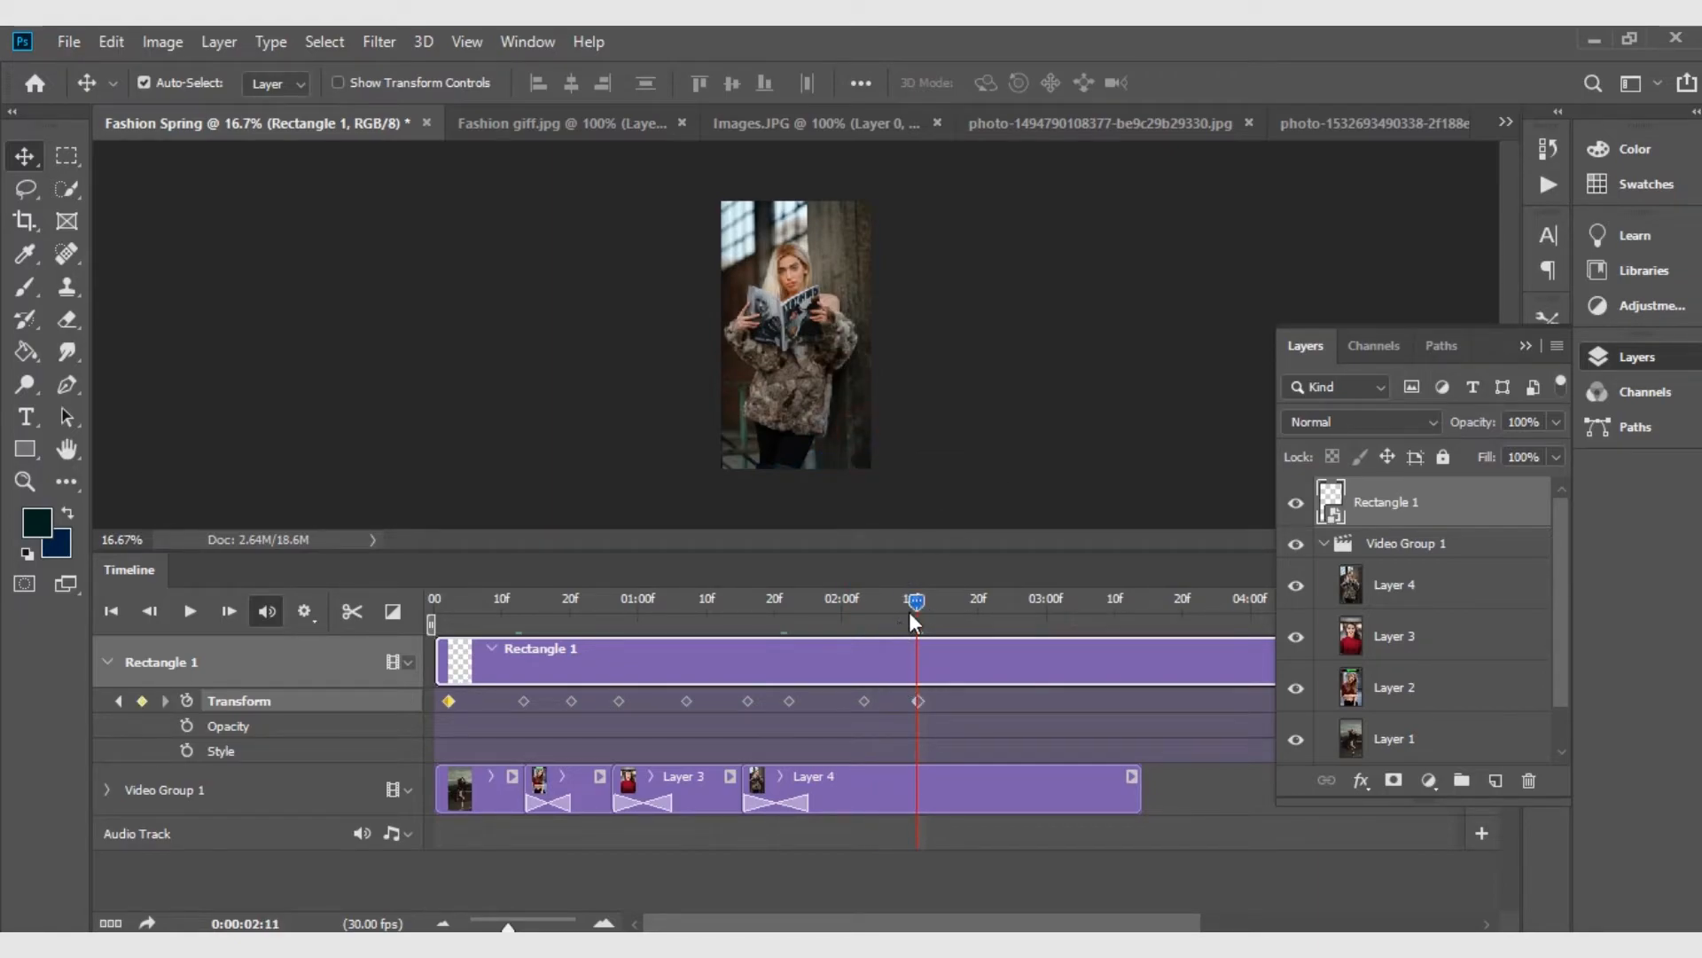
Play the sequence from the start to preview the moving band, then return the playhead to 0:00:00:00
{"action": "left_click_drag", "start_coordinate": [919, 600], "coordinate": [136, 614]}
{"action": "key", "text": "space"}
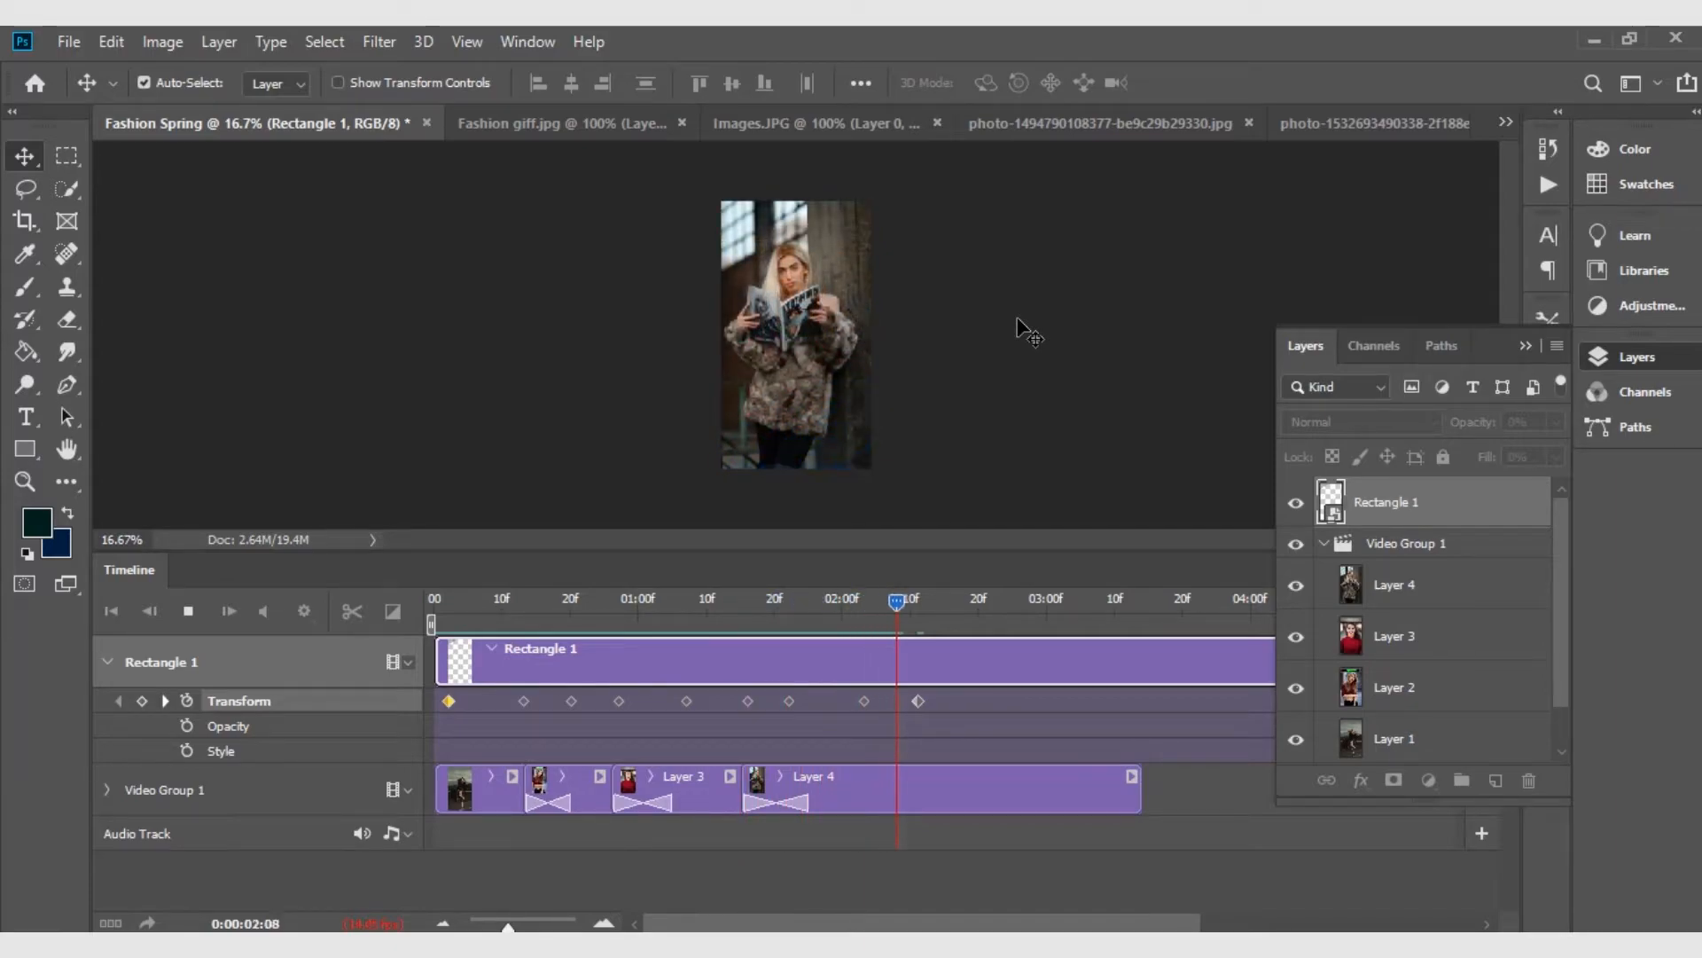
{"action": "key", "text": "space"}
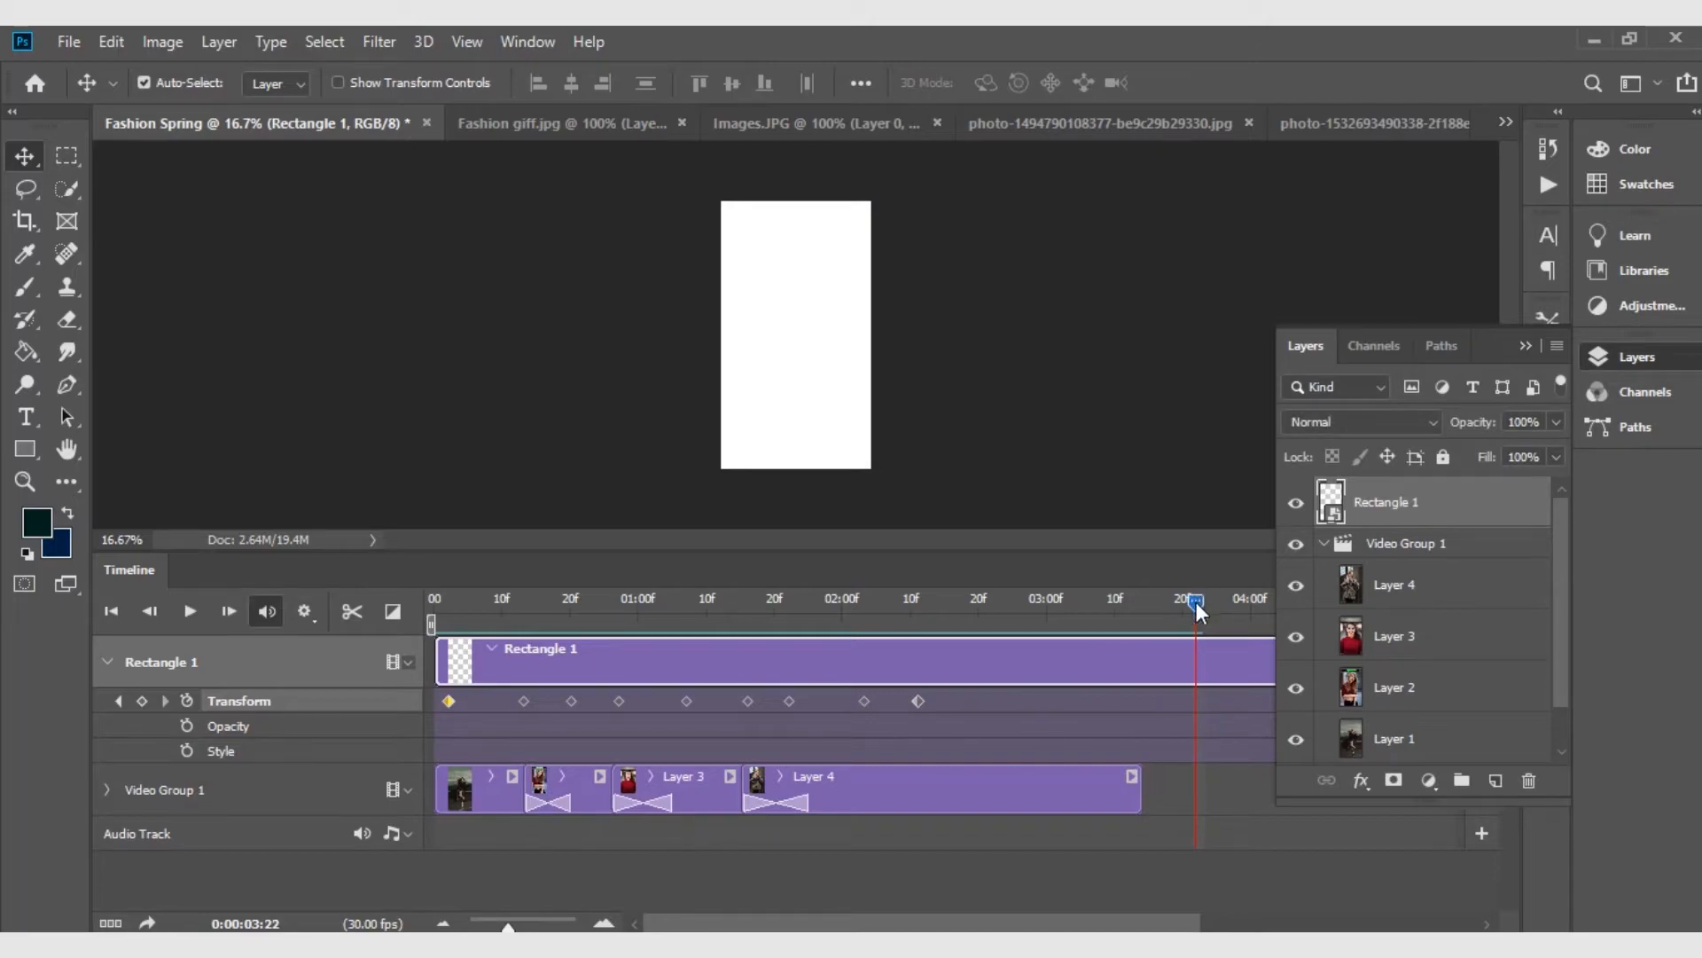
{"action": "left_click_drag", "start_coordinate": [1196, 601], "coordinate": [418, 697]}
Collapse the Rectangle 1 track's properties and the layer list, then shorten the Layer 4 clip to end at about 0:00:02:11
{"action": "left_click", "coordinate": [106, 661]}
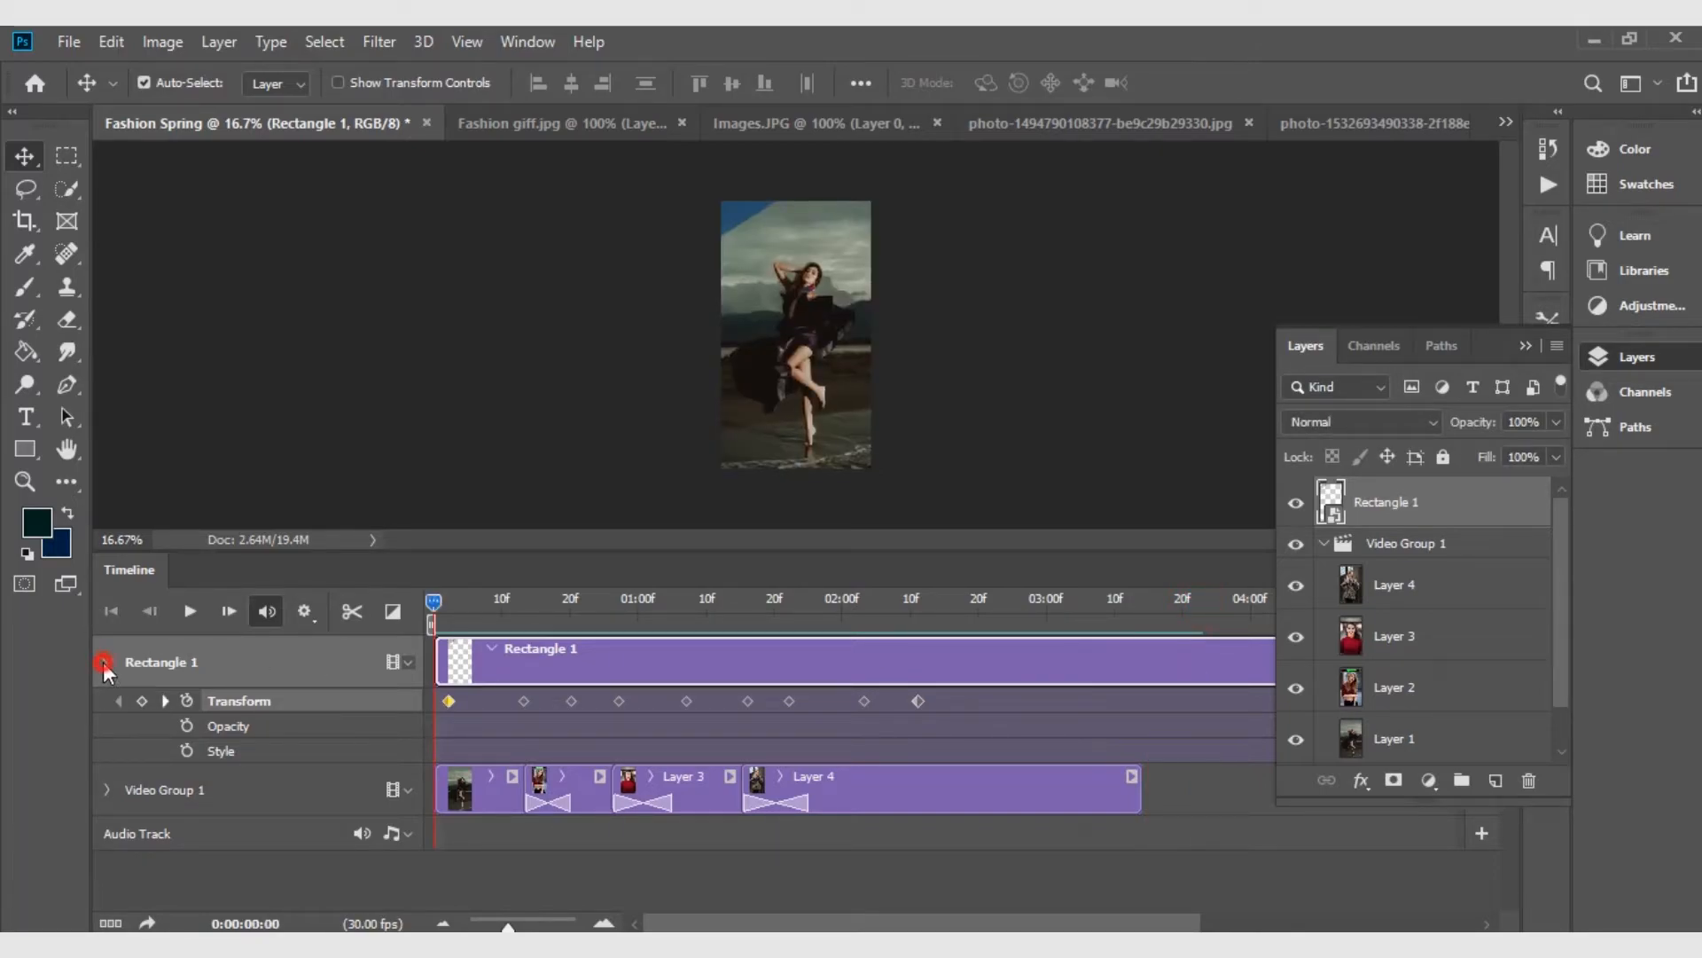
{"action": "left_click", "coordinate": [1510, 352]}
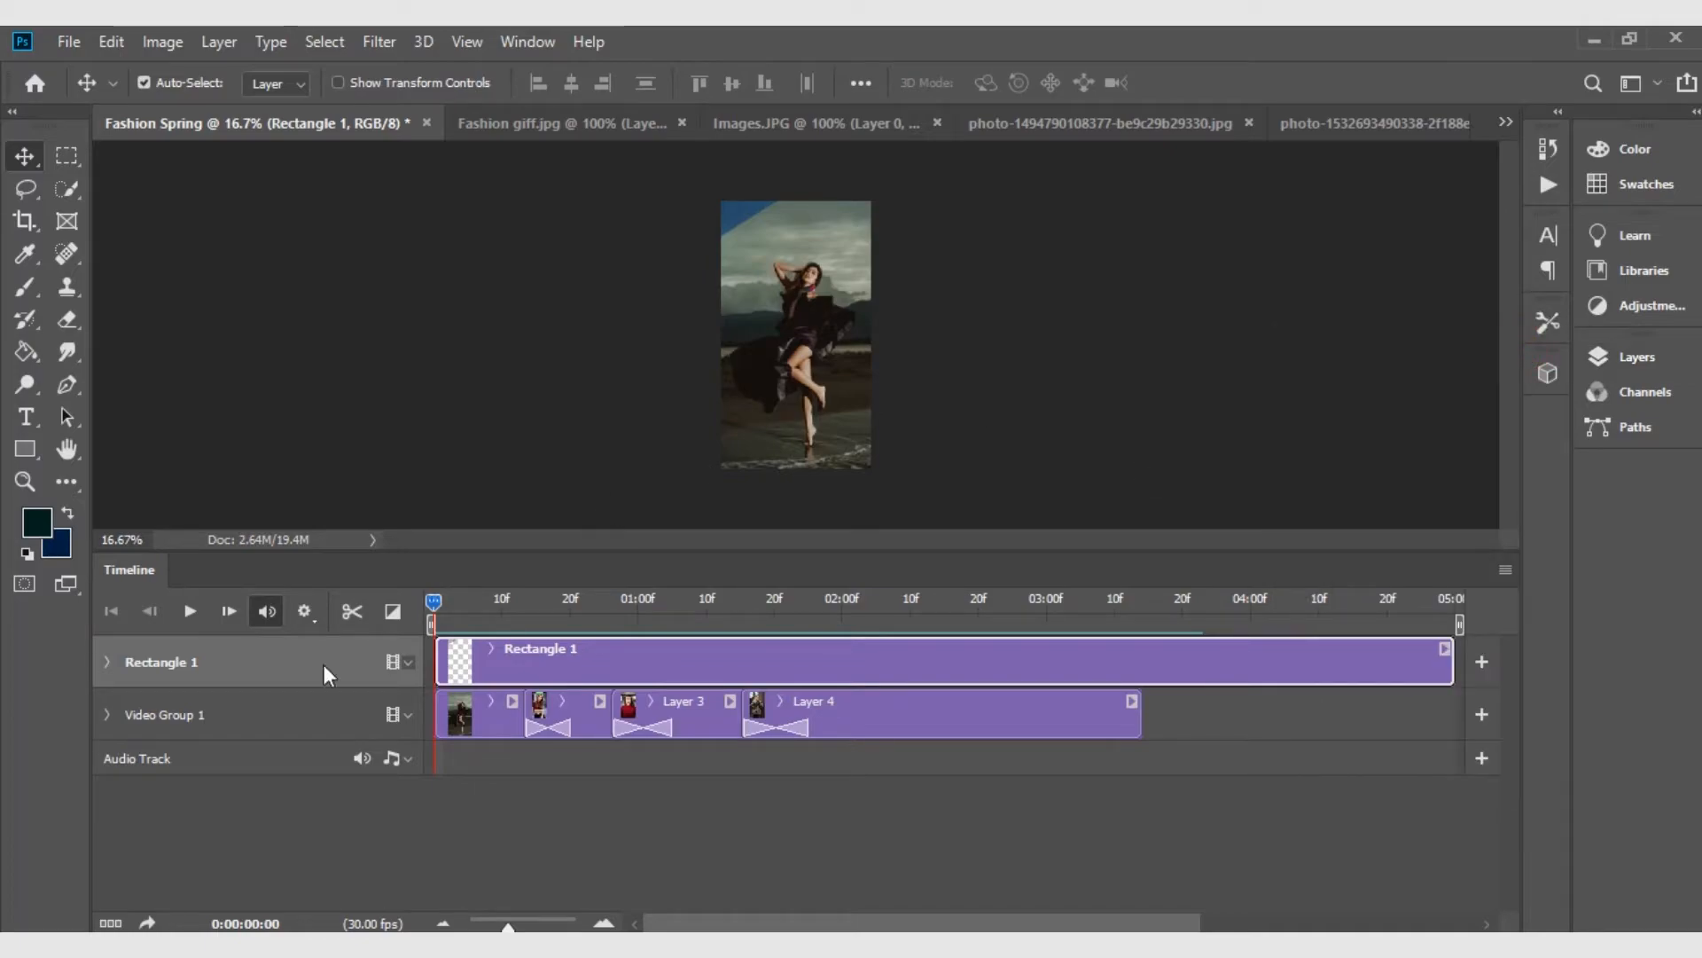
{"action": "left_click", "coordinate": [749, 681]}
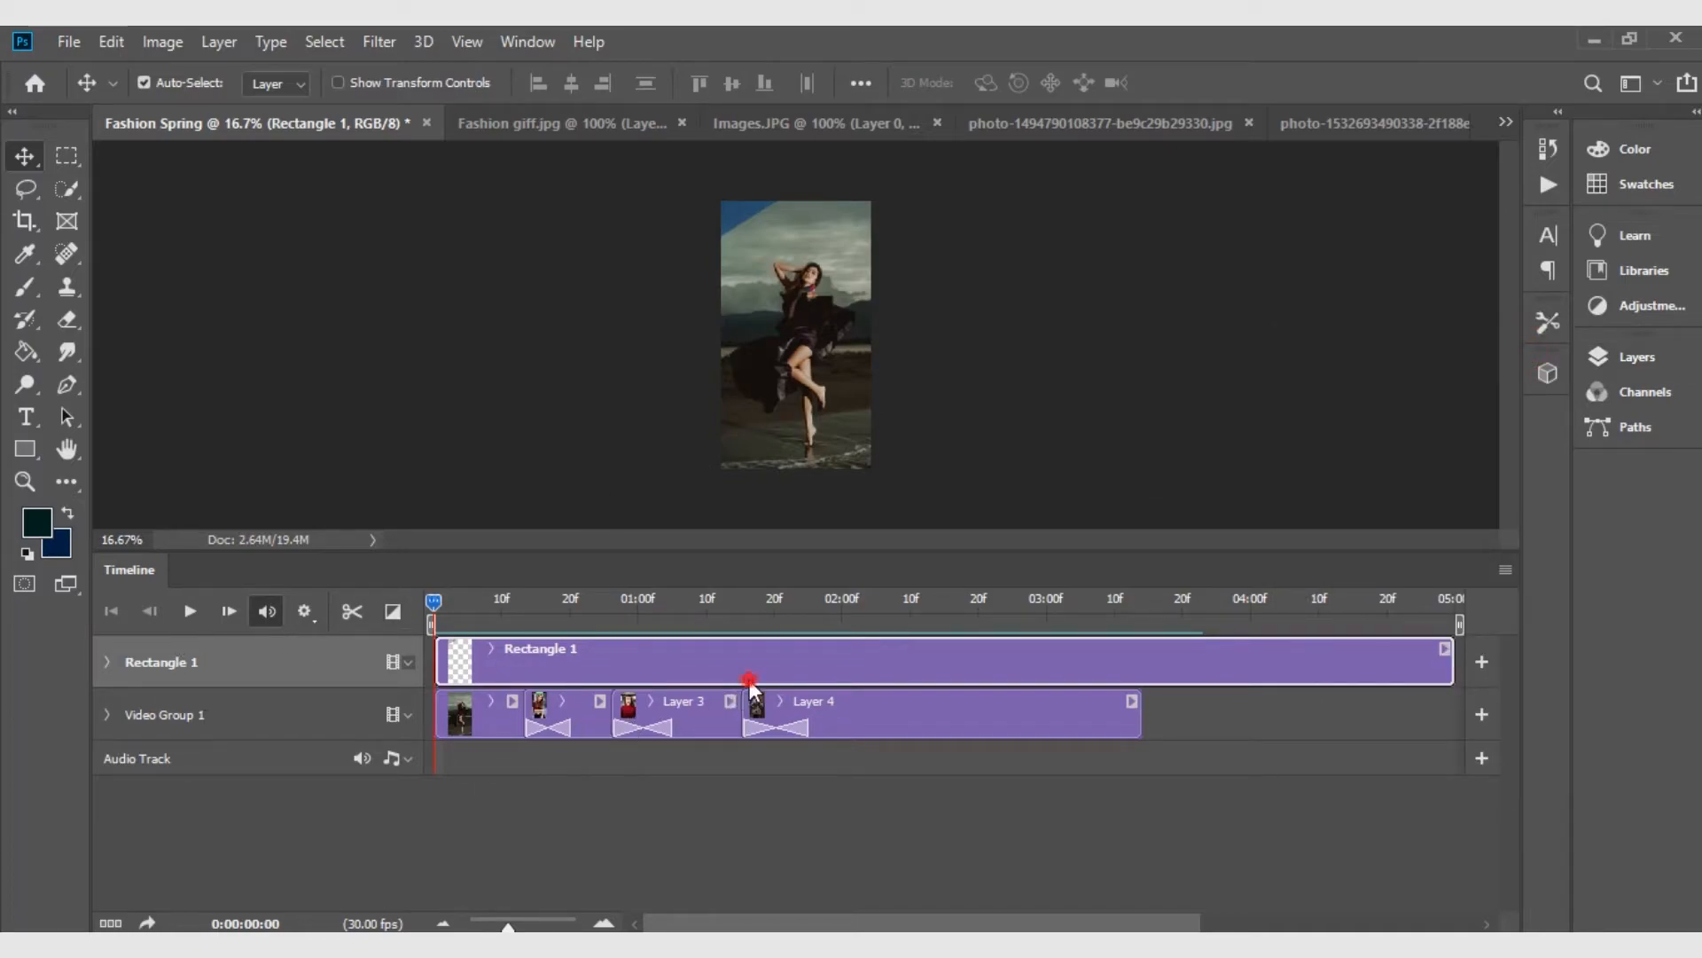
{"action": "left_click_drag", "start_coordinate": [1137, 708], "coordinate": [916, 707]}
Split the Rectangle 1 clip at 0:00:02:10 and delete the portion after the split
{"action": "left_click", "coordinate": [1002, 660]}
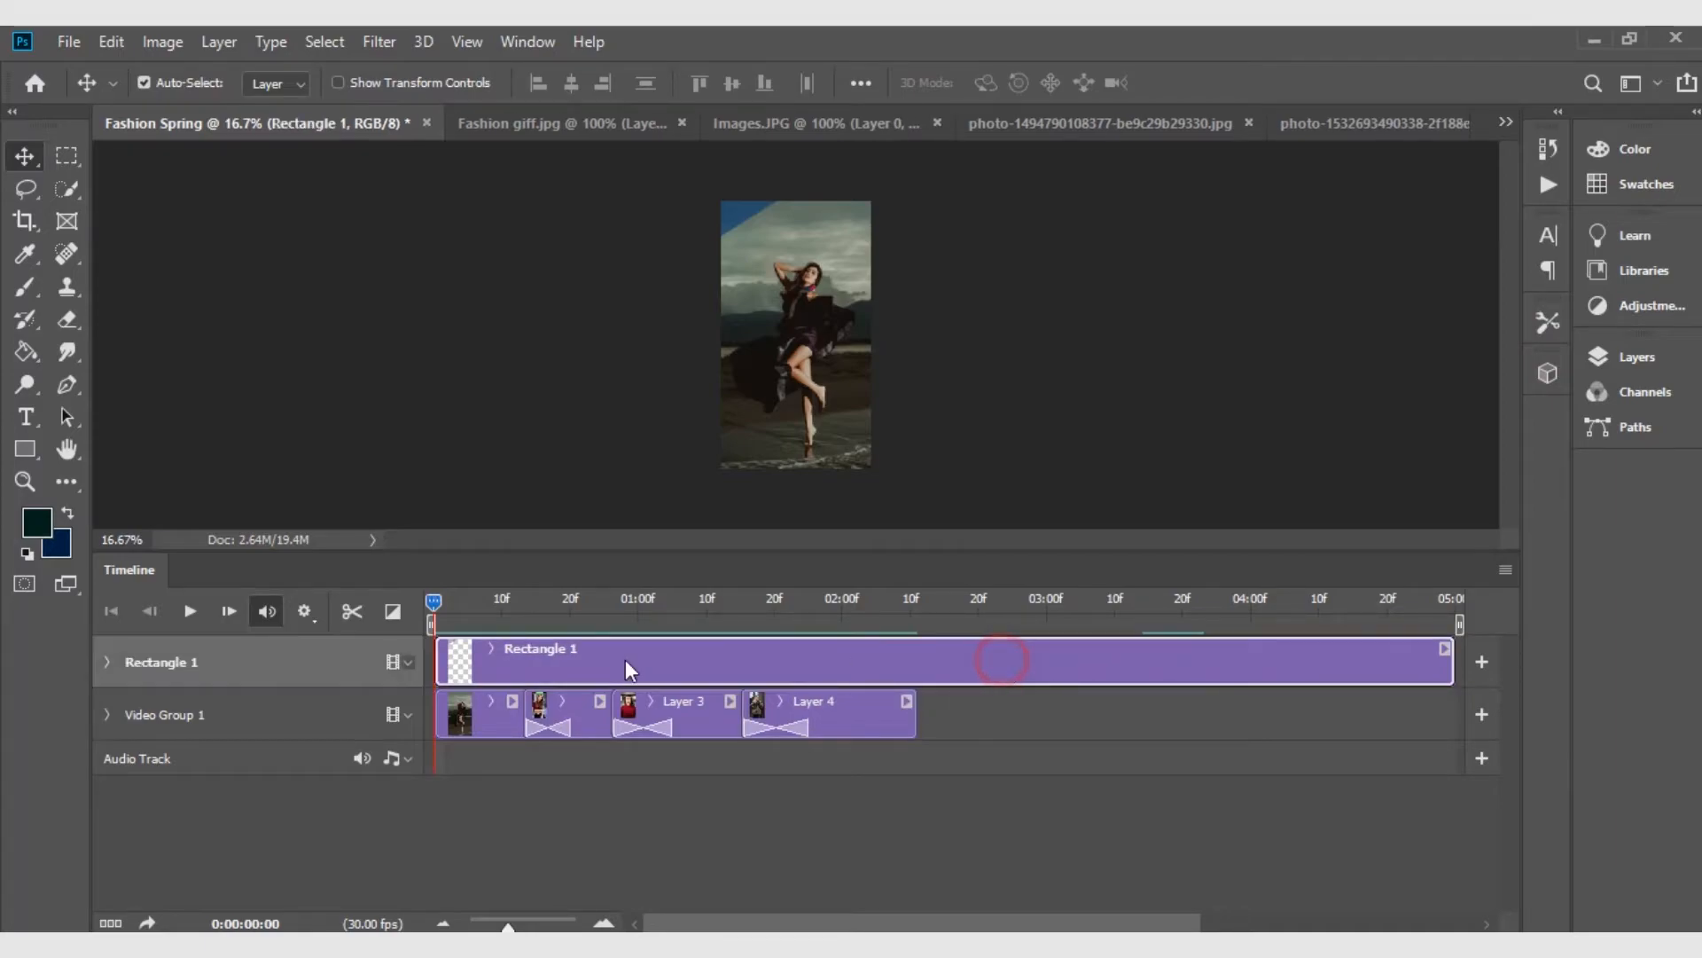
{"action": "left_click_drag", "start_coordinate": [433, 603], "coordinate": [913, 663]}
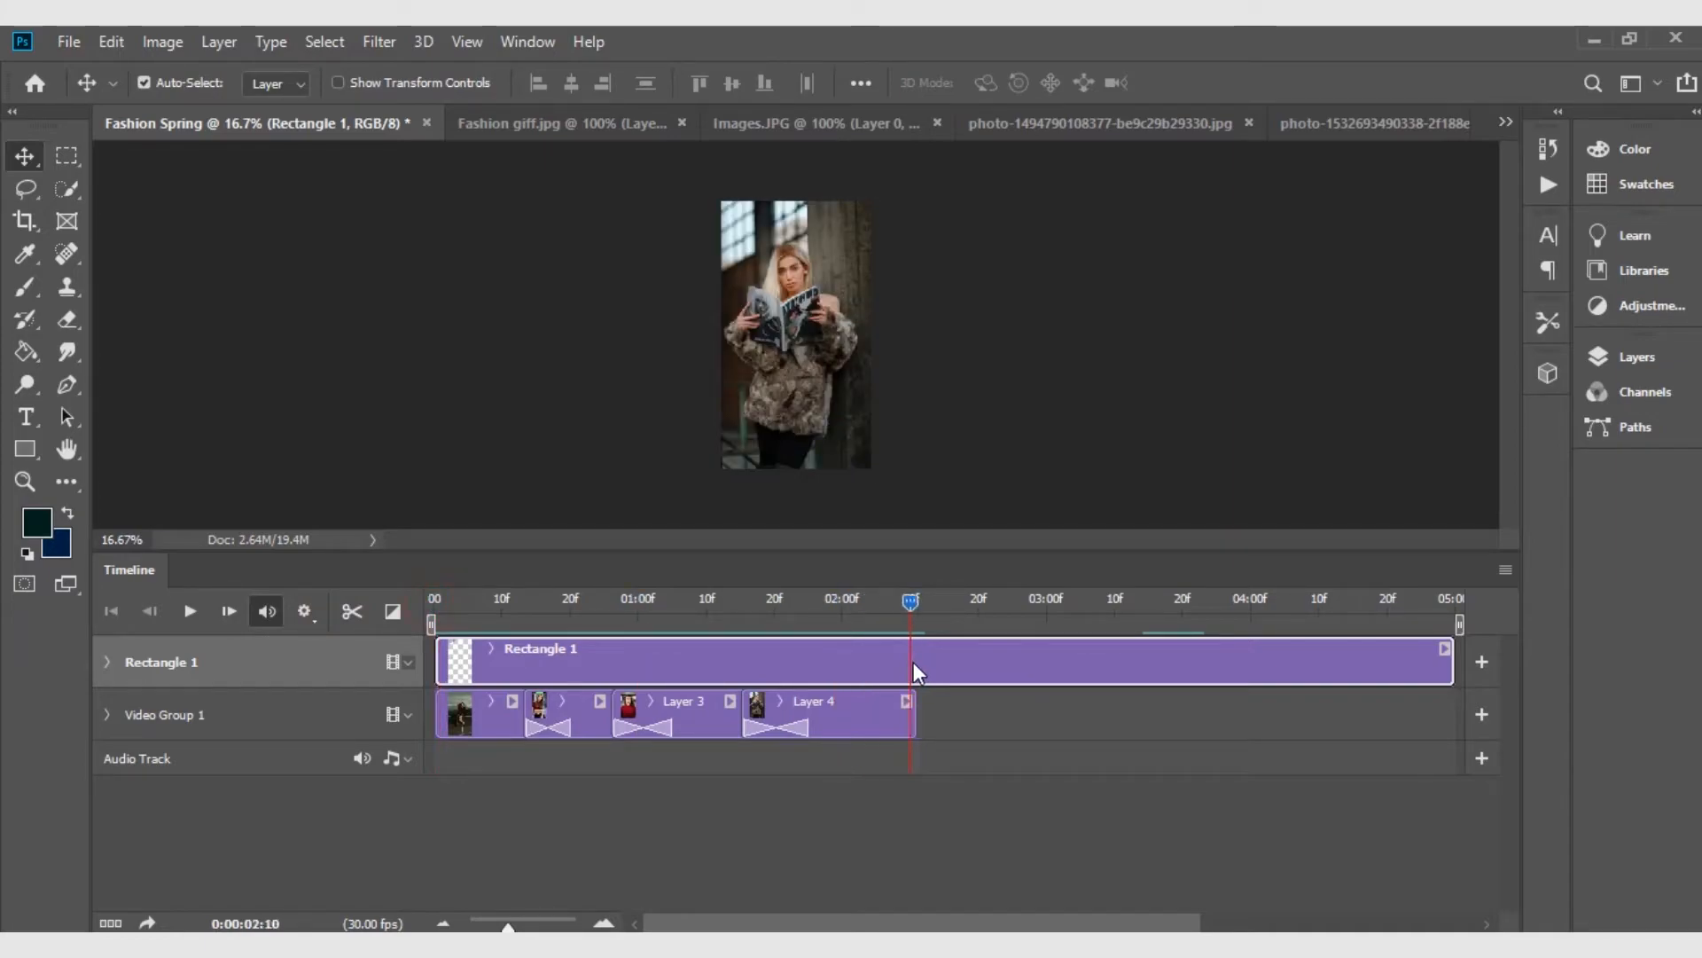
{"action": "left_click", "coordinate": [352, 610]}
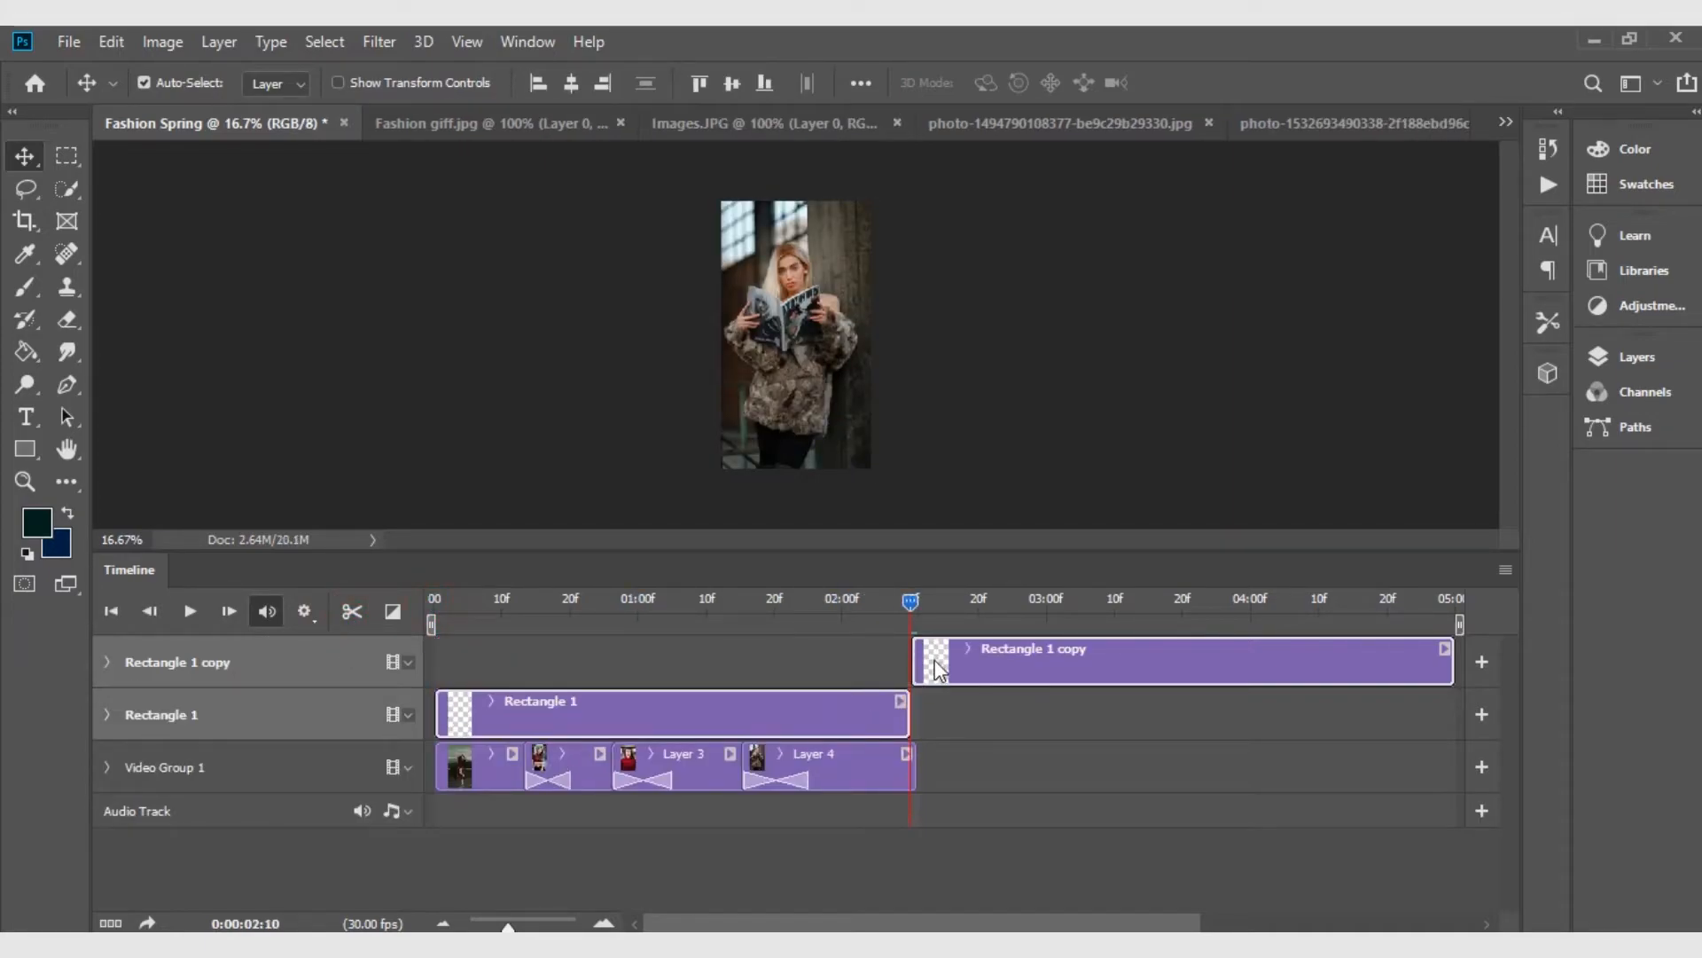
{"action": "left_click", "coordinate": [984, 665]}
{"action": "key", "text": "Delete"}
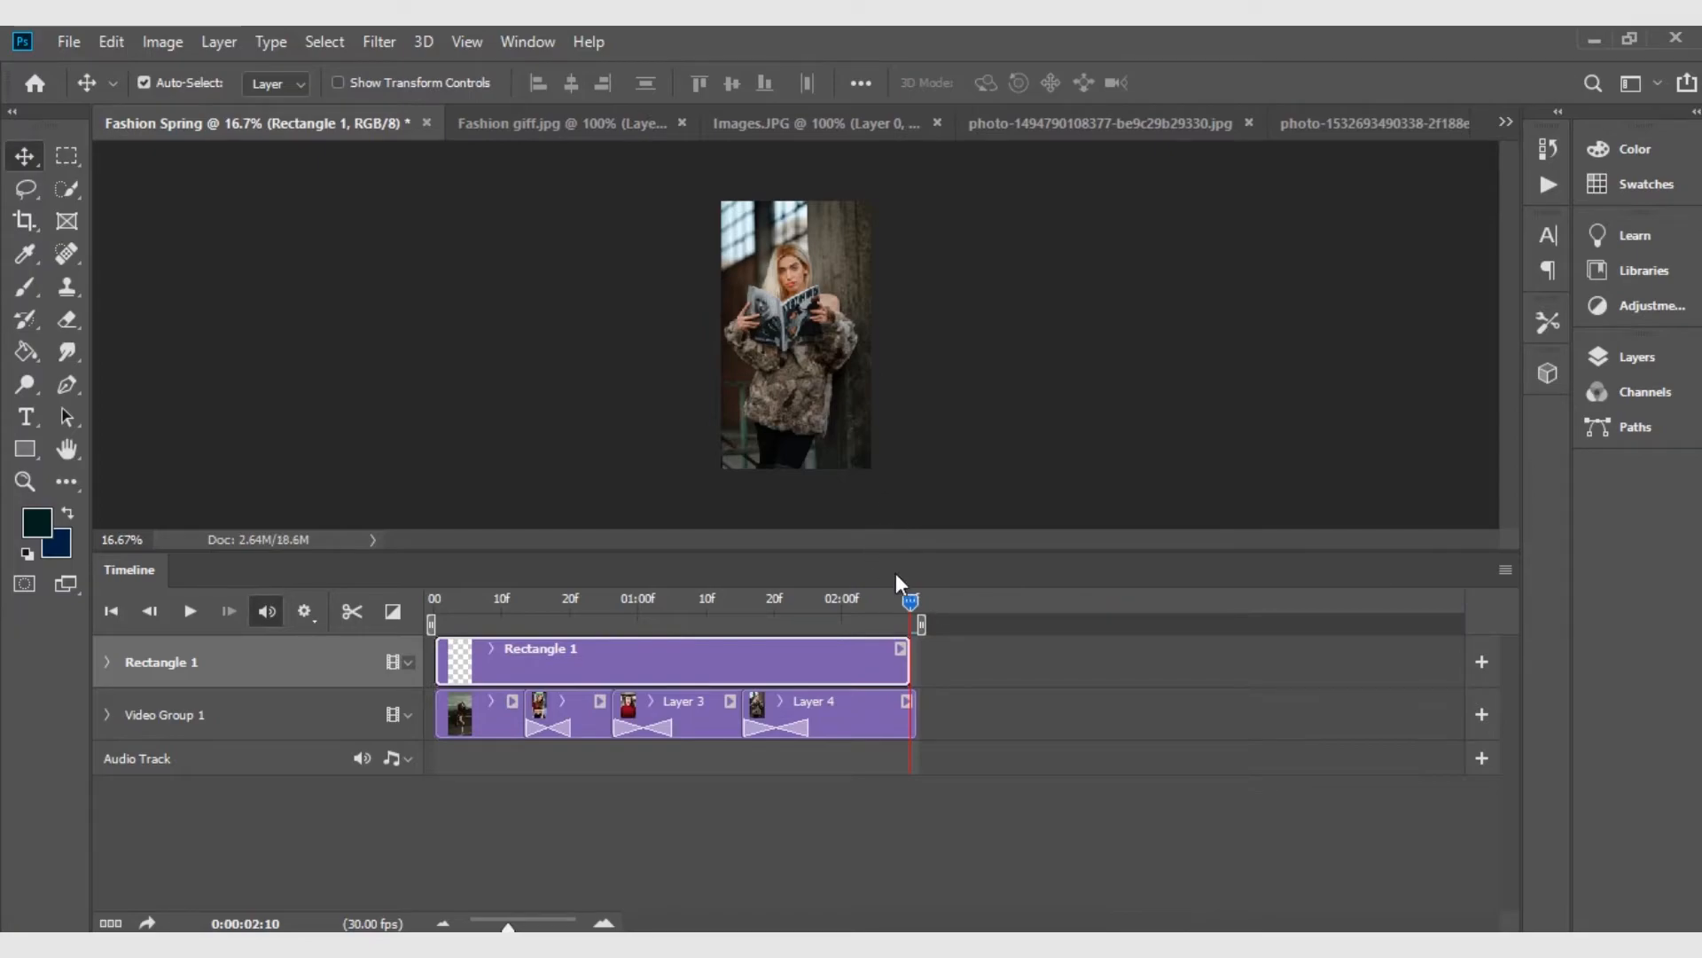
Play the shortened sequence to preview it, then park the playhead at 0:00:02:10
{"action": "key", "text": "space"}
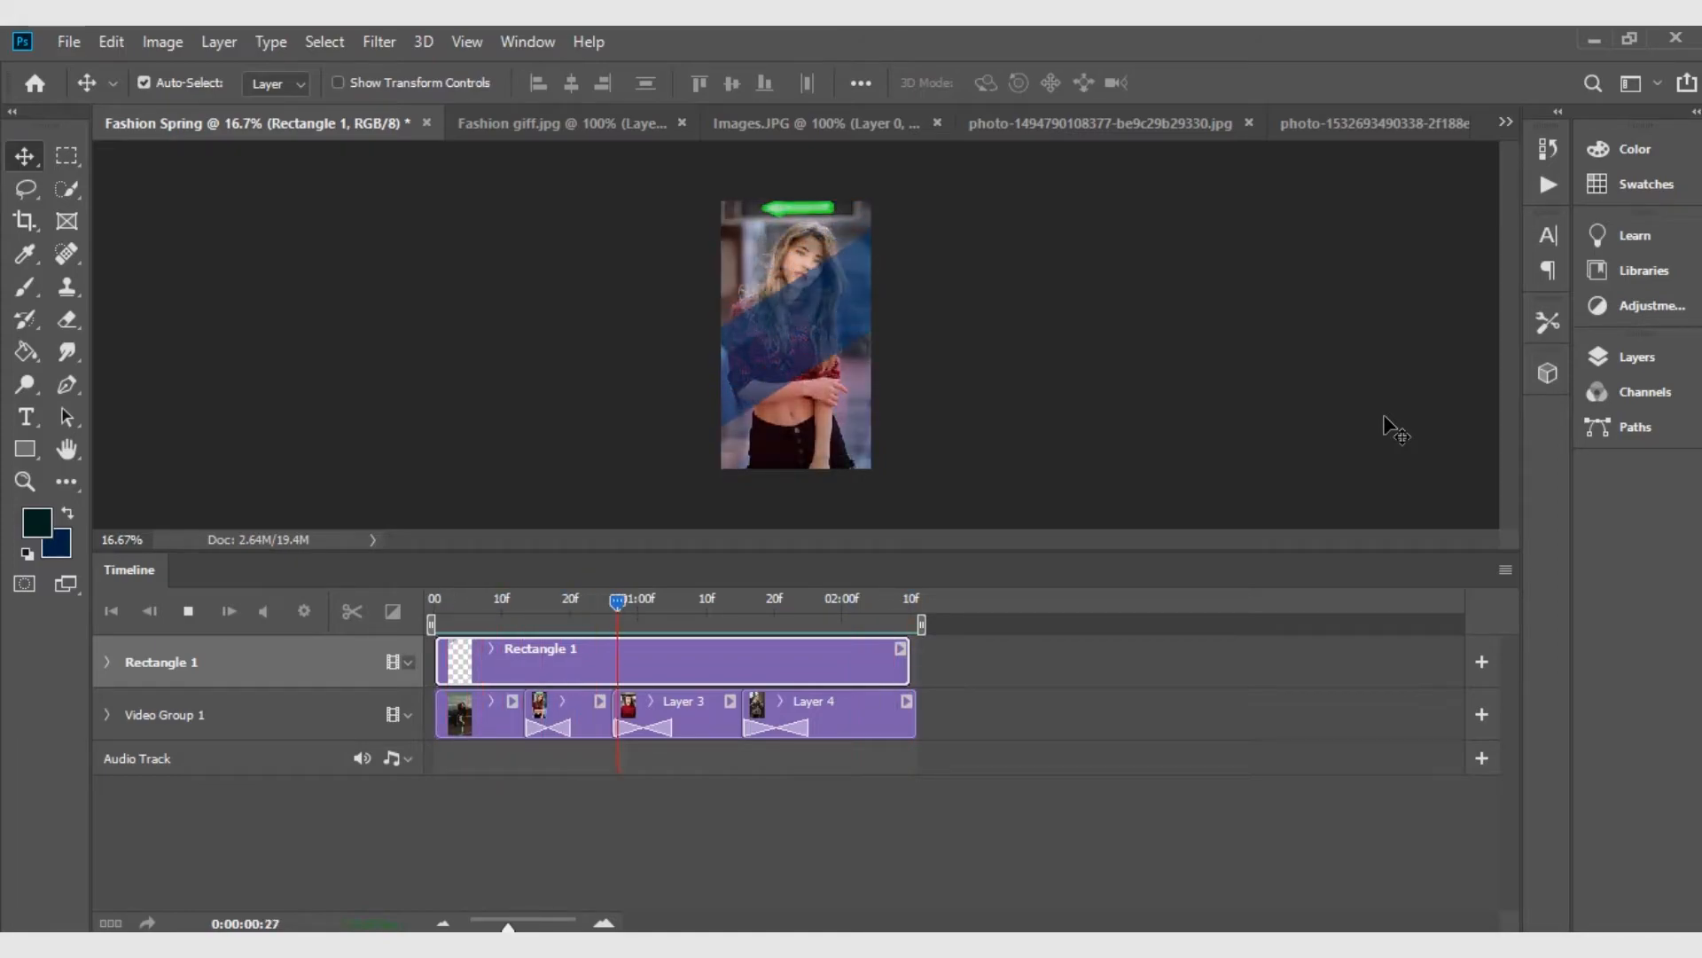
{"action": "key", "text": "space"}
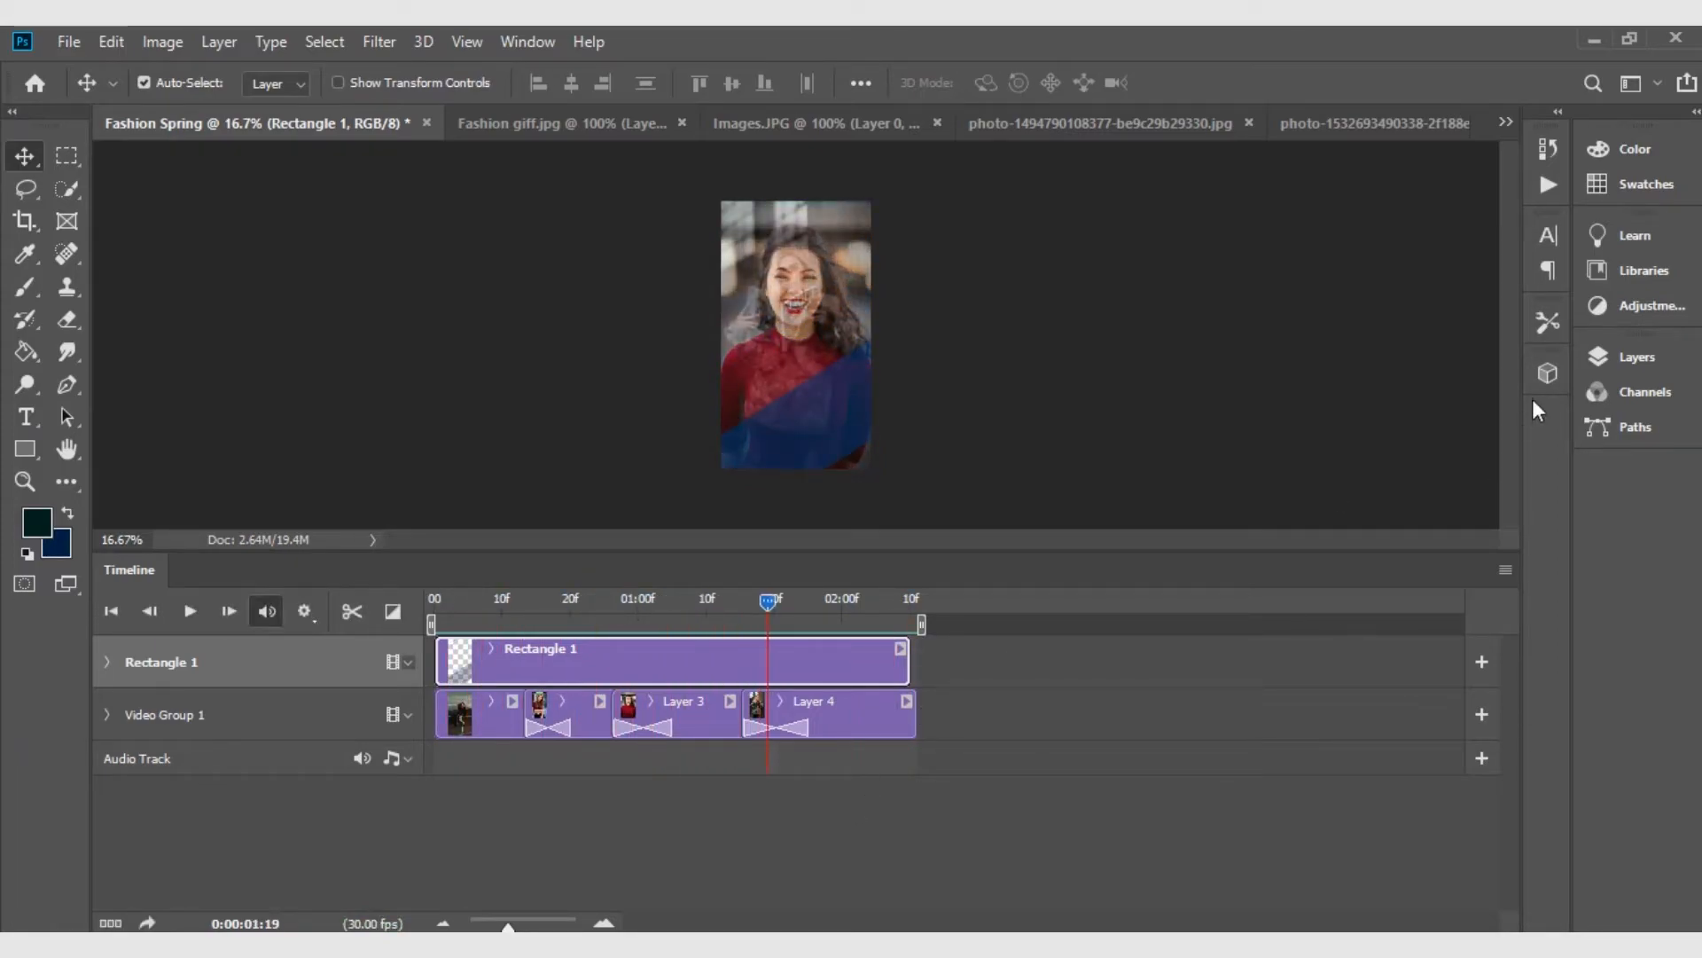
{"action": "left_click_drag", "start_coordinate": [768, 601], "coordinate": [910, 601]}
Add the white text "SPRING" in Franklin Gothic Heavy at 18.45 pt over the middle of the photo
{"action": "left_click", "coordinate": [1607, 356]}
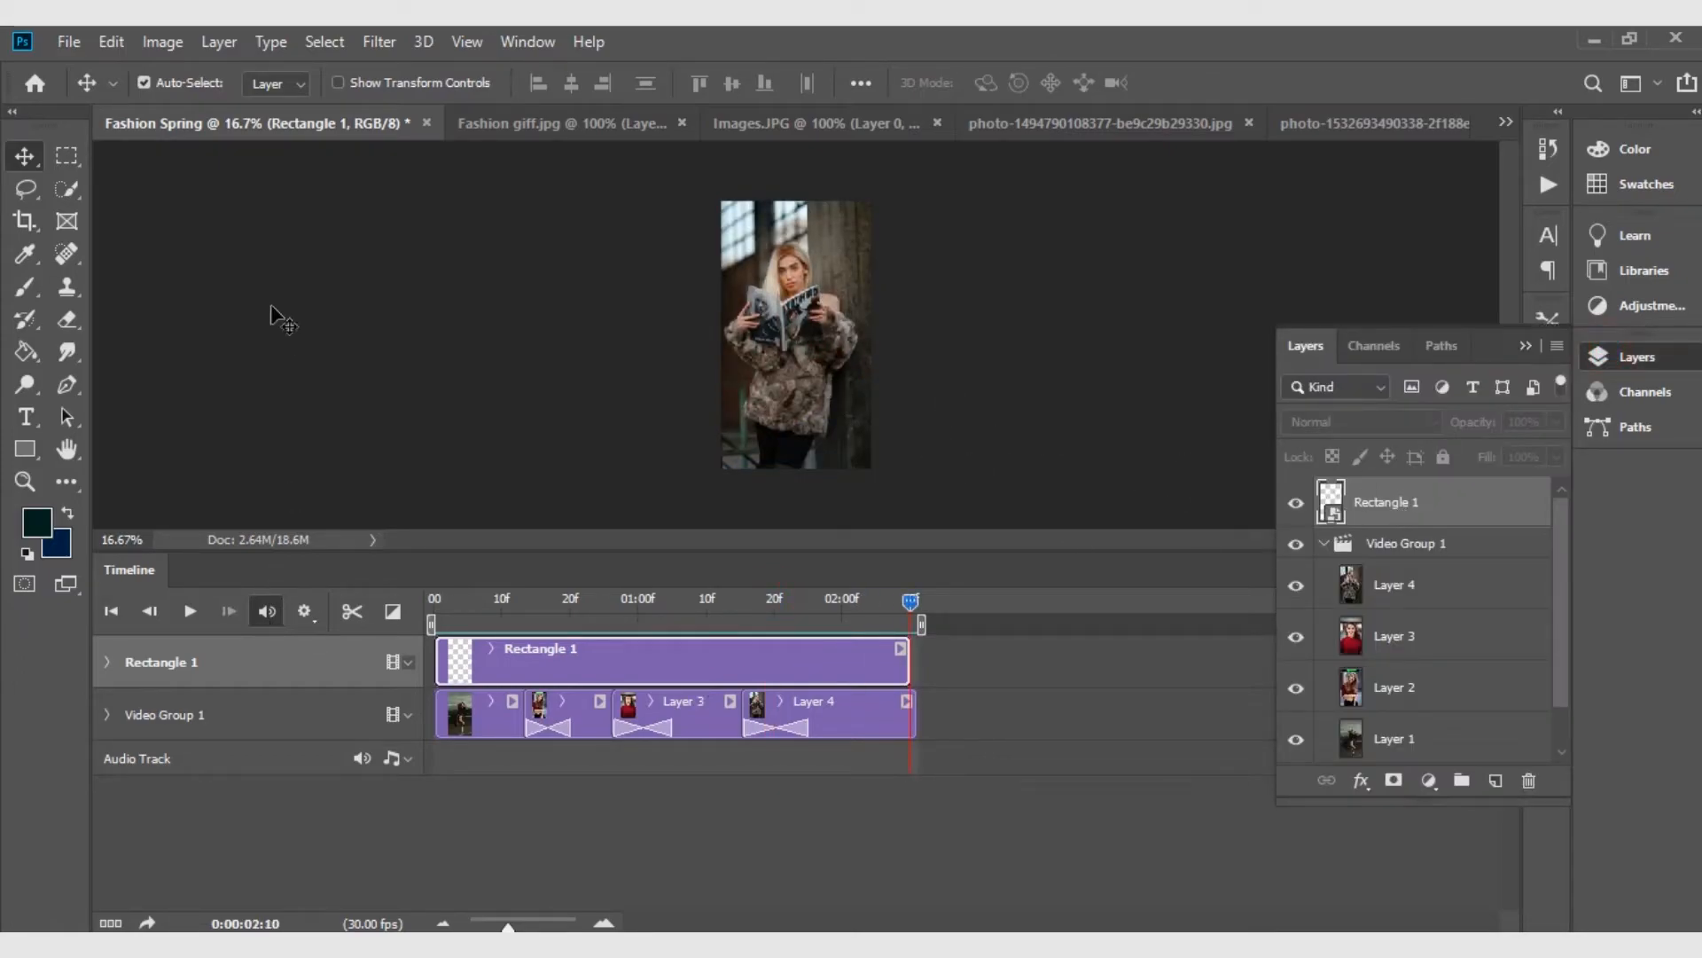
{"action": "left_click", "coordinate": [25, 416]}
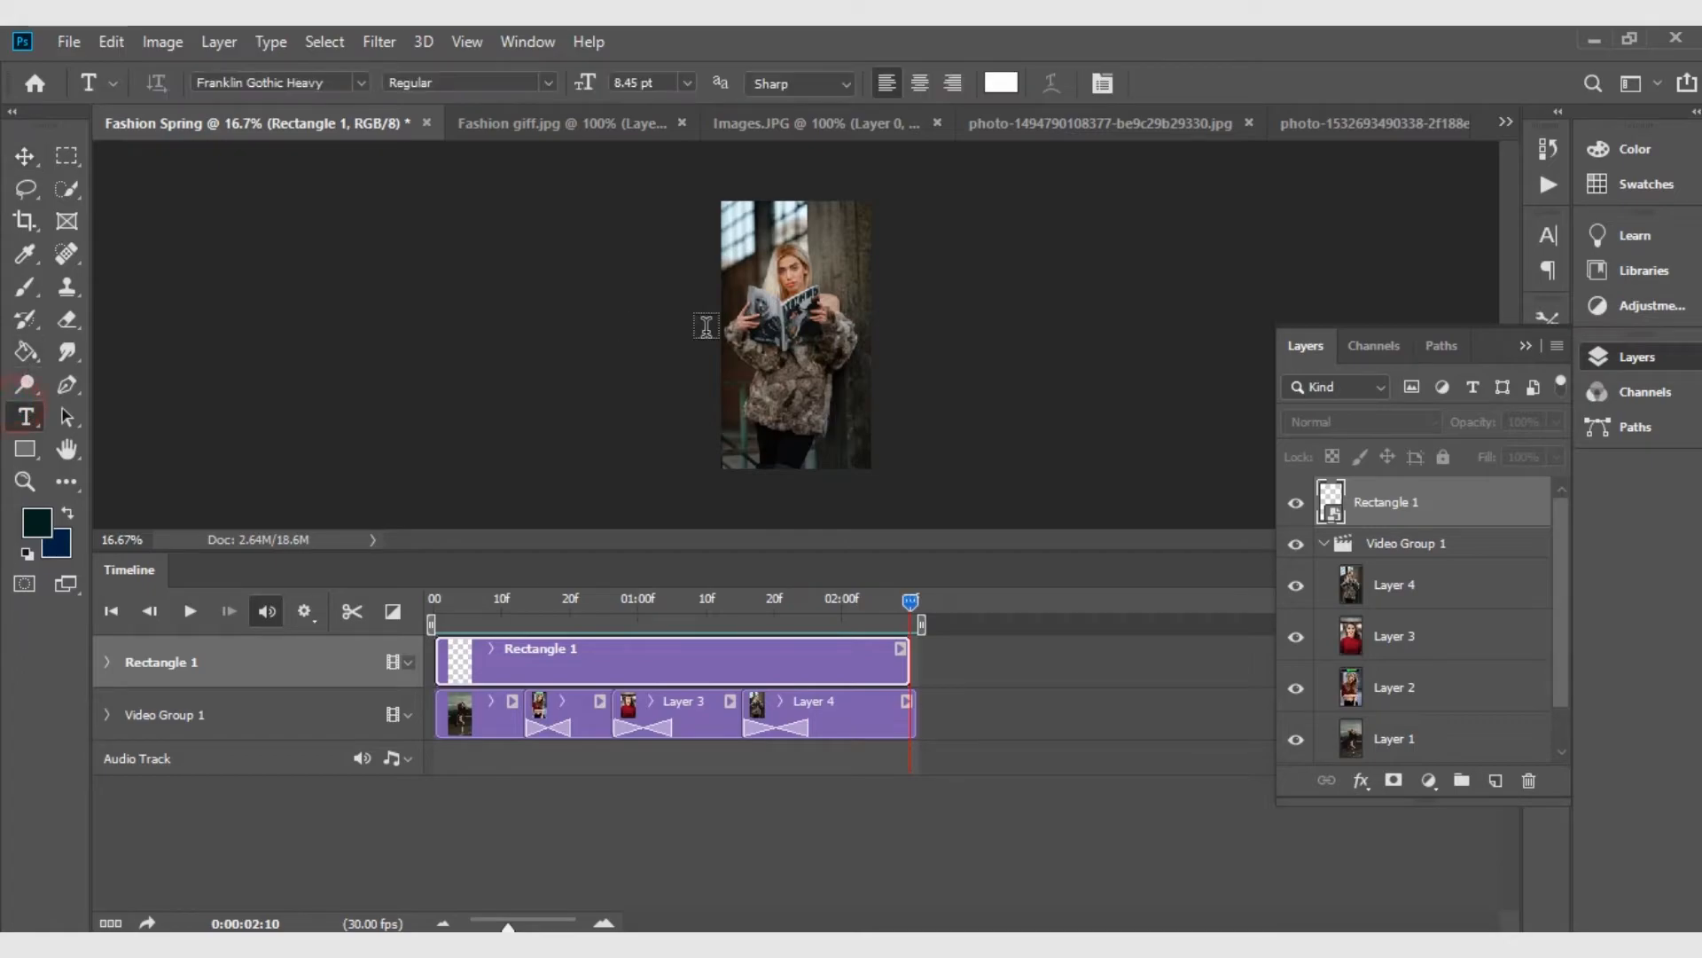
{"action": "left_click", "coordinate": [762, 340]}
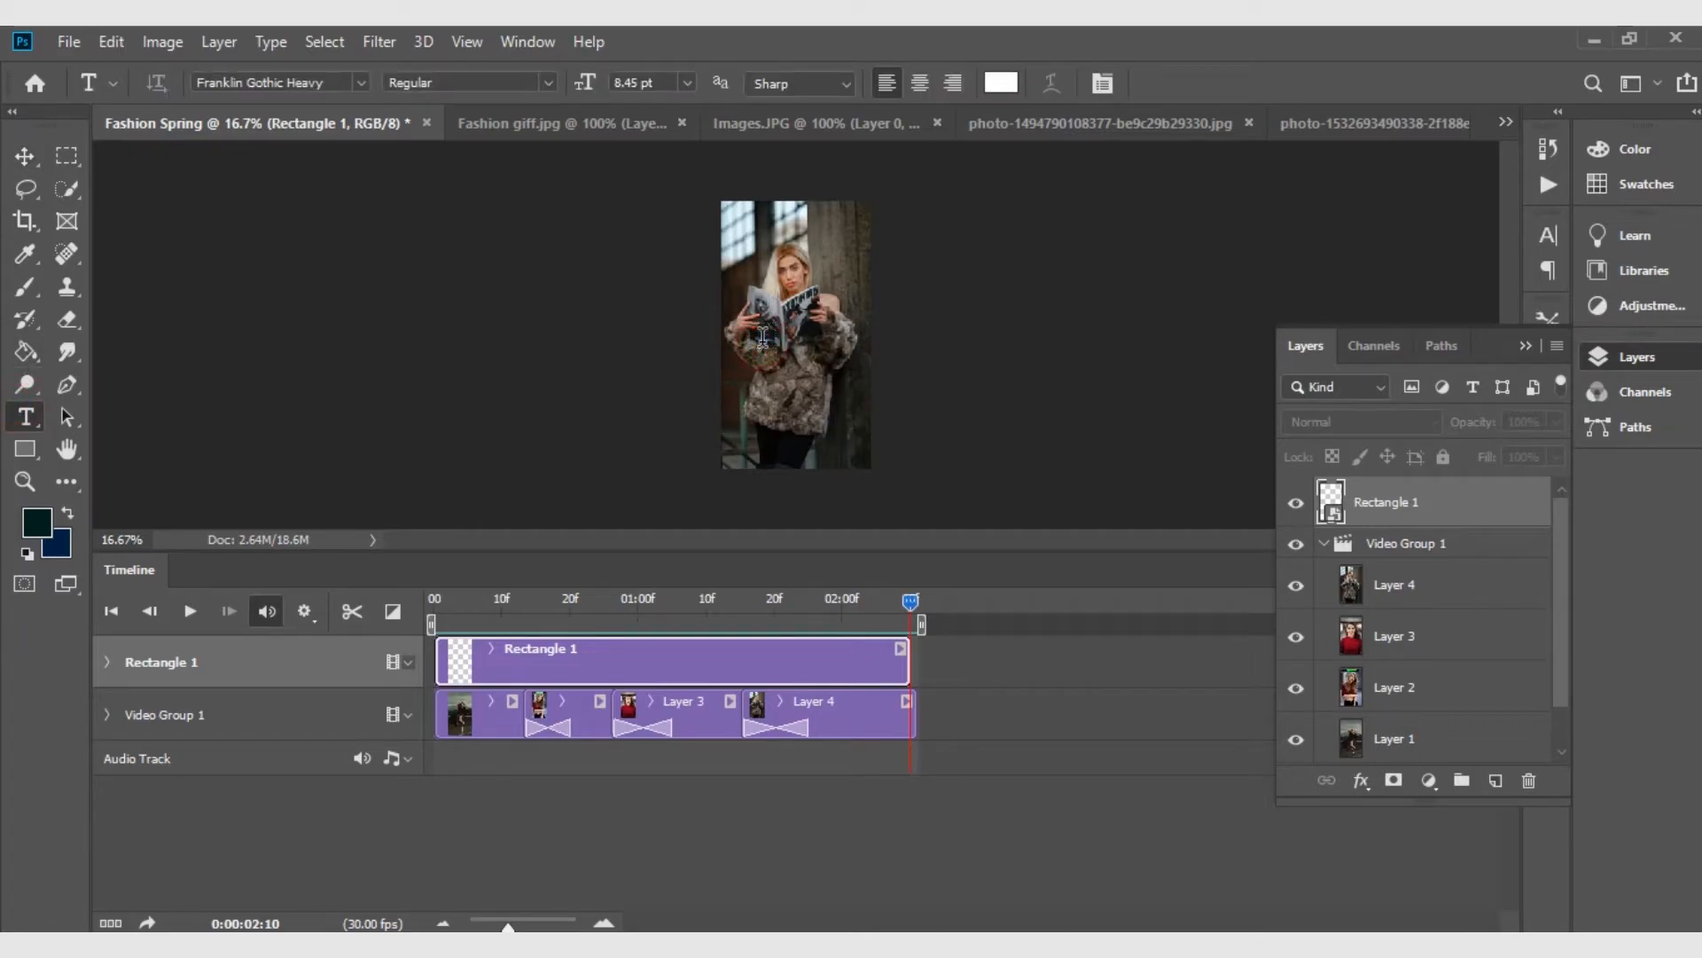
{"action": "type", "text": "SPRING"}
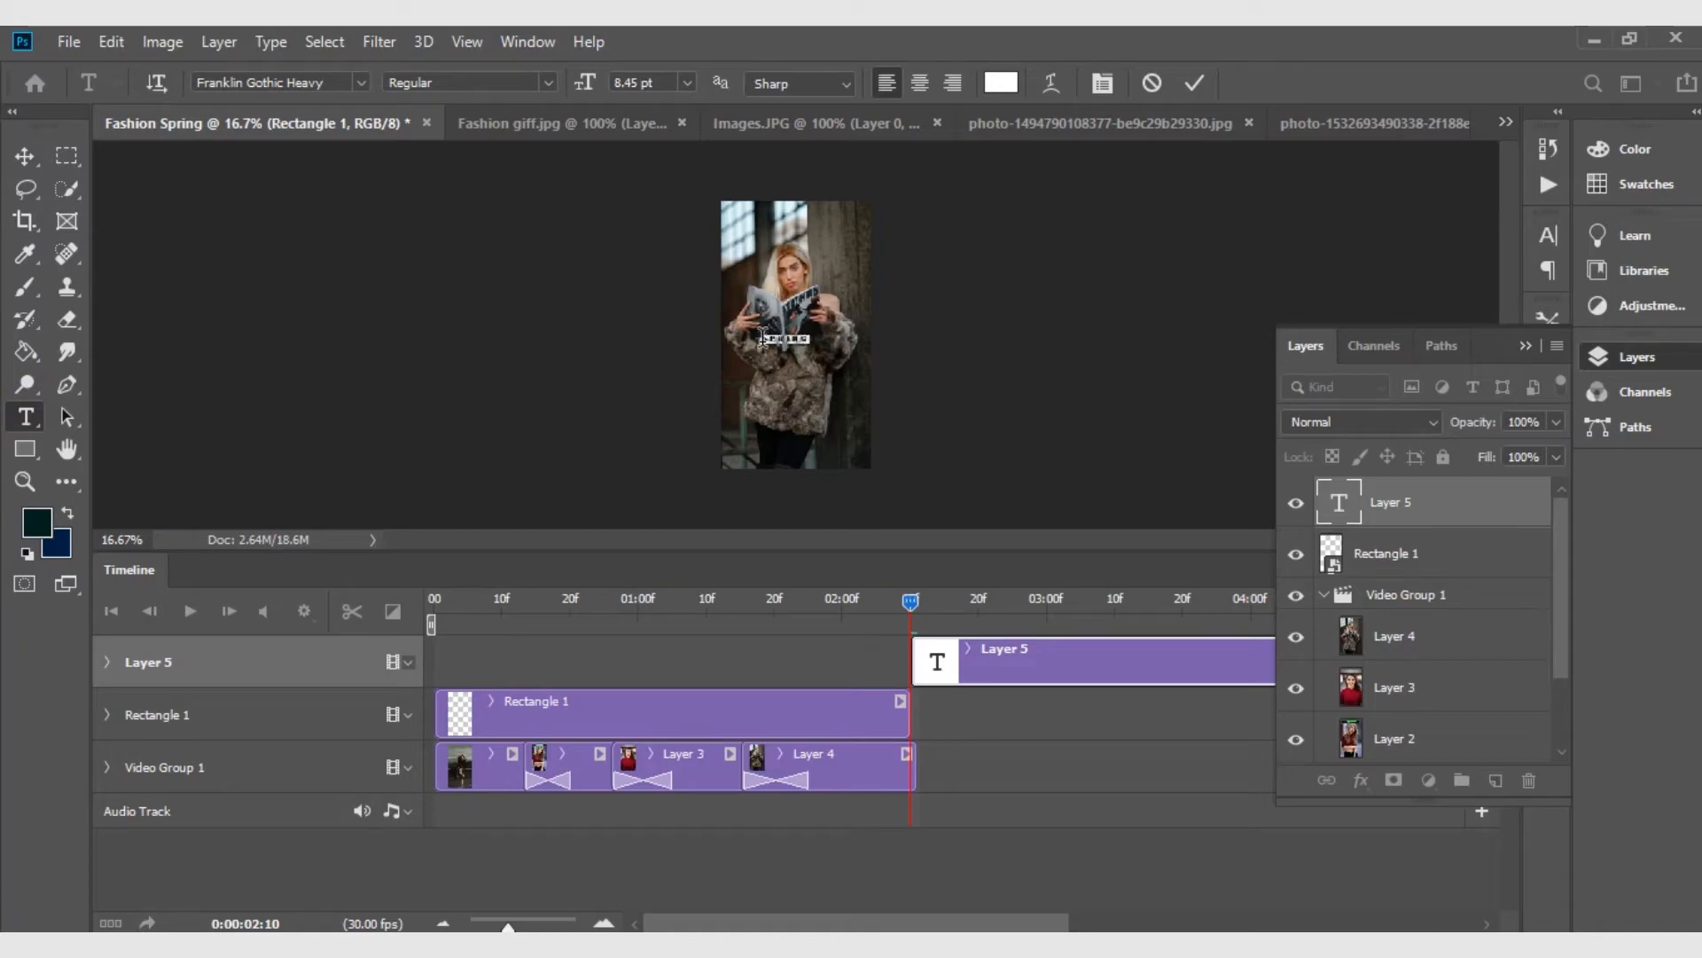
{"action": "key", "text": "ctrl+shift+period"}
{"action": "key", "text": "ctrl+shift+period"}
{"action": "key", "text": "ctrl+shift+period"}
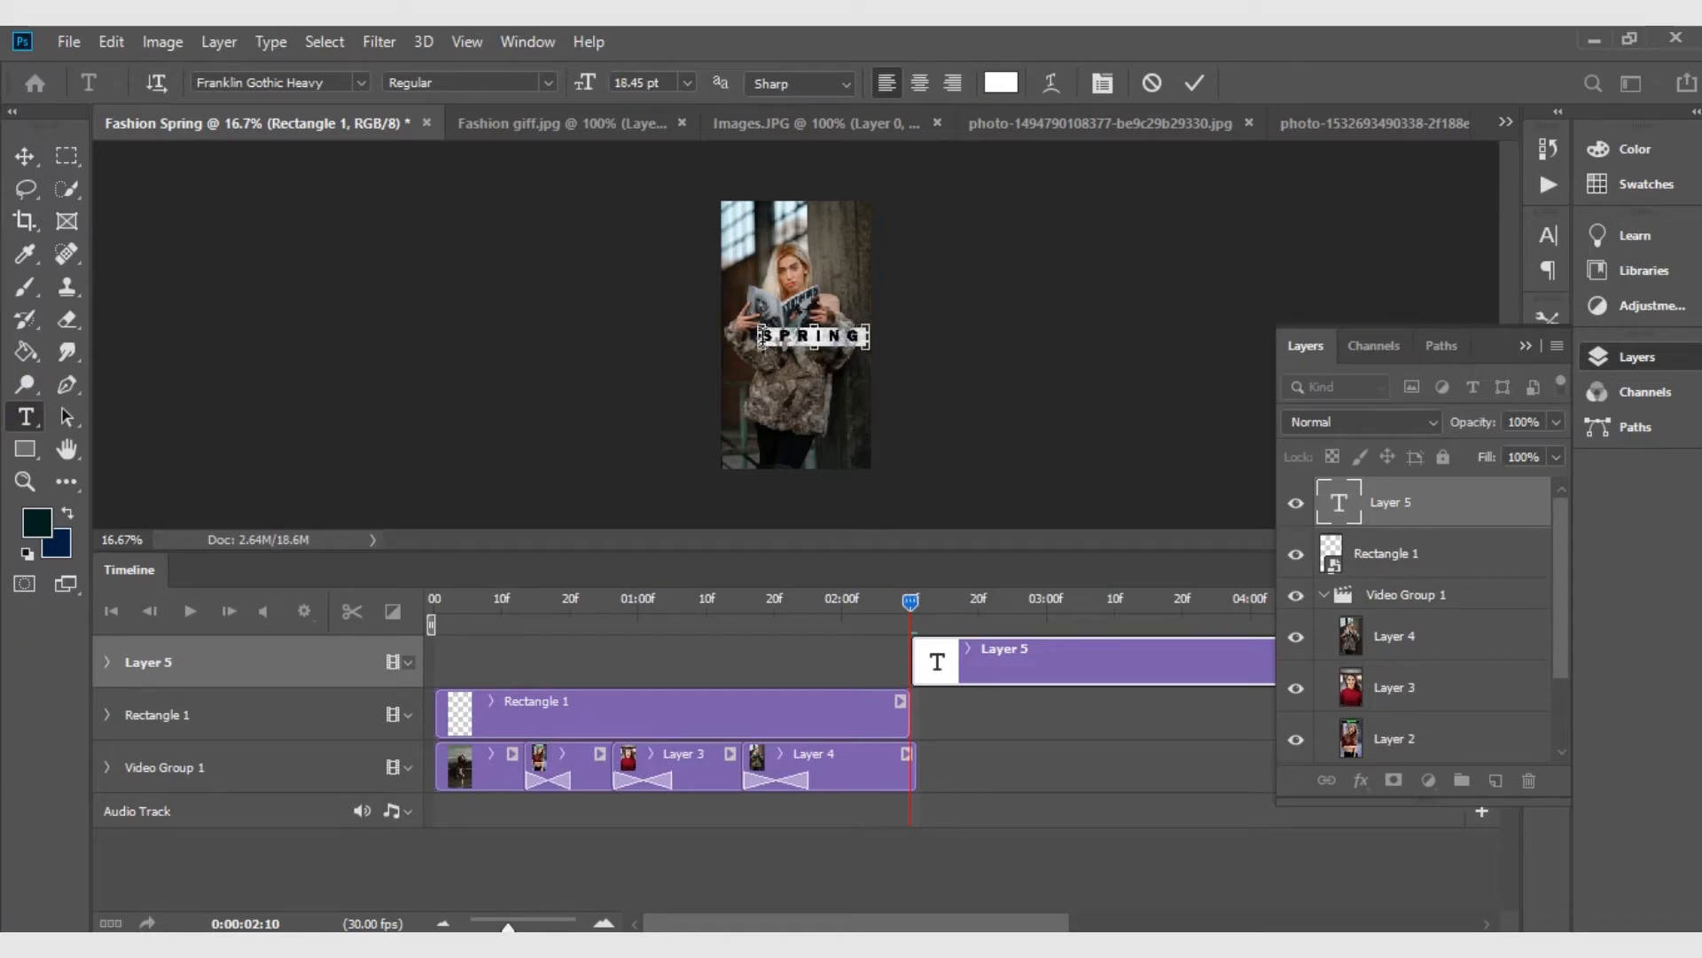
{"action": "left_click", "coordinate": [25, 156]}
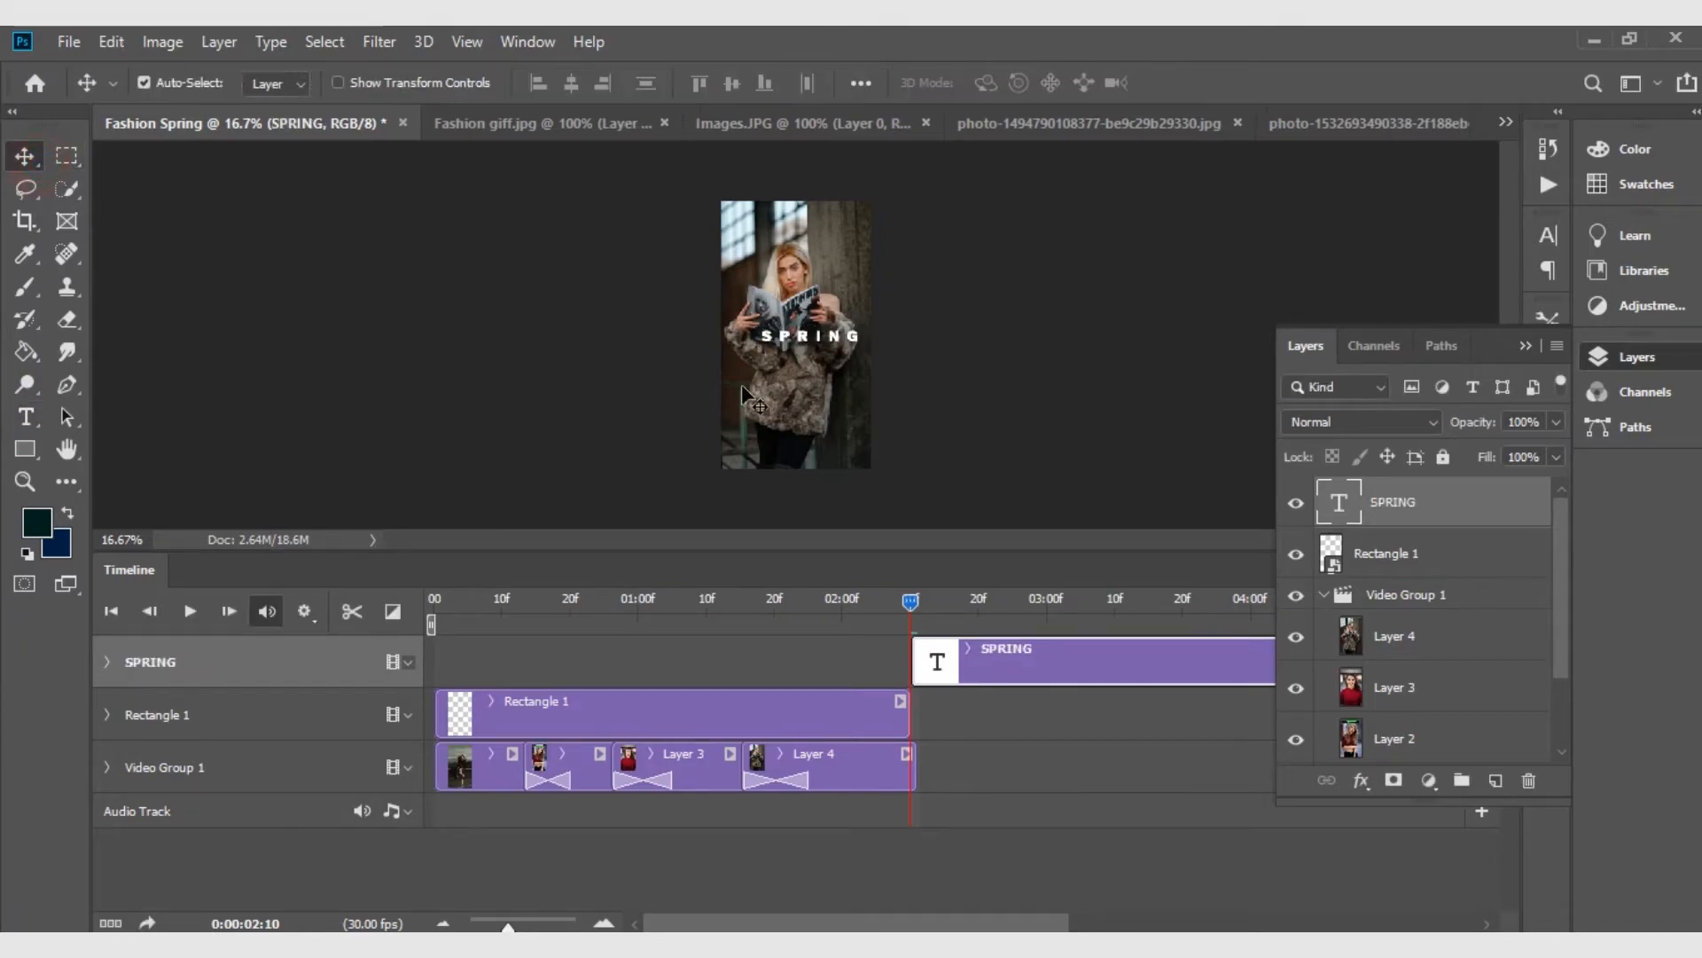
Position SPRING over the lower photo, duplicate it just beneath, retype the copy as "SALE" and enlarge it to match SPRING's width
{"action": "left_click_drag", "start_coordinate": [809, 337], "coordinate": [797, 419]}
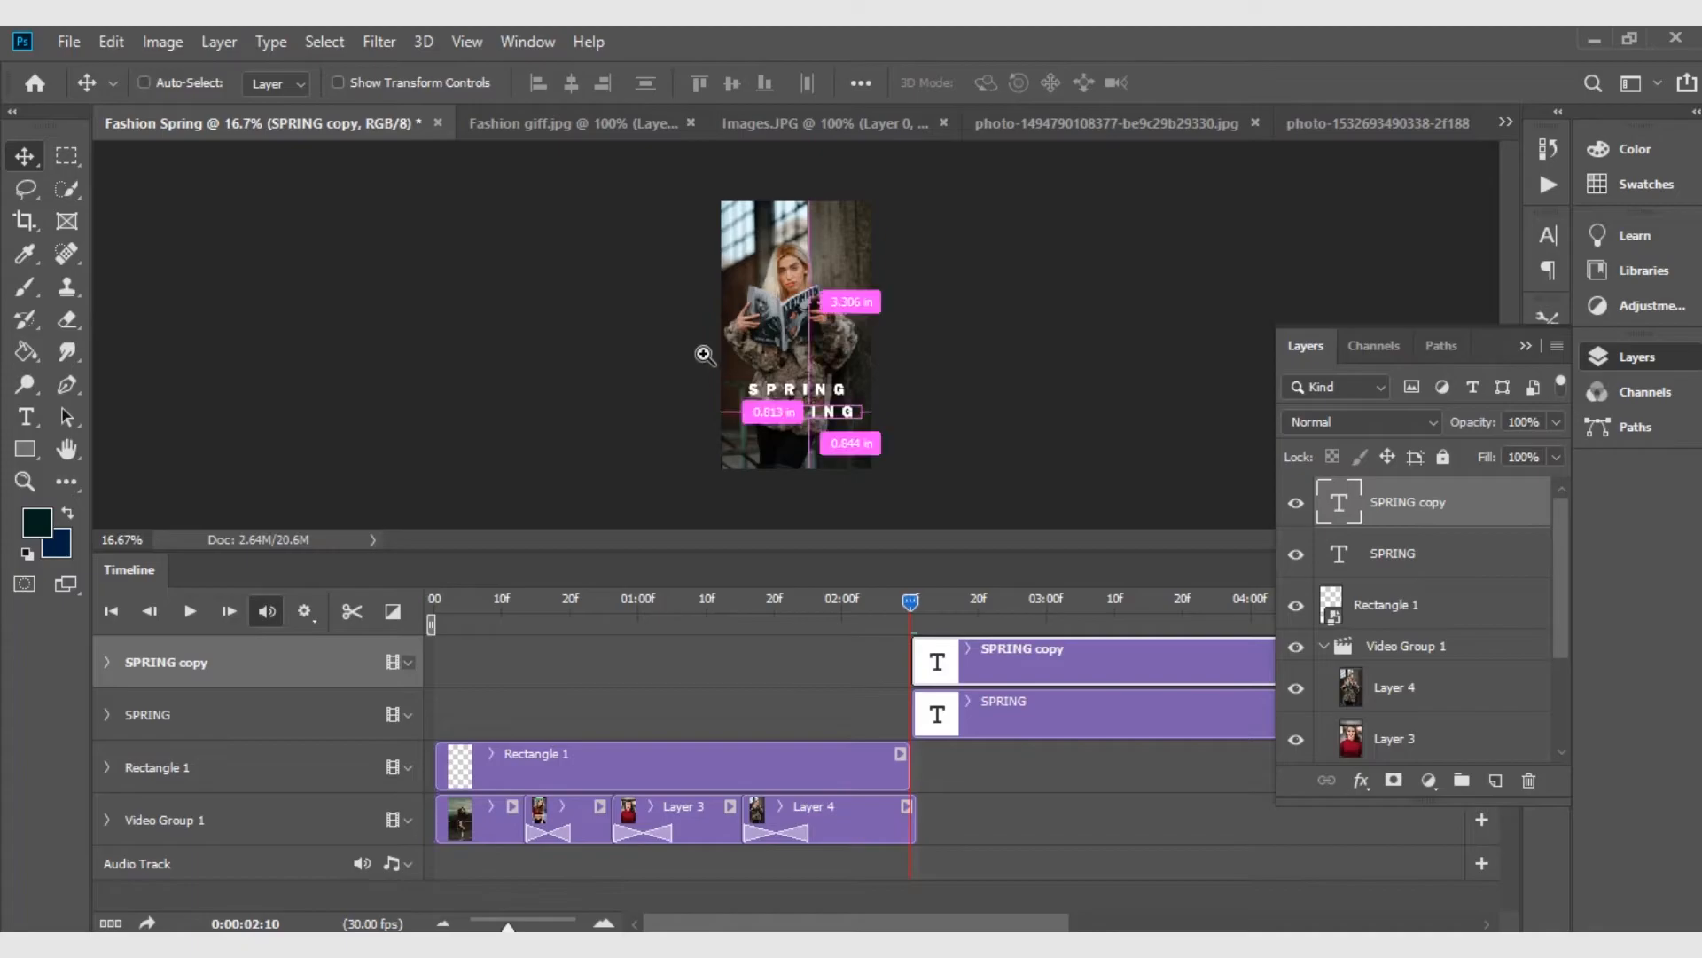
{"action": "scroll", "coordinate": [792, 443], "scroll_direction": "up", "scroll_amount": 5}
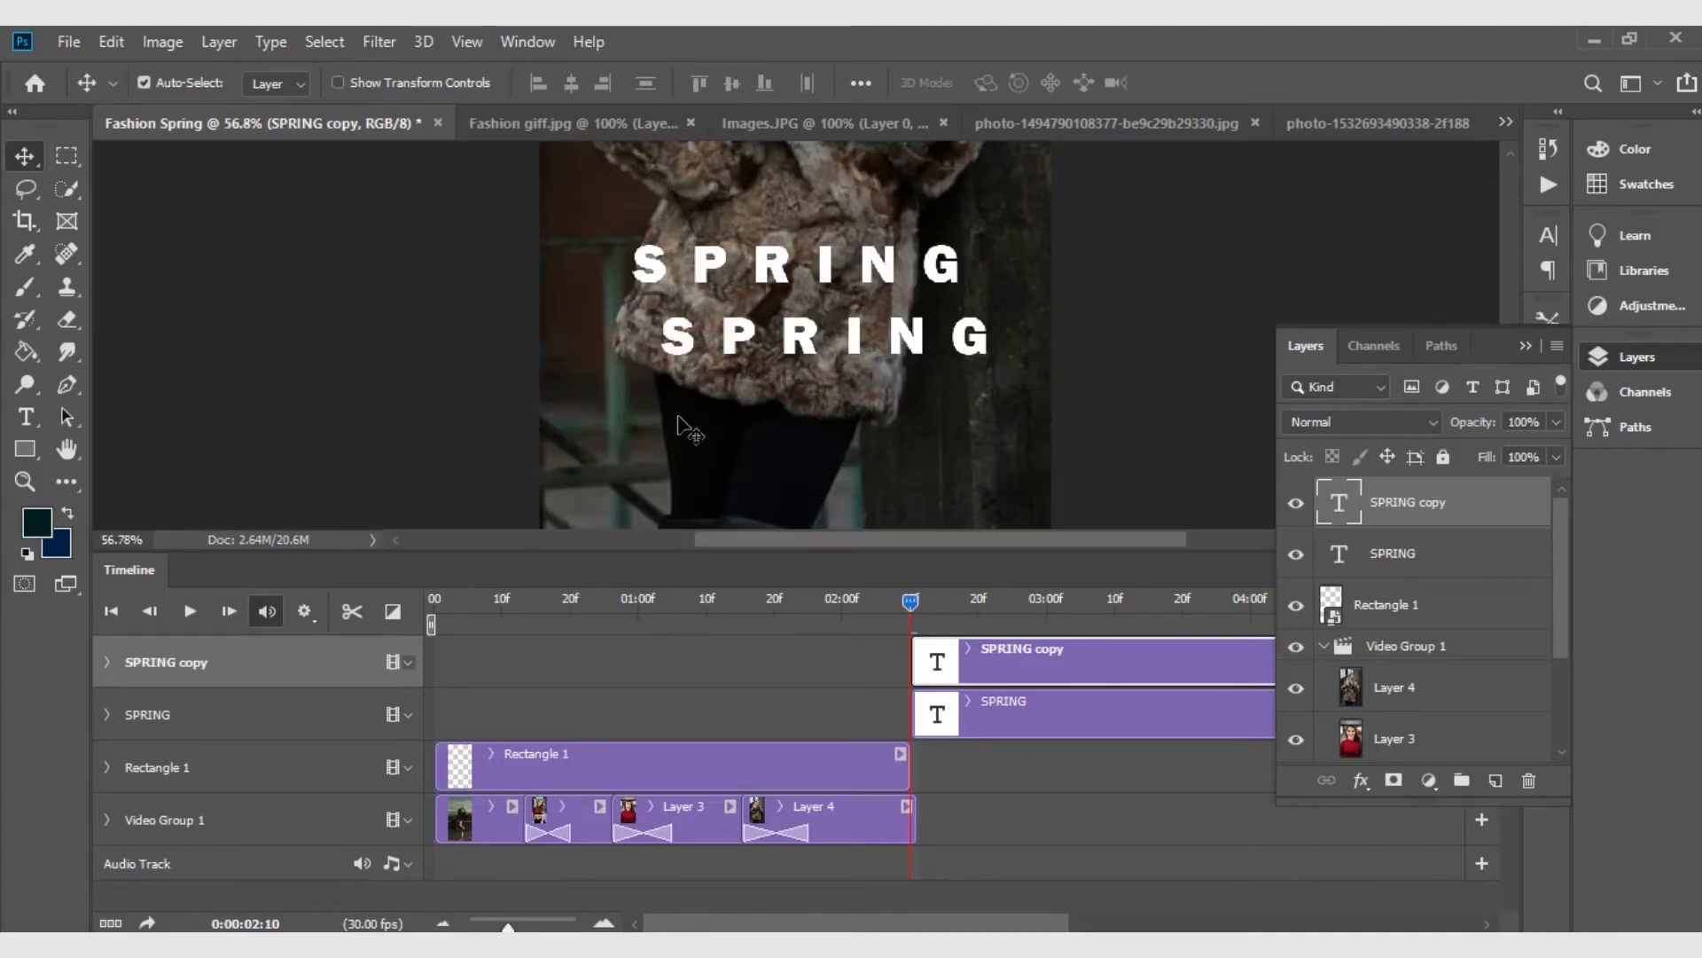
{"action": "key", "text": "t"}
{"action": "left_click", "coordinate": [740, 316]}
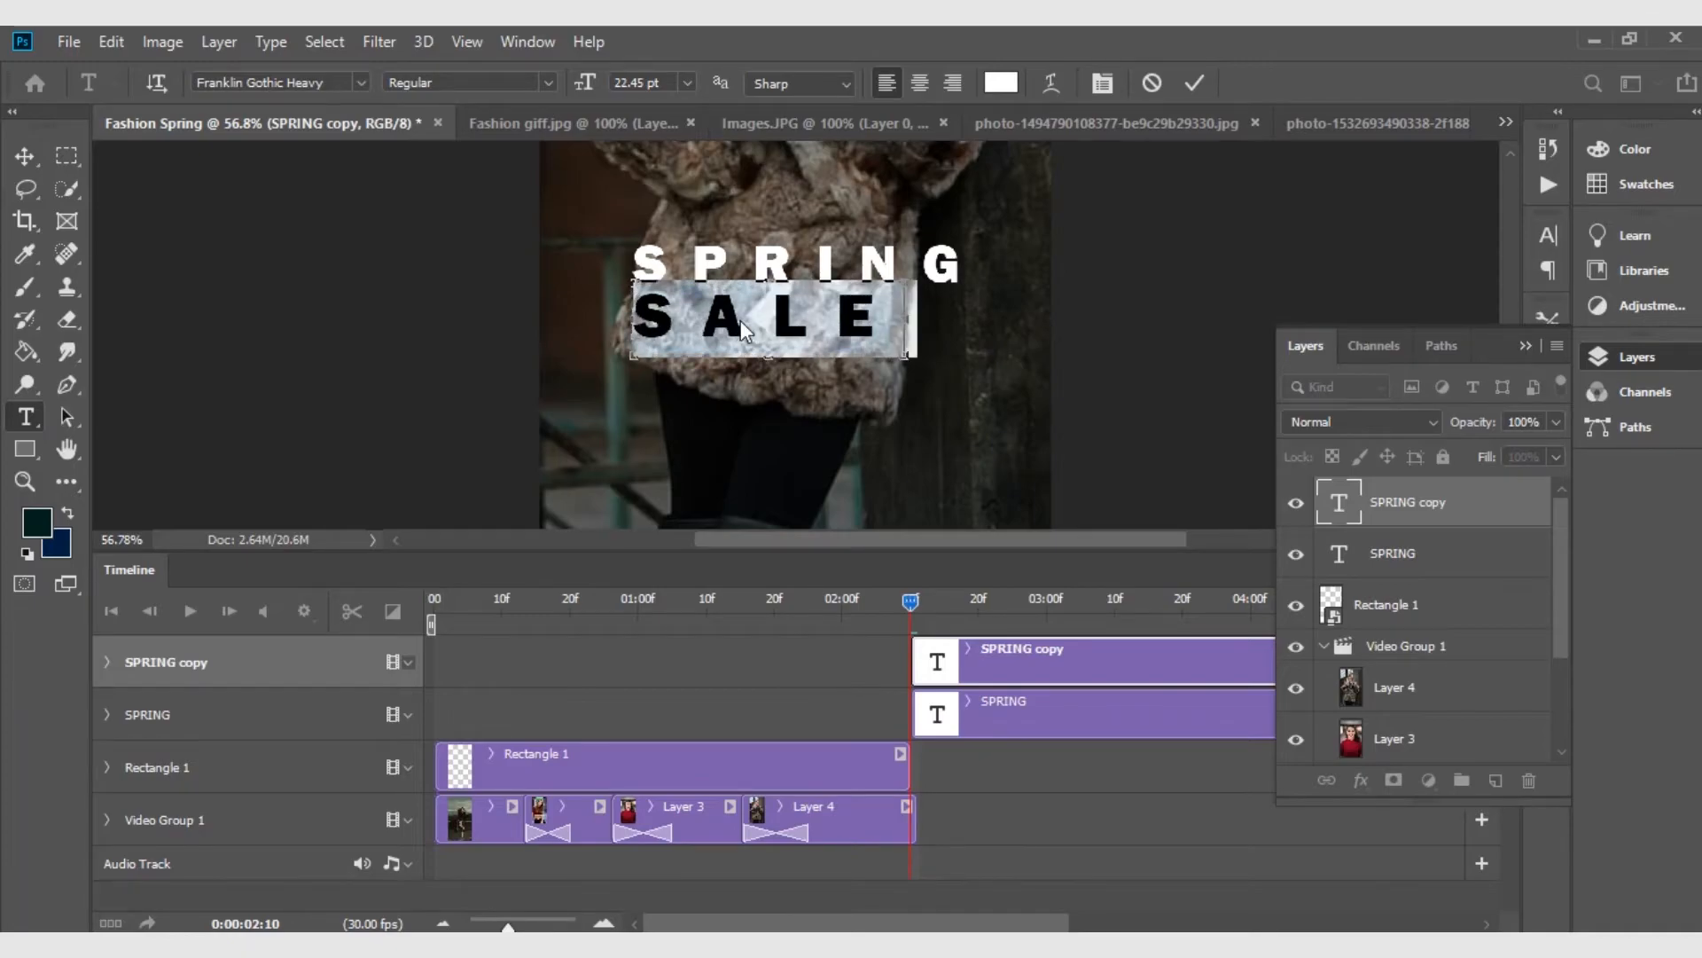
{"action": "key", "text": "ctrl+shift+period"}
{"action": "key", "text": "ctrl+shift+period"}
{"action": "key", "text": "ctrl+shift+period"}
{"action": "key", "text": "ctrl+shift+period"}
{"action": "key", "text": "ctrl+shift+period"}
{"action": "key", "text": "ctrl+shift+comma"}
{"action": "key", "text": "ctrl+shift+period"}
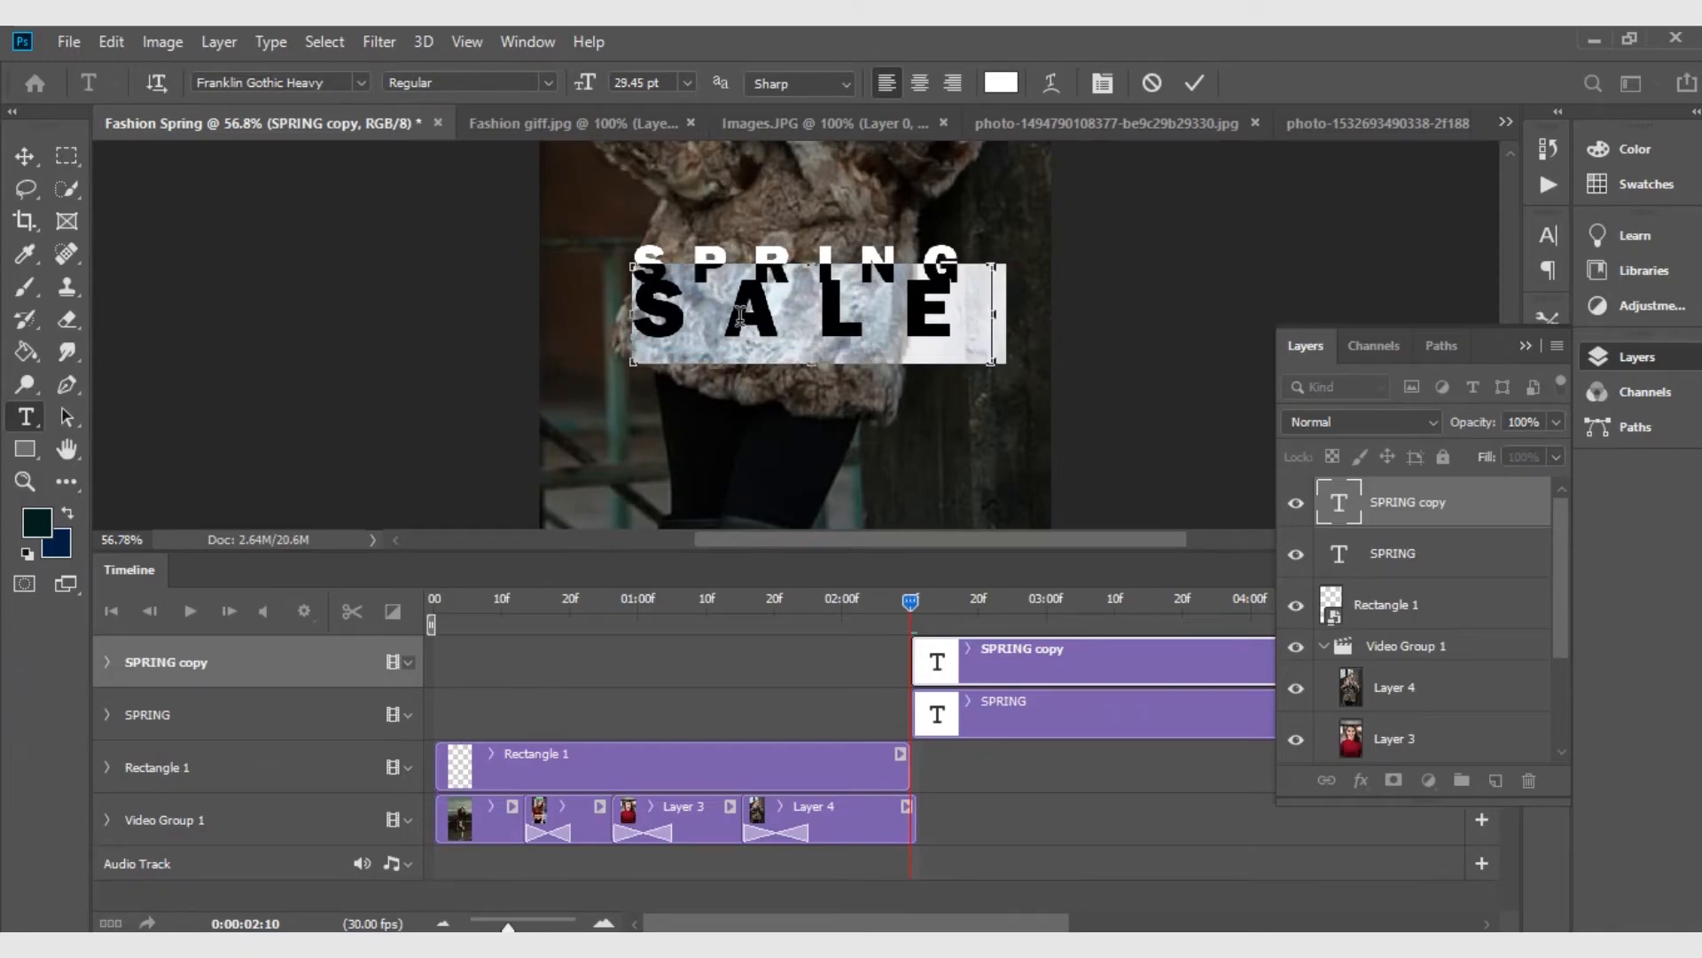
{"action": "left_click", "coordinate": [21, 156]}
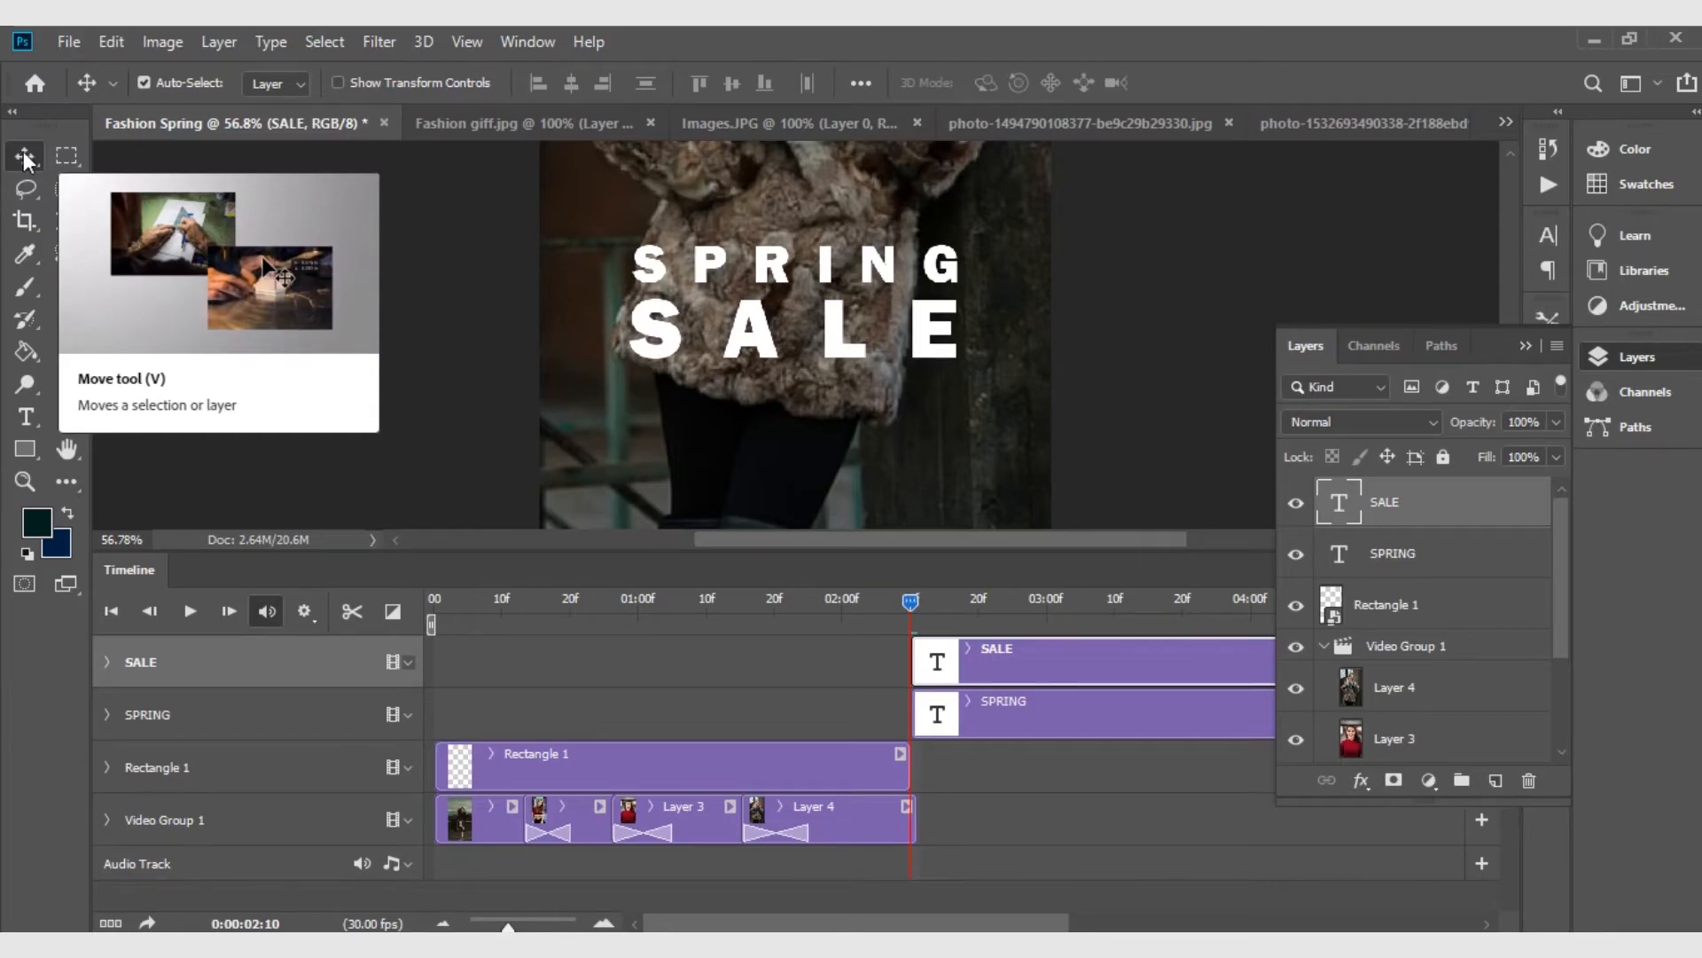
Duplicate the SPRING text below SALE, retype the copy as "Special Offer" and reduce it to 8.45 pt
{"action": "left_click_drag", "start_coordinate": [764, 275], "coordinate": [759, 435]}
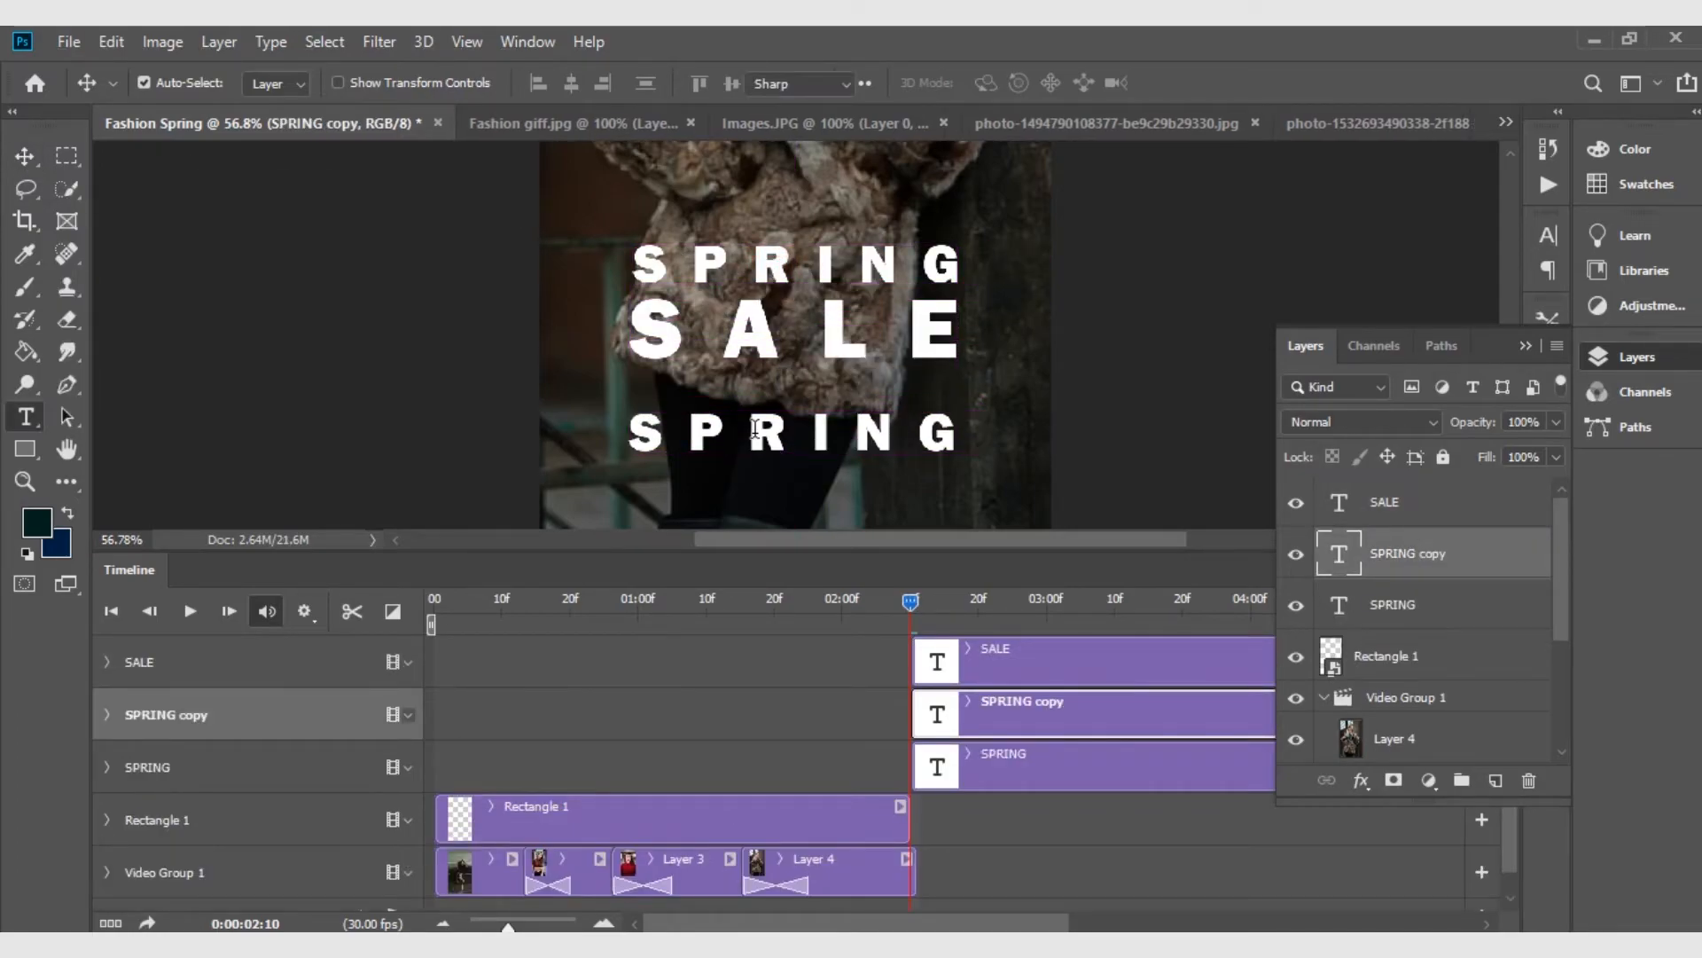
{"action": "key", "text": "t"}
{"action": "left_click", "coordinate": [764, 434]}
{"action": "key", "text": "ctrl+a"}
{"action": "type", "text": "Special Offer"}
{"action": "key", "text": "ctrl+a"}
{"action": "key", "text": "ctrl+shift+comma"}
{"action": "key", "text": "ctrl+shift+comma"}
{"action": "key", "text": "ctrl+shift+comma"}
{"action": "key", "text": "ctrl+shift+comma"}
{"action": "key", "text": "ctrl+shift+comma"}
{"action": "key", "text": "ctrl+shift+comma"}
{"action": "key", "text": "ctrl+shift+comma"}
{"action": "key", "text": "ctrl+shift+comma"}
{"action": "key", "text": "ctrl+shift+comma"}
{"action": "key", "text": "ctrl+shift+comma"}
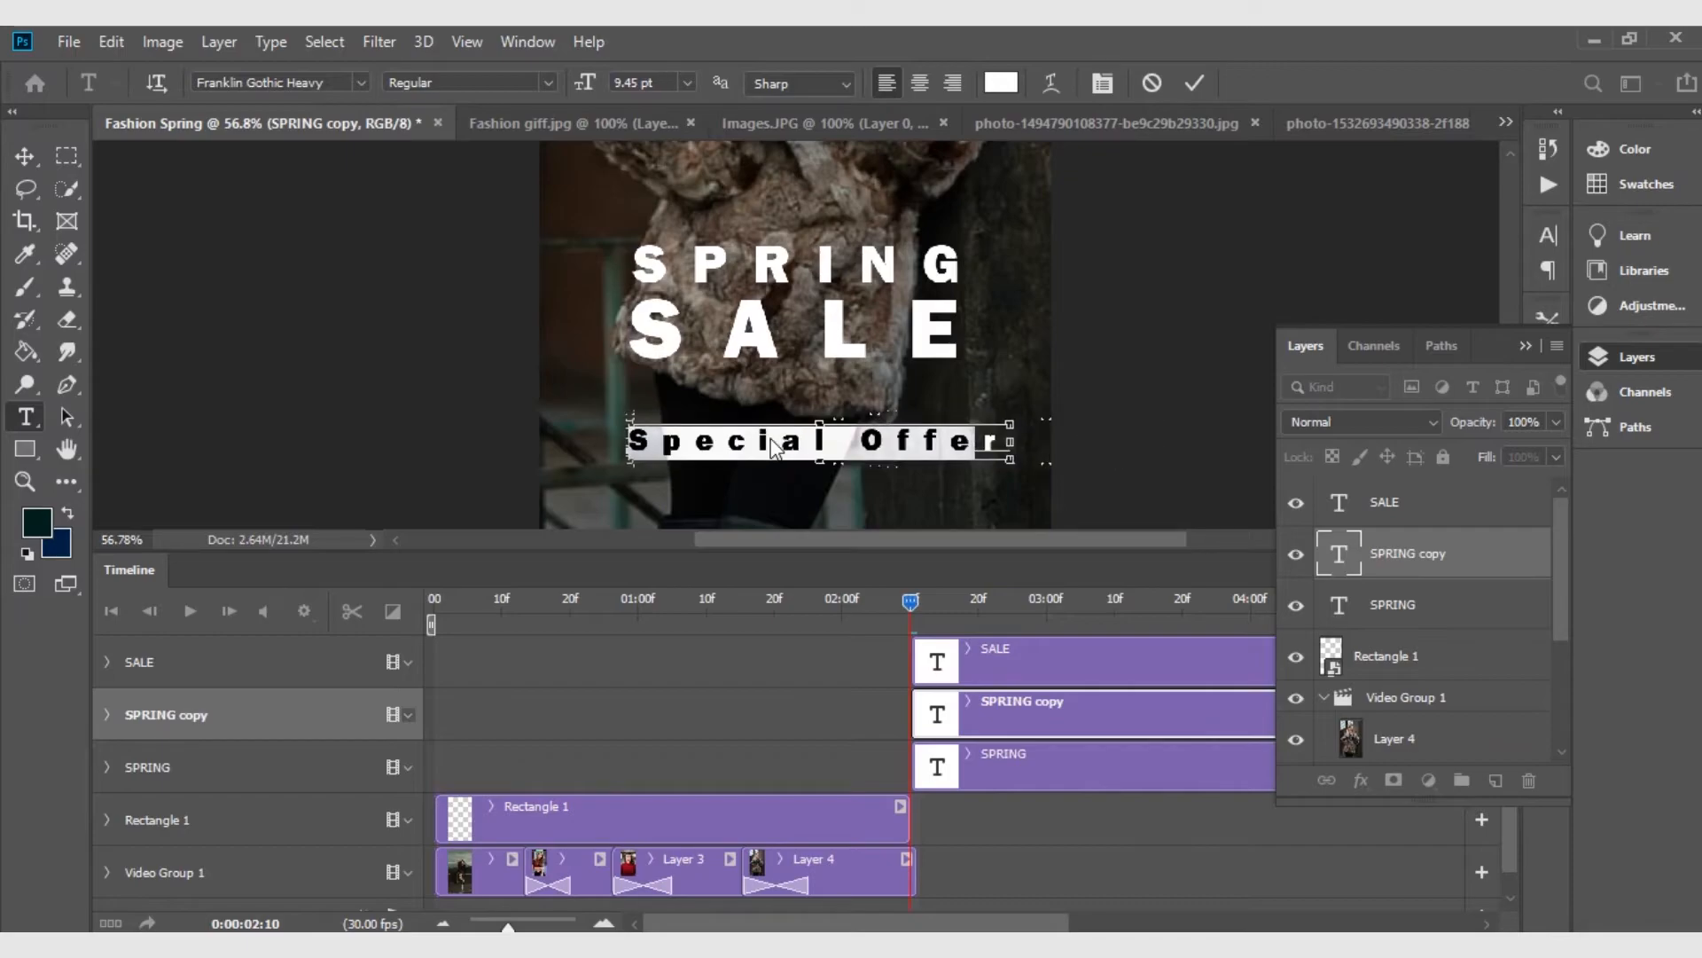
{"action": "left_click", "coordinate": [32, 158]}
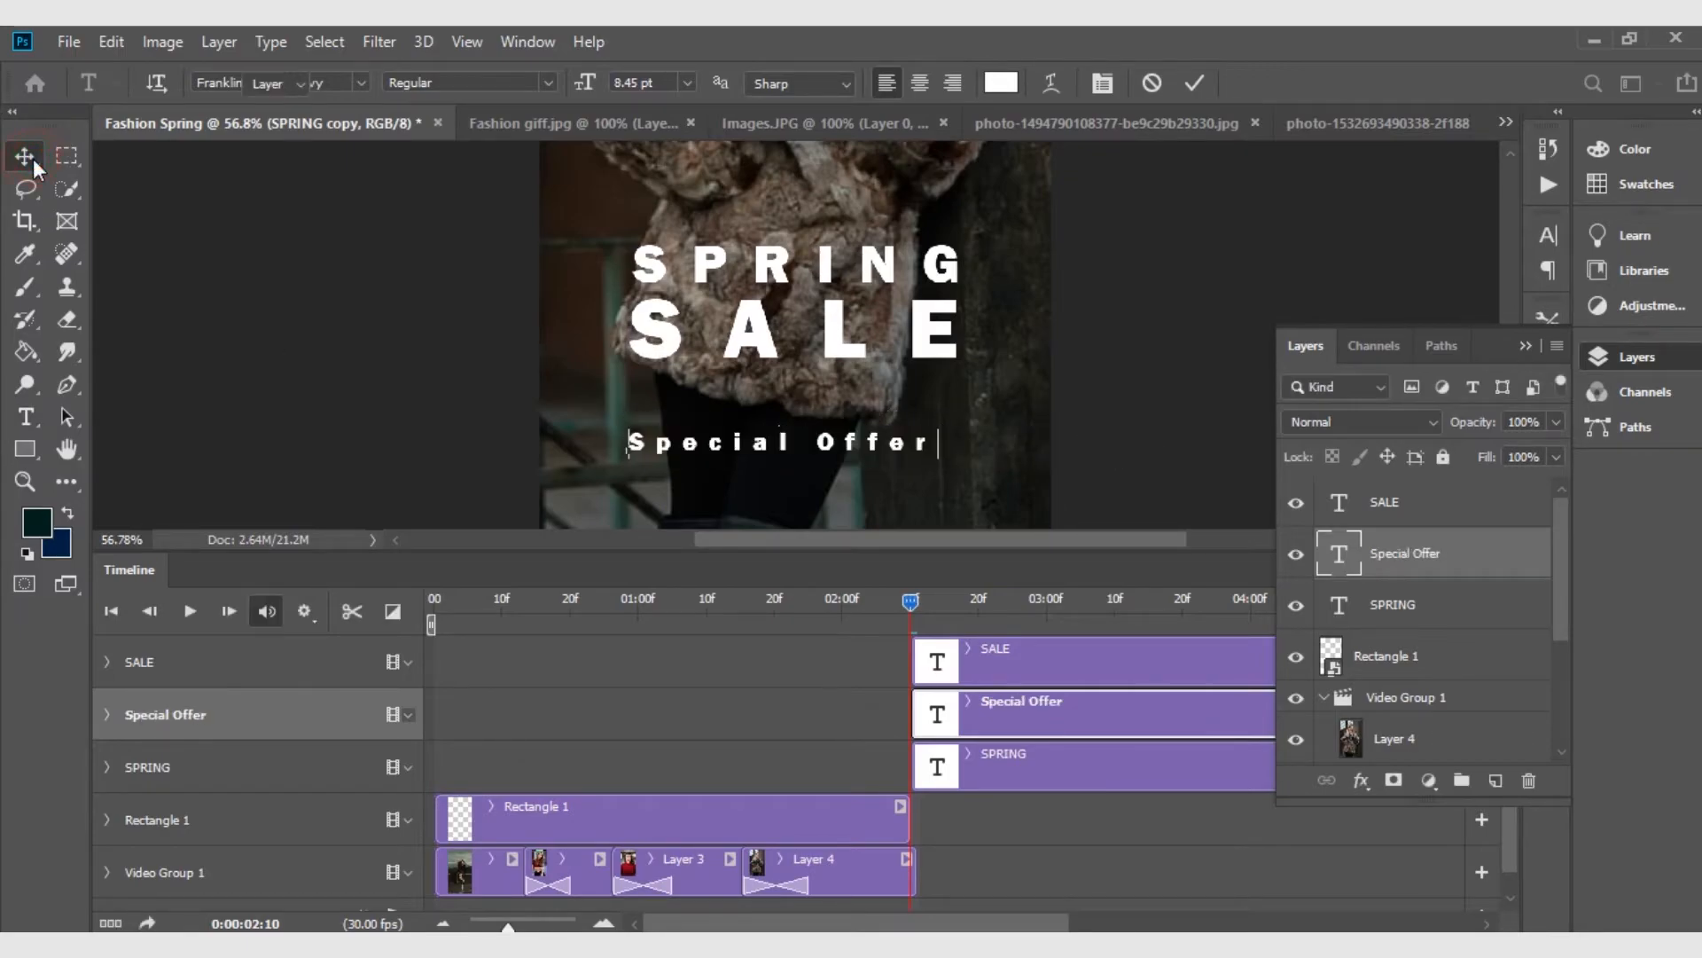
Nudge the Special Offer text slightly to the right to center it beneath SALE
{"action": "key", "text": "Right"}
{"action": "key", "text": "Right"}
{"action": "key", "text": "Right"}
{"action": "key", "text": "Right"}
{"action": "key", "text": "Right"}
{"action": "key", "text": "Right"}
{"action": "key", "text": "Right"}
{"action": "key", "text": "Right"}
{"action": "key", "text": "Right"}
{"action": "key", "text": "Right"}
{"action": "key", "text": "Right"}
{"action": "key", "text": "Right"}
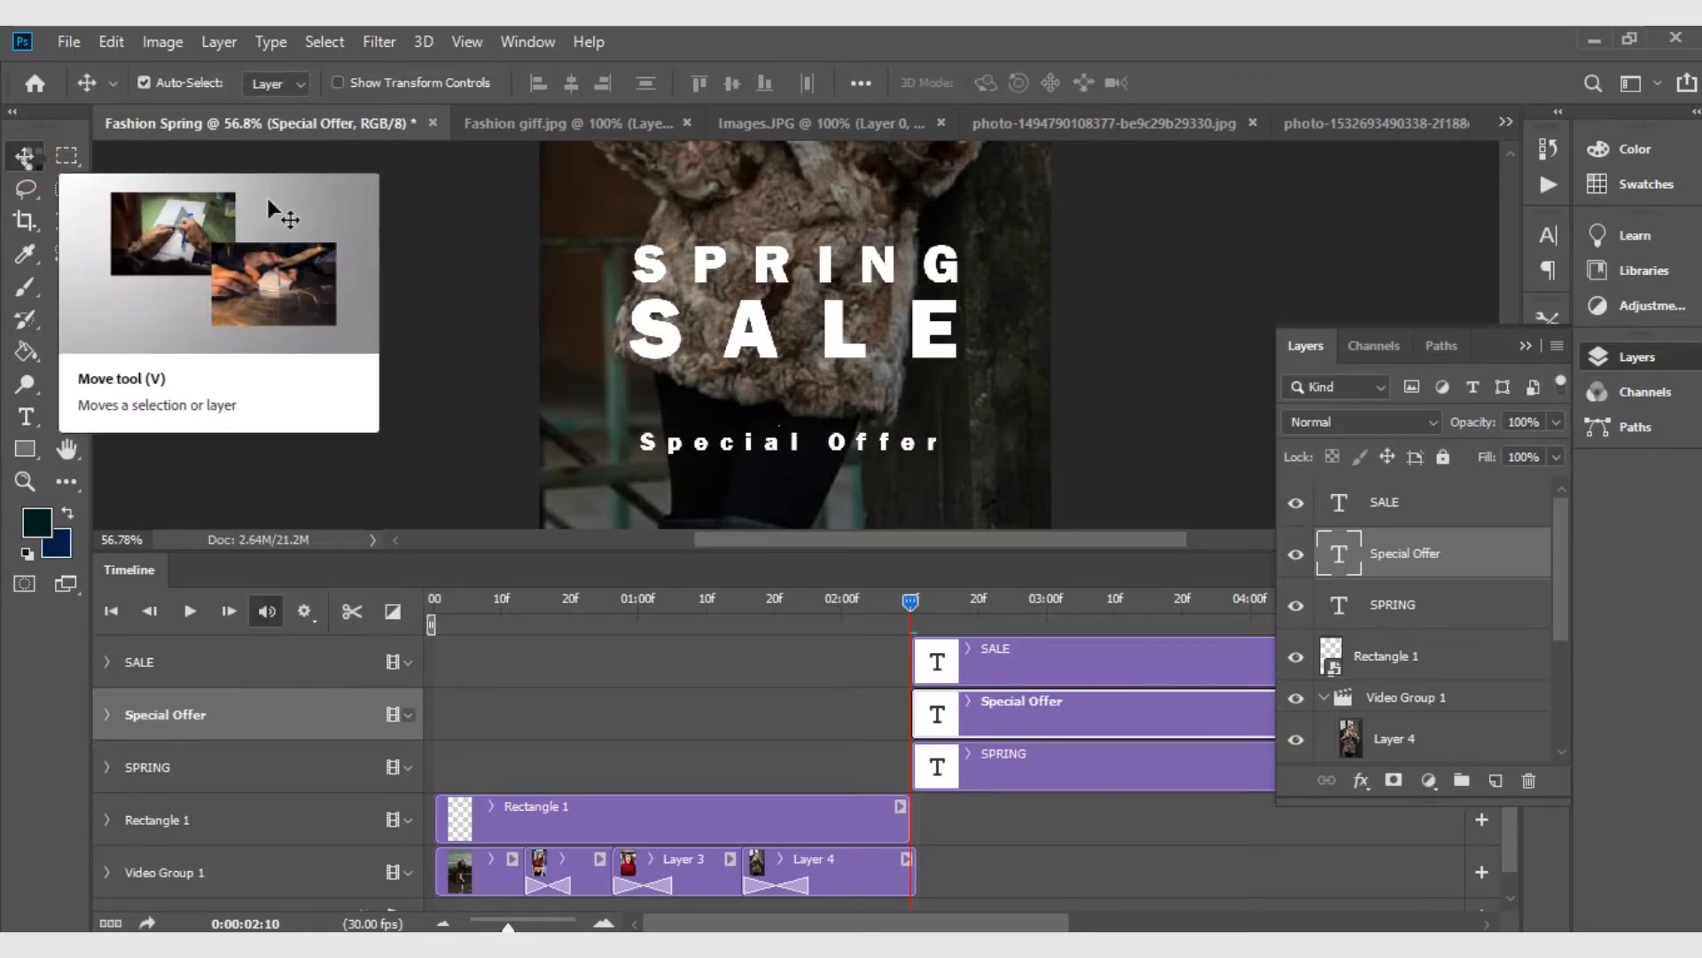
Duplicate the Special Offer text near the photo's upper edge, retype it as "Shop Now" and move it into the upper-right corner
{"action": "key", "text": "ctrl+minus"}
{"action": "key", "text": "ctrl+minus"}
{"action": "key", "text": "ctrl+minus"}
{"action": "key", "text": "ctrl+minus"}
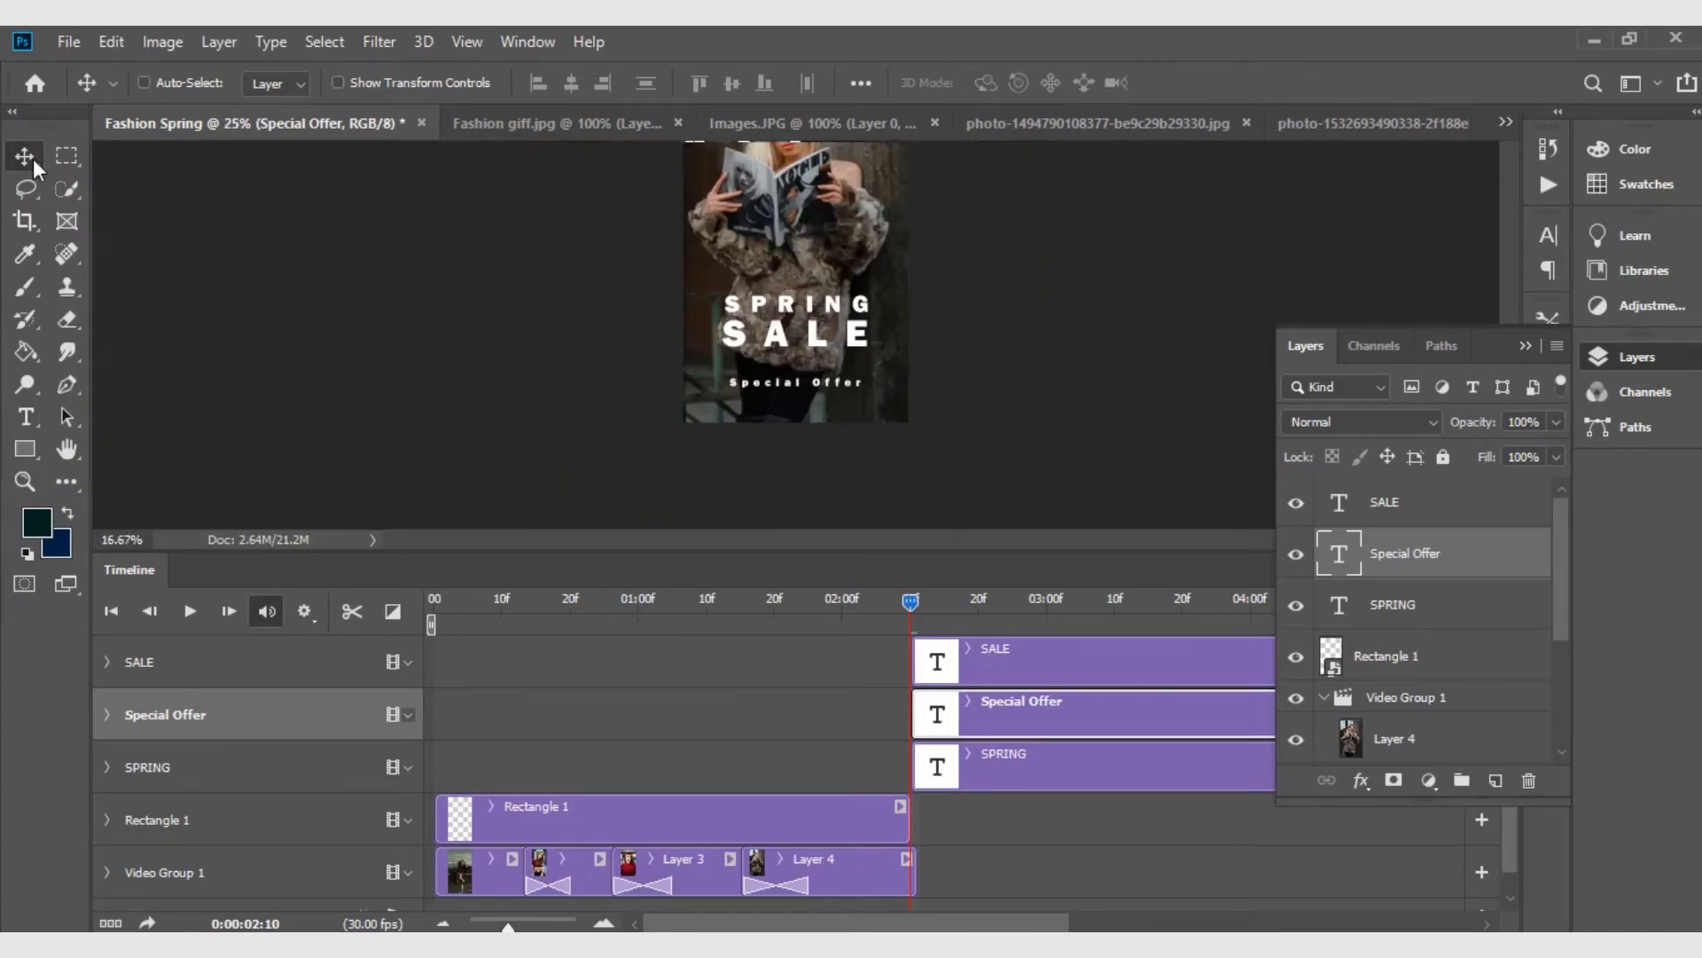
{"action": "left_click_drag", "start_coordinate": [703, 184], "coordinate": [975, 505]}
{"action": "left_click", "coordinate": [827, 497]}
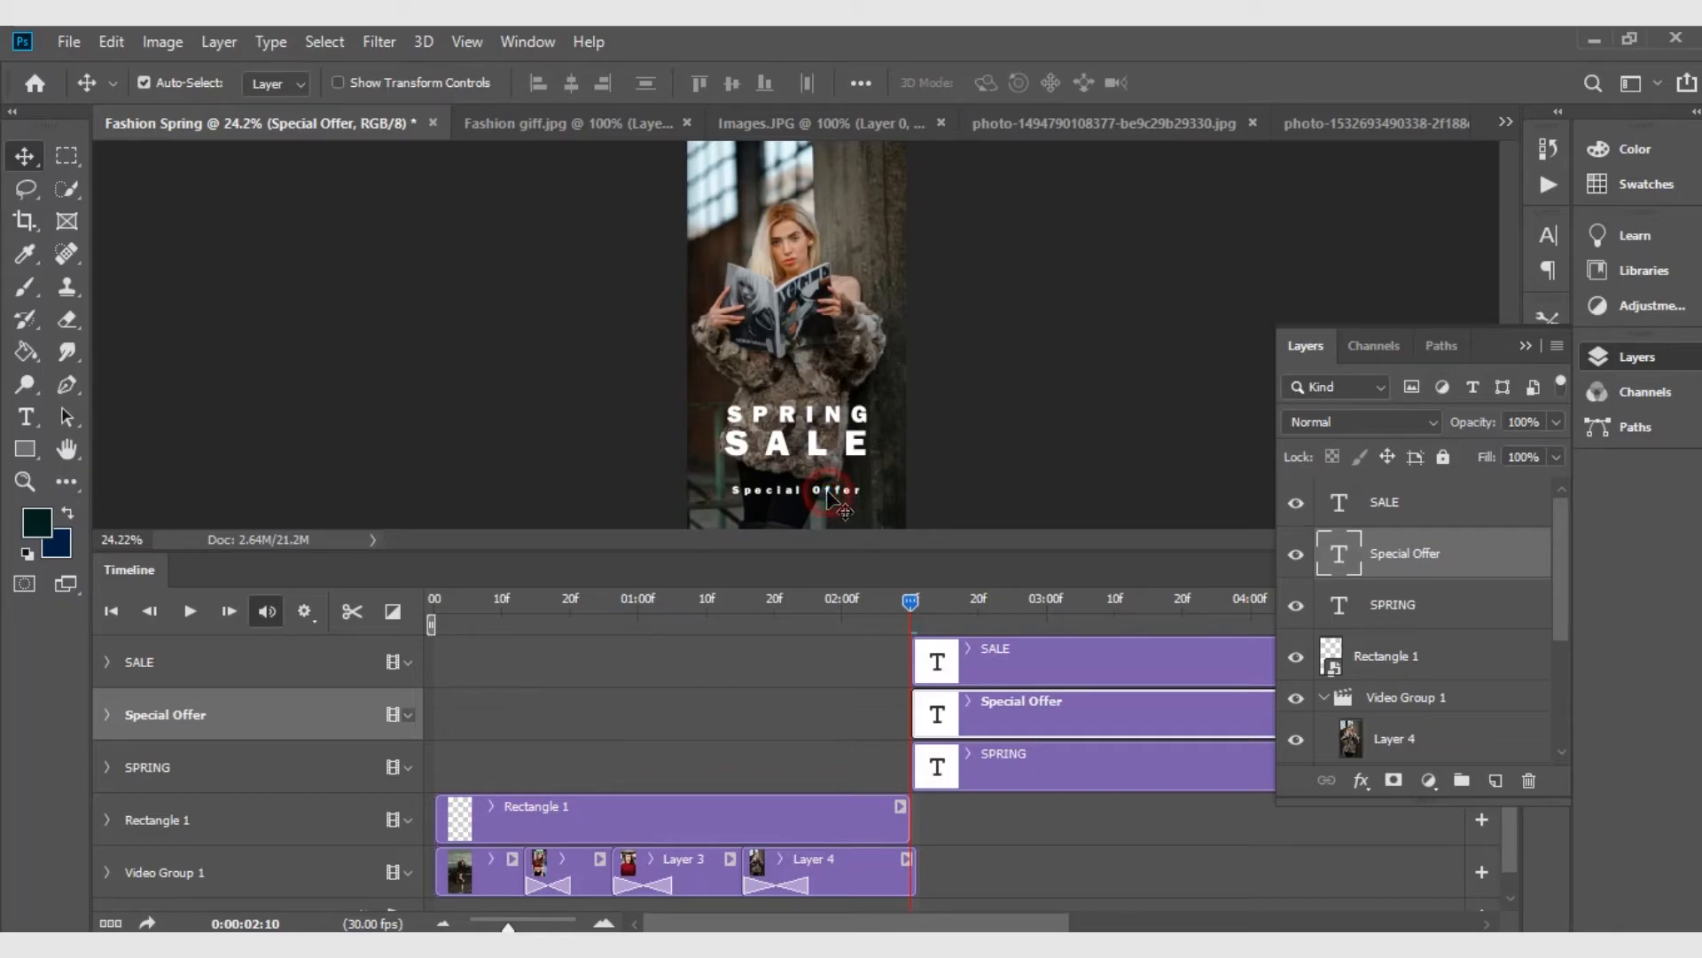
{"action": "left_click_drag", "start_coordinate": [825, 404], "coordinate": [856, 160]}
{"action": "key", "text": "t"}
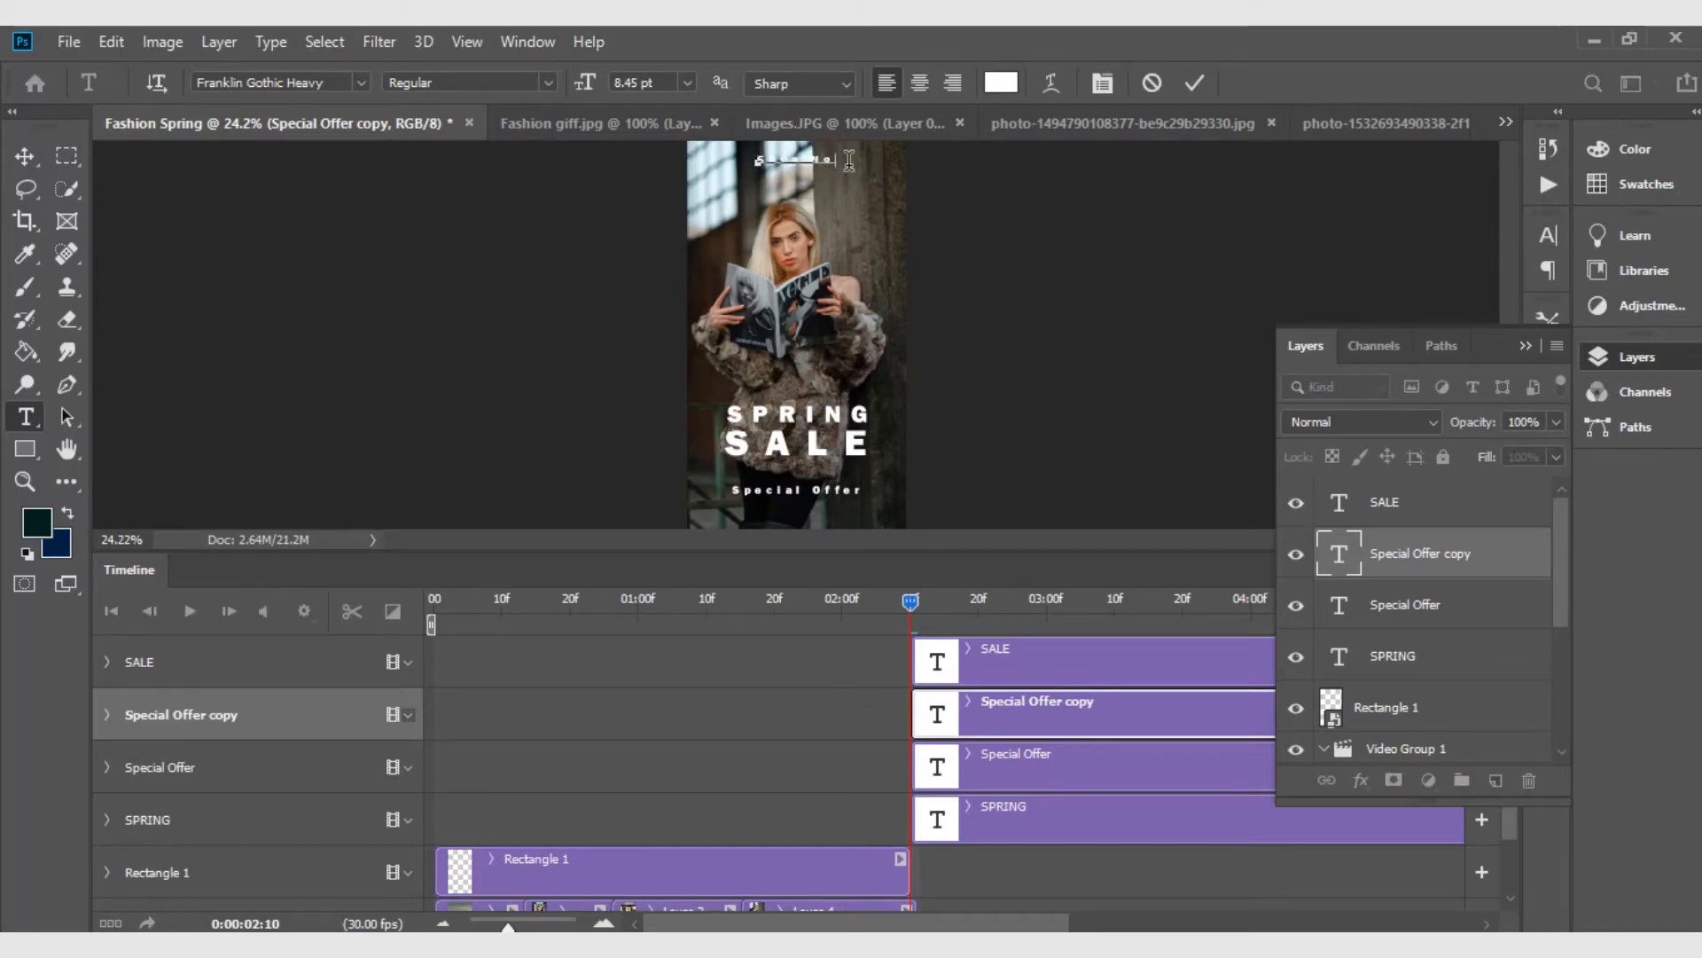
{"action": "key", "text": "ctrl+shift+period"}
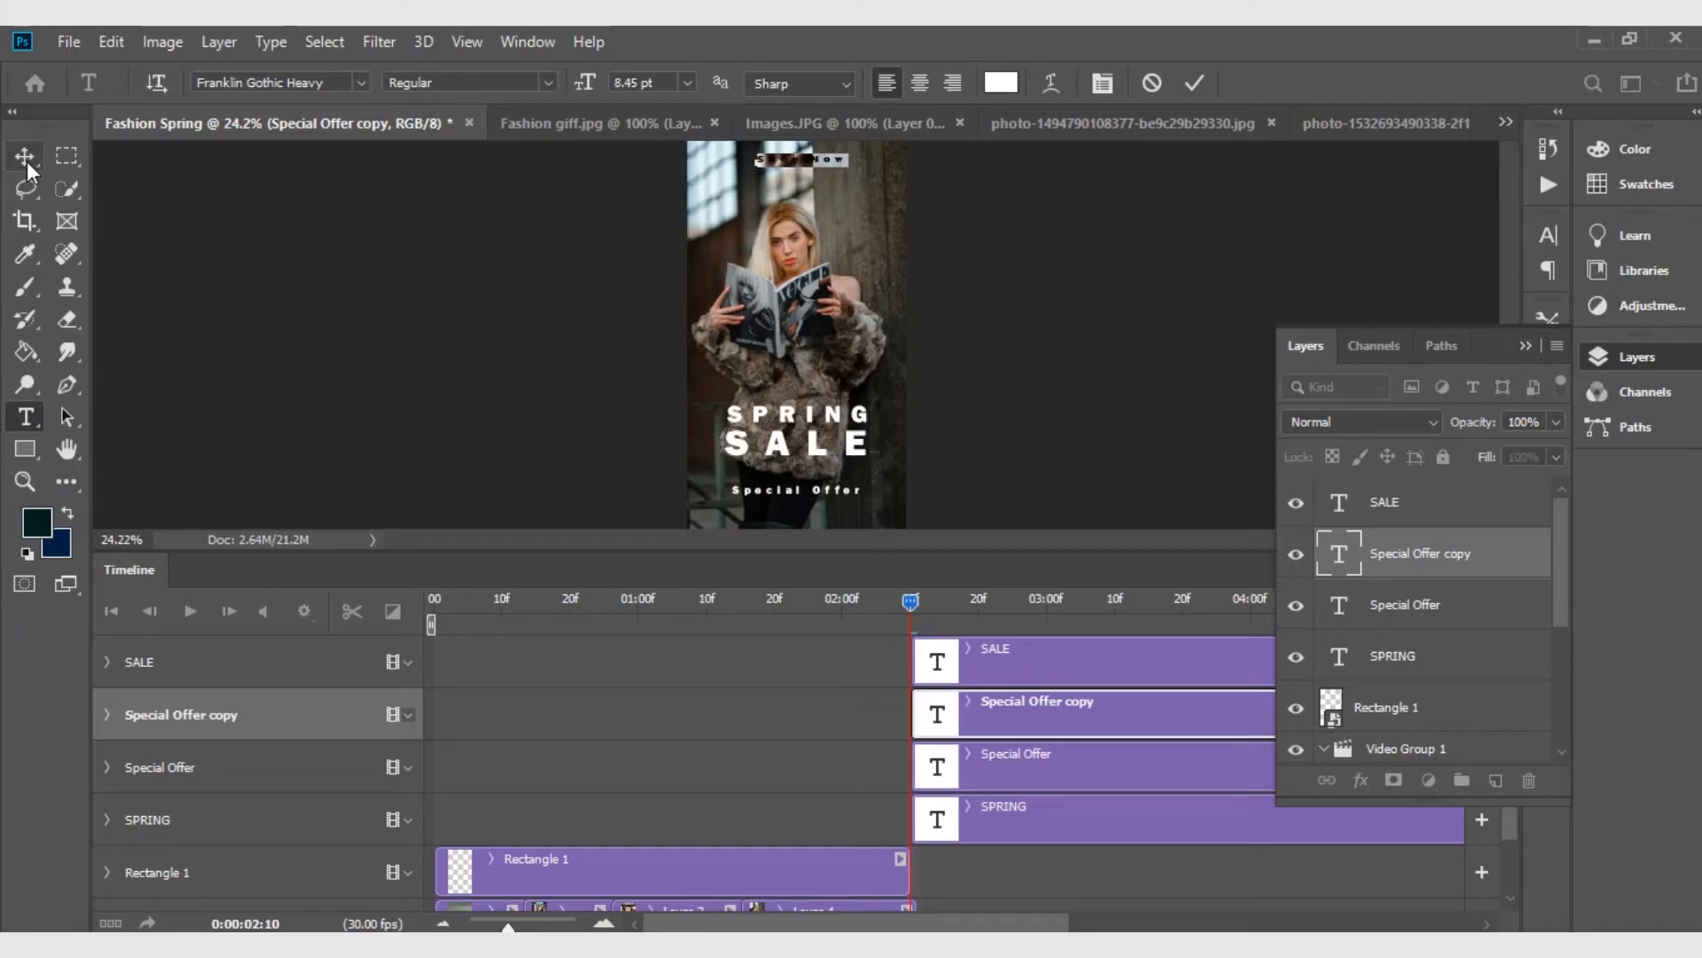
{"action": "left_click_drag", "start_coordinate": [825, 161], "coordinate": [878, 159]}
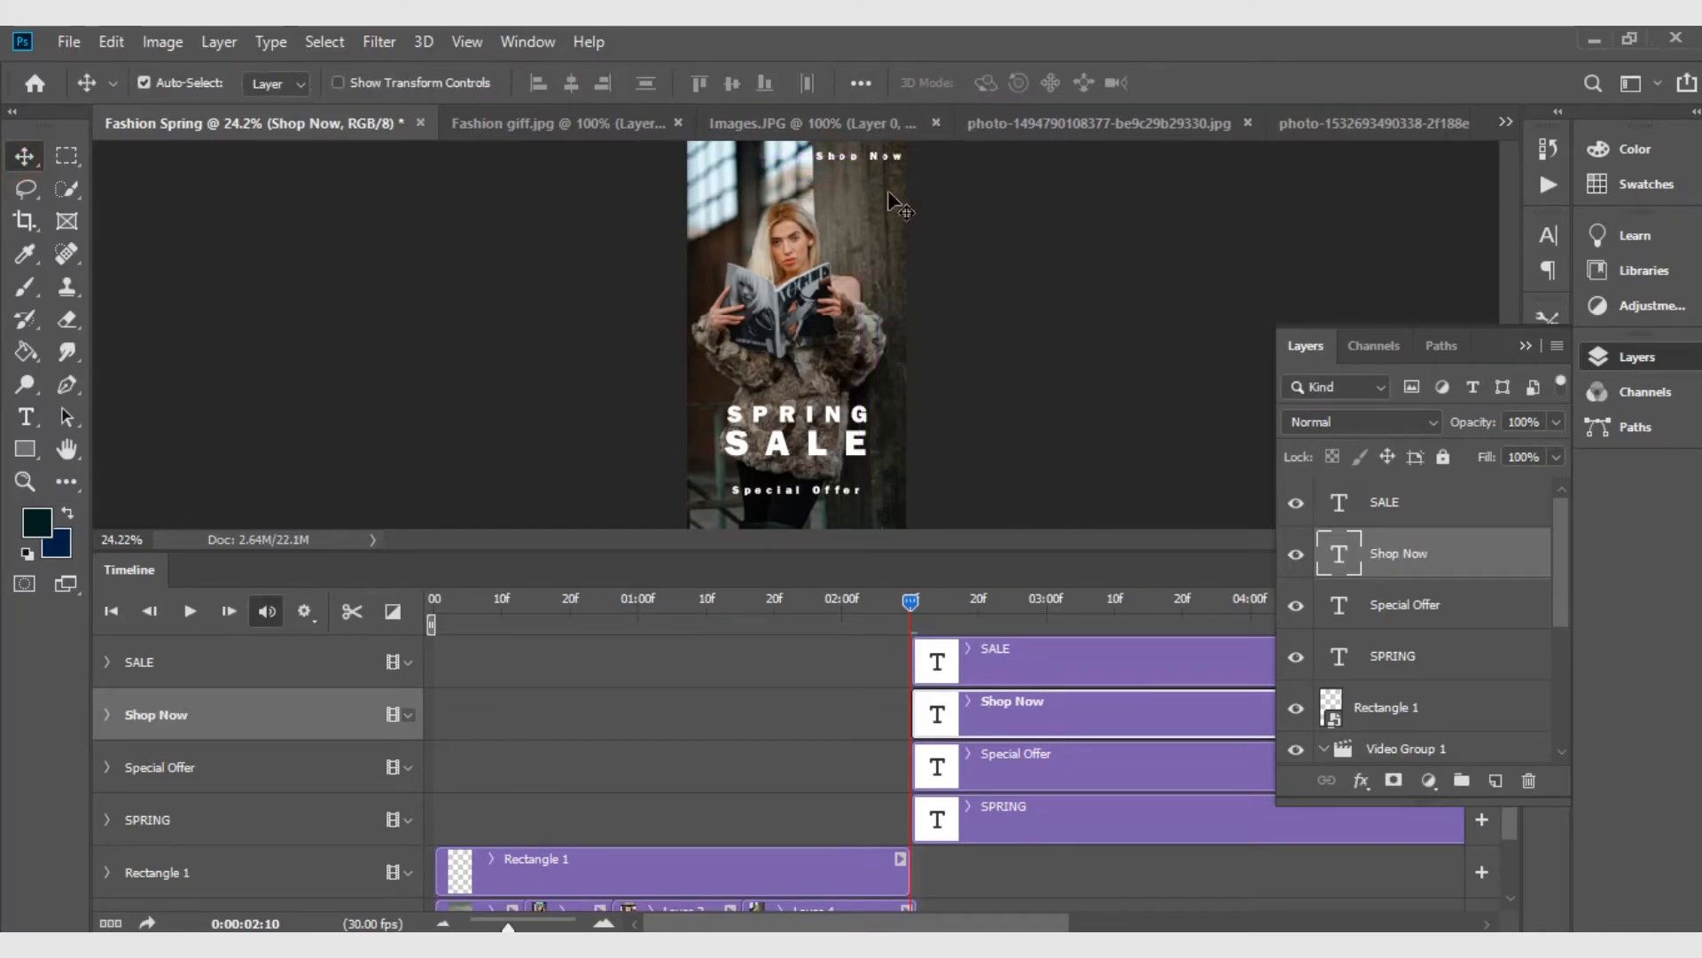
Move the SPRING, Special Offer, Shop Now and SALE clips to the start of the timeline
{"action": "left_click", "coordinate": [1024, 854]}
{"action": "left_click_drag", "start_coordinate": [1064, 820], "coordinate": [578, 820]}
{"action": "left_click_drag", "start_coordinate": [1024, 763], "coordinate": [536, 764]}
{"action": "left_click_drag", "start_coordinate": [987, 700], "coordinate": [493, 709]}
{"action": "left_click_drag", "start_coordinate": [1070, 668], "coordinate": [565, 647]}
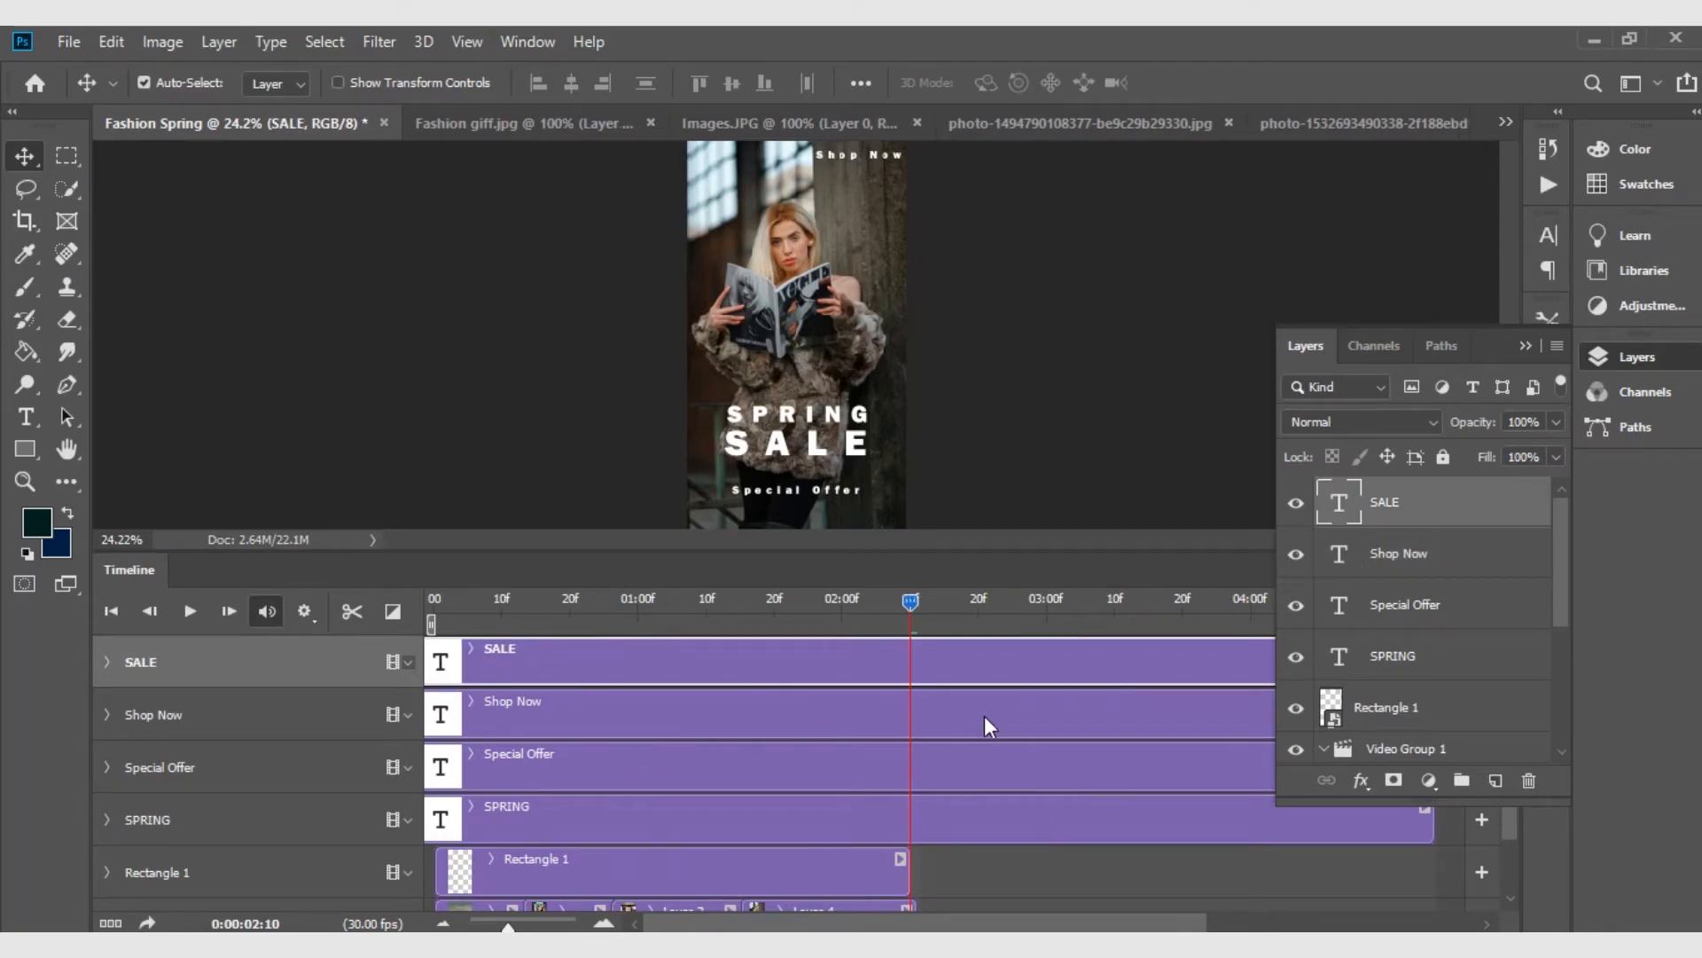
Collapse the layer list and shorten the SALE, Shop Now, Special Offer and SPRING clips to end at 0:00:02:10
{"action": "left_click", "coordinate": [1525, 344]}
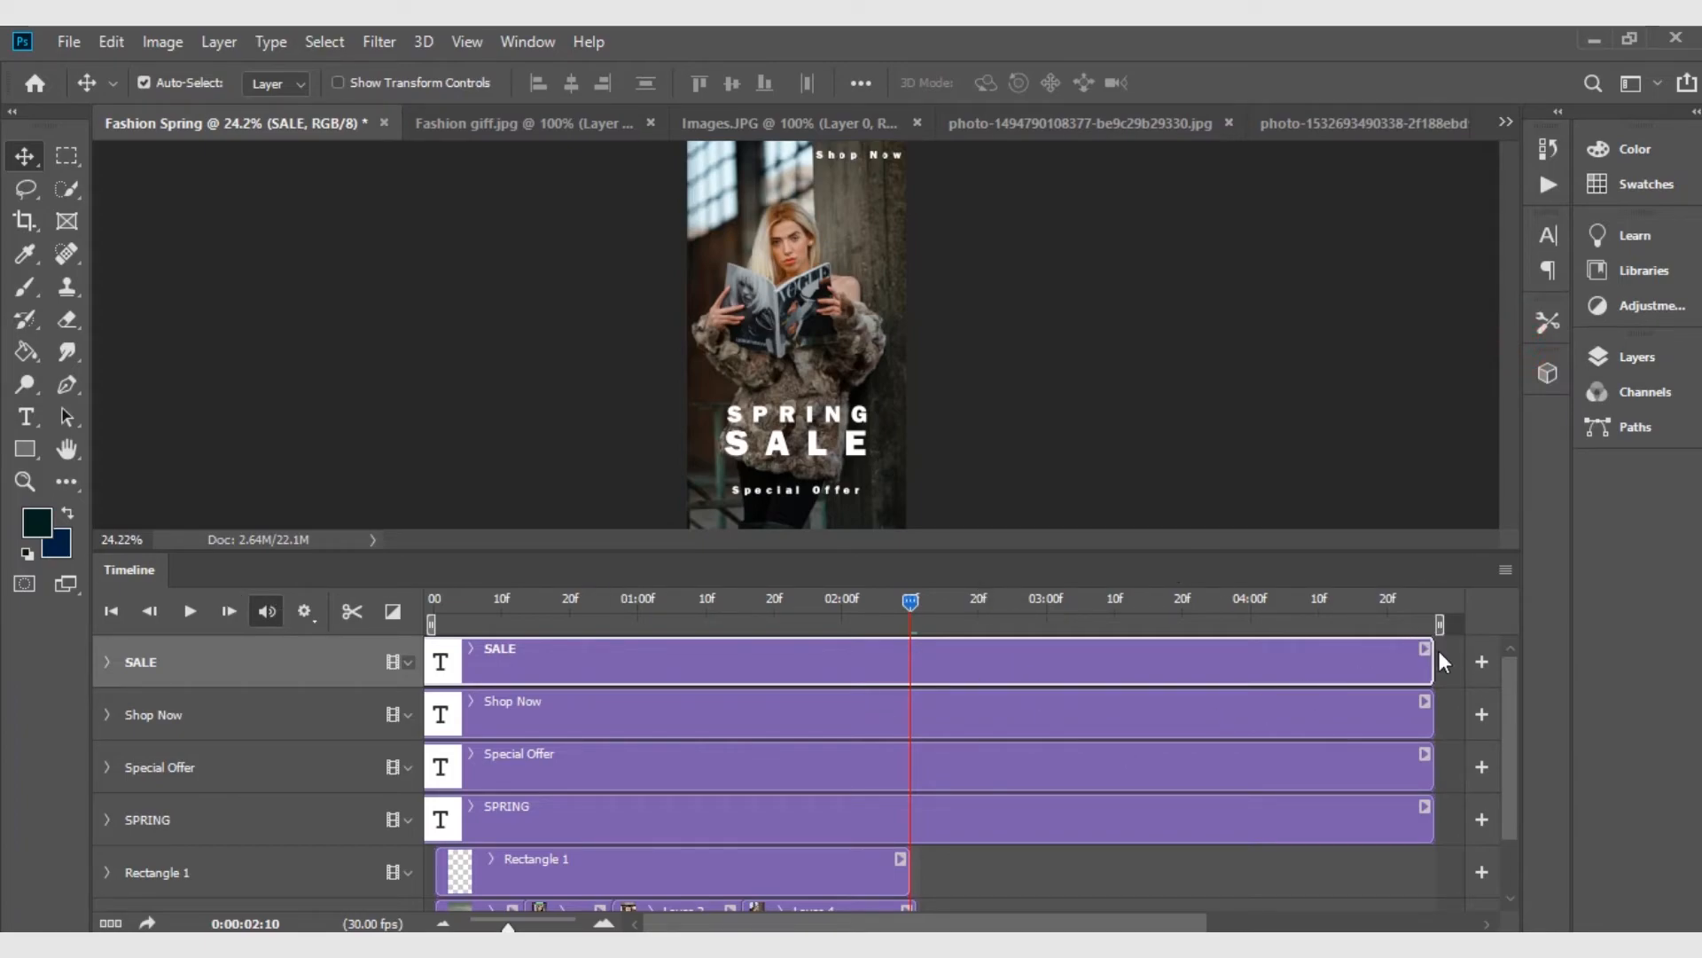
{"action": "left_click_drag", "start_coordinate": [1431, 663], "coordinate": [911, 681]}
{"action": "left_click_drag", "start_coordinate": [1431, 713], "coordinate": [911, 705]}
{"action": "left_click_drag", "start_coordinate": [1428, 764], "coordinate": [907, 798]}
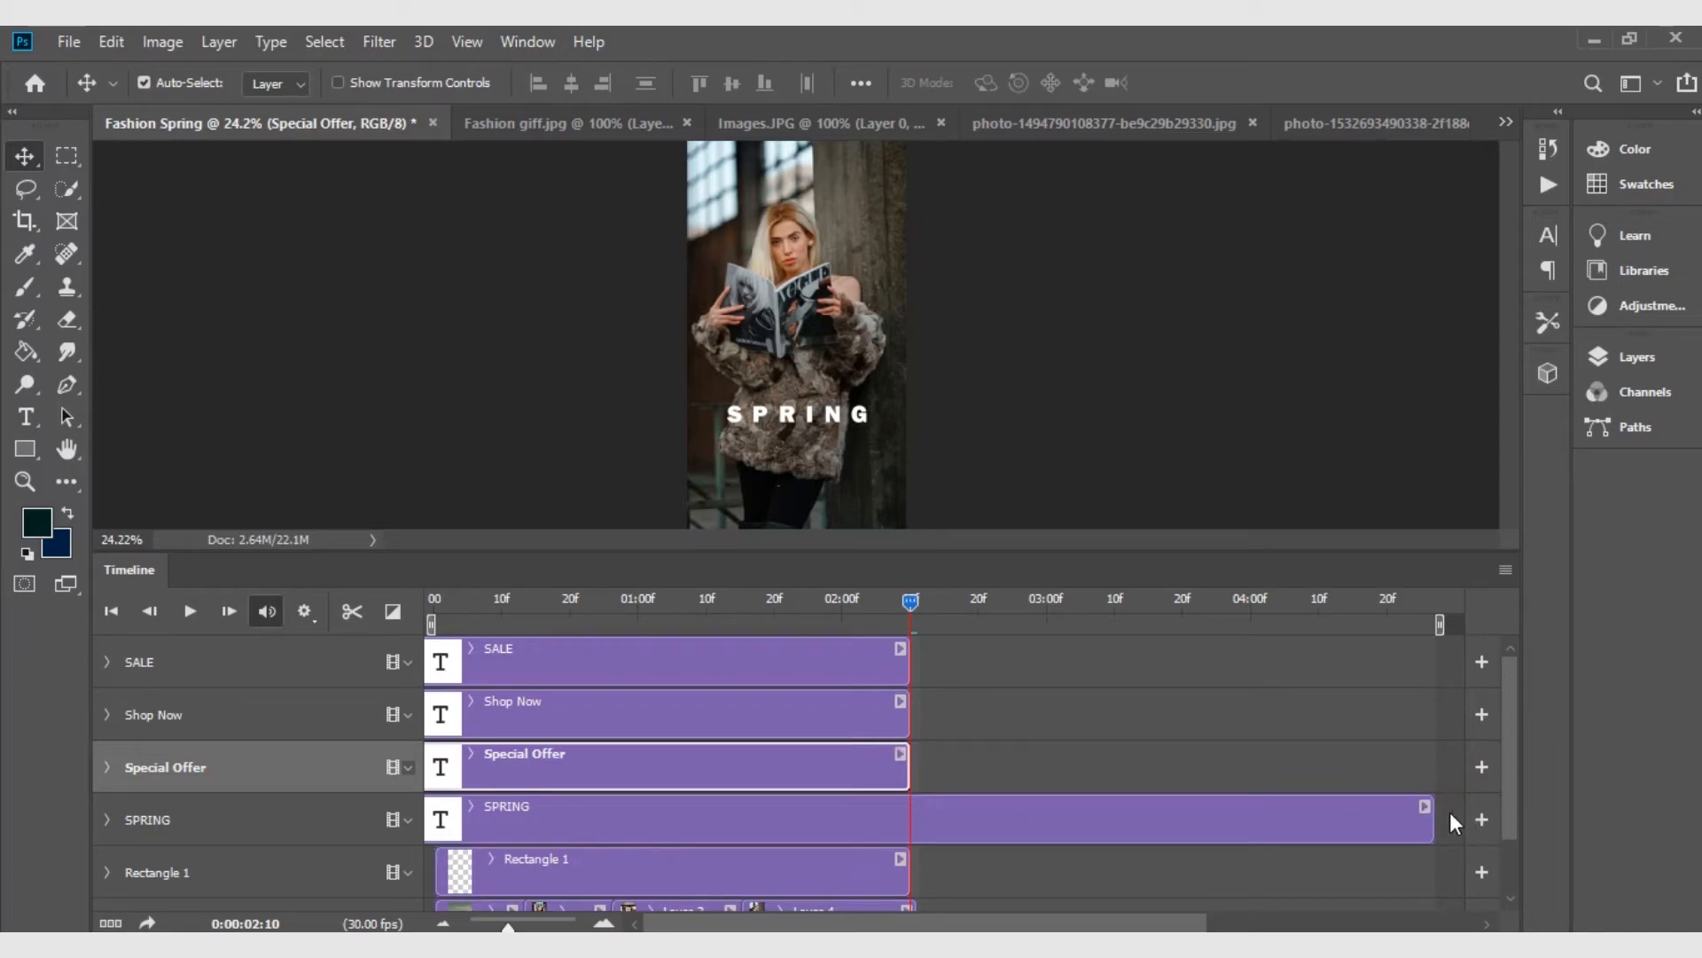
{"action": "left_click_drag", "start_coordinate": [1432, 813], "coordinate": [908, 798]}
Play the sequence from the start to preview the text over the photos and moving band
{"action": "left_click", "coordinate": [110, 611]}
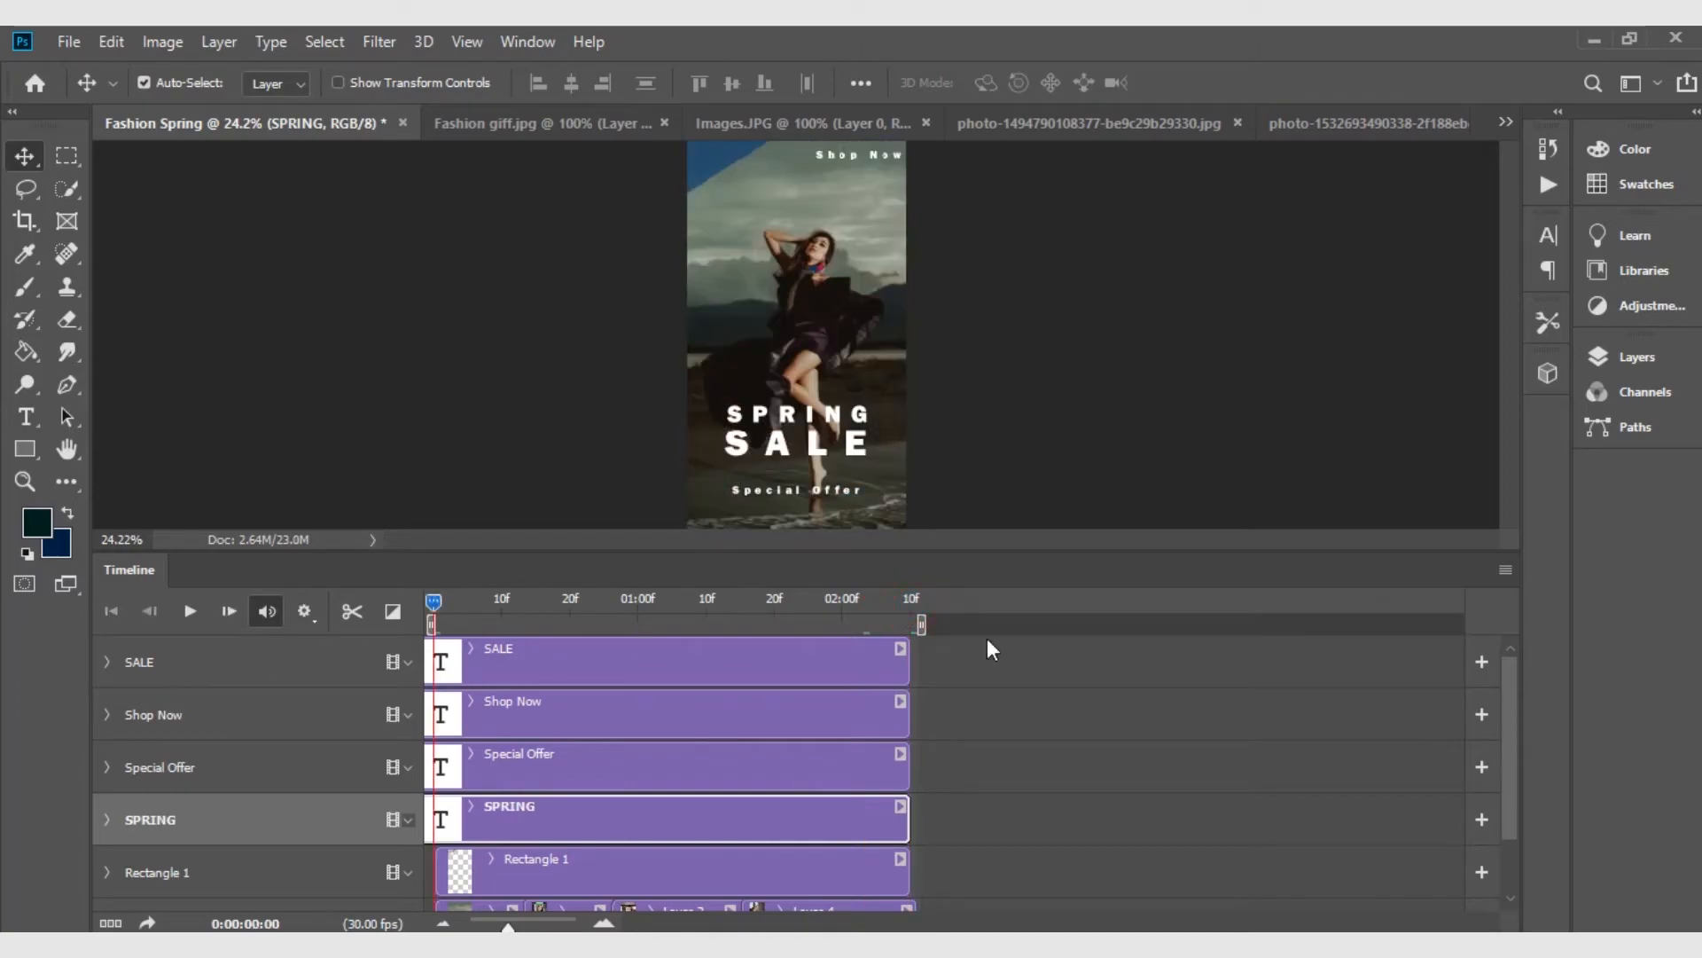
{"action": "key", "text": "space"}
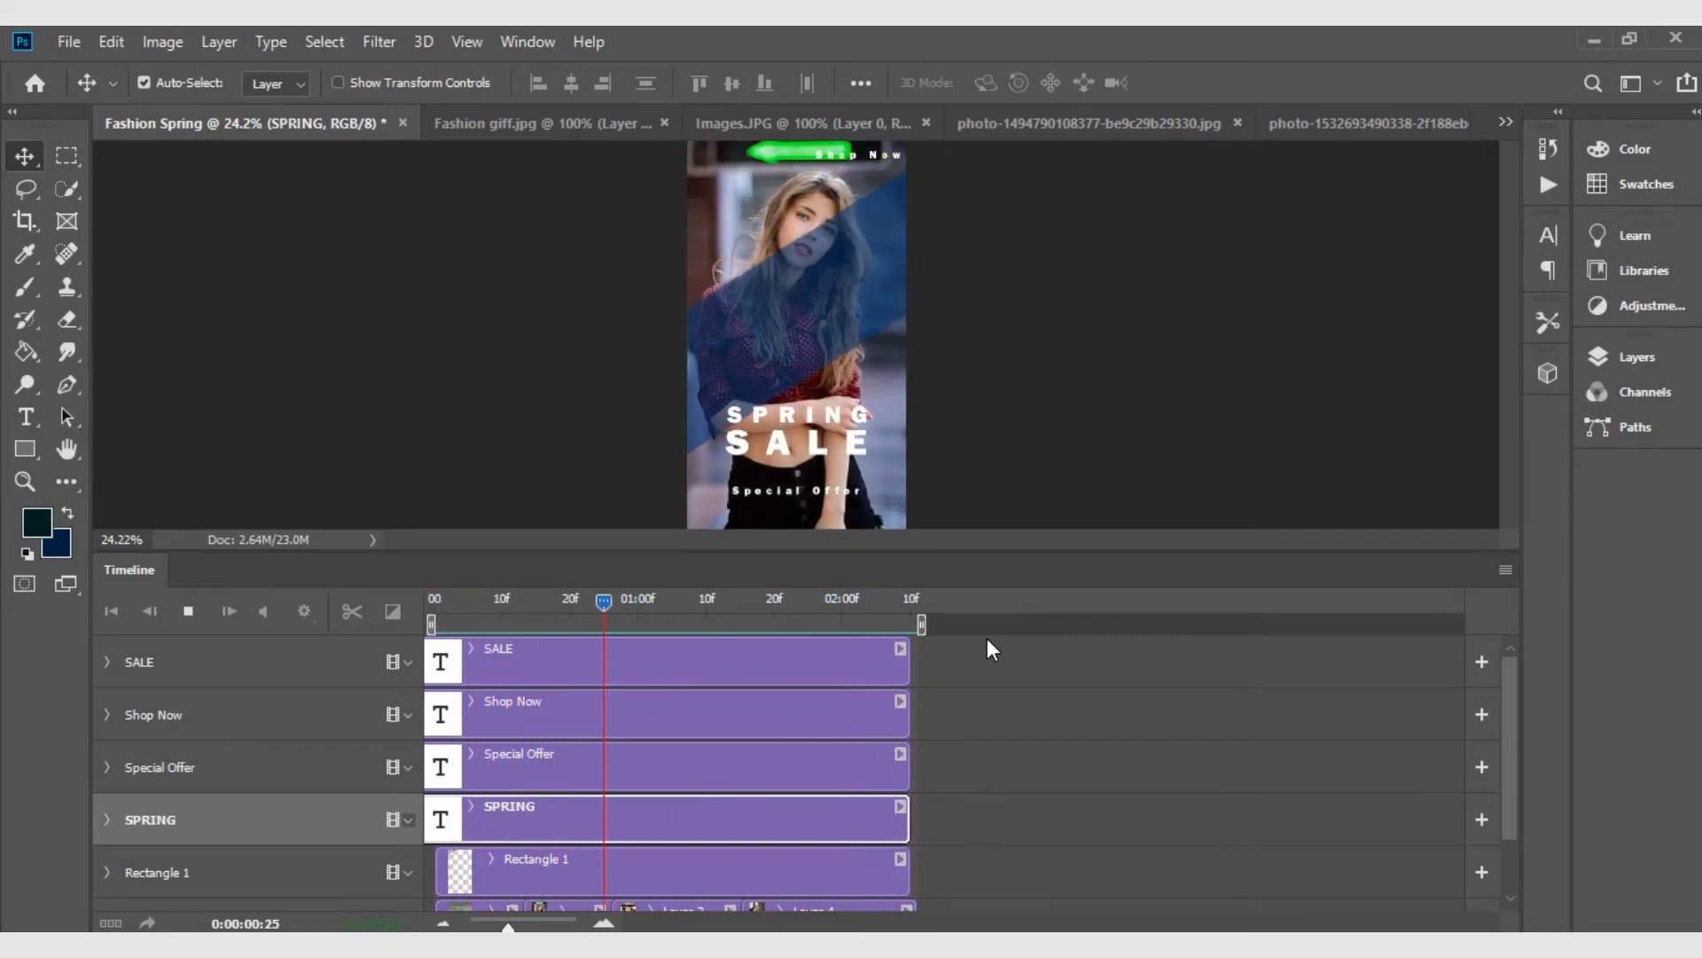
{"action": "key", "text": "space"}
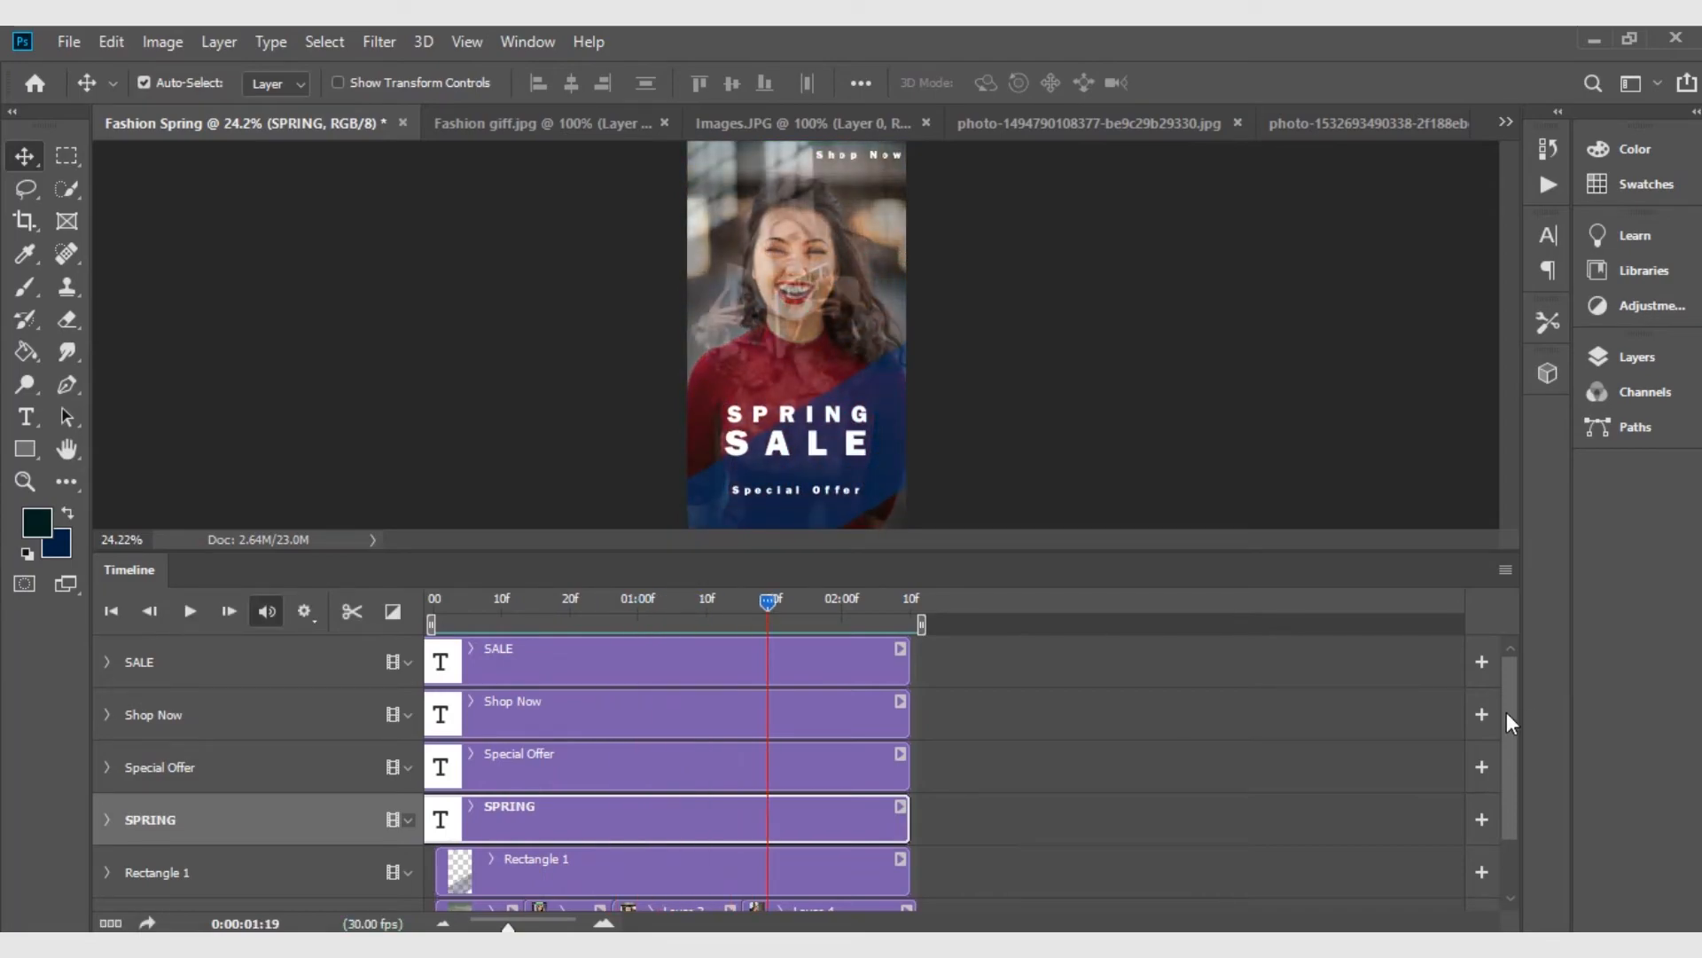
Extend the Layer 4, Shop Now, Special Offer, SPRING and Rectangle 1 clips to end at about 0:00:02:24
{"action": "left_click_drag", "start_coordinate": [1507, 714], "coordinate": [1518, 794]}
{"action": "left_click_drag", "start_coordinate": [897, 842], "coordinate": [1007, 823]}
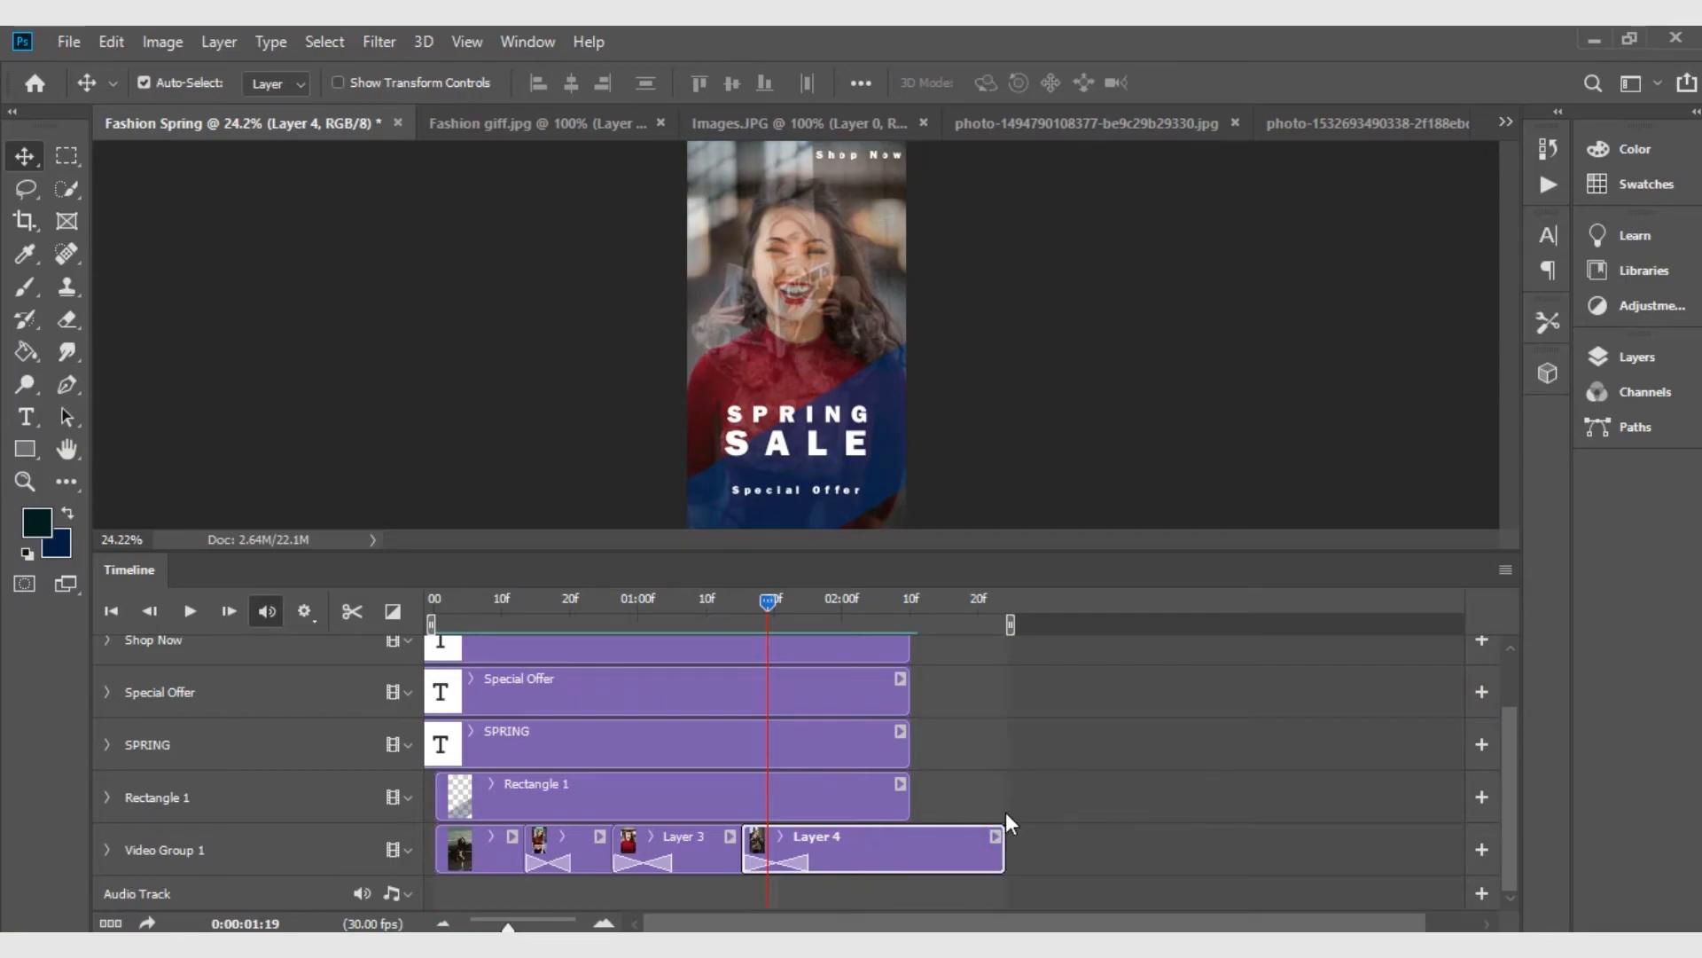
{"action": "left_click_drag", "start_coordinate": [903, 643], "coordinate": [1007, 700]}
{"action": "left_click_drag", "start_coordinate": [887, 746], "coordinate": [1004, 729]}
{"action": "left_click", "coordinate": [897, 800]}
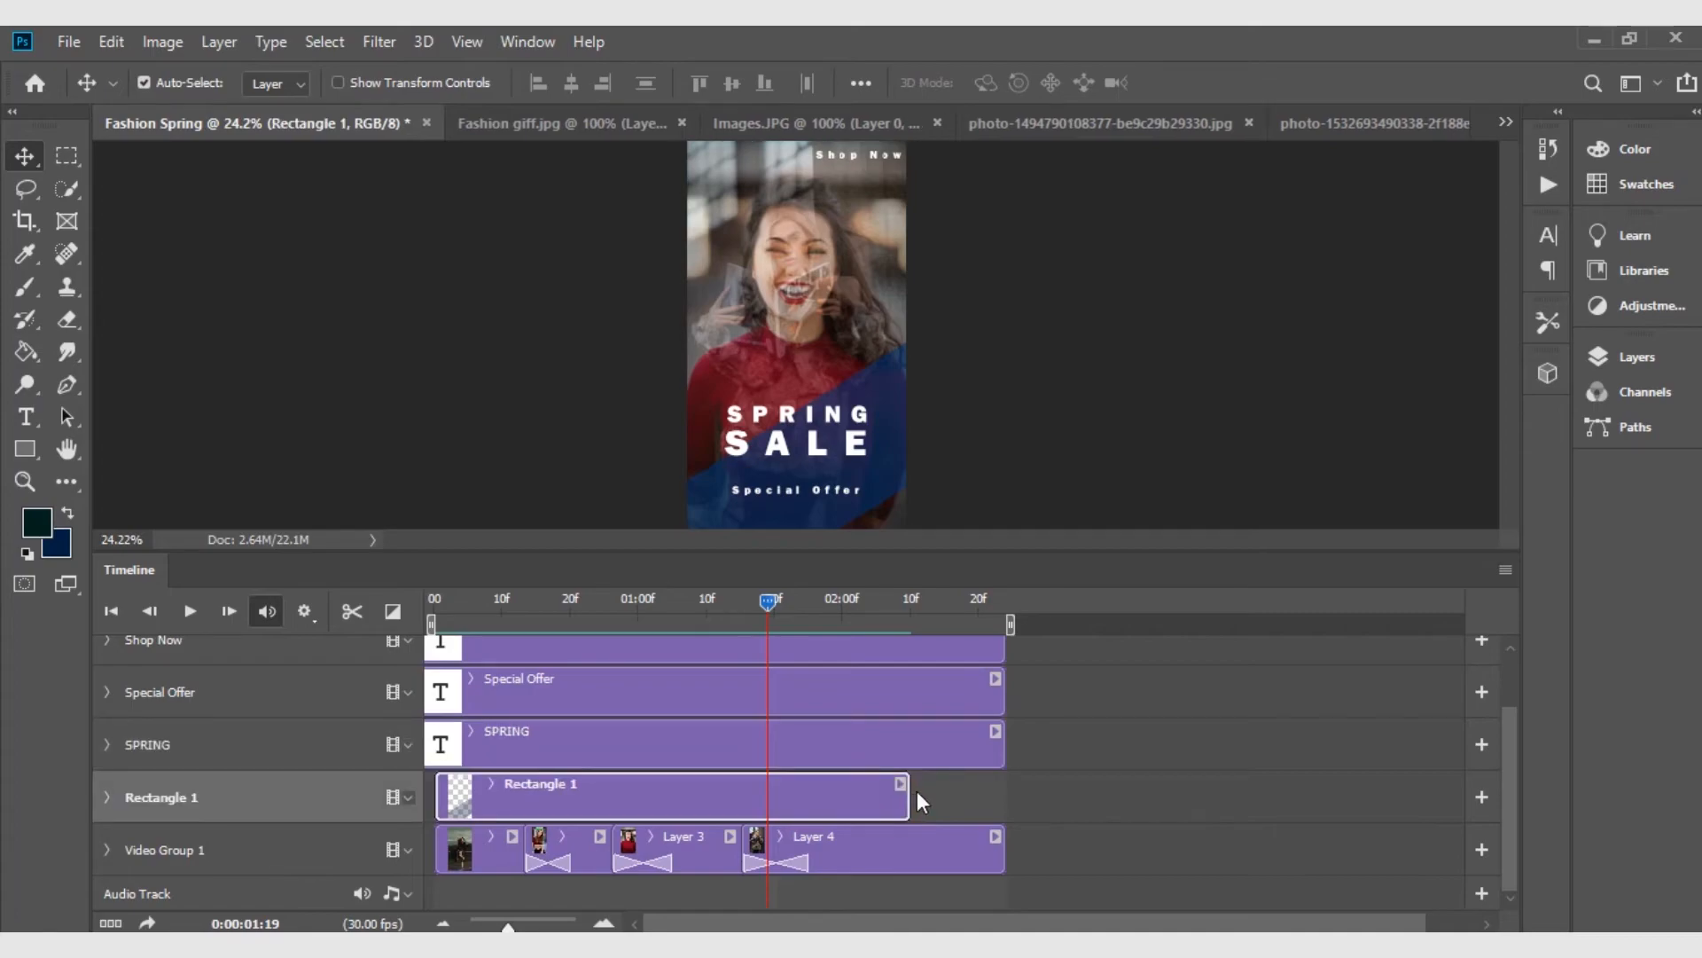
{"action": "left_click_drag", "start_coordinate": [908, 792], "coordinate": [1005, 794]}
Return the playhead to the start and play the extended sequence
{"action": "left_click_drag", "start_coordinate": [780, 607], "coordinate": [430, 604]}
{"action": "key", "text": "space"}
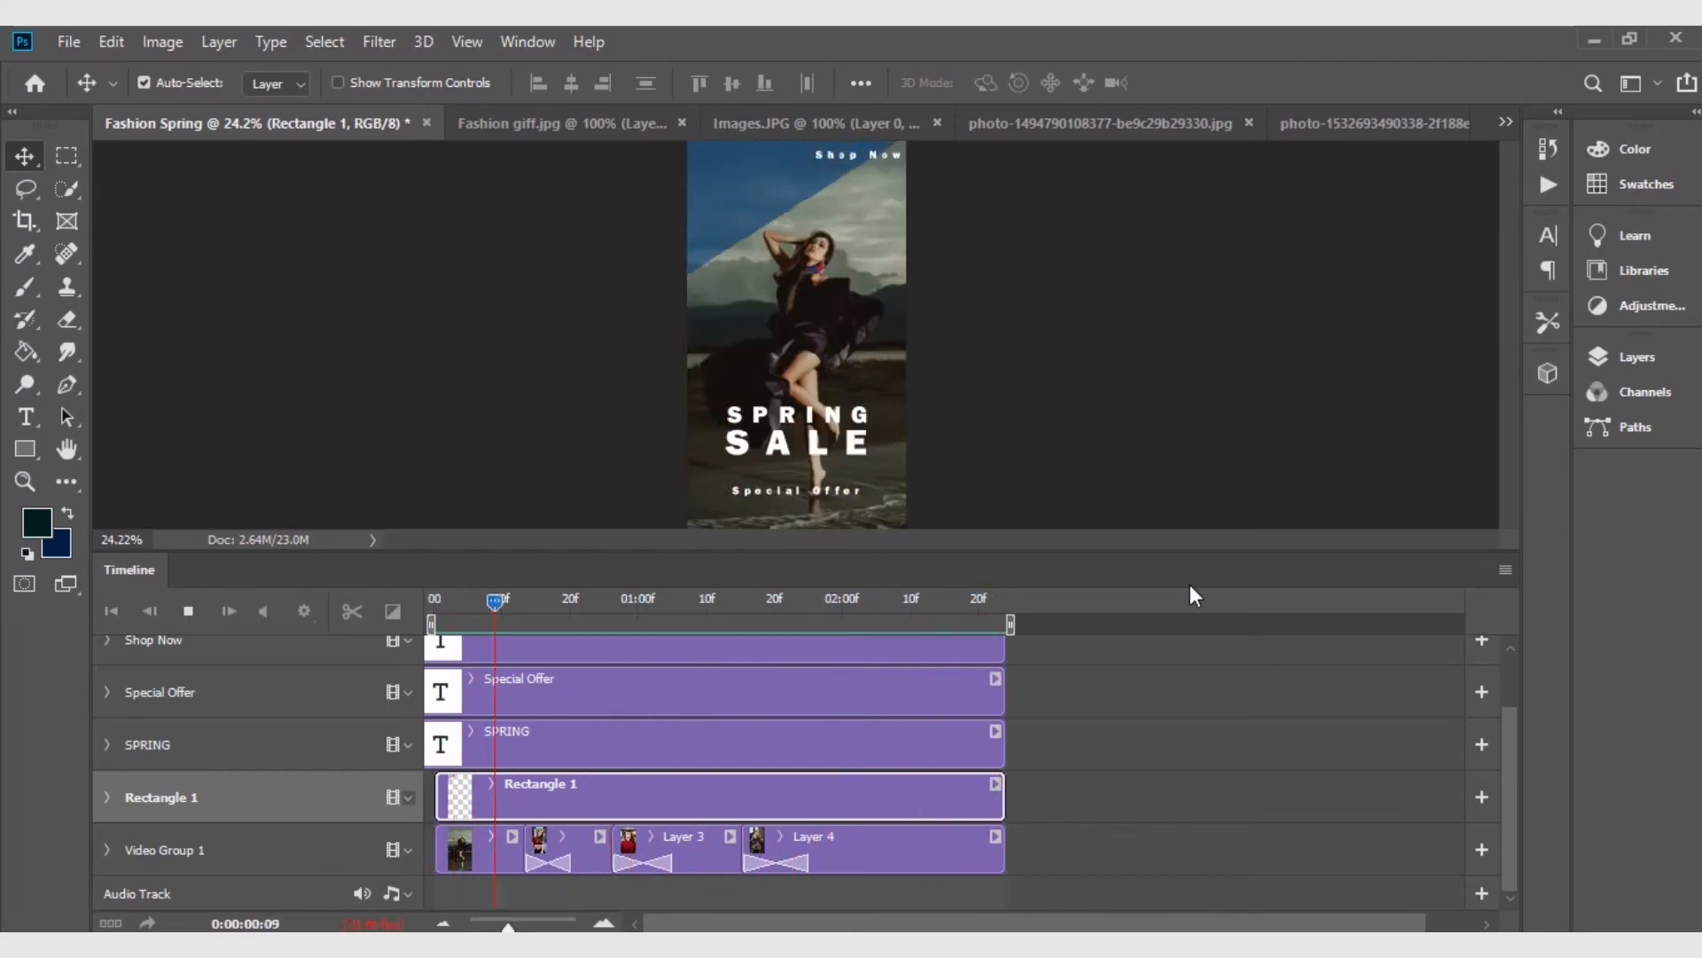
{"action": "key", "text": "space"}
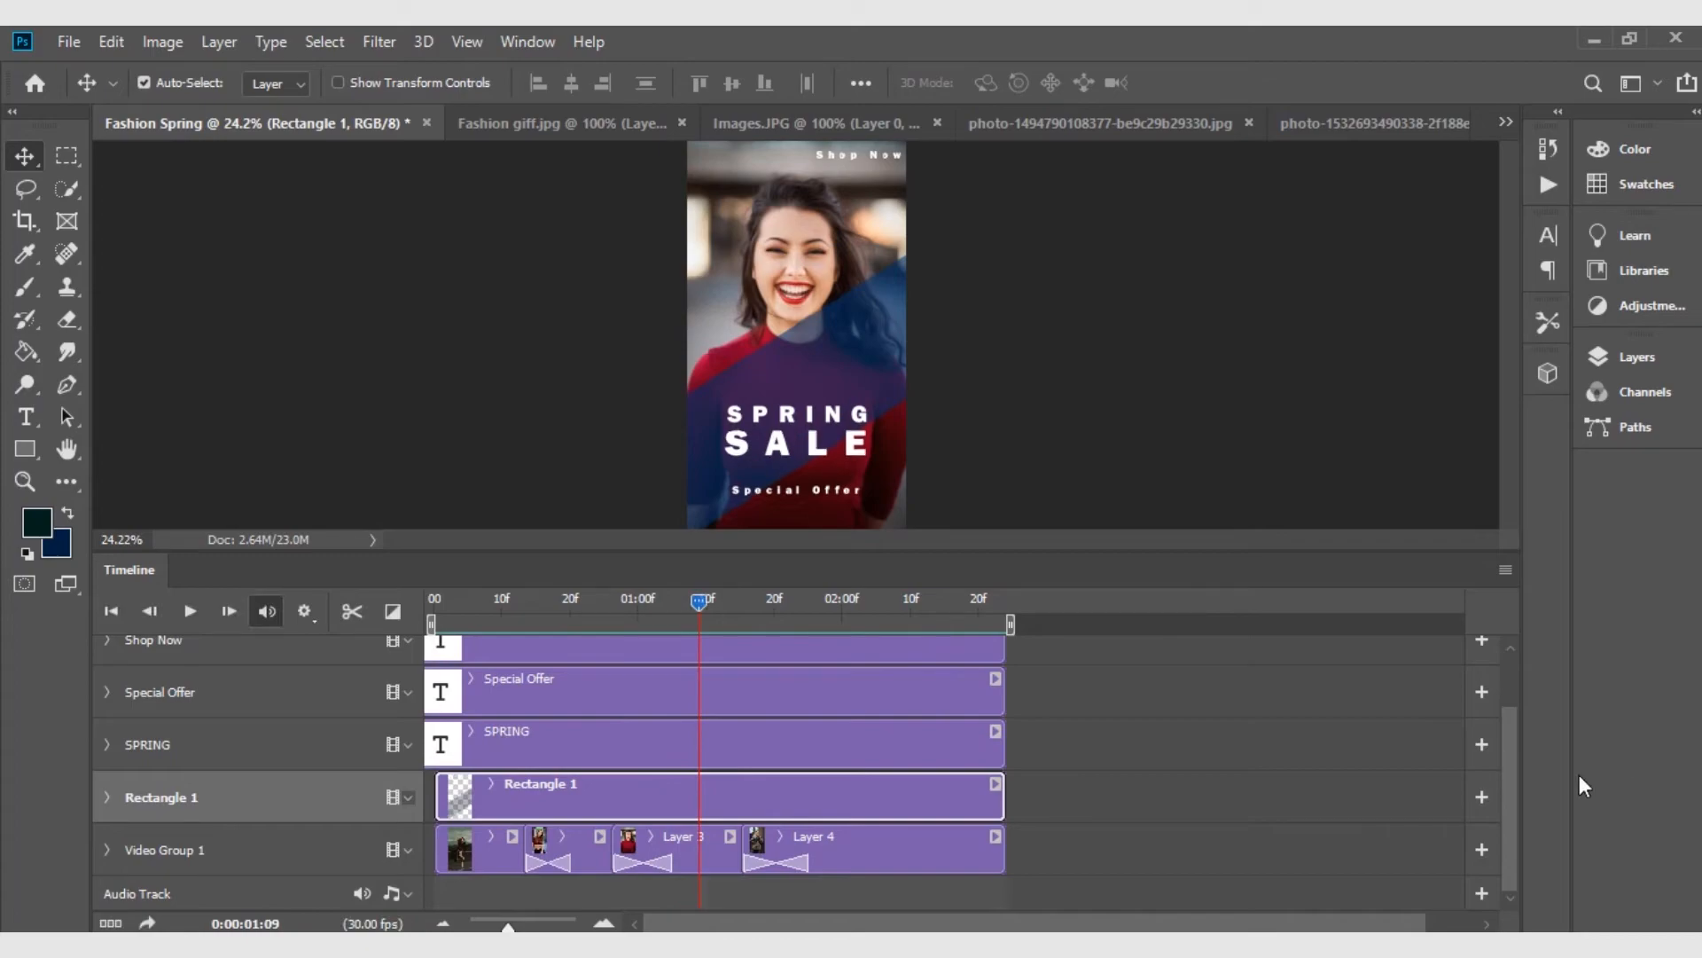
Extend the SALE clip to end with the other clips at about 0:00:02:24
{"action": "left_click_drag", "start_coordinate": [1511, 774], "coordinate": [1499, 653]}
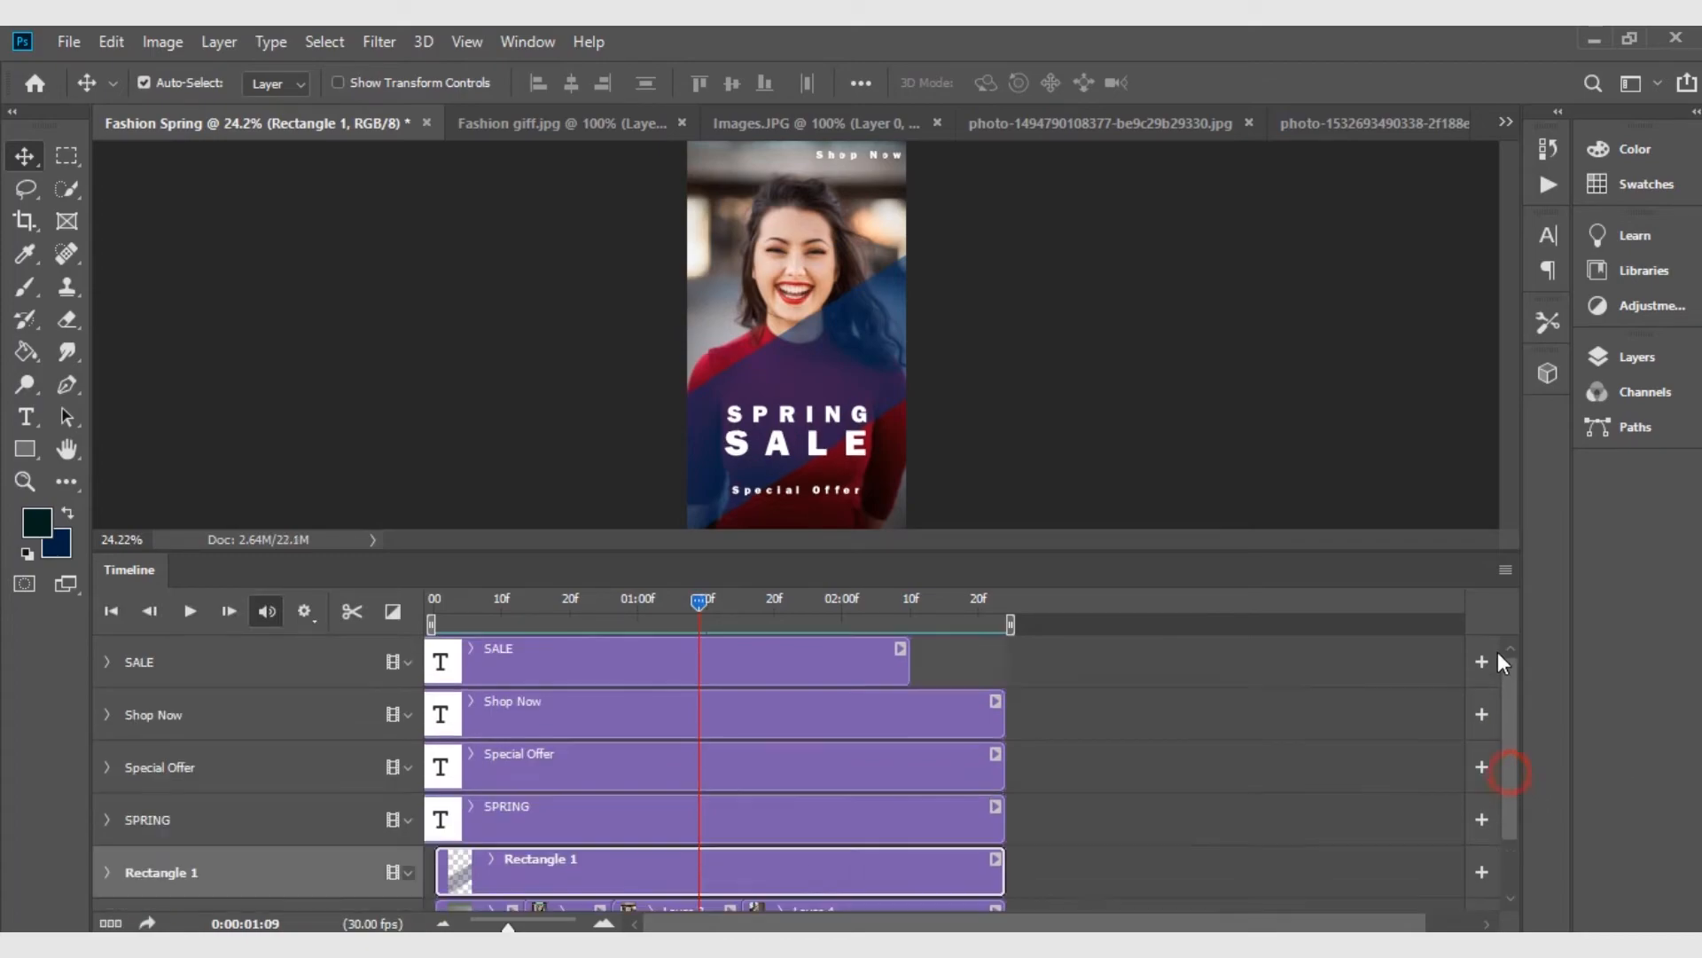
{"action": "left_click", "coordinate": [806, 678]}
{"action": "left_click_drag", "start_coordinate": [906, 658], "coordinate": [1003, 660]}
Replay the sequence from the beginning with all clips extended and stop it near the end
{"action": "left_click_drag", "start_coordinate": [1511, 720], "coordinate": [1510, 768]}
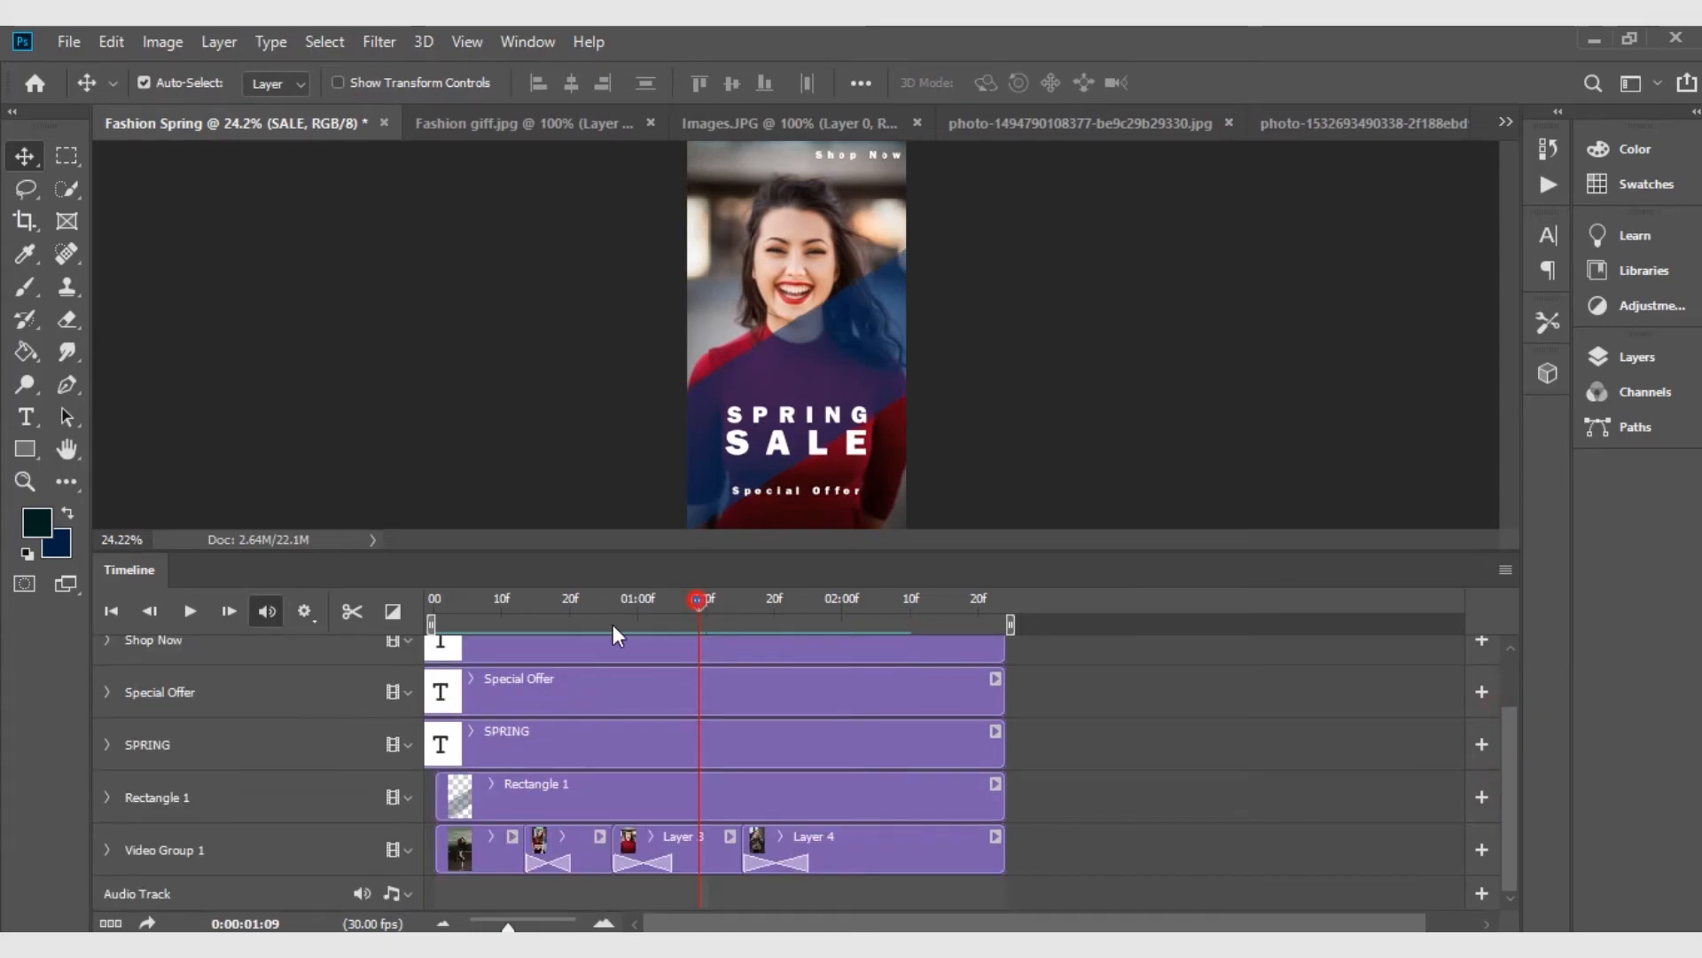
{"action": "left_click_drag", "start_coordinate": [696, 602], "coordinate": [1, 636]}
{"action": "key", "text": "space"}
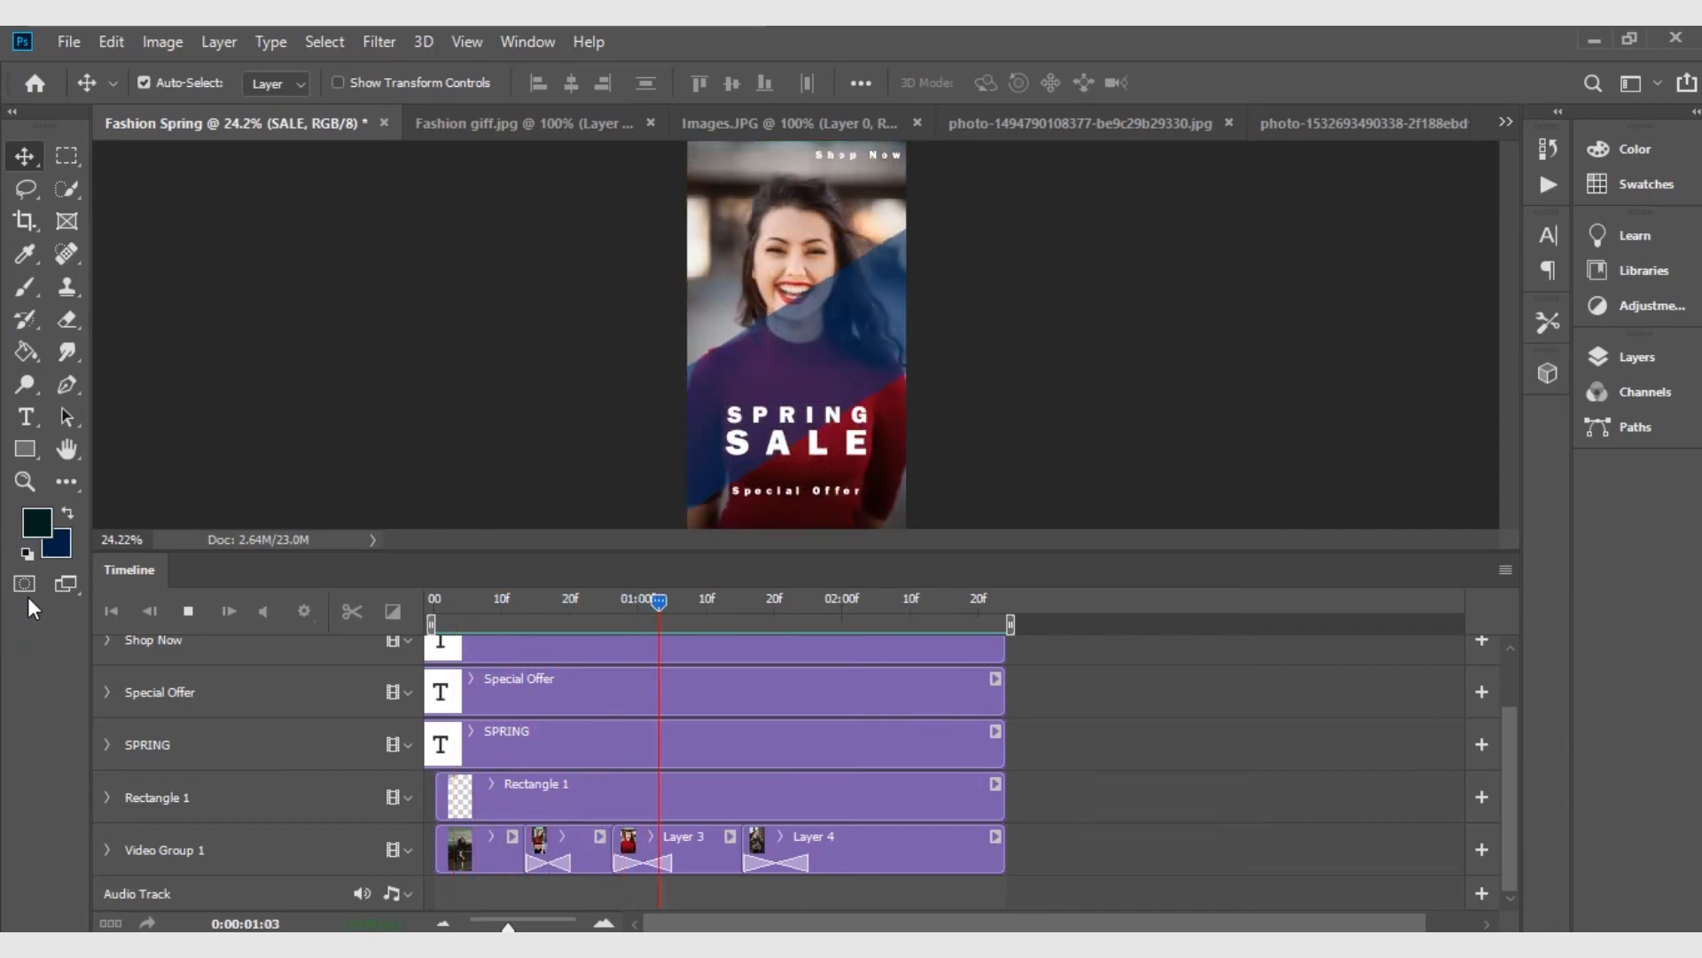
{"action": "key", "text": "space"}
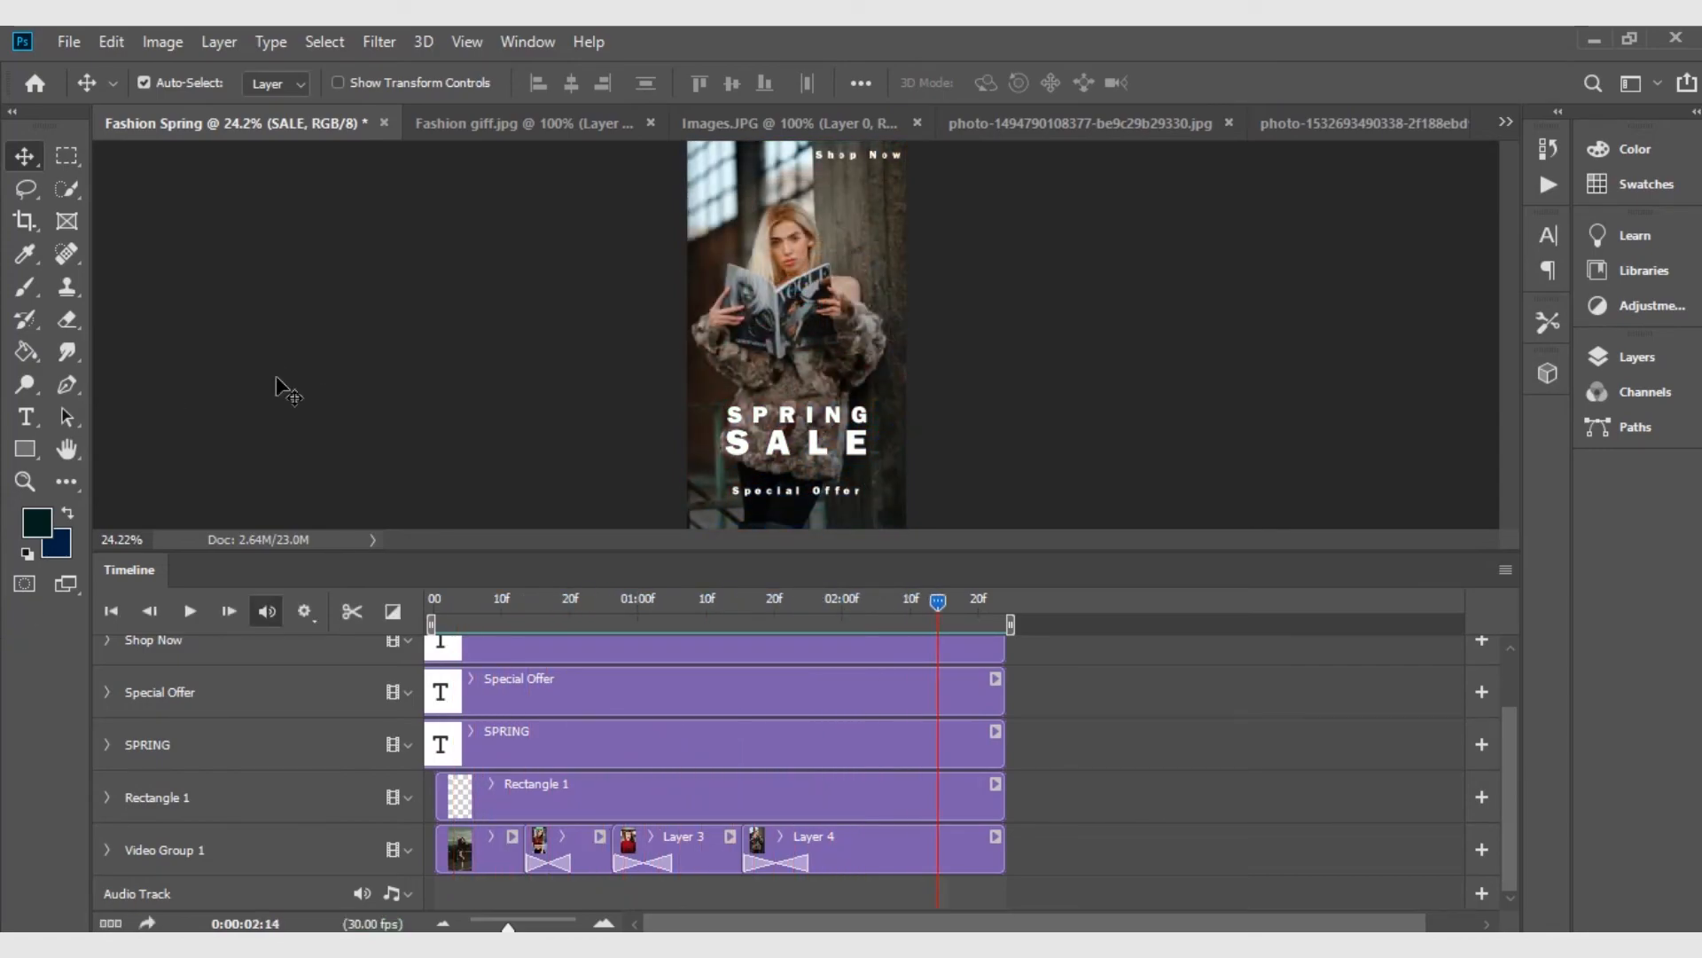
Switch to full-screen mode without the interface and reposition the canvas to preview the finished story
{"action": "key", "text": "f"}
{"action": "key", "text": "f"}
{"action": "key", "text": "f"}
{"action": "left_click_drag", "start_coordinate": [958, 522], "coordinate": [1049, 756]}
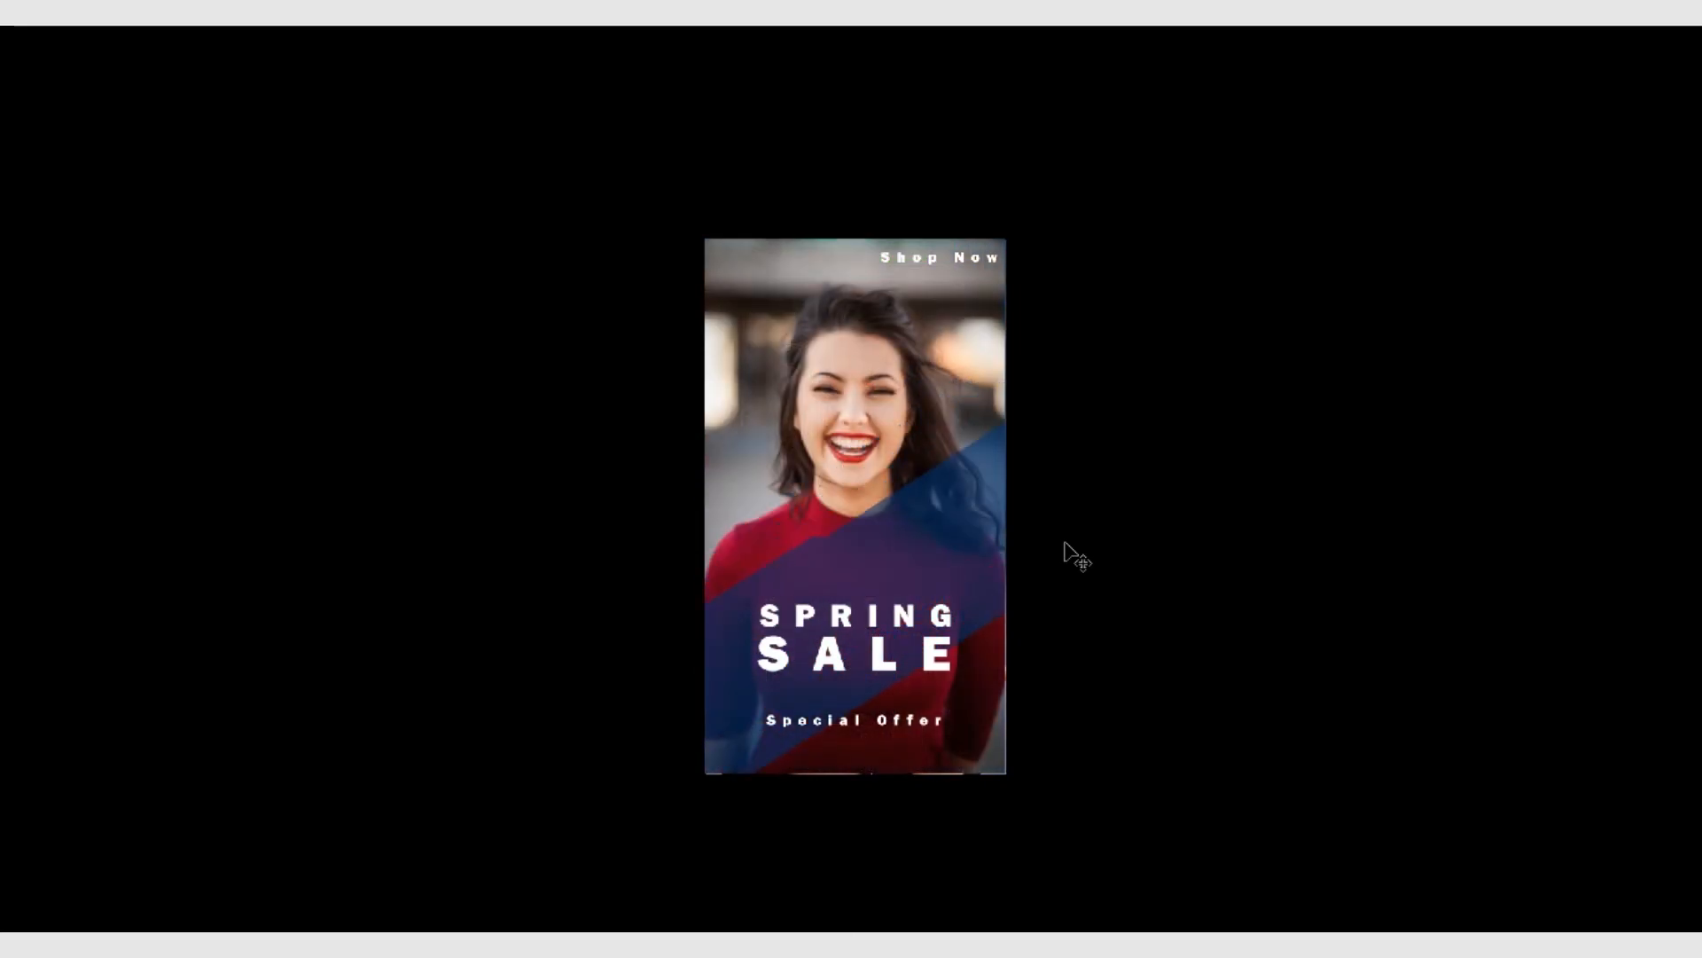
Leave the full-screen preview, stop the playback and show the whole story canvas at 16.67% zoom
{"action": "key", "text": "Escape"}
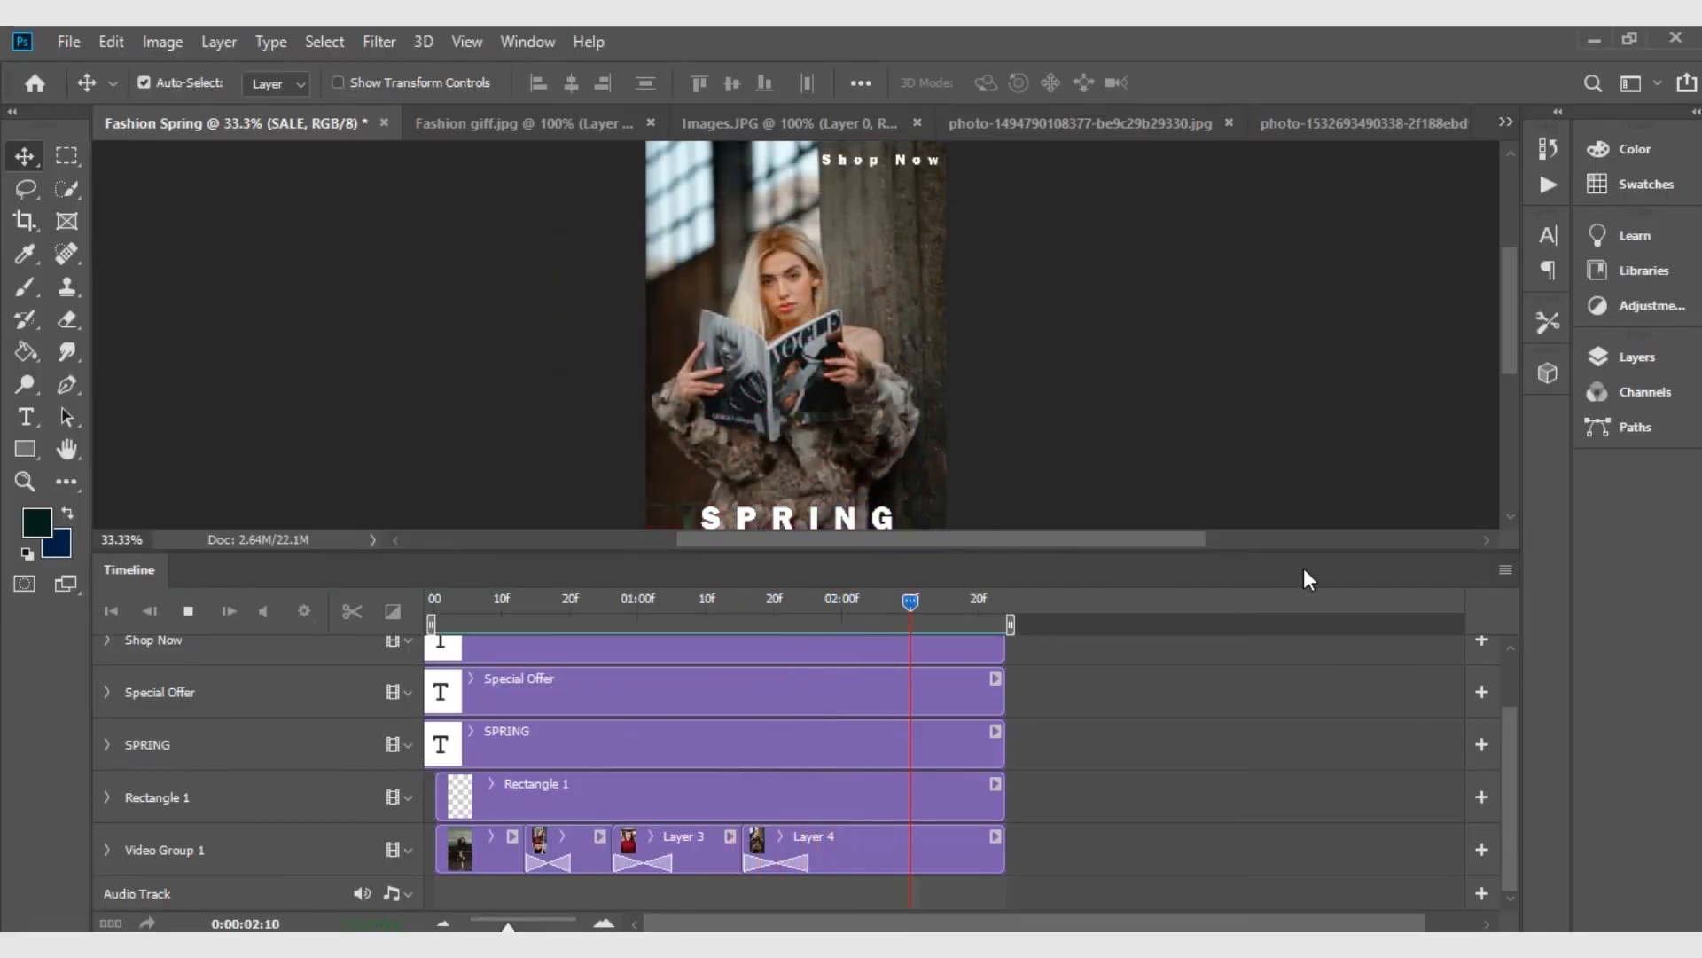
{"action": "key", "text": "space"}
{"action": "key", "text": "ctrl+minus"}
{"action": "key", "text": "ctrl+minus"}
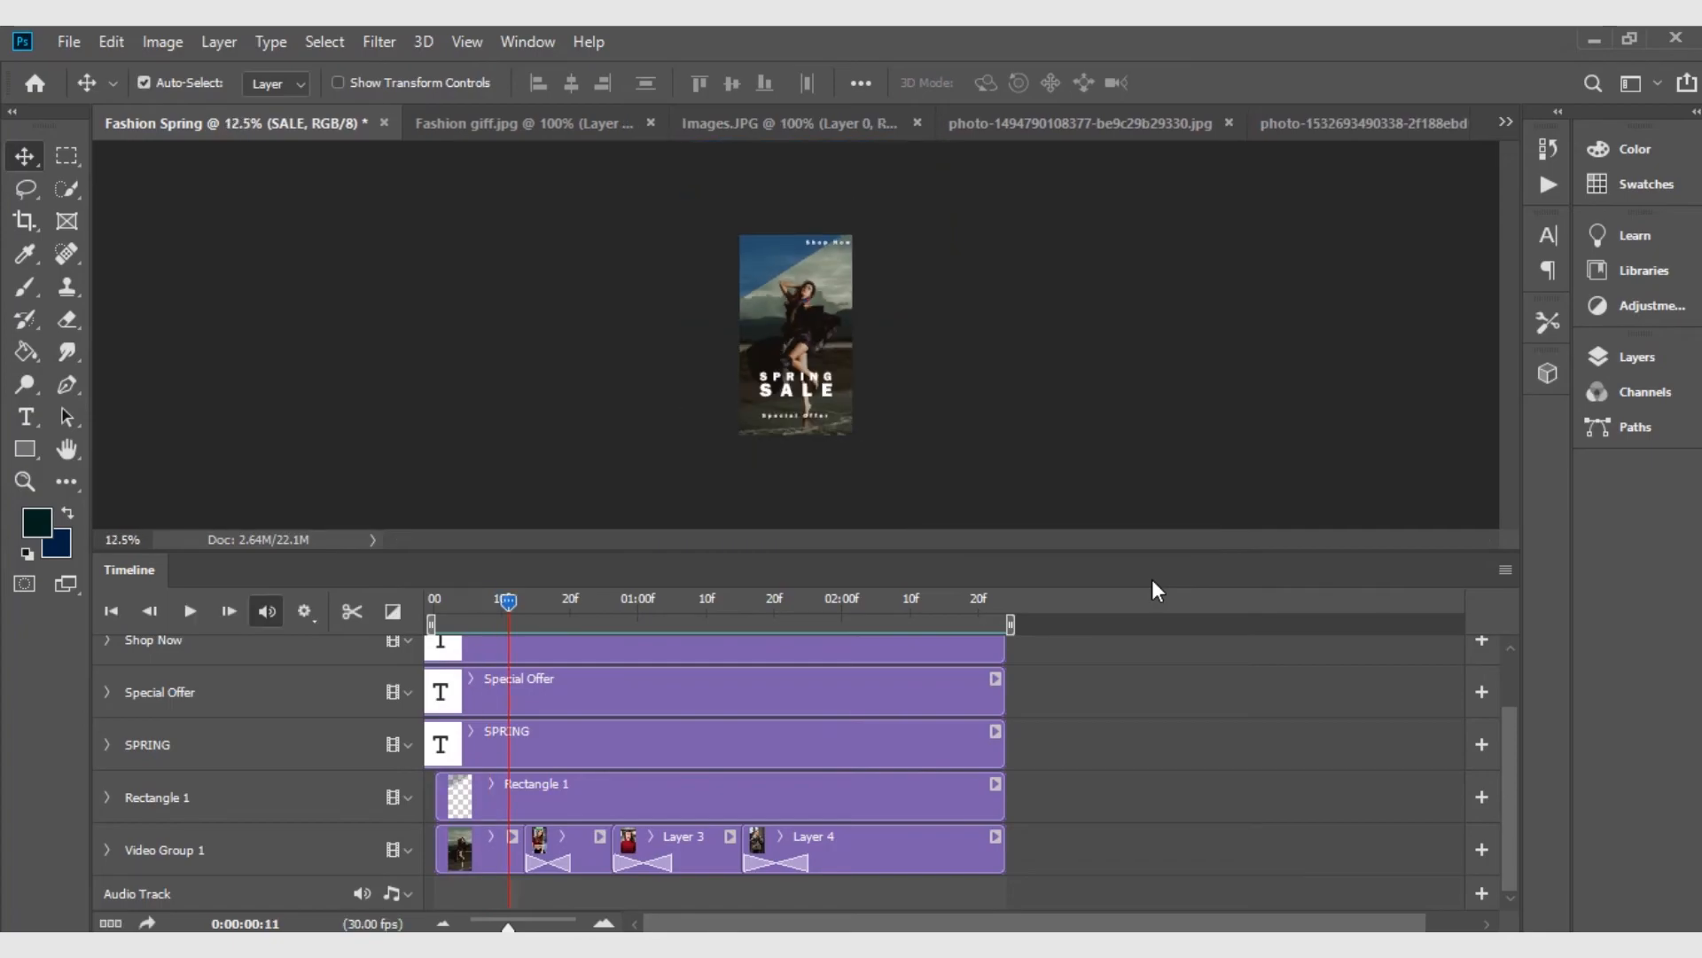
{"action": "key", "text": "ctrl+plus"}
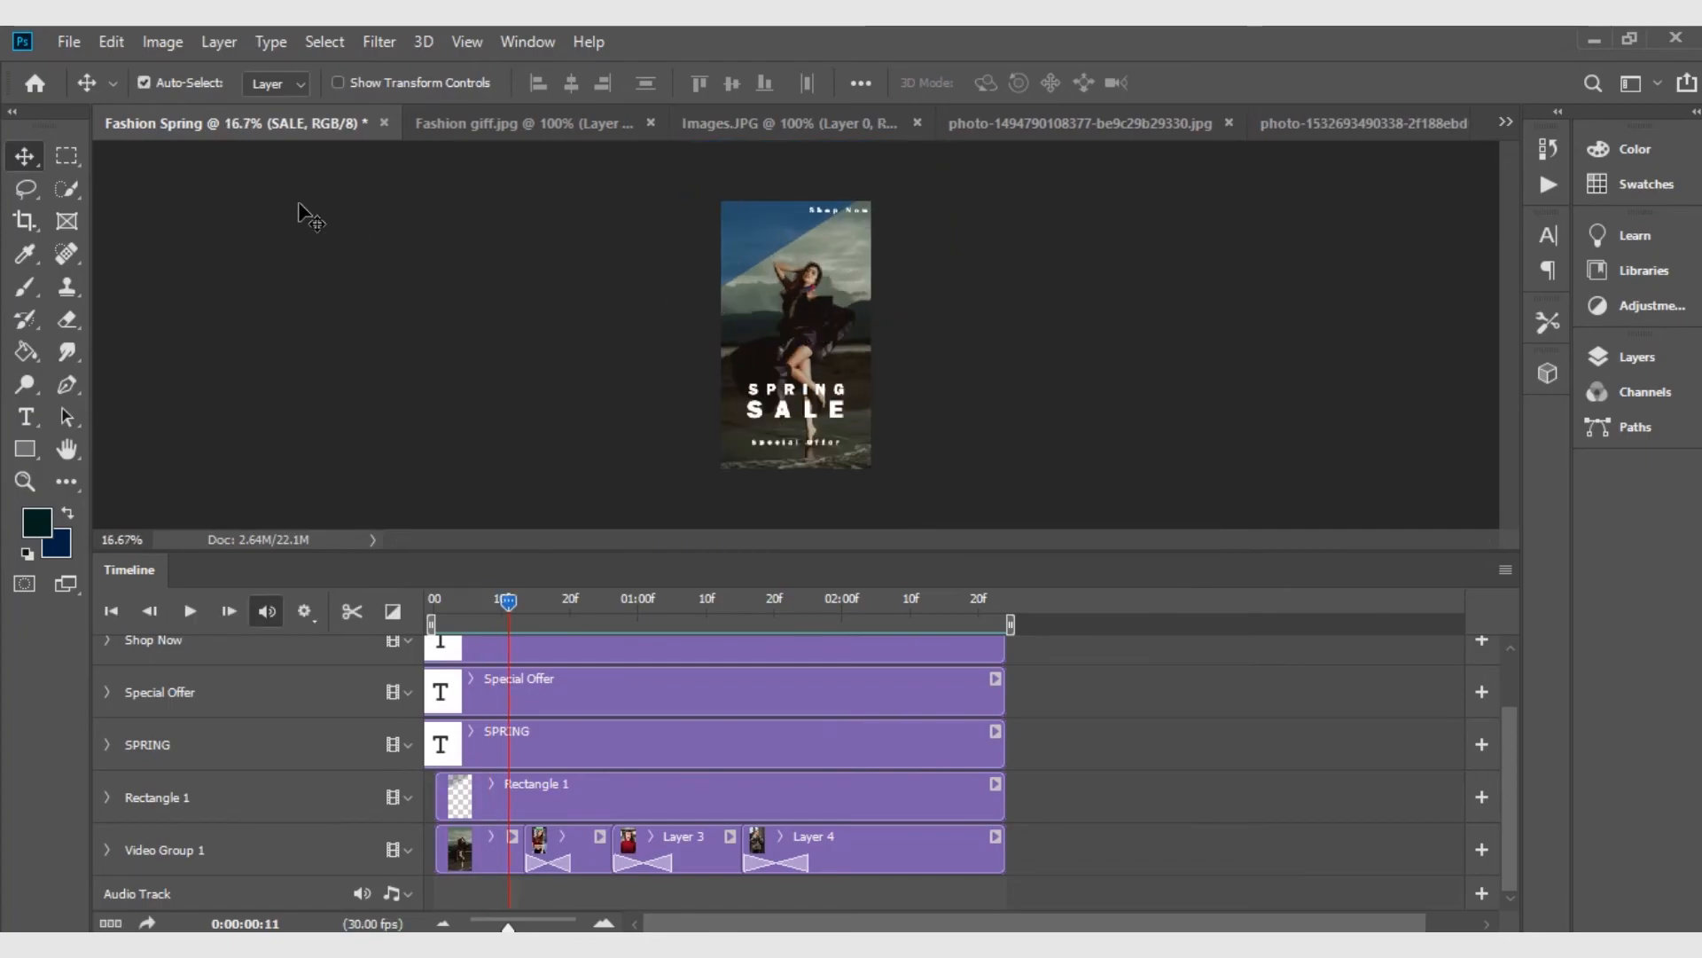
Open the Save for Web (Legacy) export for the animation and reduce its preview to 33.3% to show the whole story
{"action": "left_click", "coordinate": [69, 45]}
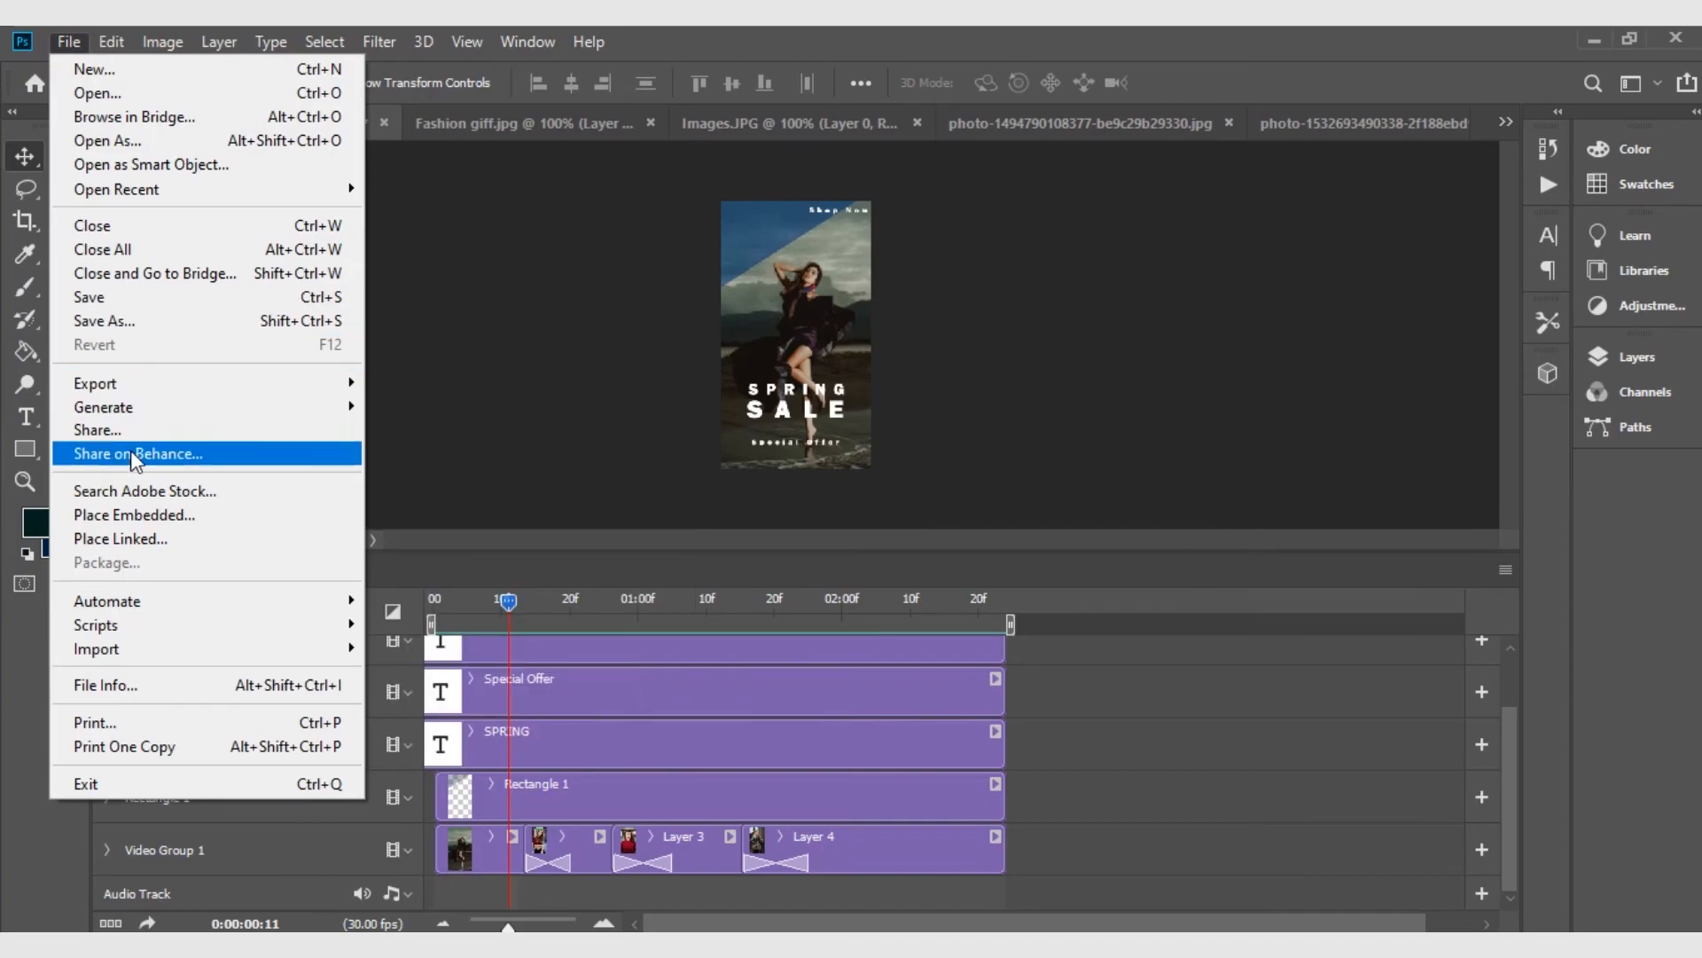
{"action": "mouse_move", "coordinate": [207, 387]}
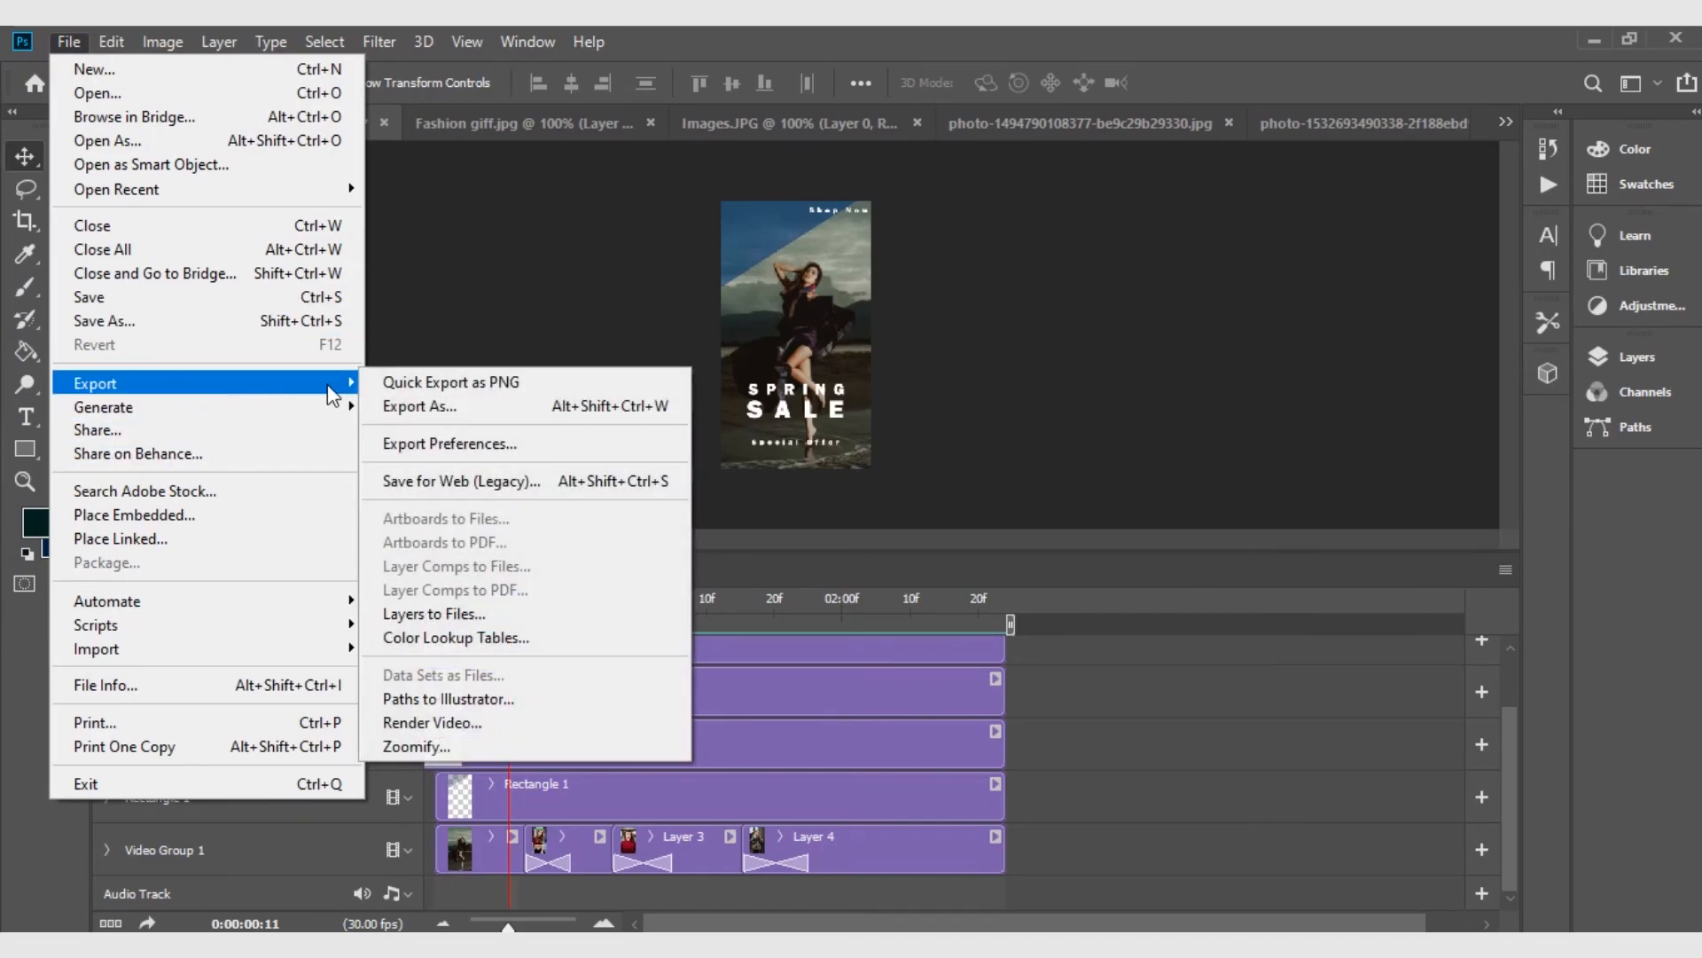
{"action": "left_click", "coordinate": [467, 481]}
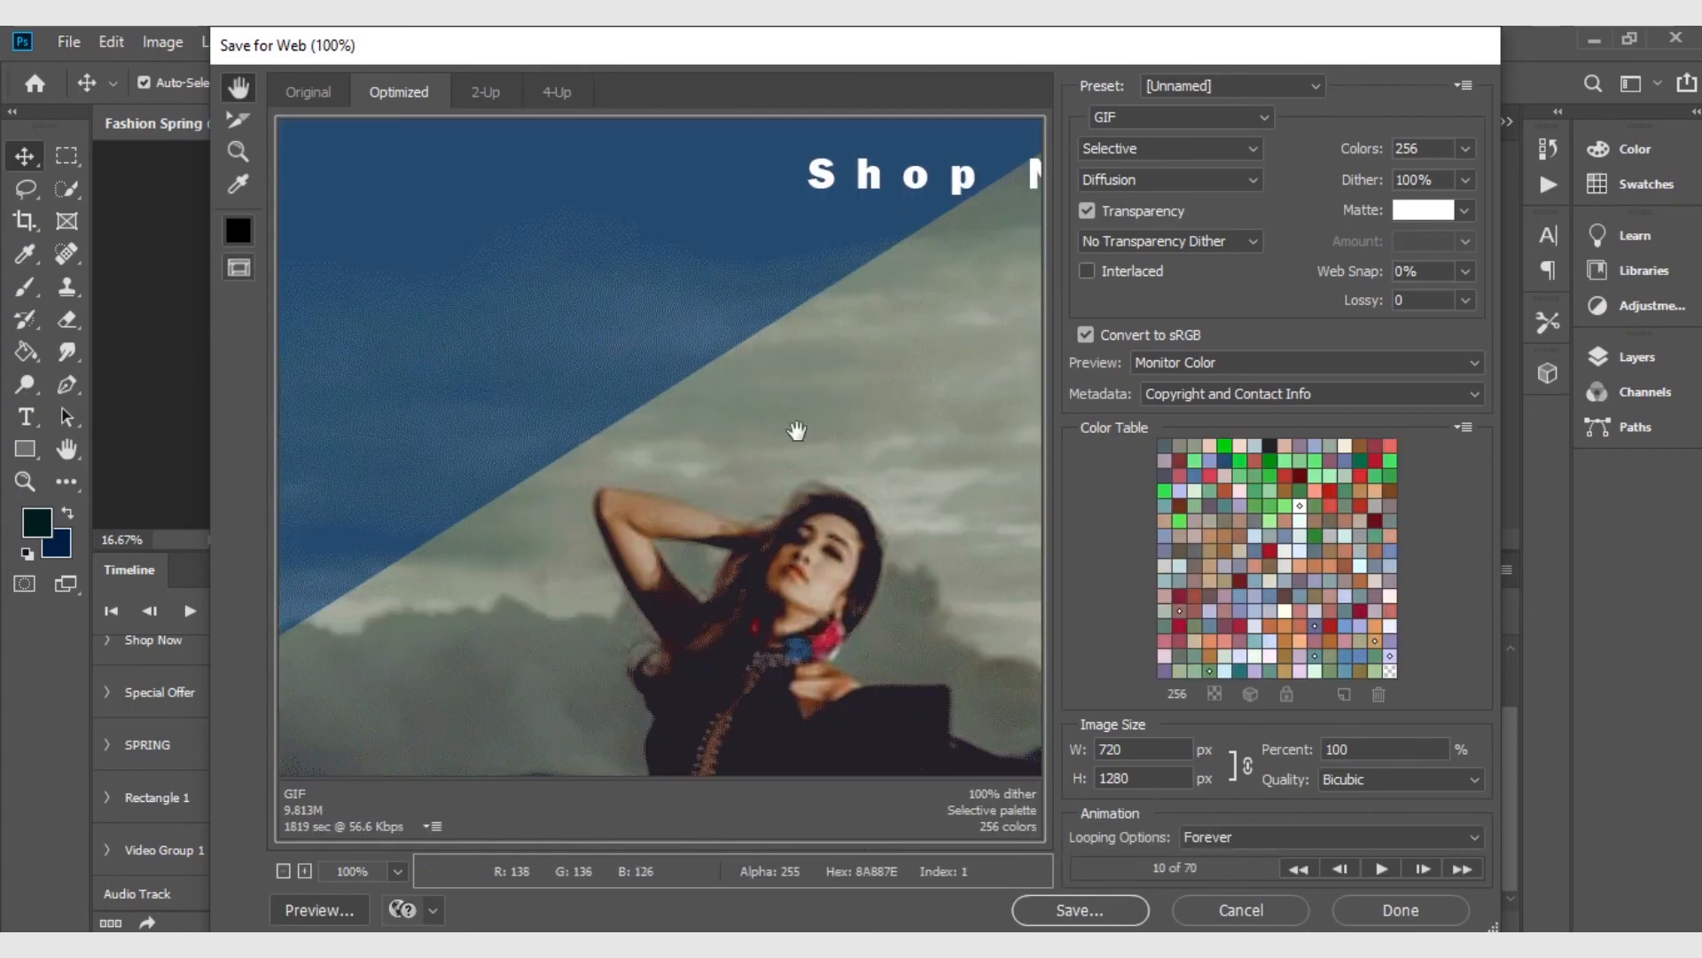
{"action": "key", "text": "ctrl+minus"}
{"action": "left_click", "coordinate": [398, 871]}
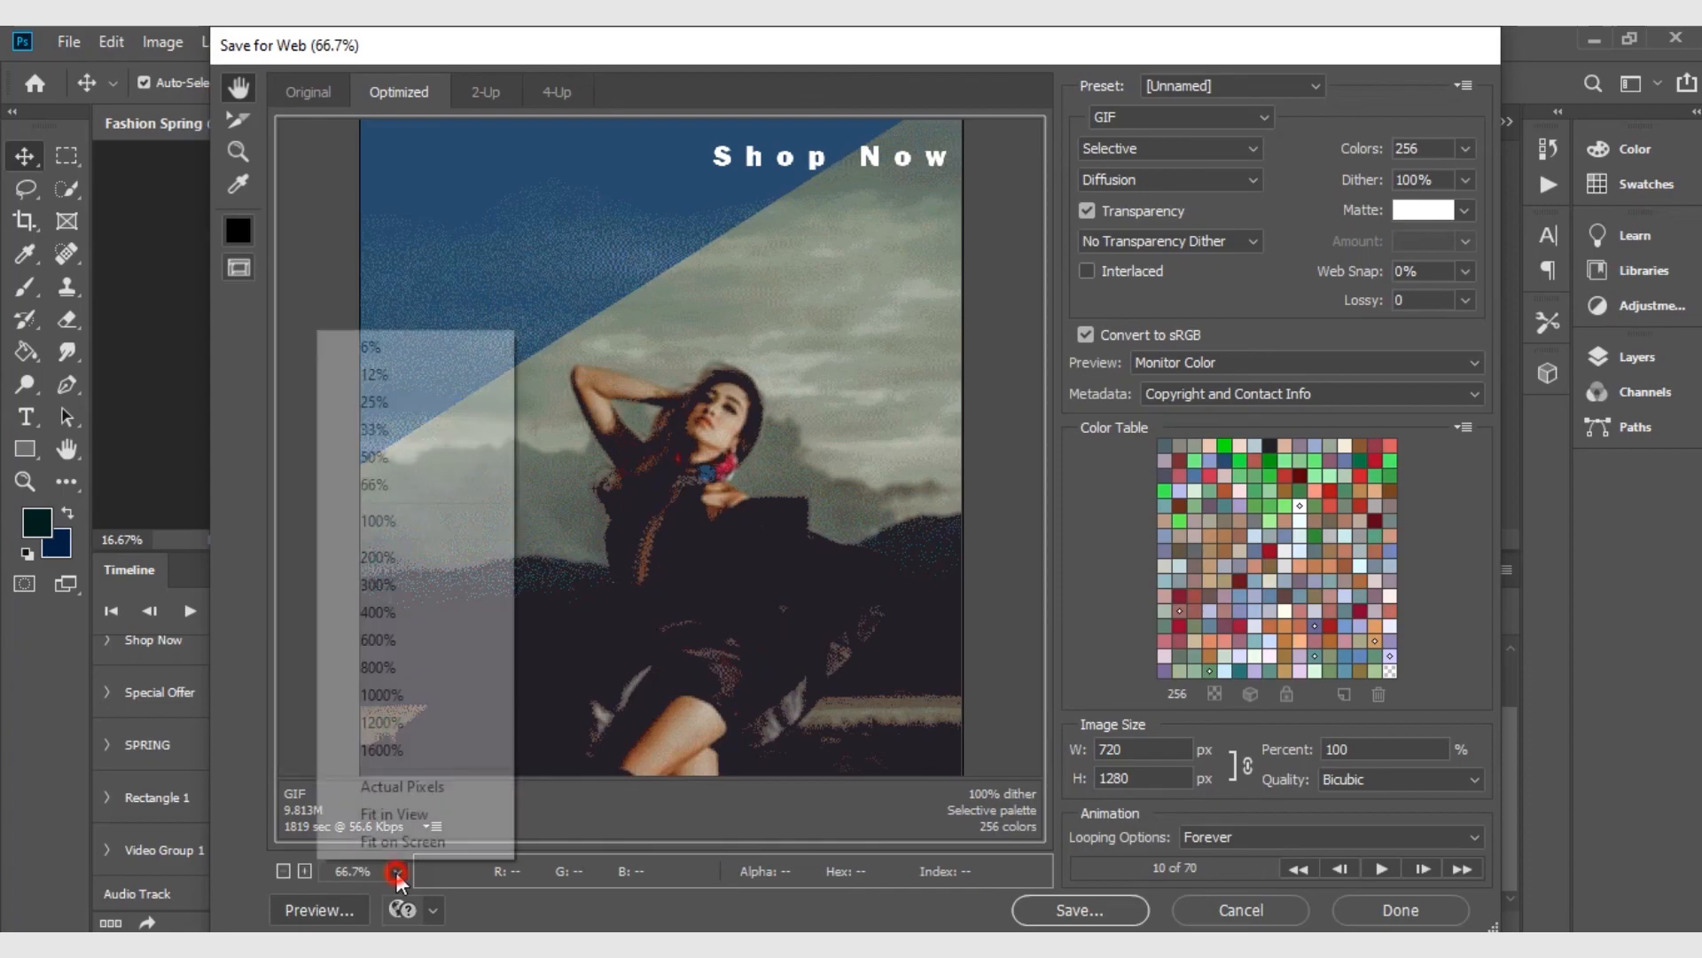
{"action": "left_click", "coordinate": [381, 520]}
{"action": "key", "text": "ctrl+minus"}
{"action": "key", "text": "ctrl+minus"}
{"action": "key", "text": "ctrl+minus"}
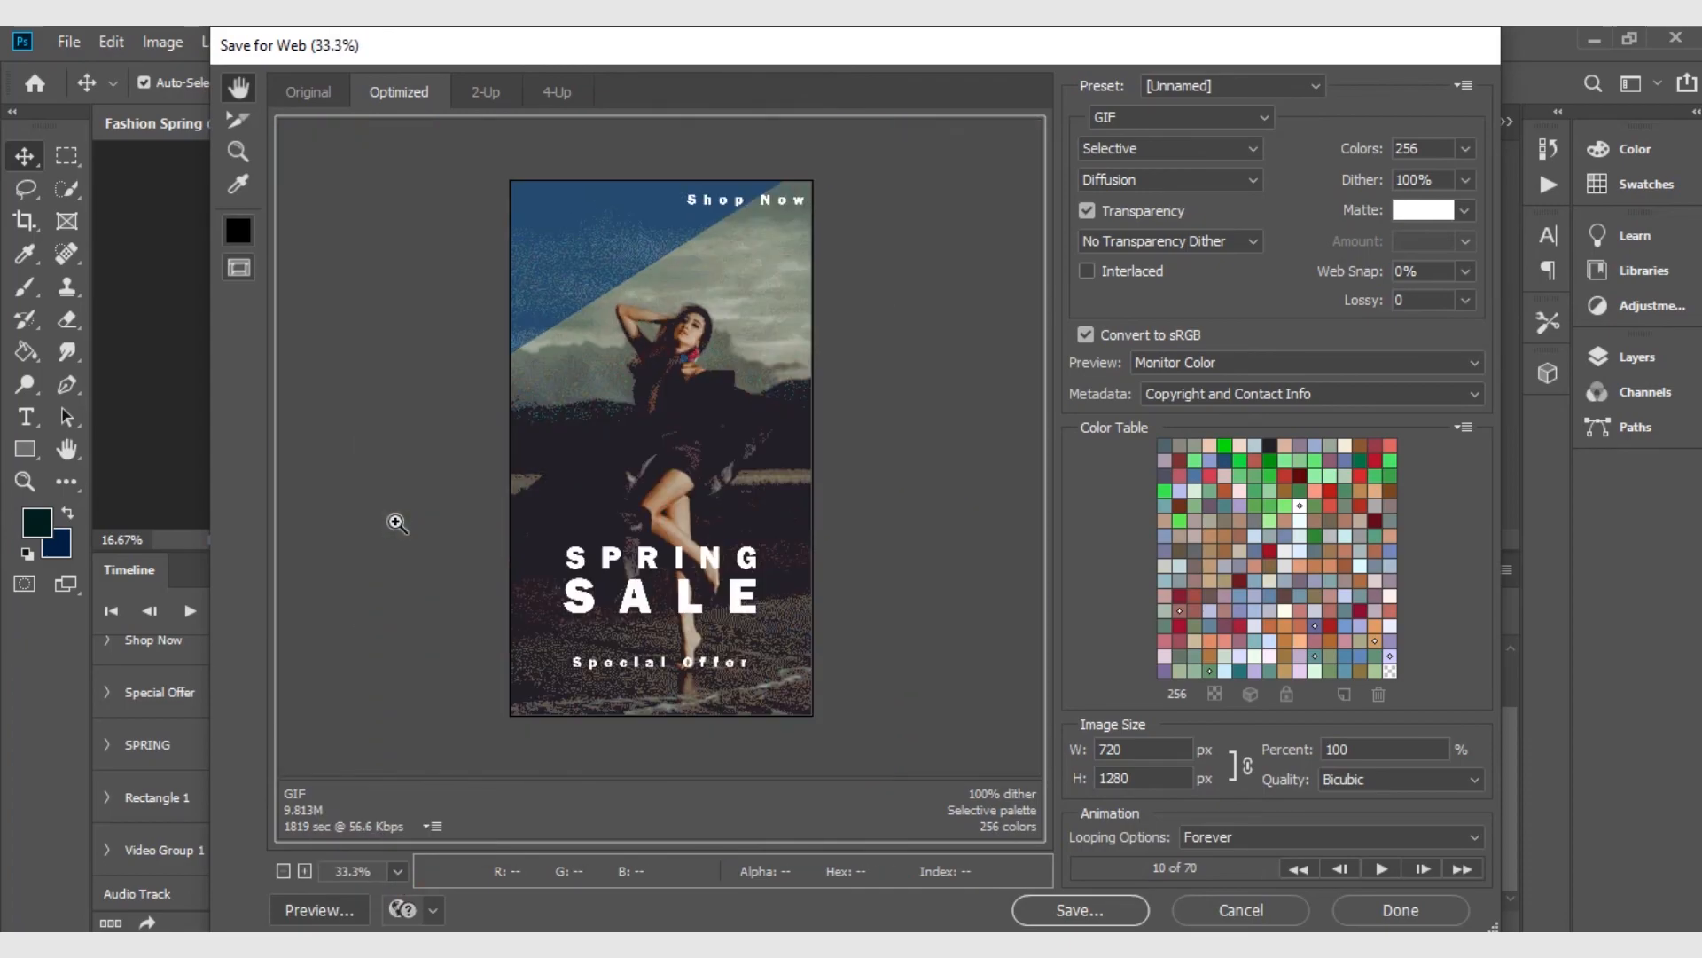
Compare the original and optimized export previews and check the GIF file format setting
{"action": "left_click", "coordinate": [314, 103]}
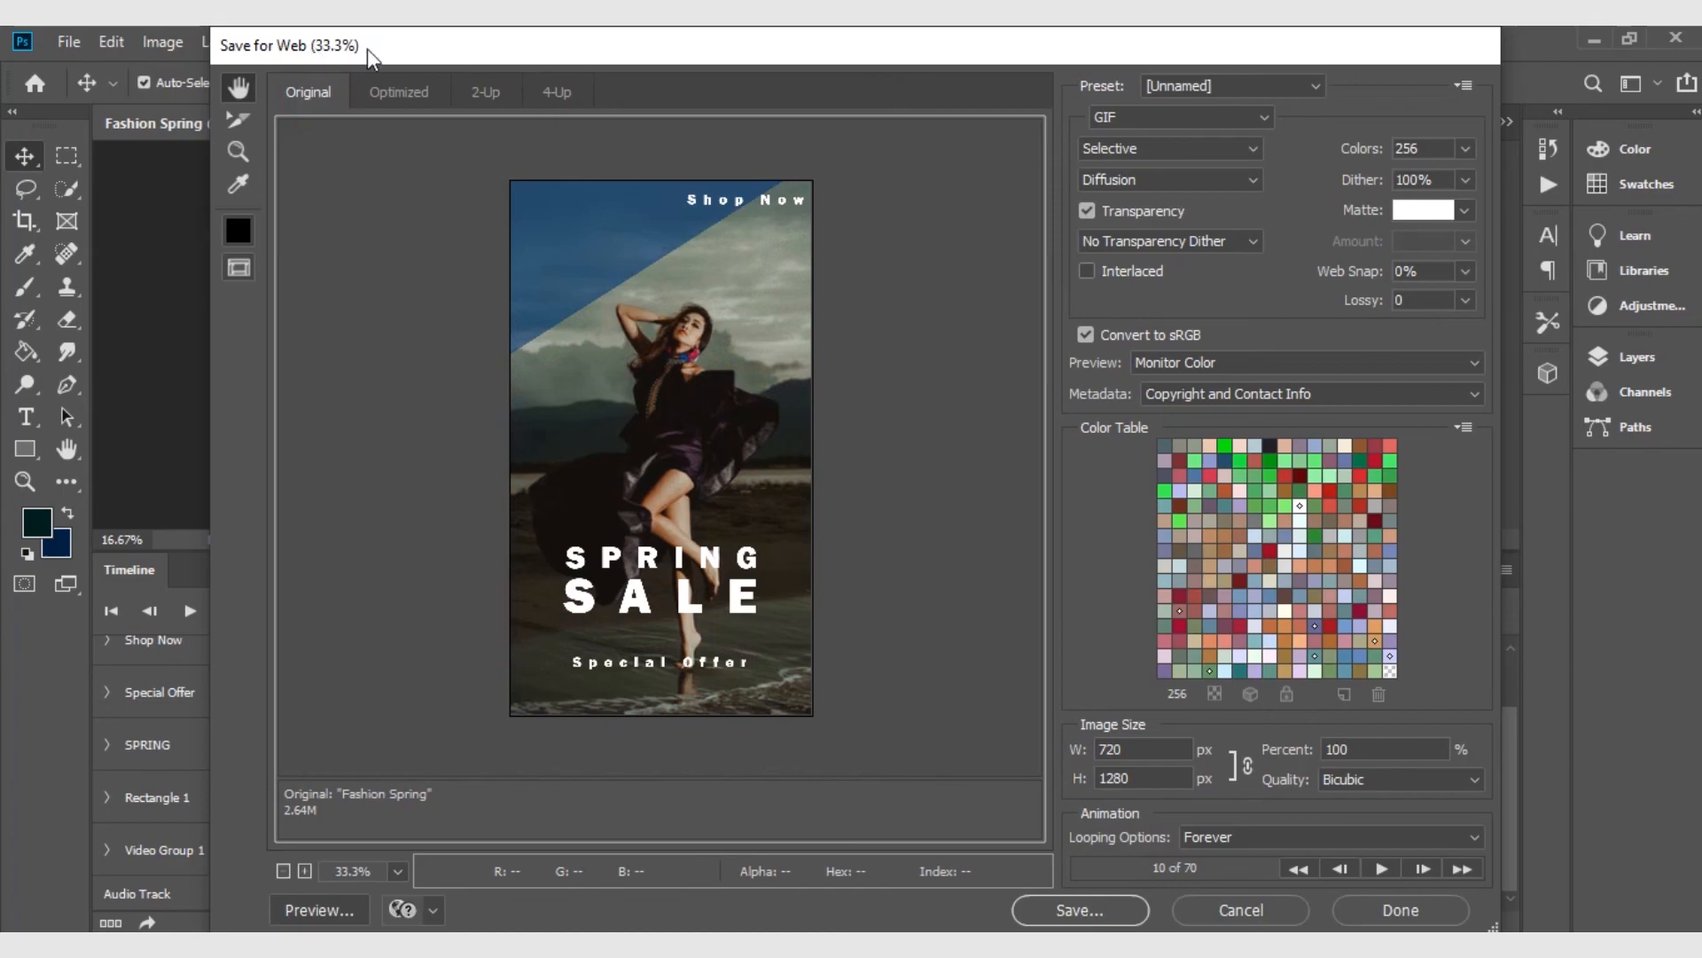
{"action": "left_click", "coordinate": [399, 91]}
{"action": "left_click", "coordinate": [304, 94]}
{"action": "left_click", "coordinate": [1109, 115]}
{"action": "left_click", "coordinate": [1109, 115]}
Save the optimized GIF to the Desktop as Fashion-Spring with the Images Only format
{"action": "left_click", "coordinate": [1100, 907]}
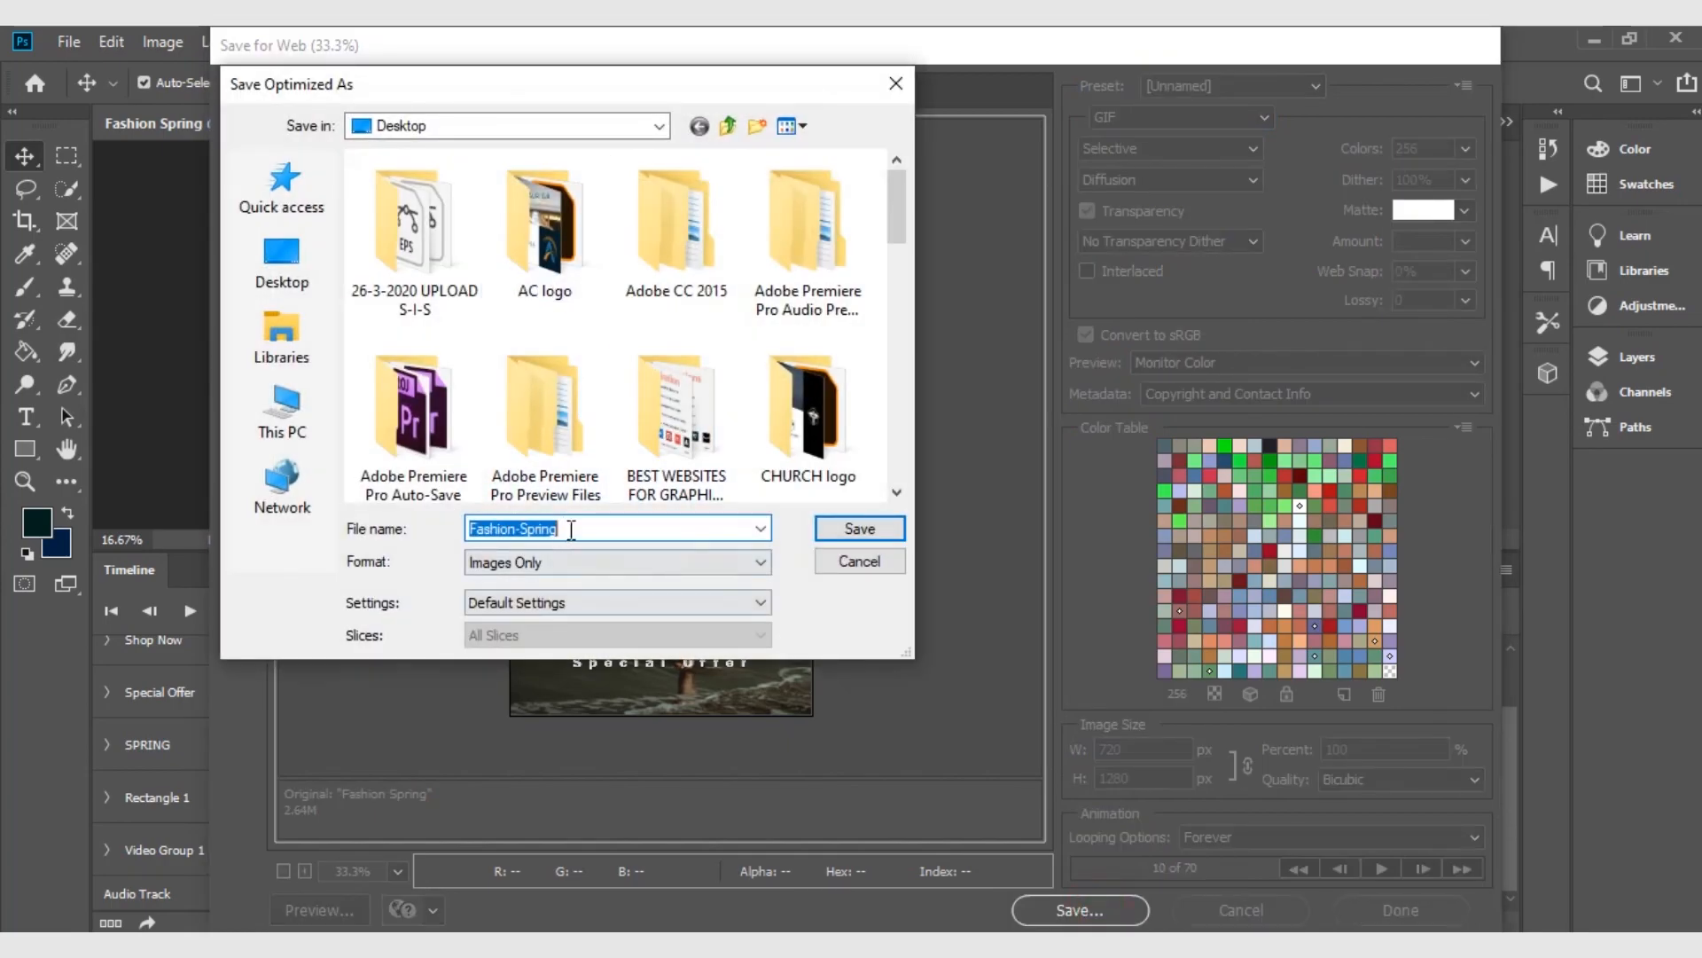
{"action": "left_click", "coordinate": [830, 545]}
{"action": "left_click", "coordinate": [876, 532]}
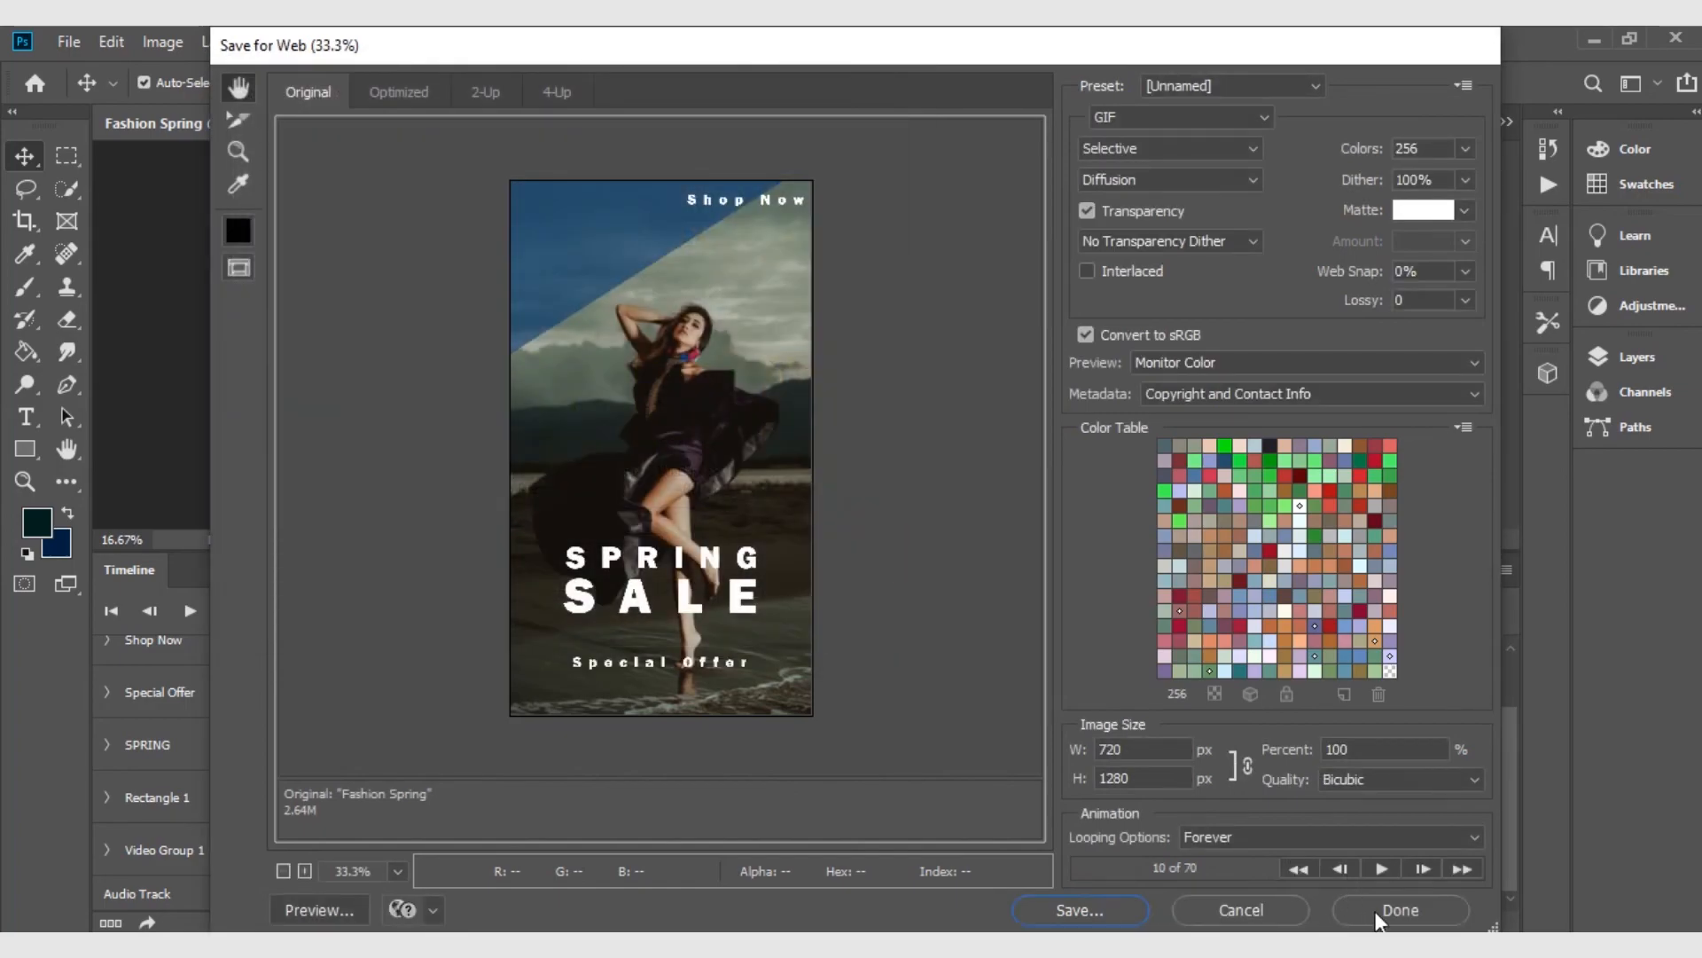